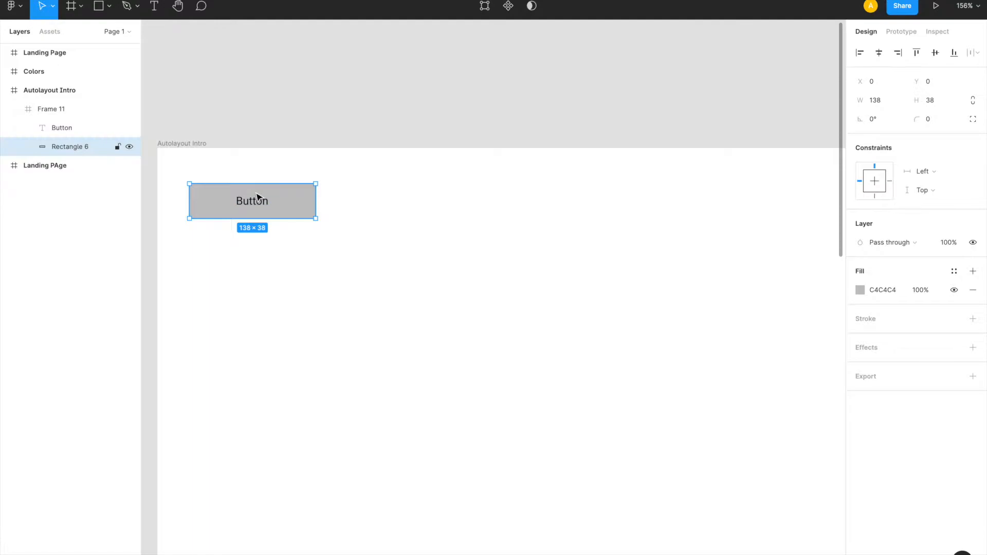
left_click_drag(259, 197, 264, 254)
key("super+z")
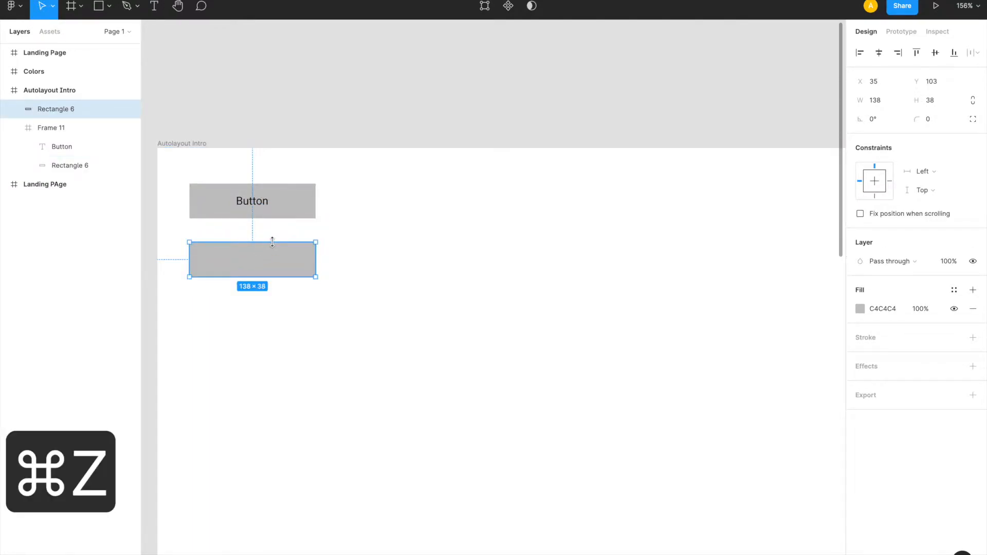
left_click_drag(291, 217, 290, 255)
key("super+z")
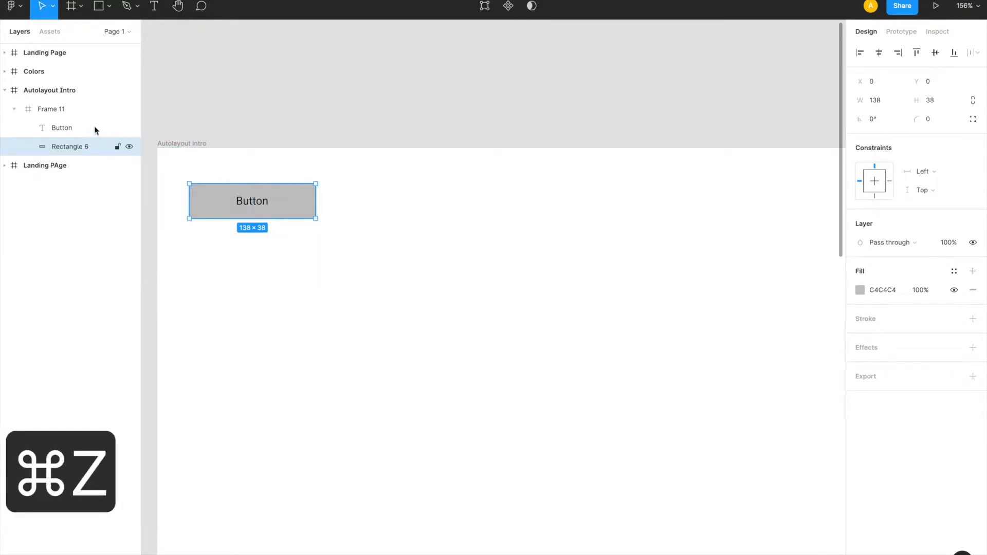
Duplicate the Button frame directly below the original and change the copy's label to "Learn More"
left_click(59, 109)
left_click_drag(296, 200, 297, 272)
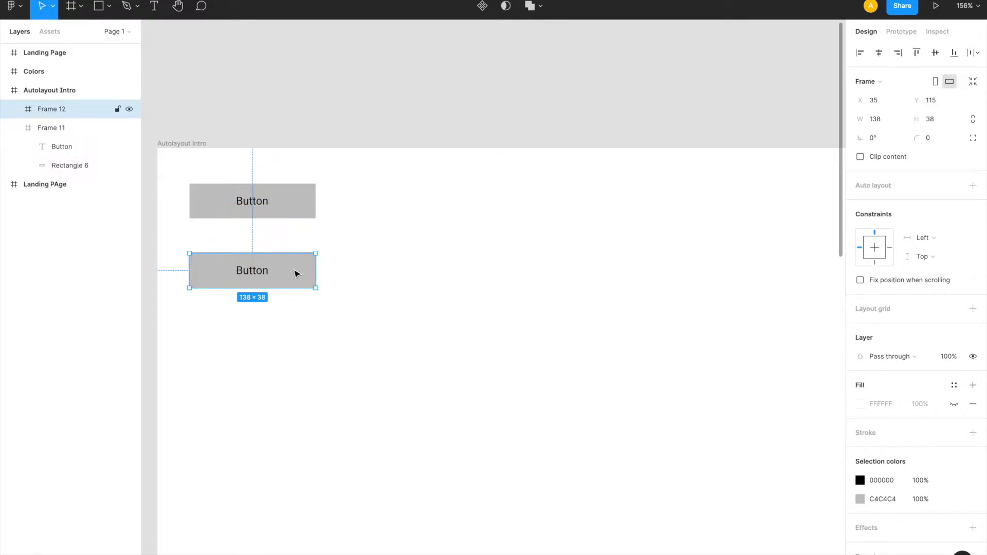
double_click(265, 270)
double_click(264, 268)
type("Learn More")
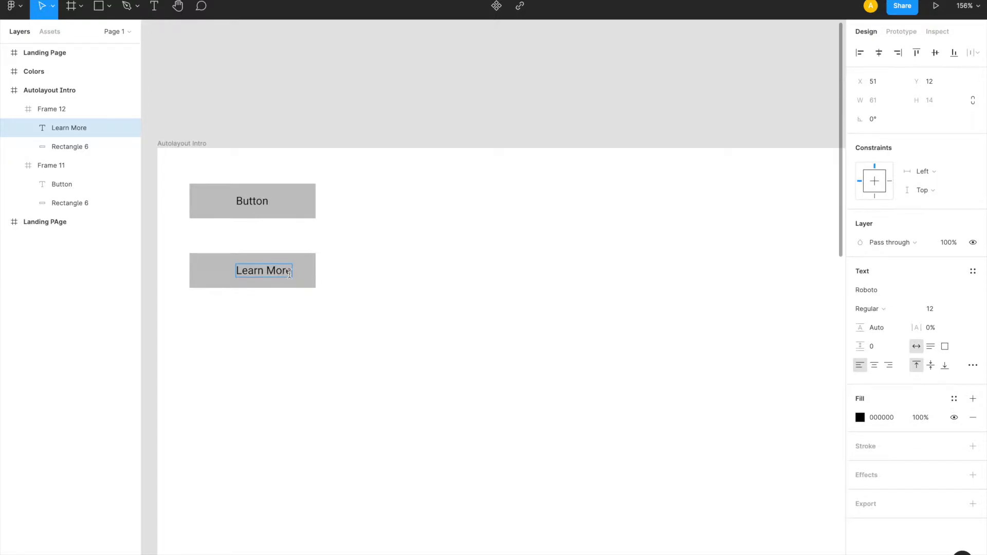
Lengthen the lower button's label with ten extra e's so the text runs past its rectangle
type("eeeeeeeee")
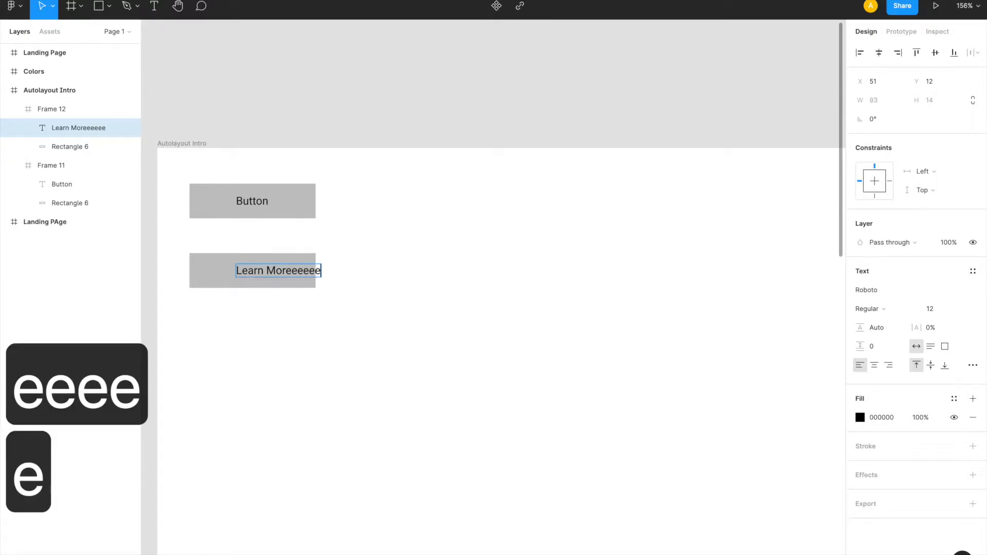
type("e")
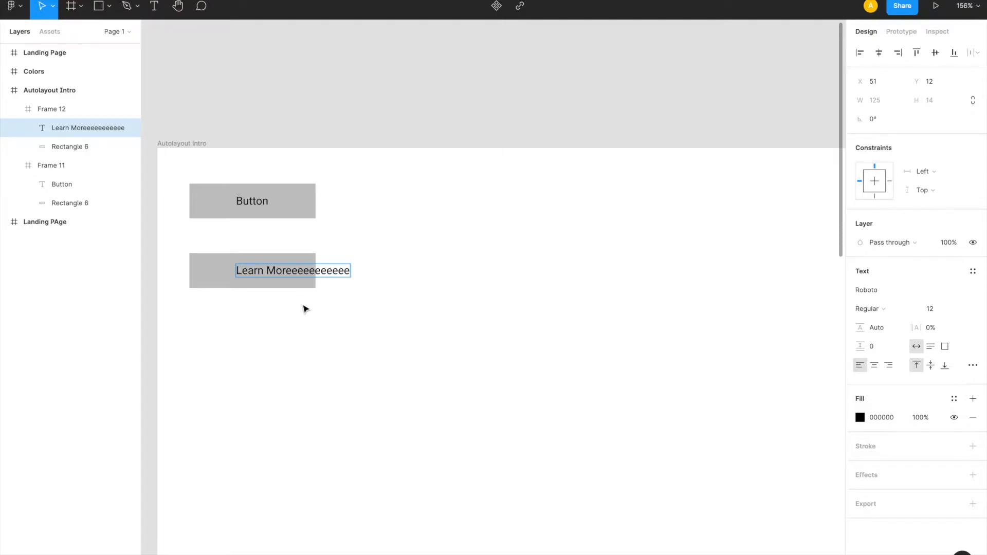
key("Escape")
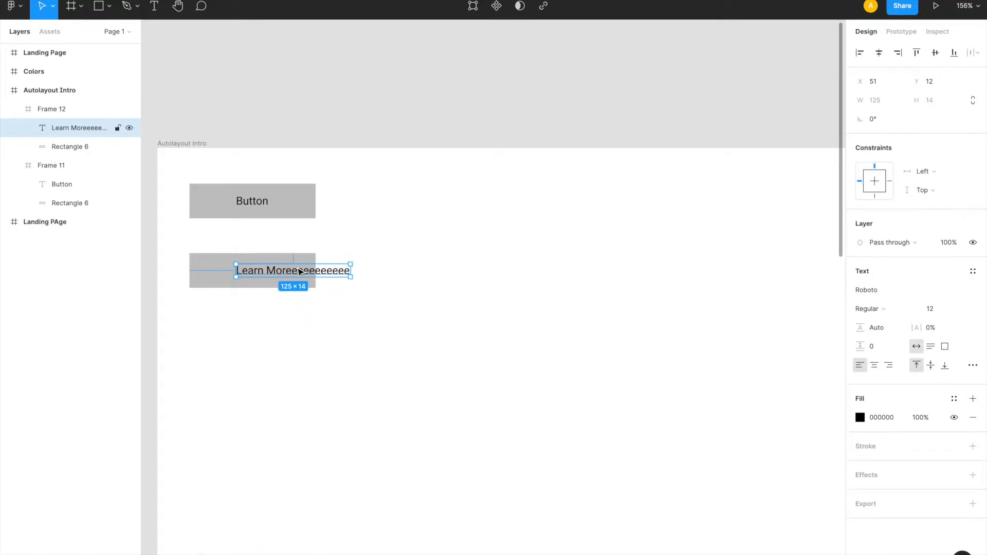
Duplicate the original Button frame beside it and add auto layout to the copy
left_click(282, 195)
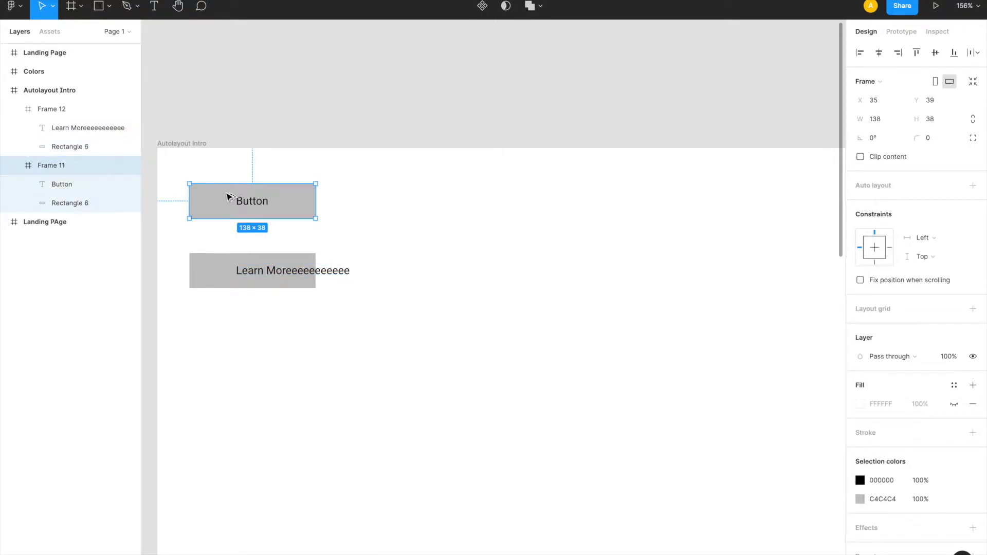
left_click_drag(230, 197, 379, 201)
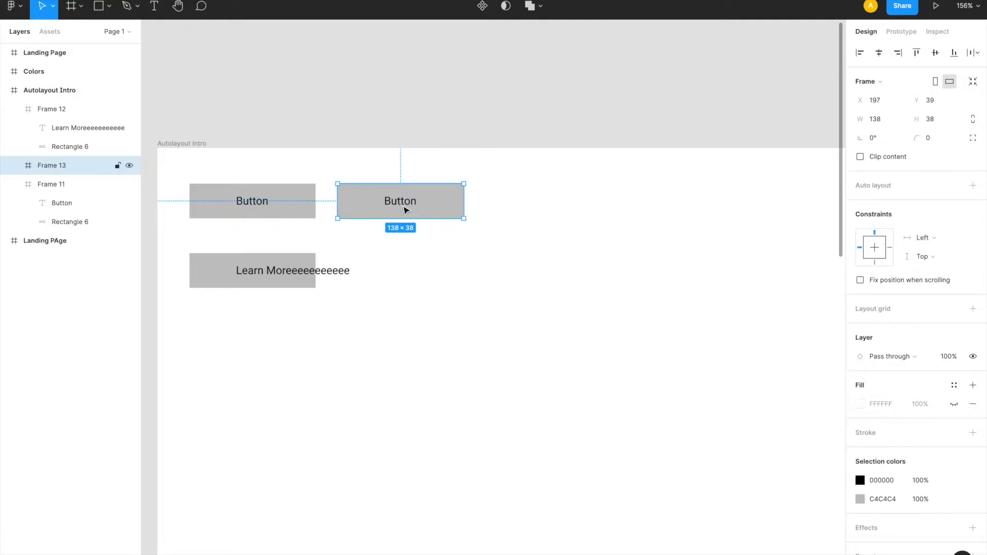
left_click(973, 186)
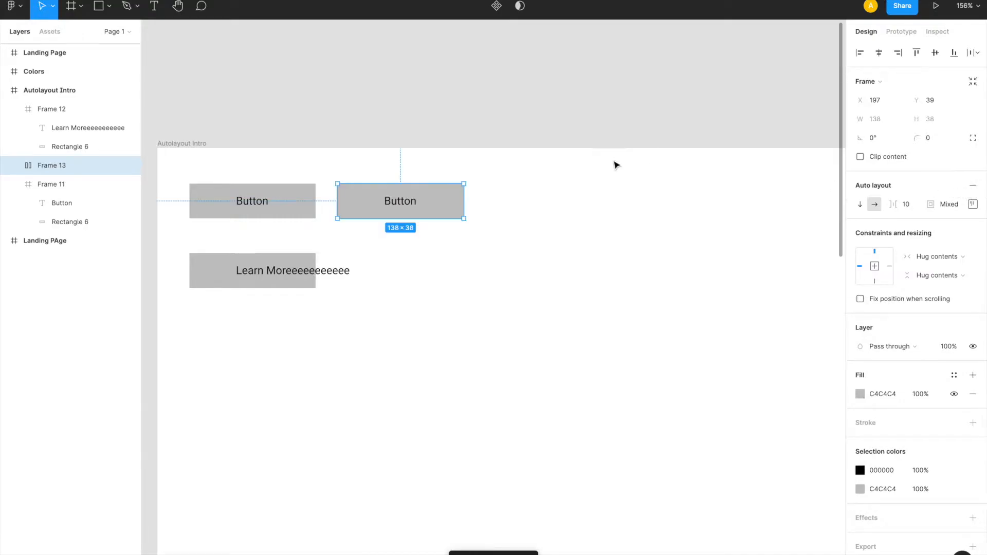
Set the auto layout button's left and right padding to 24 each
left_click(911, 207)
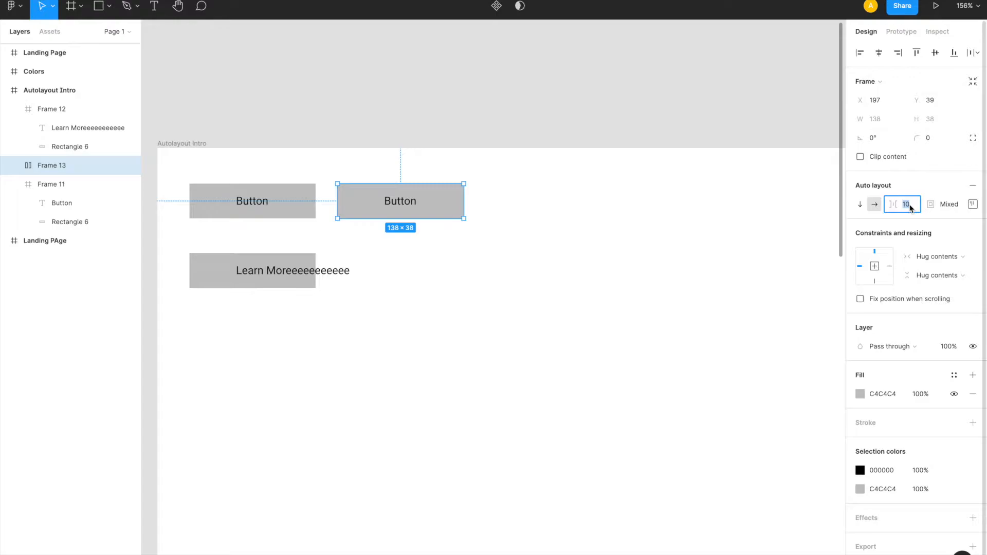
left_click(974, 208)
left_click(896, 254)
type("24")
key("Return")
left_click(967, 254)
type("24")
key("Return")
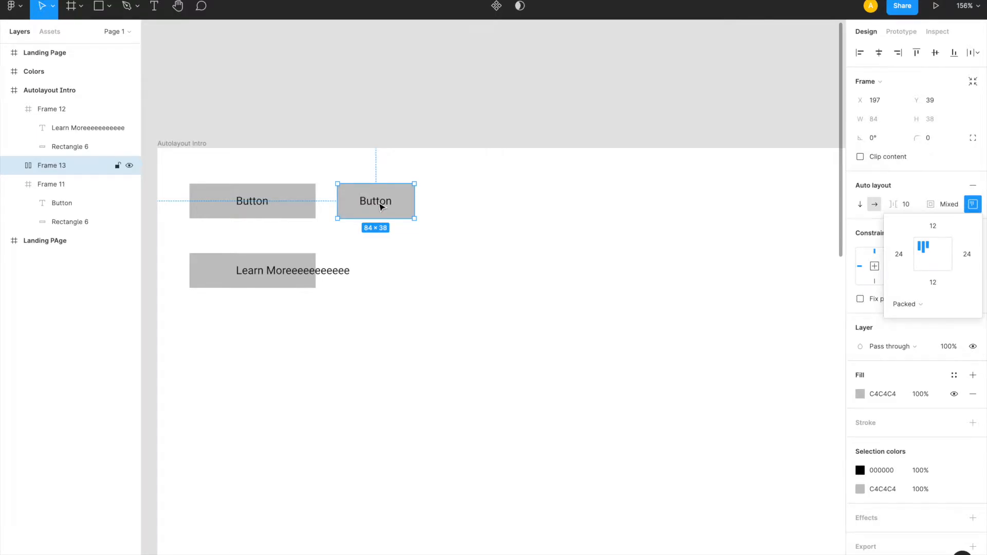
Change the auto layout button's label to "Learn More"
double_click(381, 206)
double_click(378, 202)
type("Learn More")
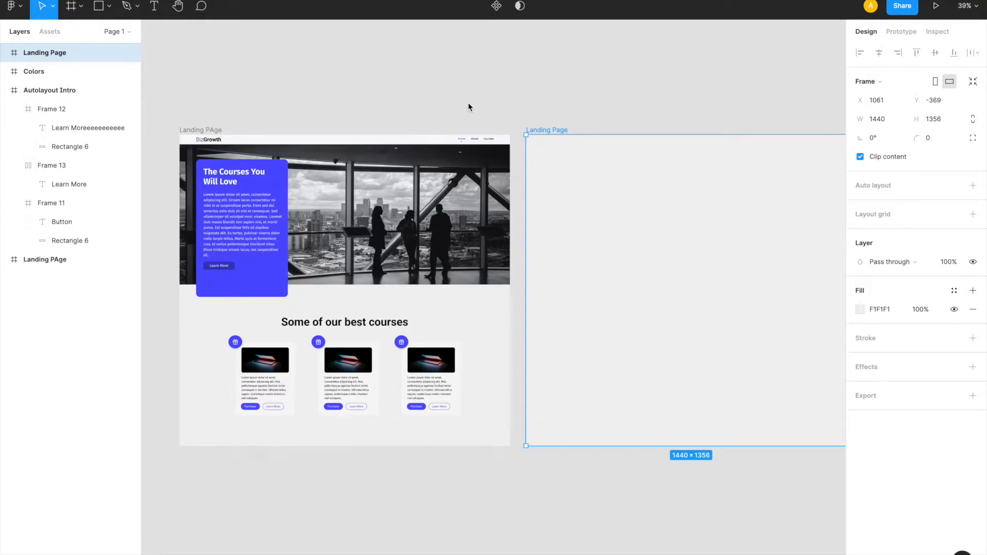
Draw a frame about 192 × 48 at the upper edge of the empty Landing Page frame
key("shift+0")
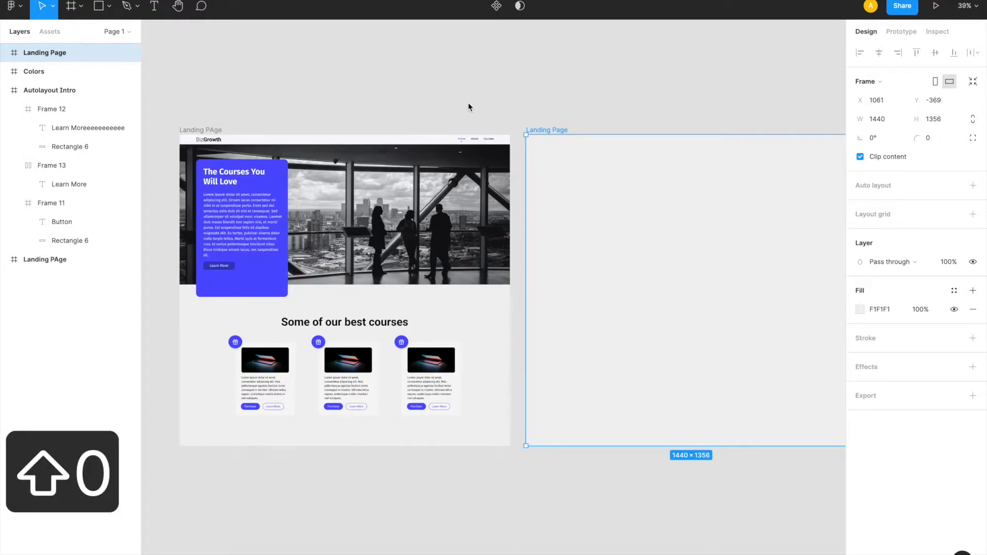
key("shift+0")
key("super+0")
key("shift+2")
scroll(468, 103, "down", 5)
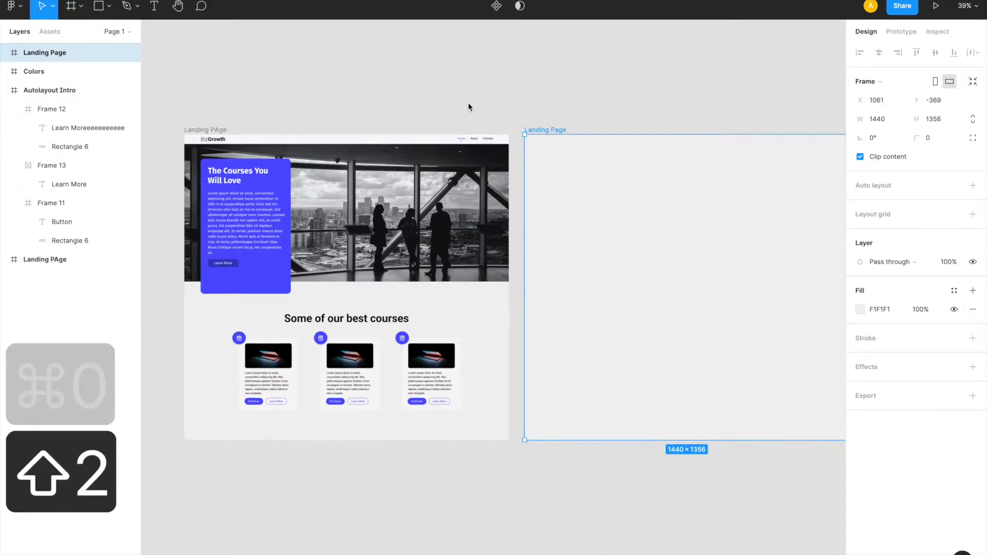
key("shift+2")
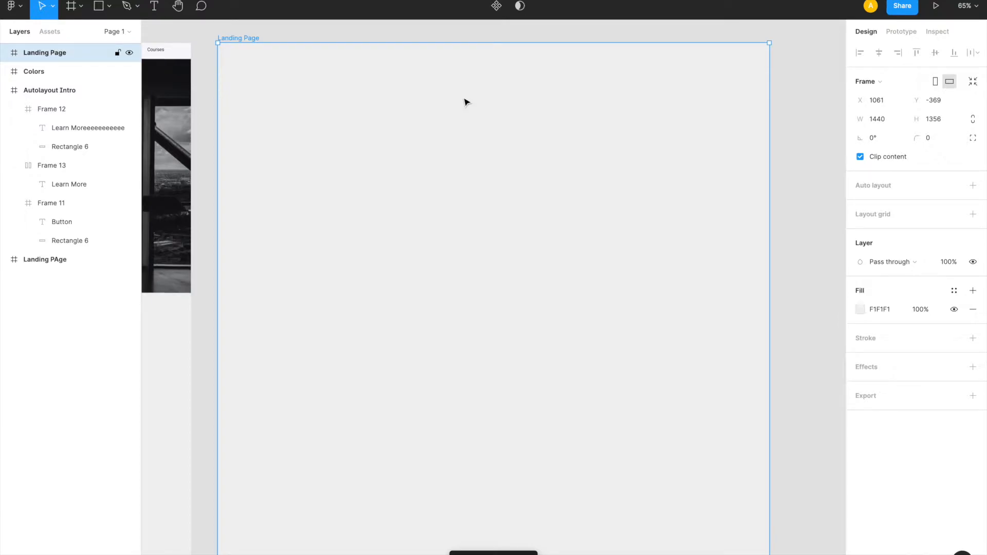
scroll(465, 100, "left", 2)
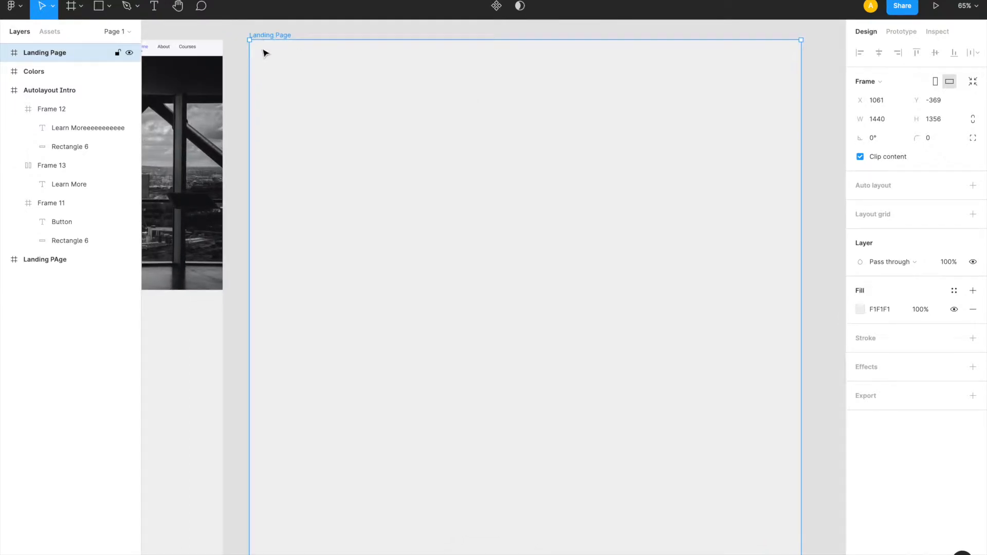
key("f")
left_click_drag(255, 40, 330, 60)
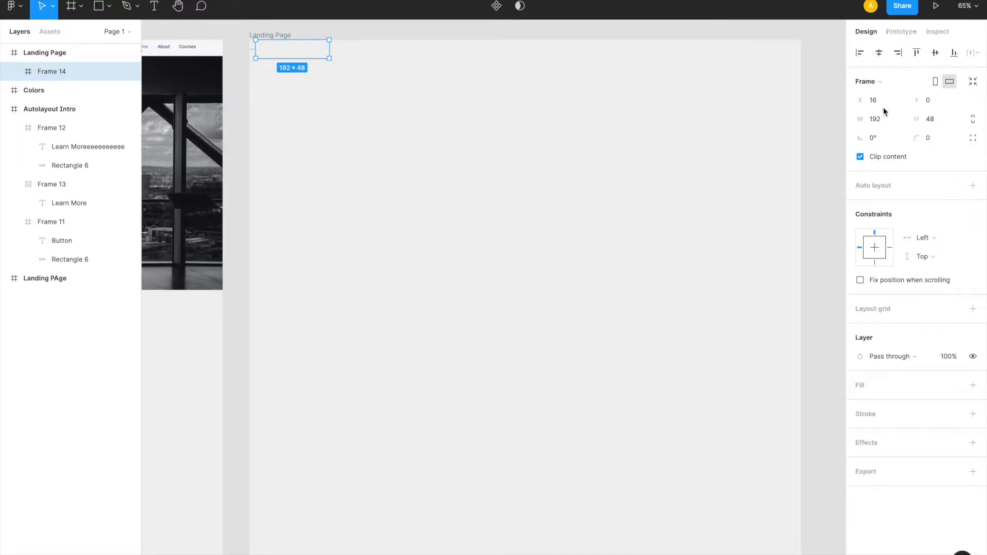
Set the new frame's width to 1440 and its X position to 0
left_click(897, 122)
type("144")
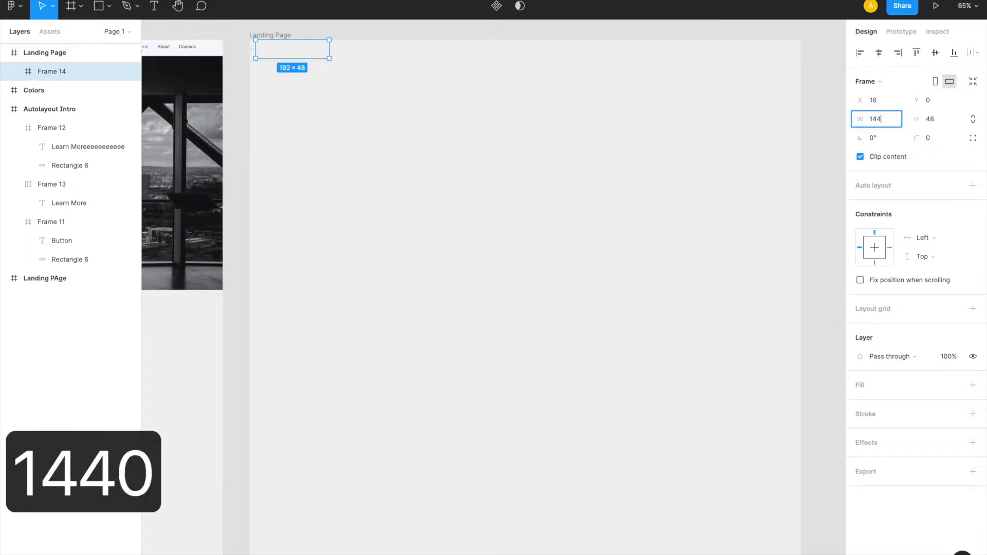
type("0")
key("Return")
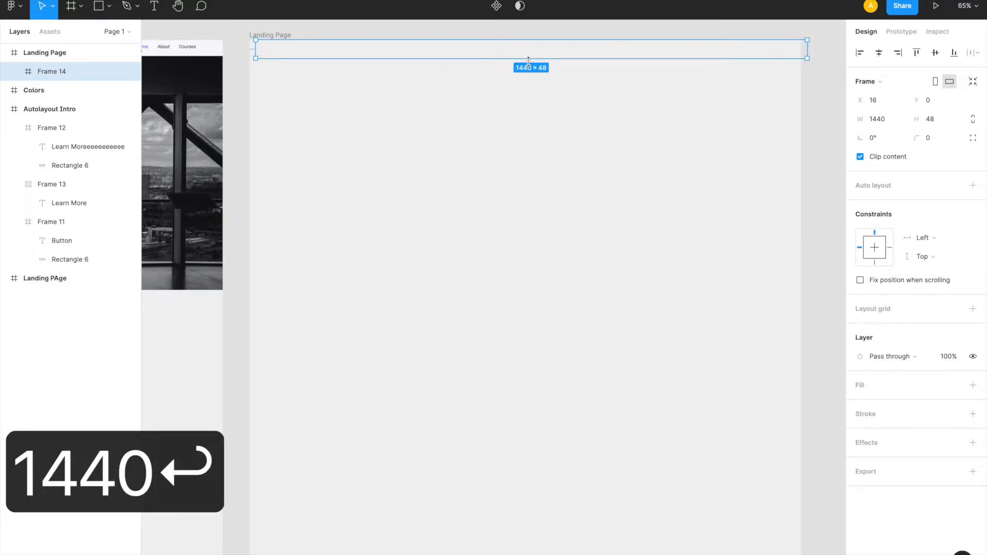
left_click(878, 103)
type("0")
key("Return")
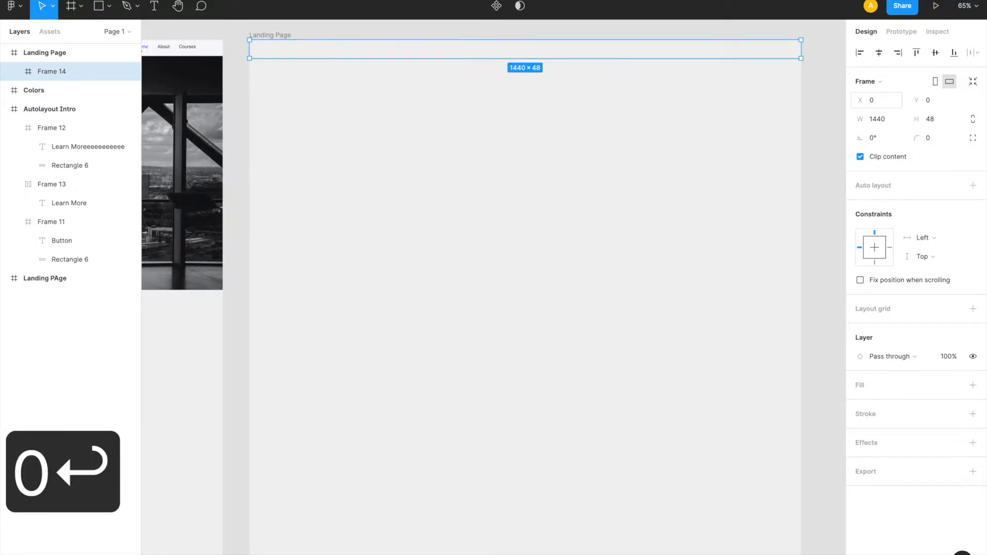
Set the new frame's height to 42 and give it a white FFFFFF fill
left_click(931, 120)
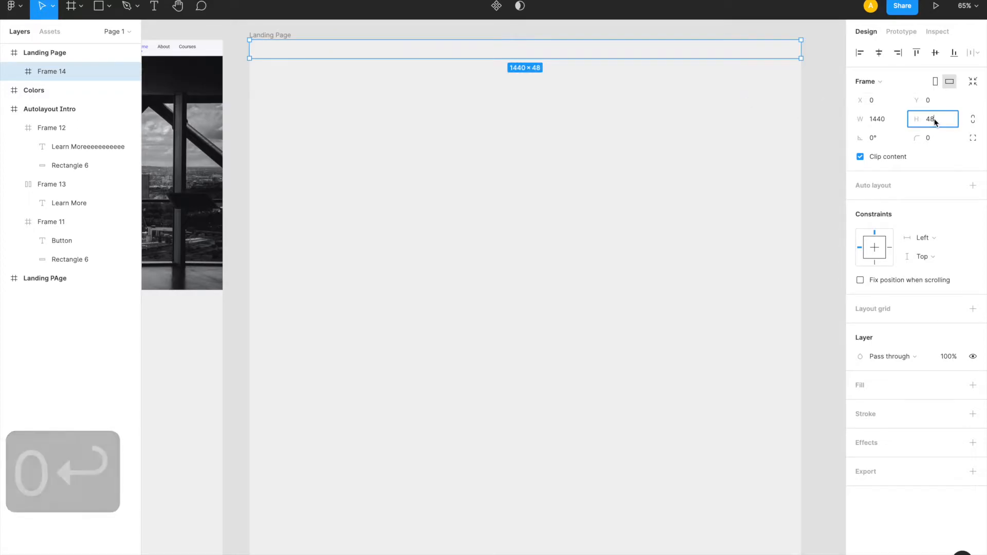
type("42")
key("Return")
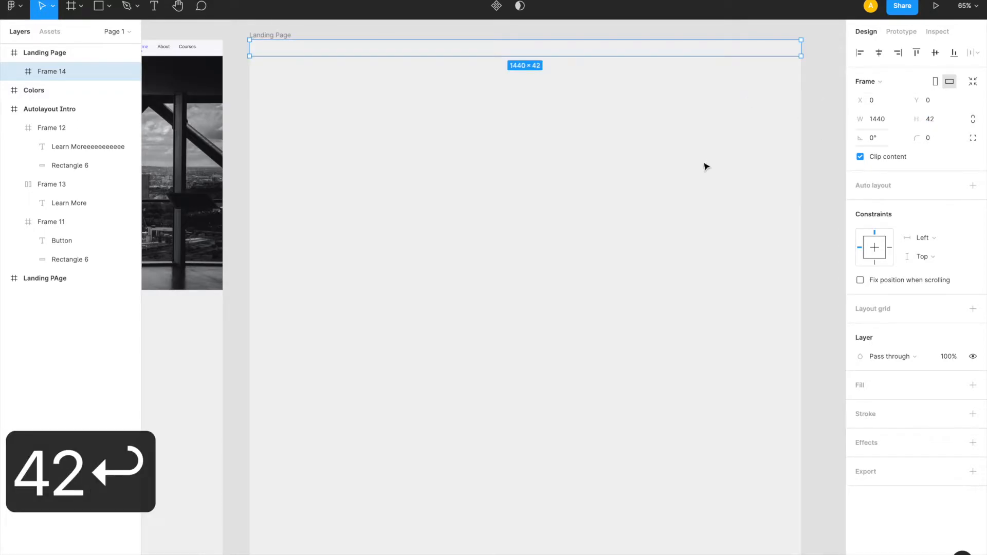
left_click(973, 385)
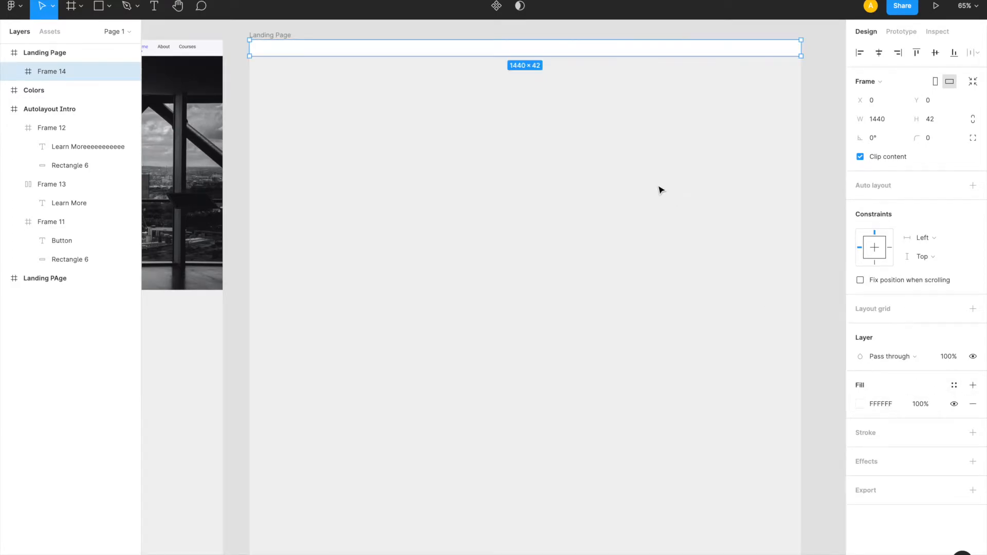
Rename the white frame in the empty Landing Page as "Top Navigation"
scroll(660, 189, "left", 8)
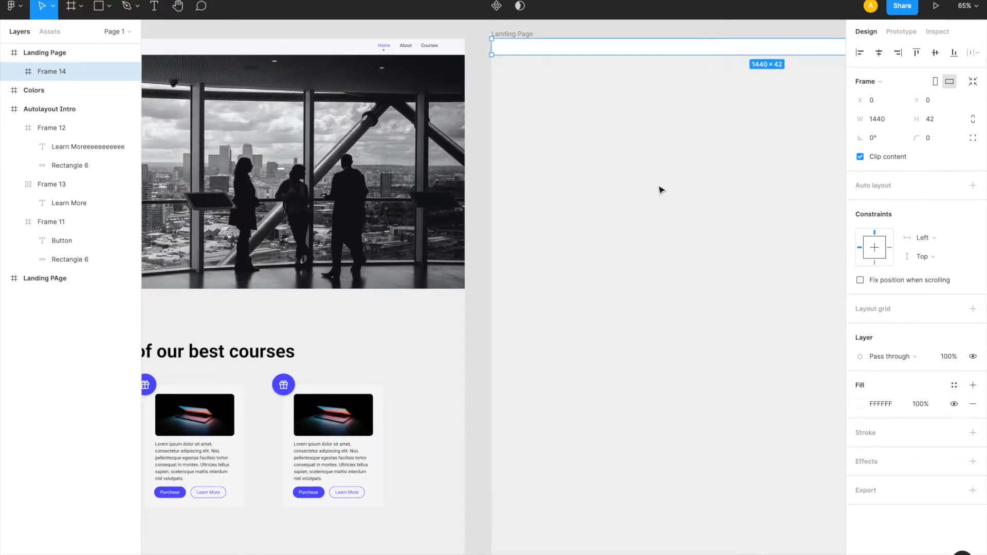
scroll(660, 190, "right", 8)
double_click(62, 74)
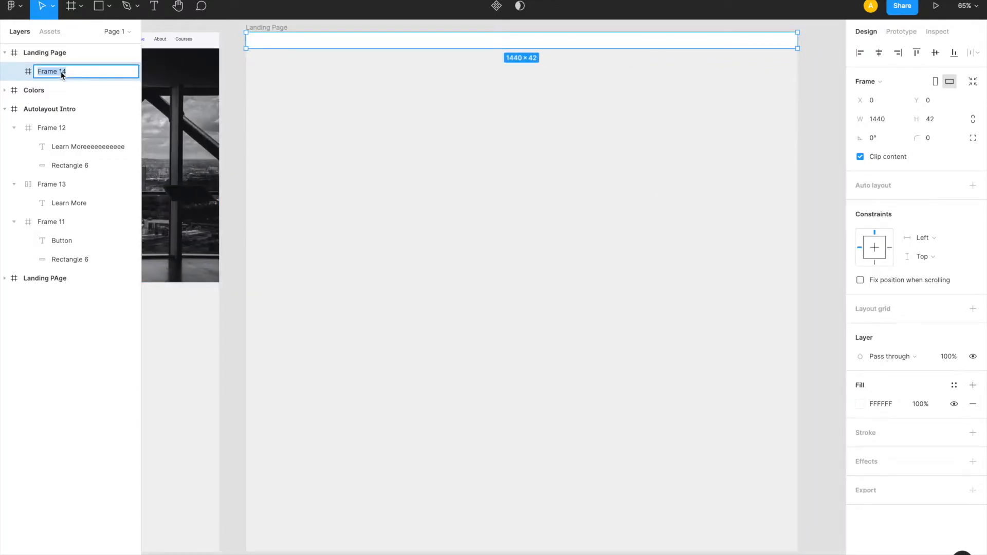
type("Top Navigatio")
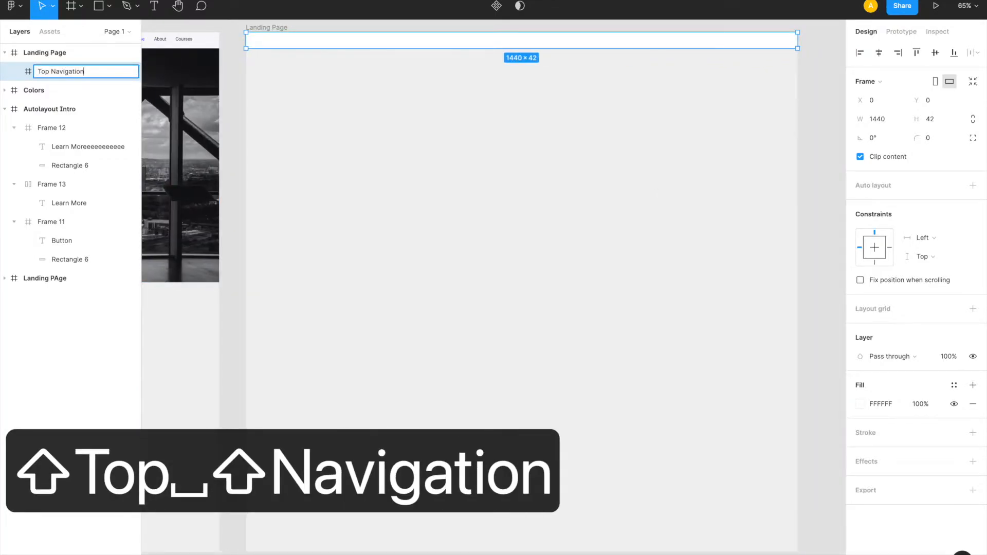
type("n")
key("Return")
Add a text box about 154 × 9 near the start of the Top Navigation frame reading "BizGrowth"
scroll(309, 80, "up", 1)
scroll(309, 80, "up", 1)
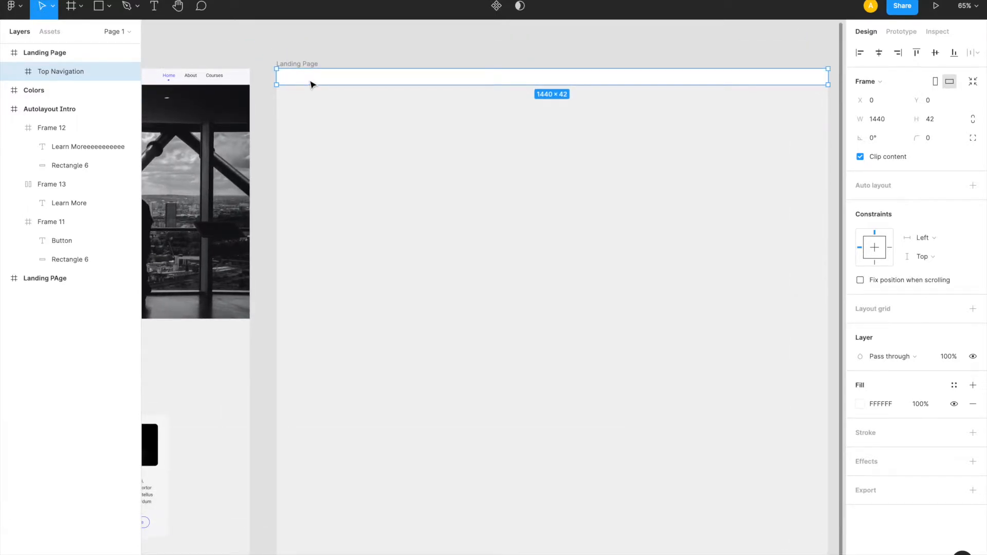
scroll(310, 82, "up", 3, "ctrl")
key("t")
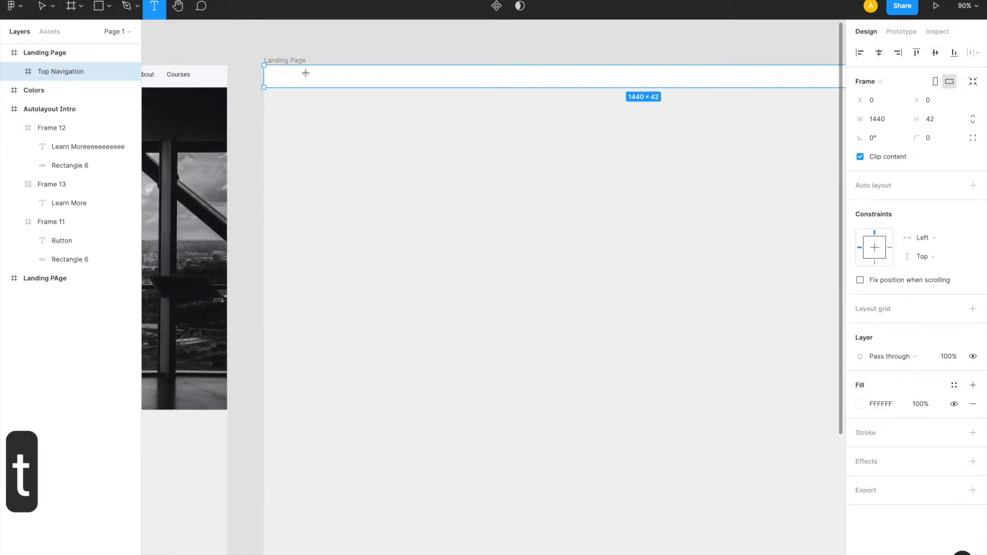
left_click_drag(285, 71, 368, 77)
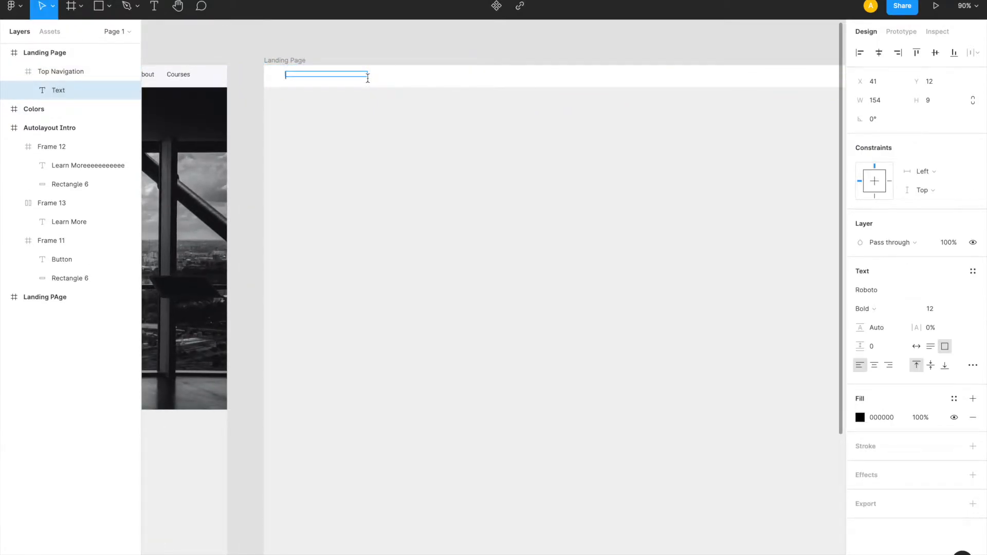
type("BizGrowth")
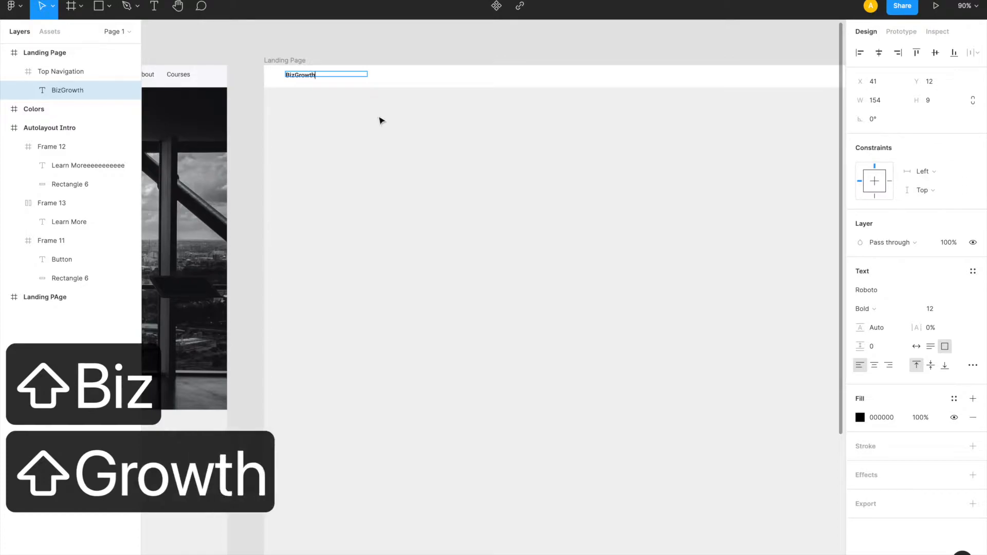
key("Escape")
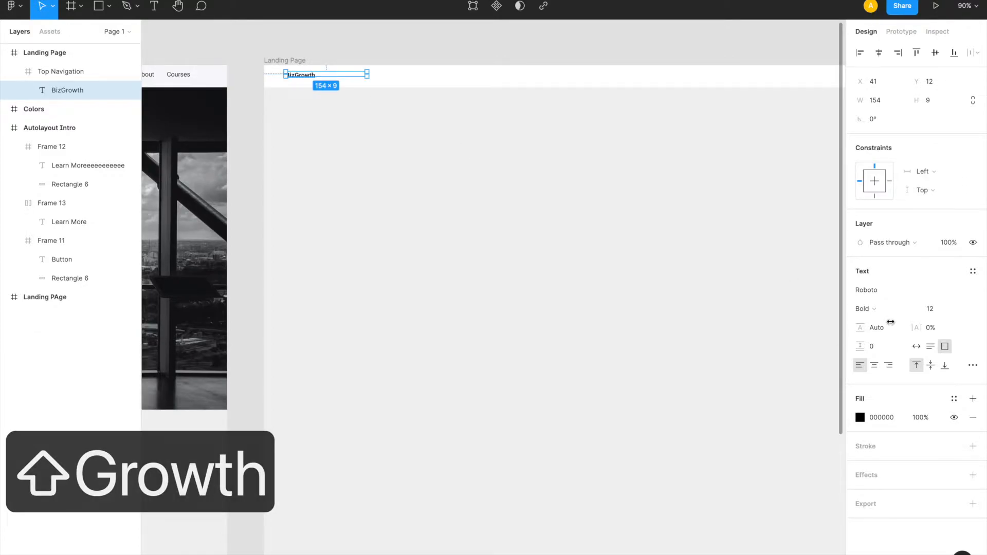
Set the BizGrowth text's font size to 24 and its line height to 24
left_click(934, 311)
type("24")
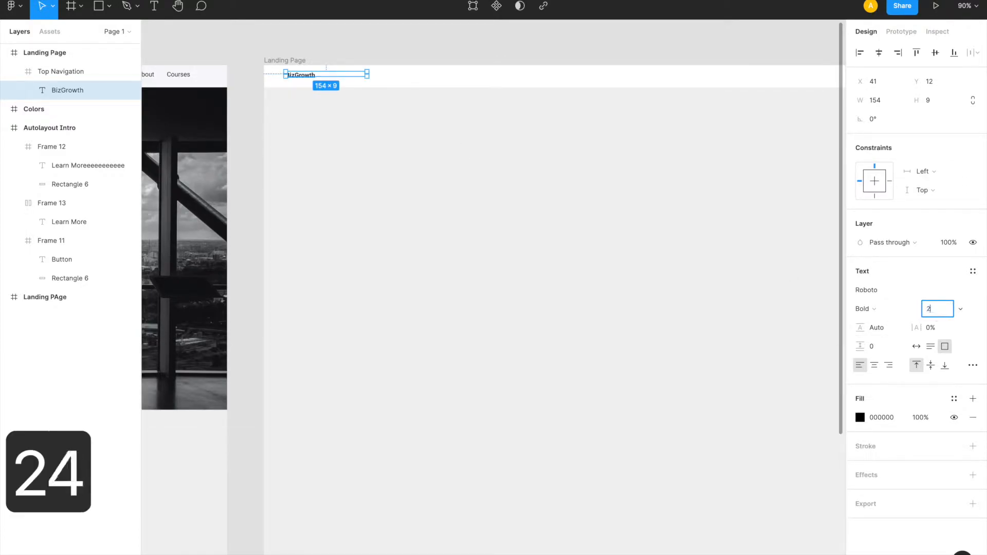
key("Return")
left_click(875, 327)
type("24")
key("Return")
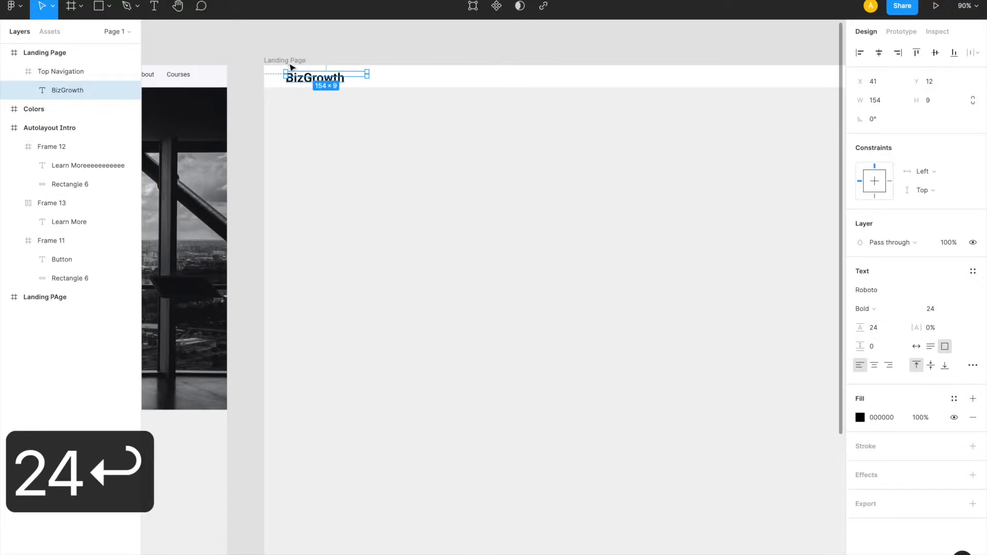
scroll(284, 72, "up", 5)
double_click(323, 101)
key("Escape")
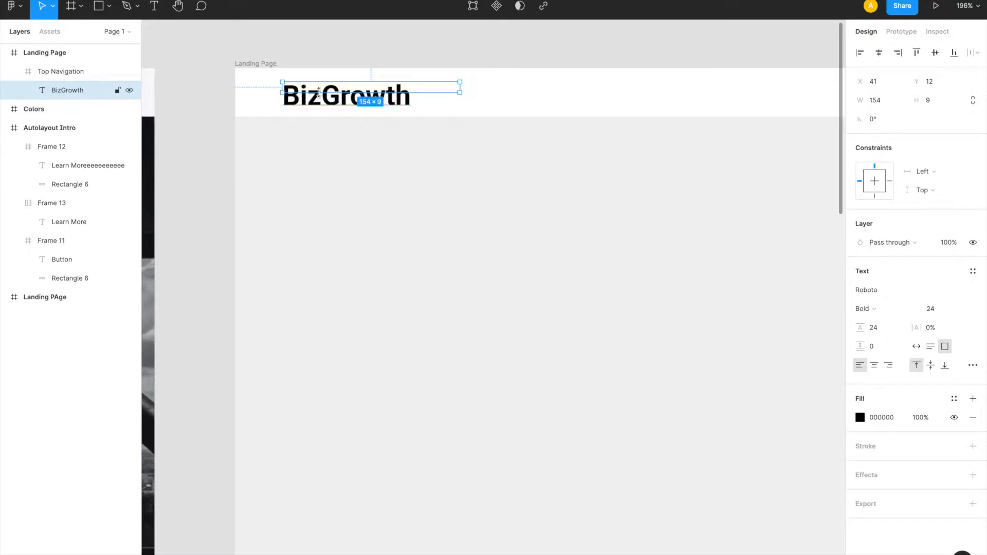
Set the BizGrowth text to auto width and give its "Biz" part the Light weight
double_click(317, 90)
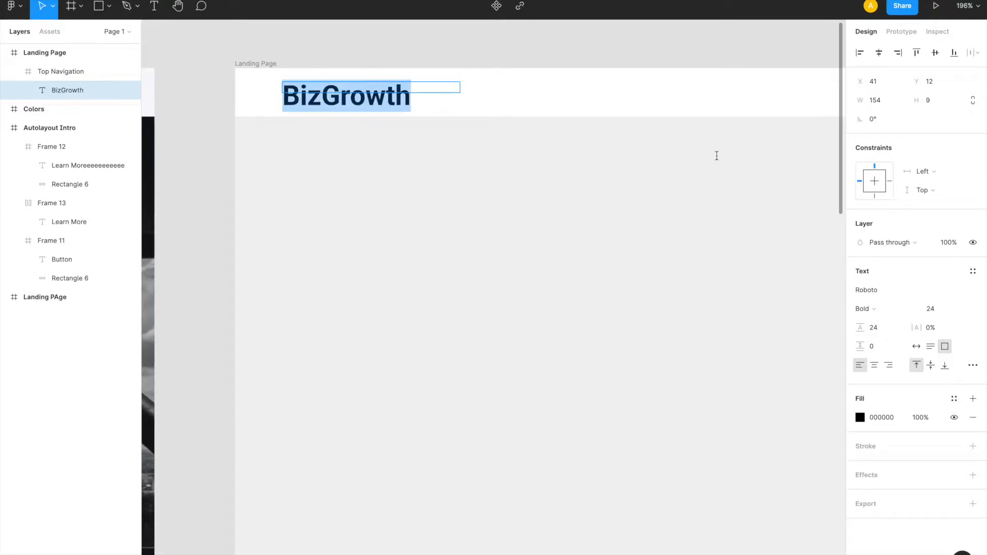
left_click(918, 347)
left_click(322, 94)
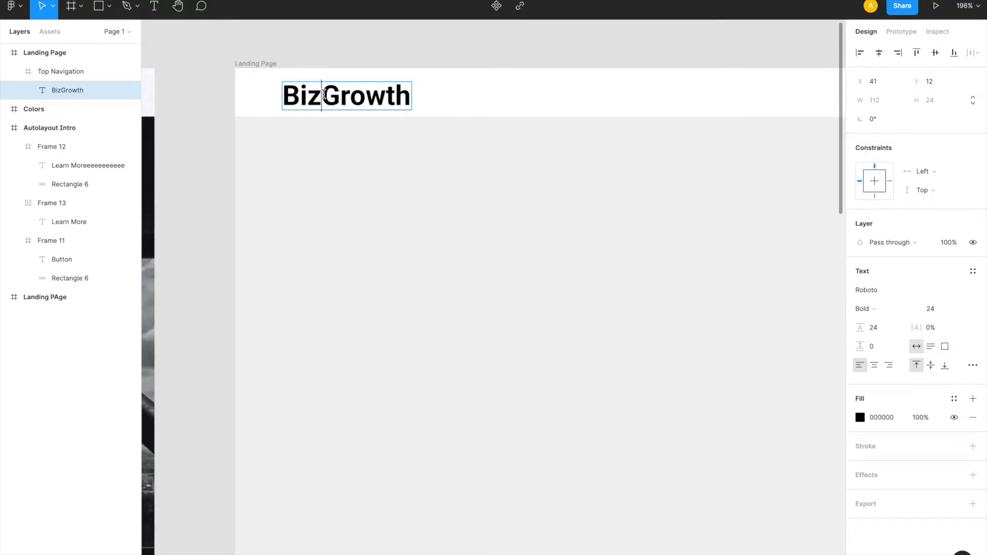
left_click(284, 94, "shift")
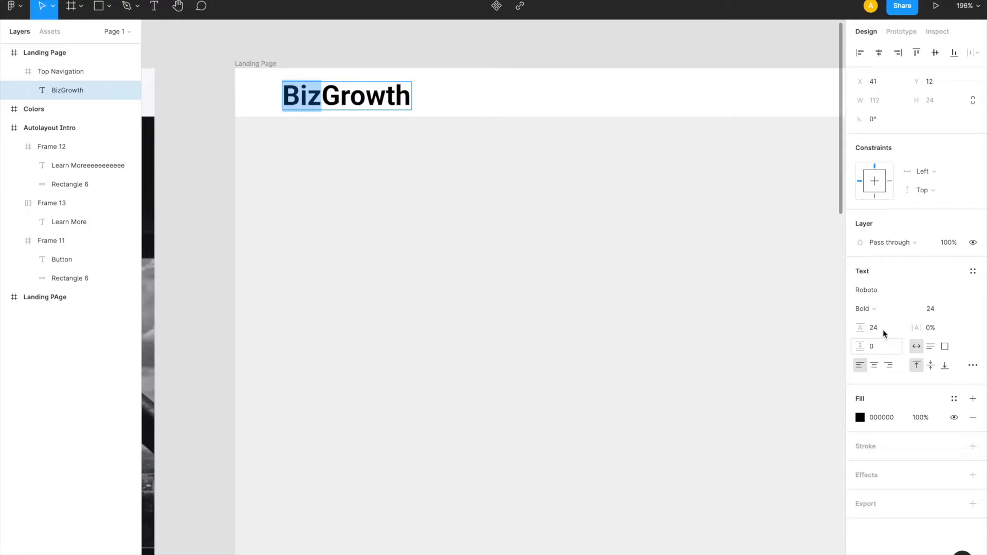
left_click(877, 308)
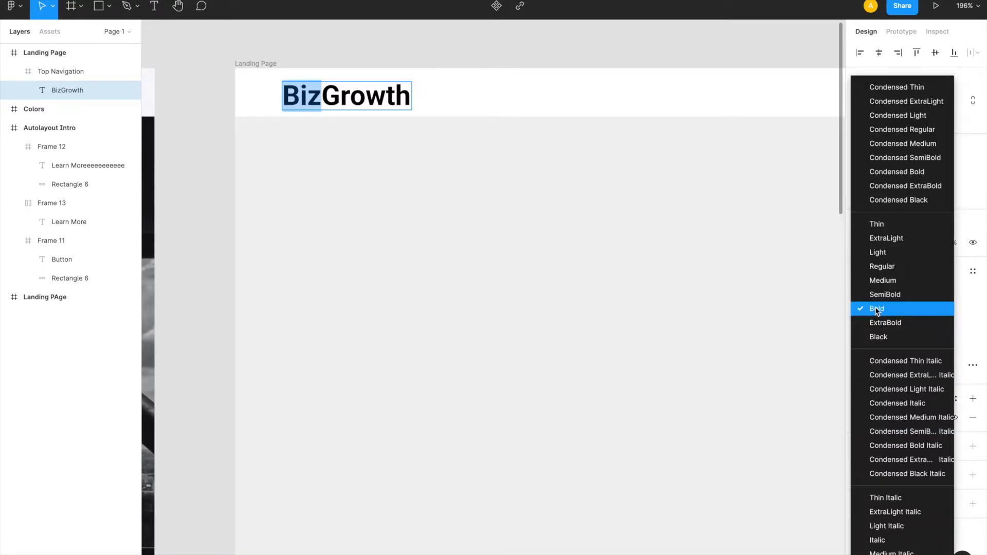
left_click(891, 254)
Give the "Growth" part the ExtraBold weight and move the BizGrowth text to about X 27, Y 9 in Top Navigation
left_click_drag(322, 94, 411, 92)
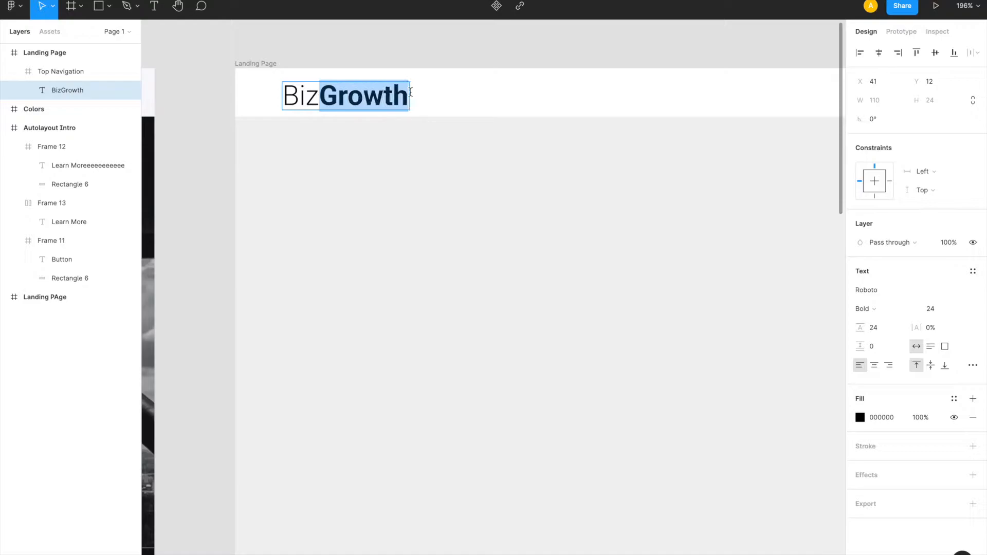
left_click(879, 312)
left_click(879, 328)
left_click(623, 262)
scroll(622, 261, "down", 5)
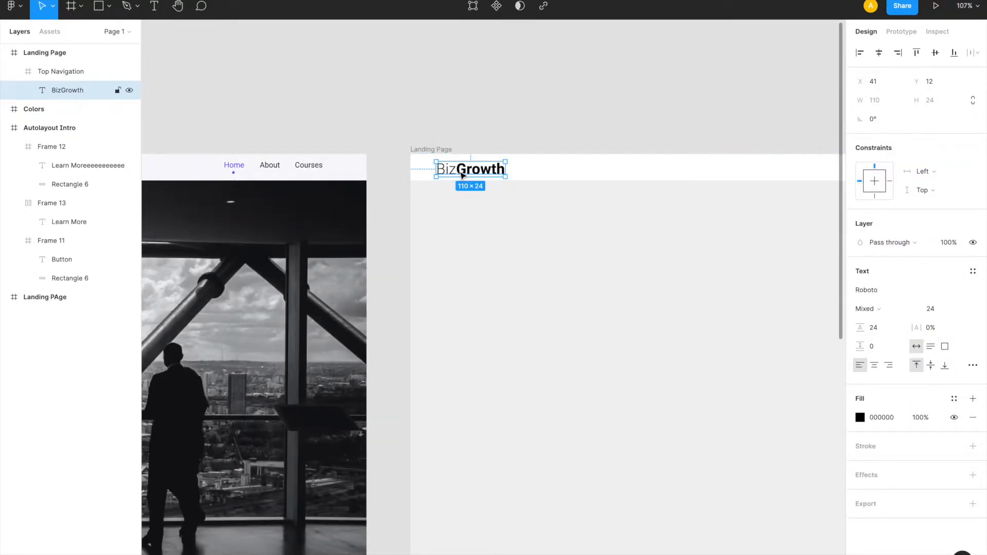
left_click_drag(462, 175, 455, 174)
Add an auto-width text reading "Home" in the Top Navigation frame at about X 977, Y 15
scroll(453, 373, "right", 5)
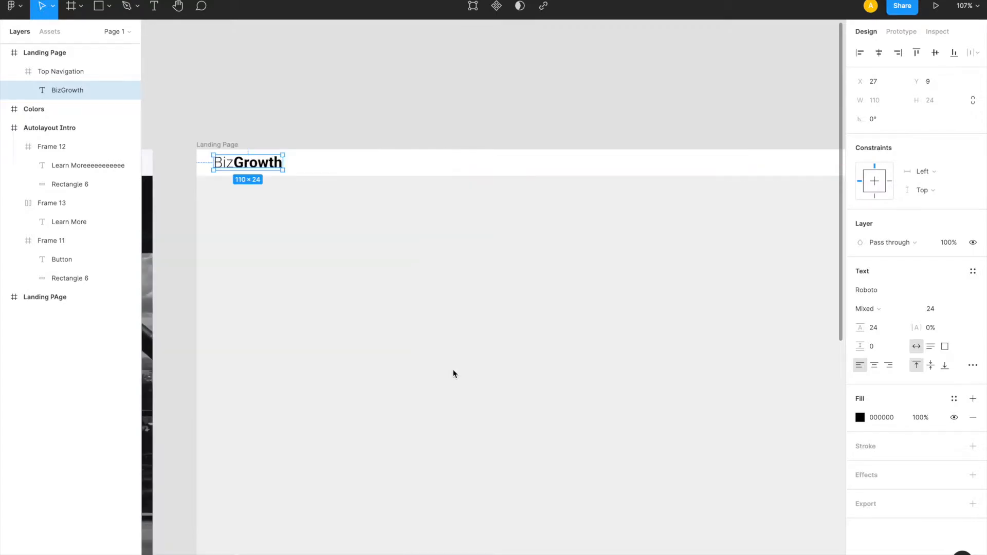
scroll(454, 374, "left", 3)
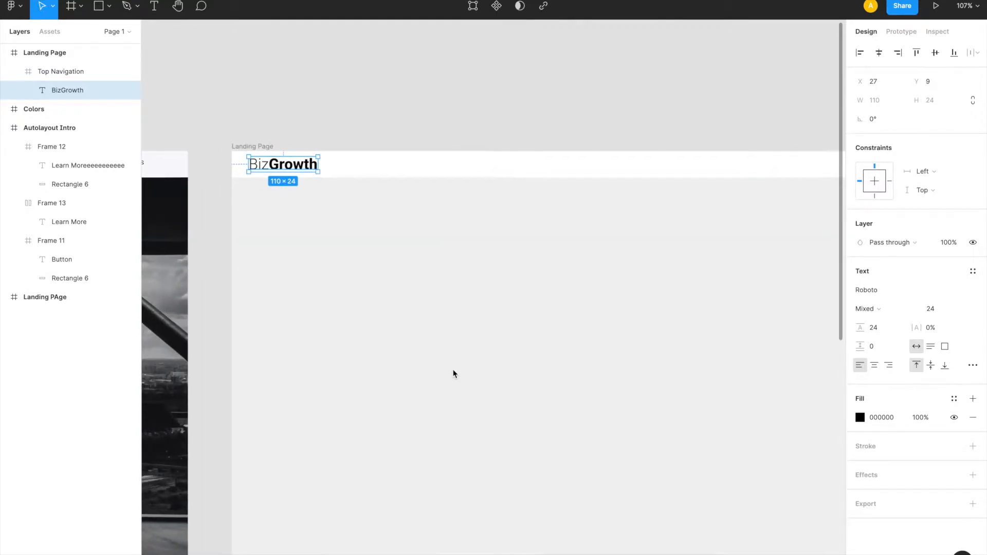
scroll(453, 373, "right", 5)
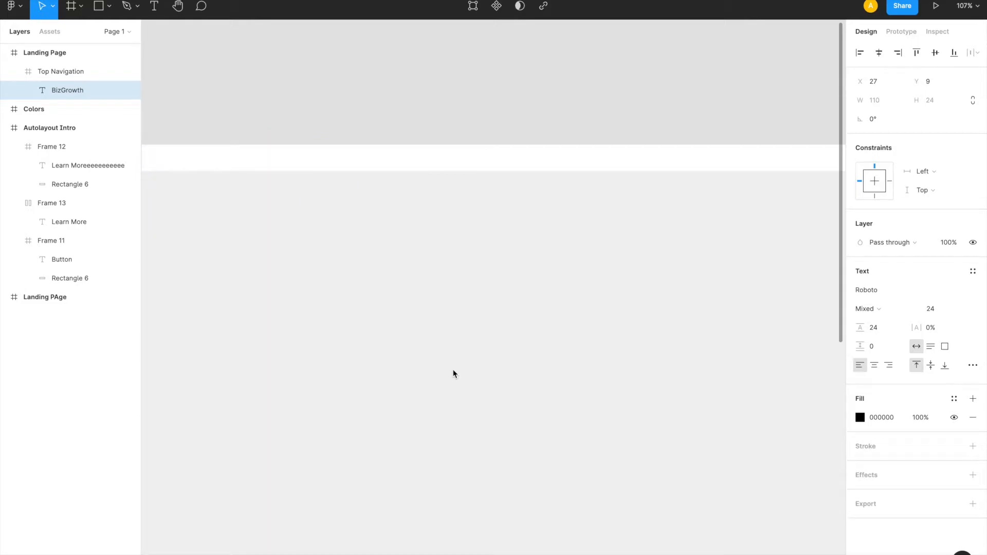
left_click(547, 167)
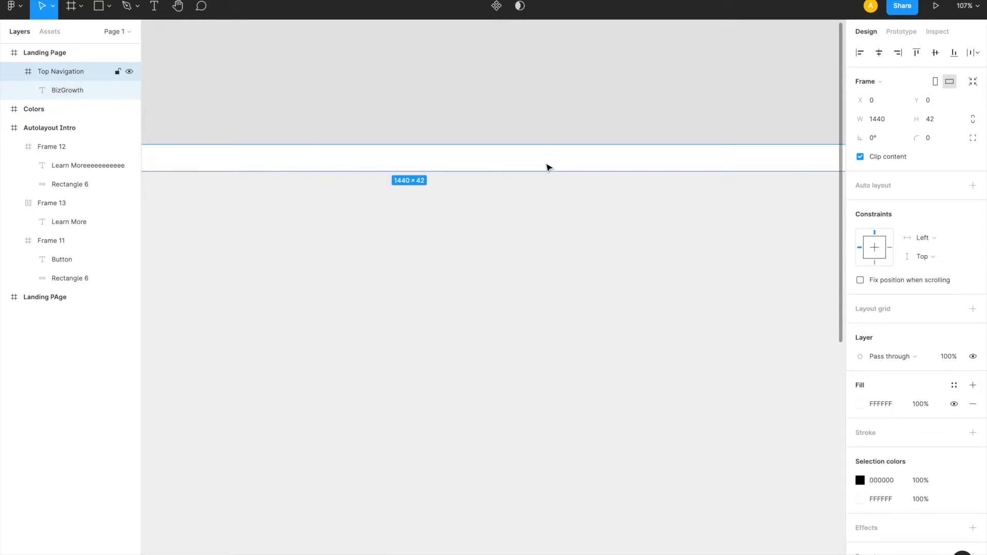
key("t")
left_click_drag(570, 154, 636, 159)
type("Home")
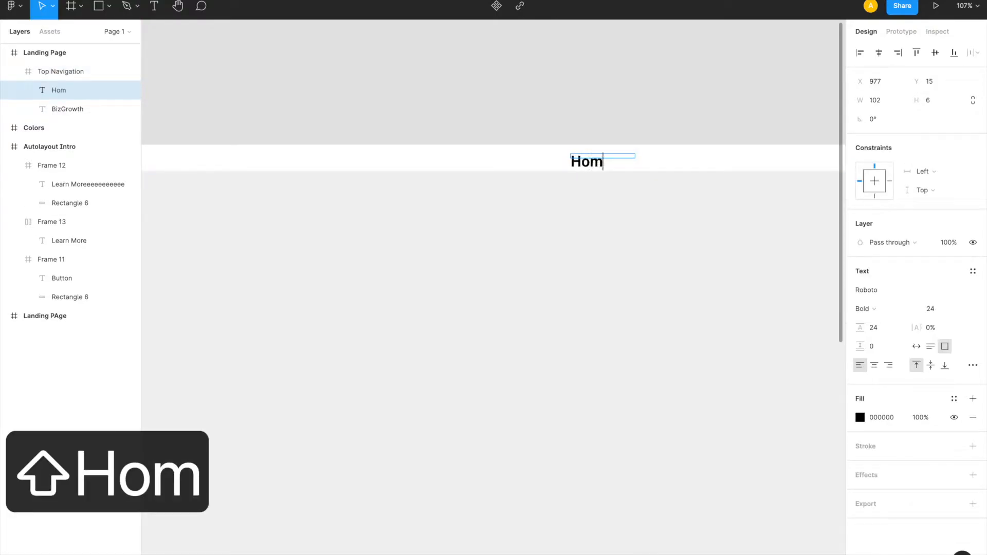
left_click(920, 347)
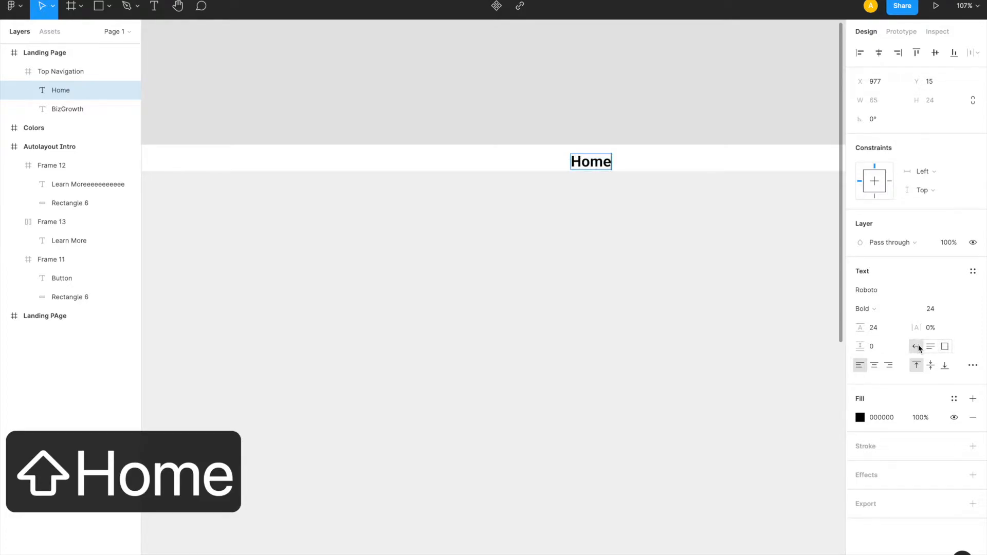
Try to set the Home text's font size and line height to 16, and change its weight to Regular
left_click(935, 308)
type("16")
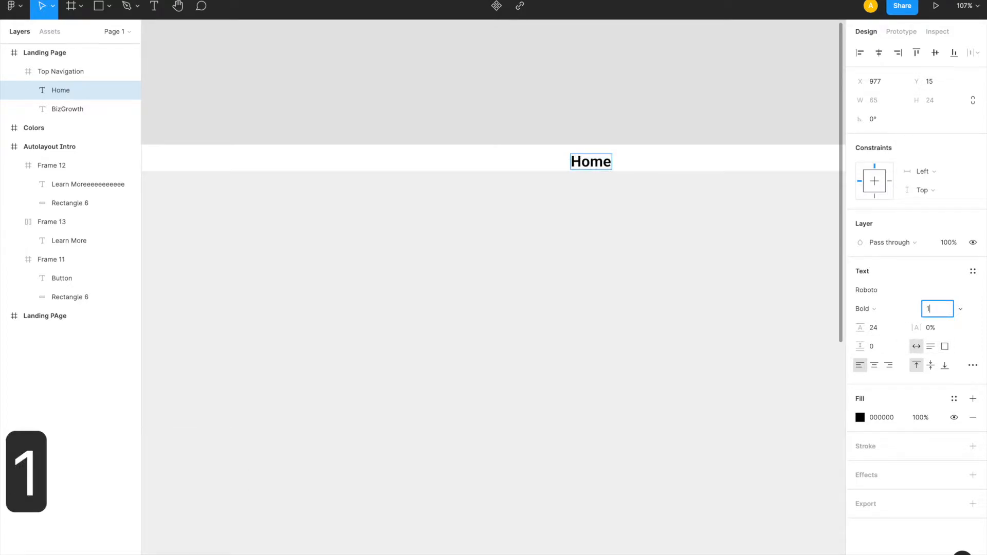
key("Return")
left_click(883, 327)
type("16")
key("Return")
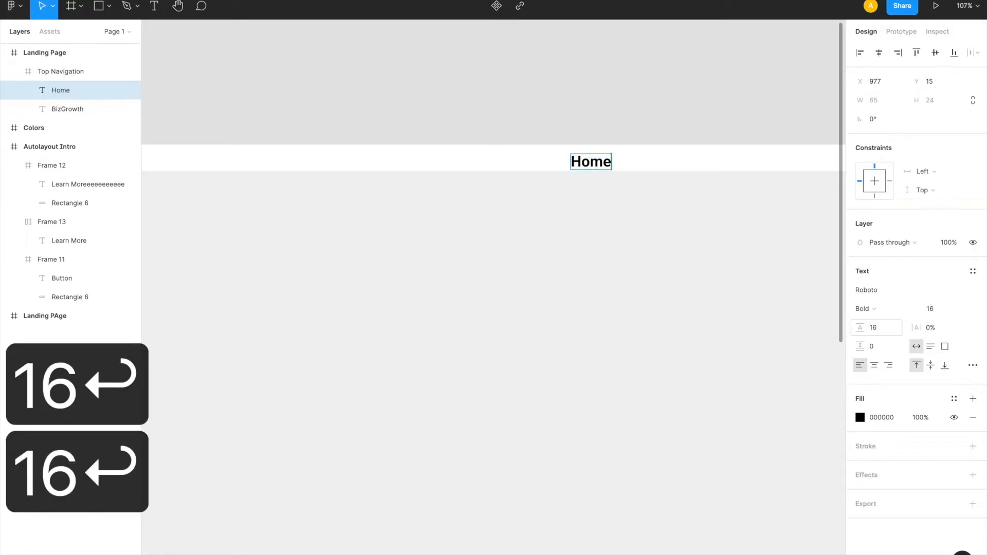
key("super+b")
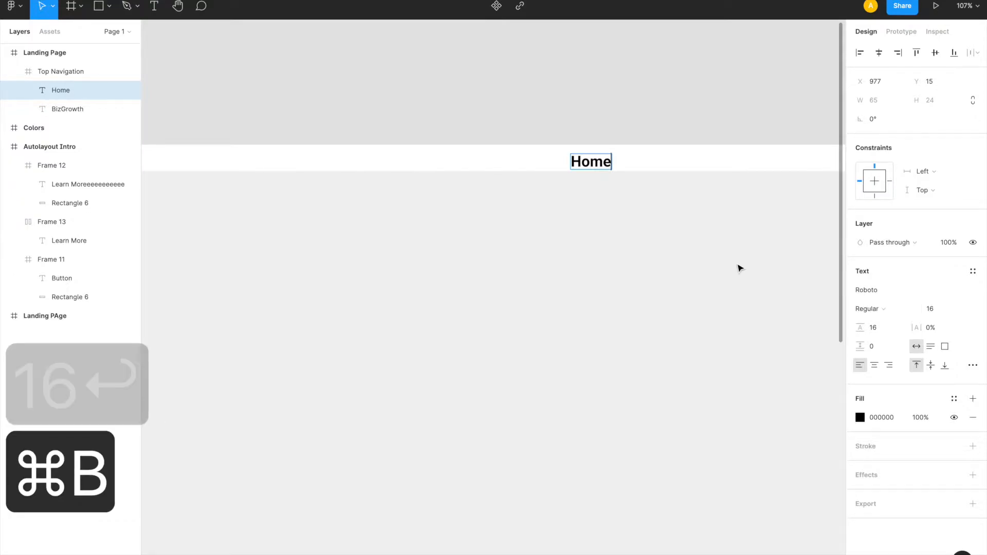
key("super+b")
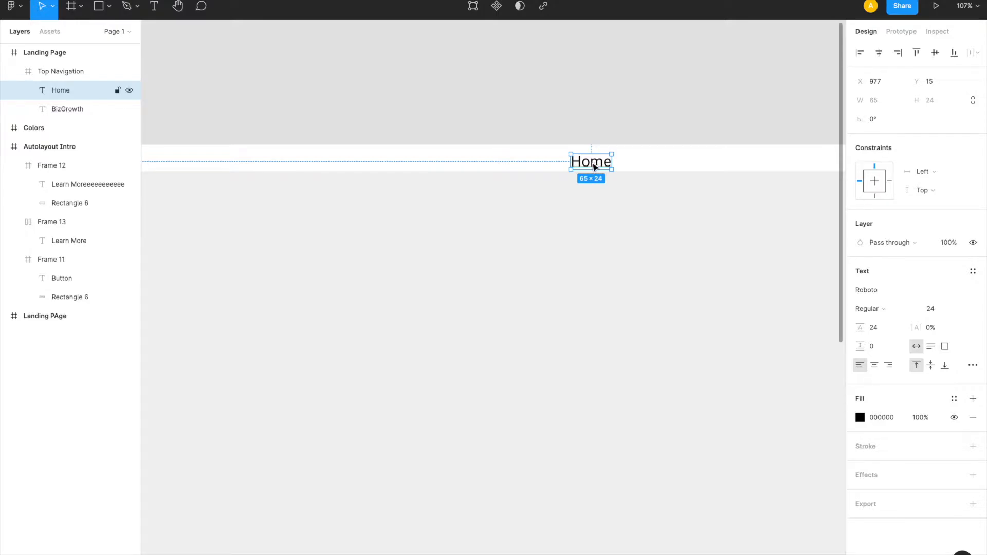
Duplicate the Home text twice along the Top Navigation bar, with gaps of about 10 between the three texts
left_click_drag(594, 166, 641, 162)
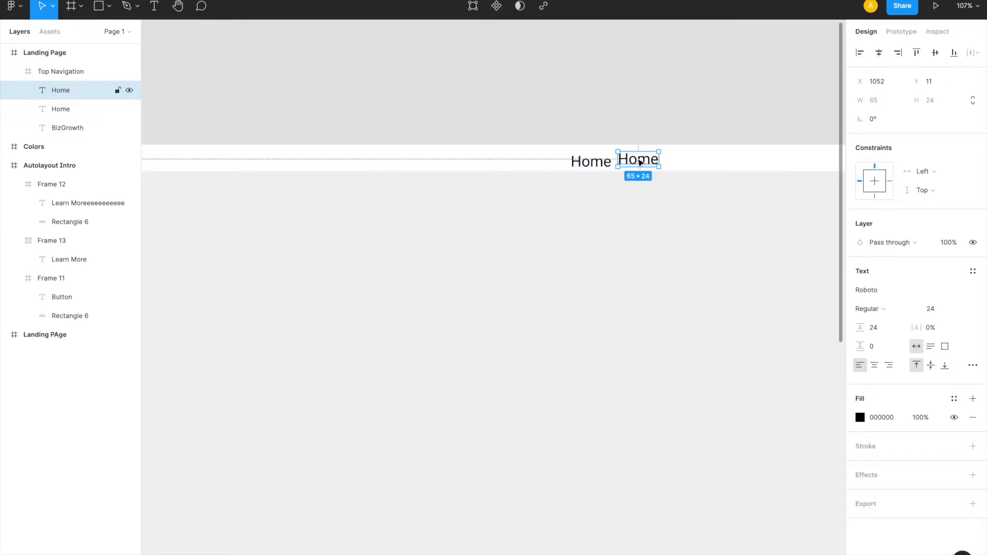
key("super+d")
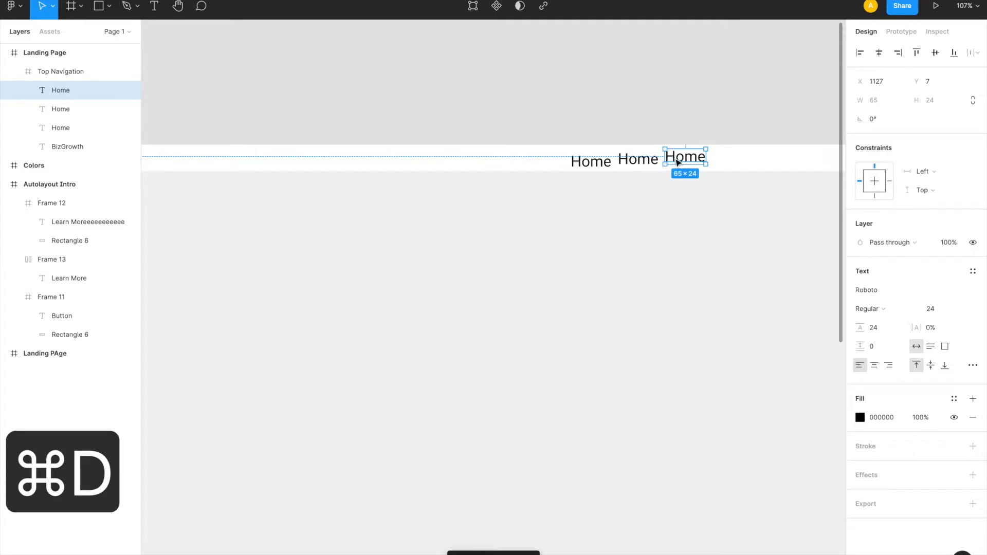
left_click_drag(678, 164, 676, 166)
Align the three Home texts on their vertical centers
left_click(638, 160, "shift")
left_click(606, 162, "shift")
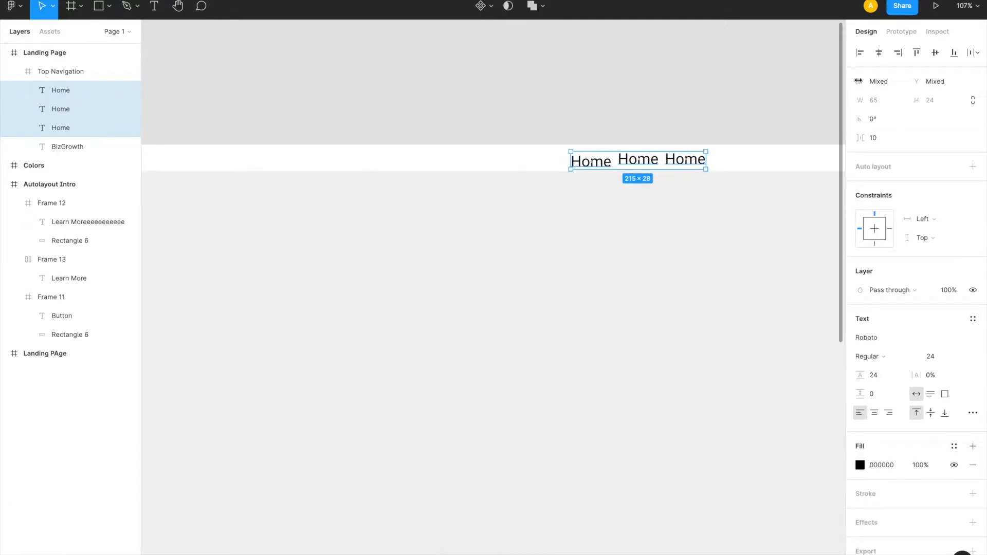
left_click(935, 52)
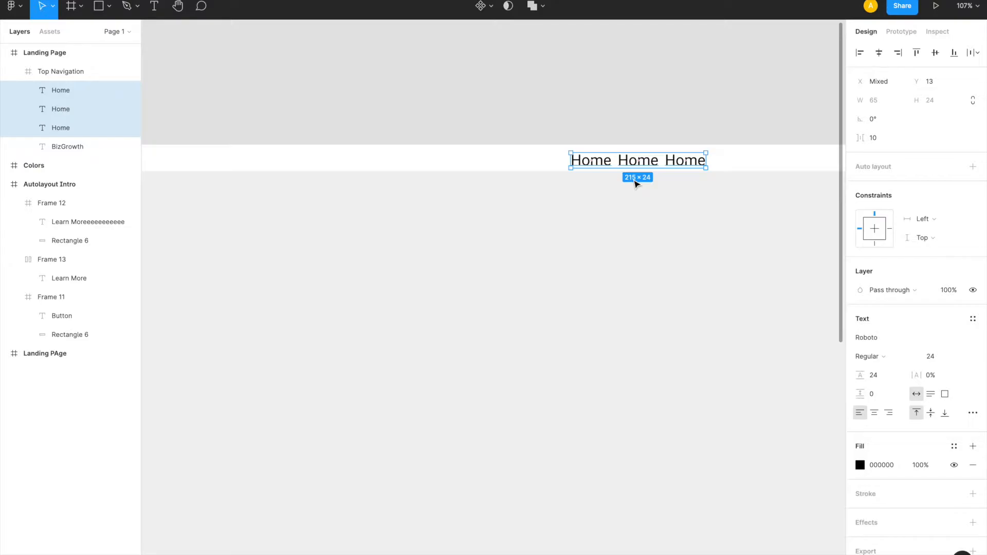
Wrap the three Home texts in a frame and rename it "Page Links"
key("alt+super+g")
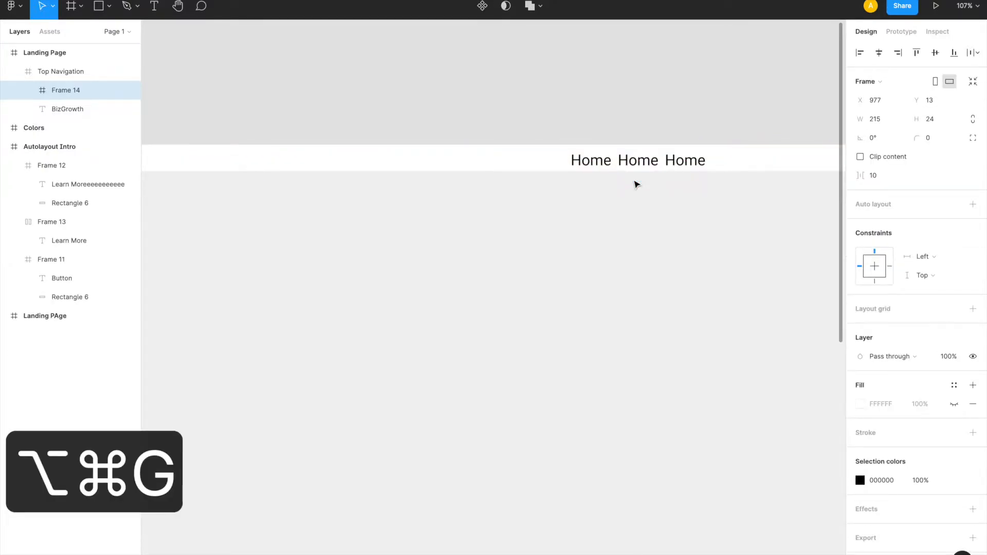
double_click(60, 91)
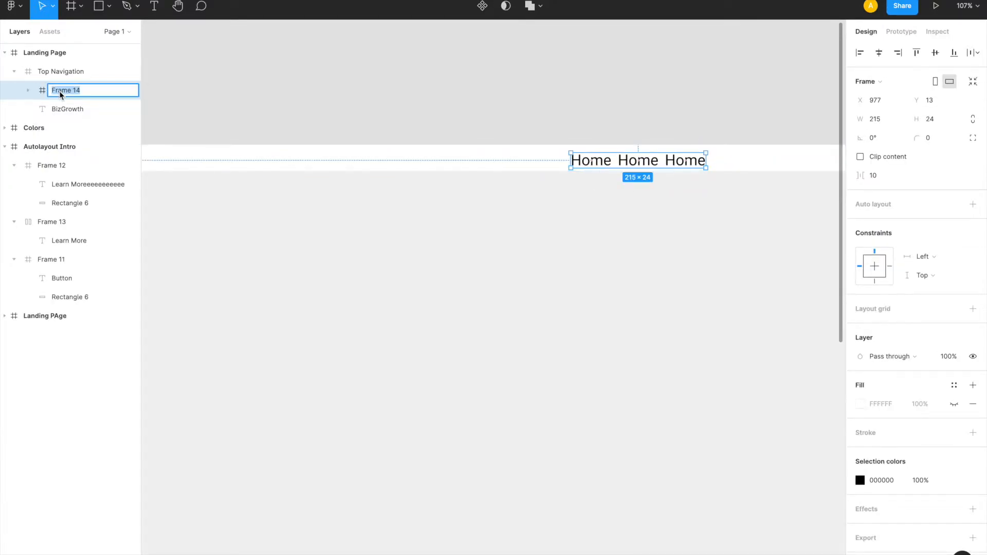
type("Page l")
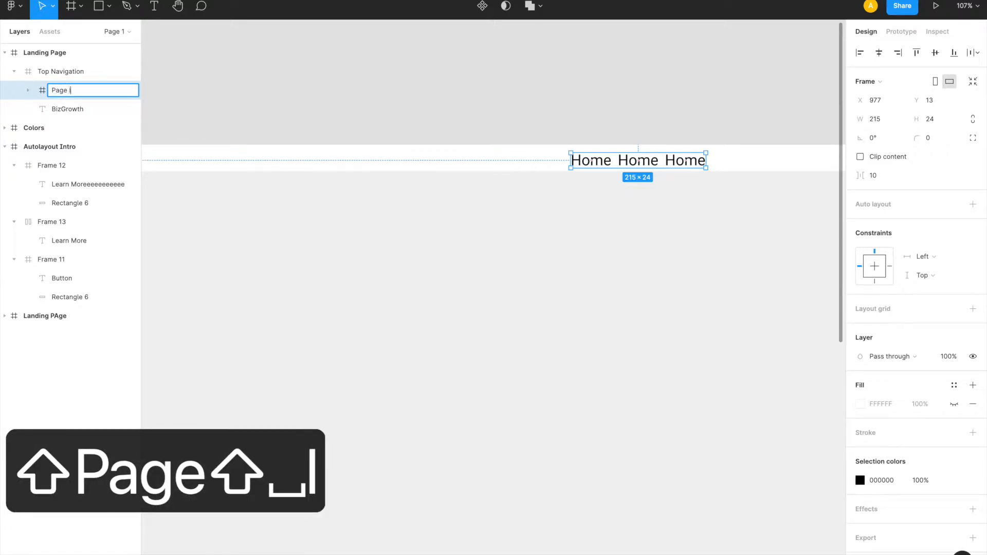
key("BackSpace")
type("Links")
key("Return")
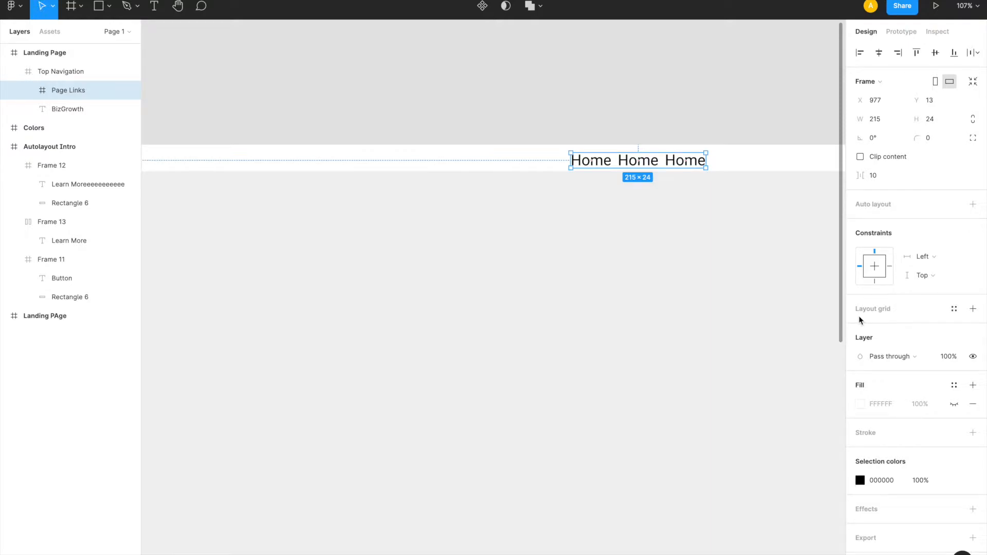
Apply auto layout to the Page Links frame and set the spacing between items to 24
left_click(974, 204)
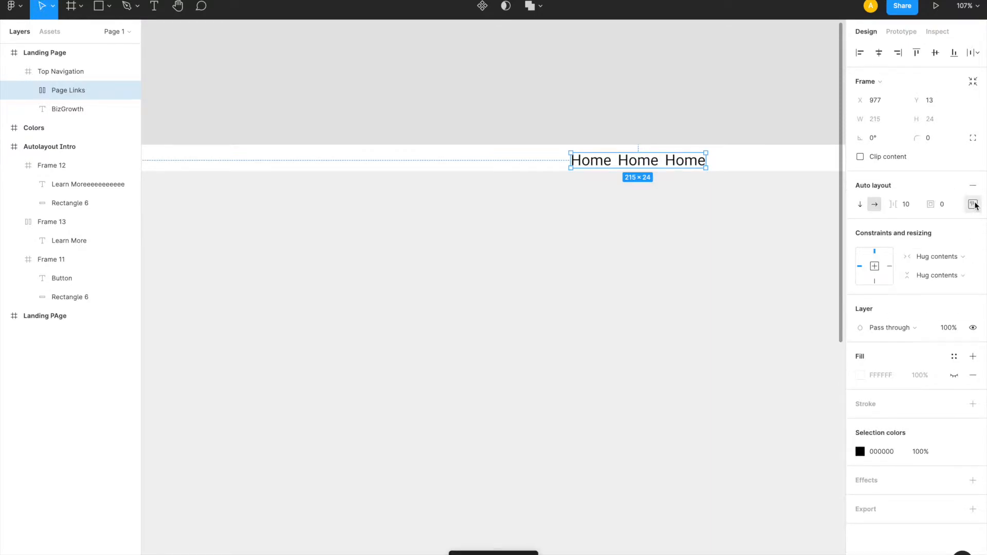
left_click(908, 207)
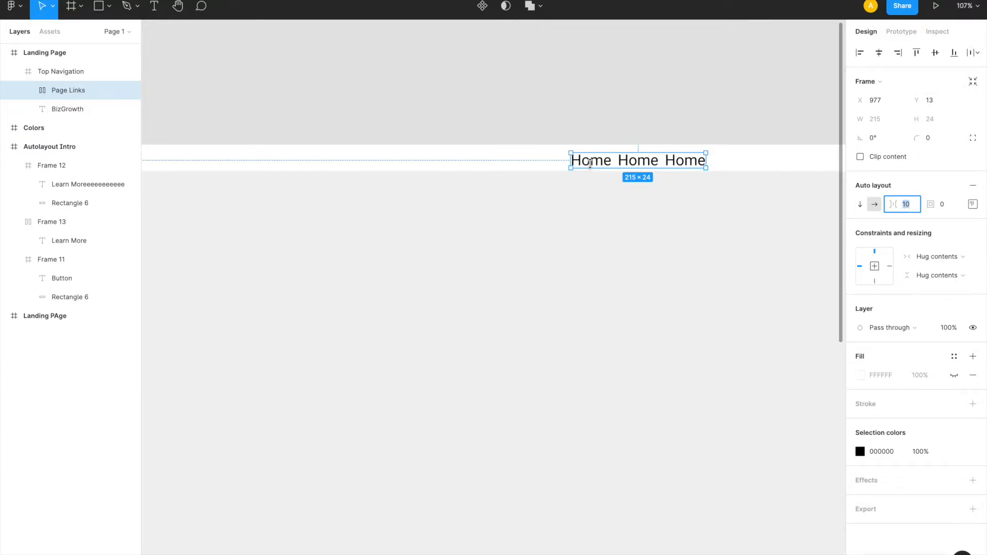
type("24")
key("Return")
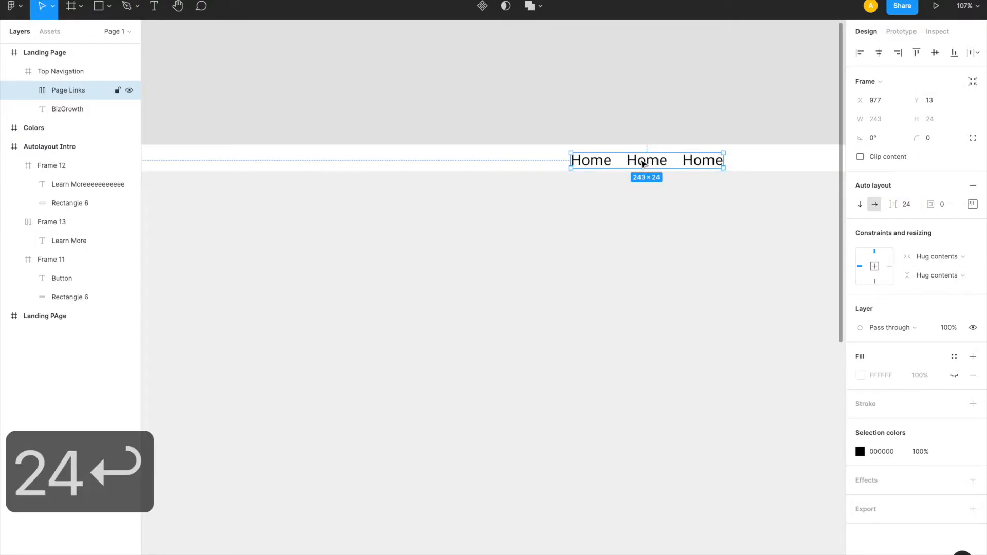
Change the middle Home link's text to "About" and the last one's to "Courses"
left_click(643, 163)
double_click(643, 163)
type("About")
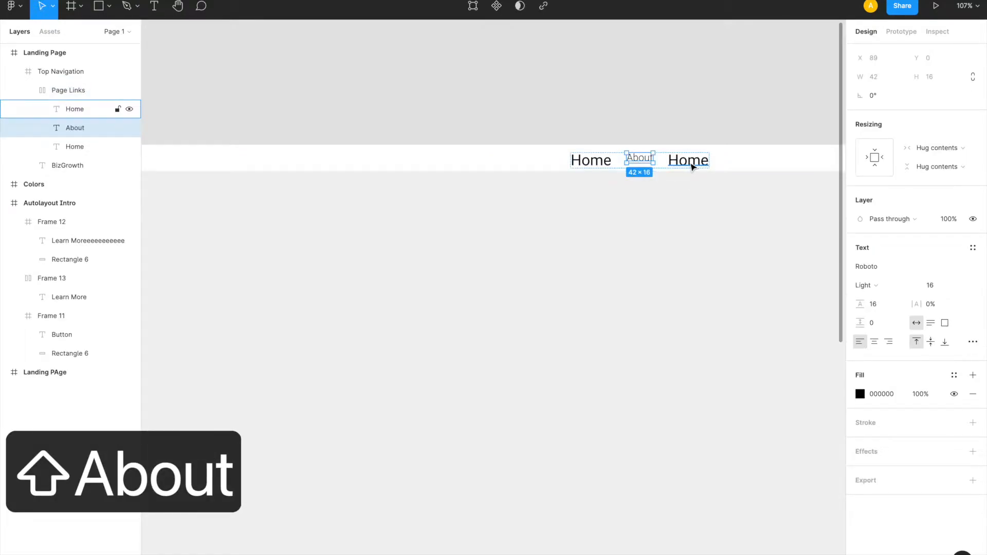
double_click(691, 162)
type("Courses")
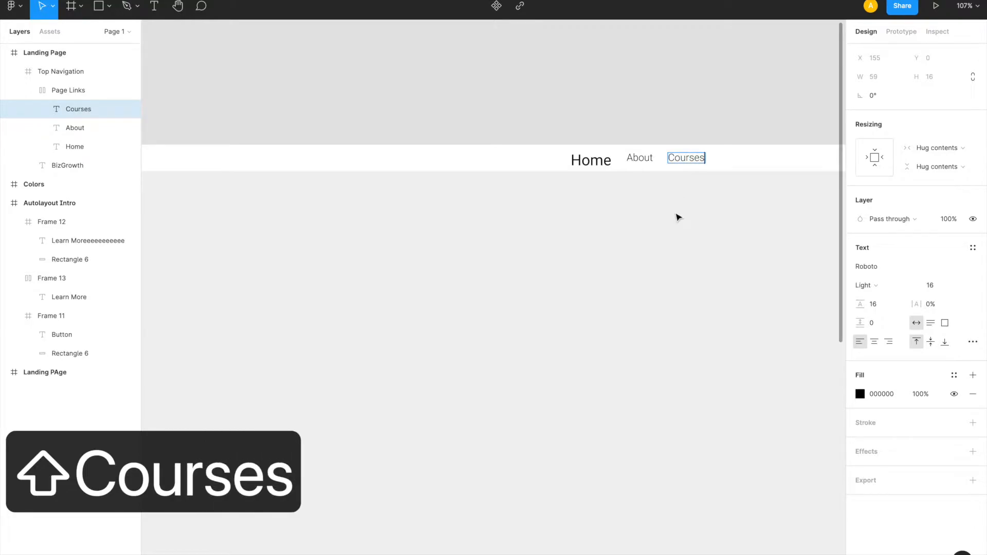
Change the weight of the Courses and About links to Regular
left_click(878, 289)
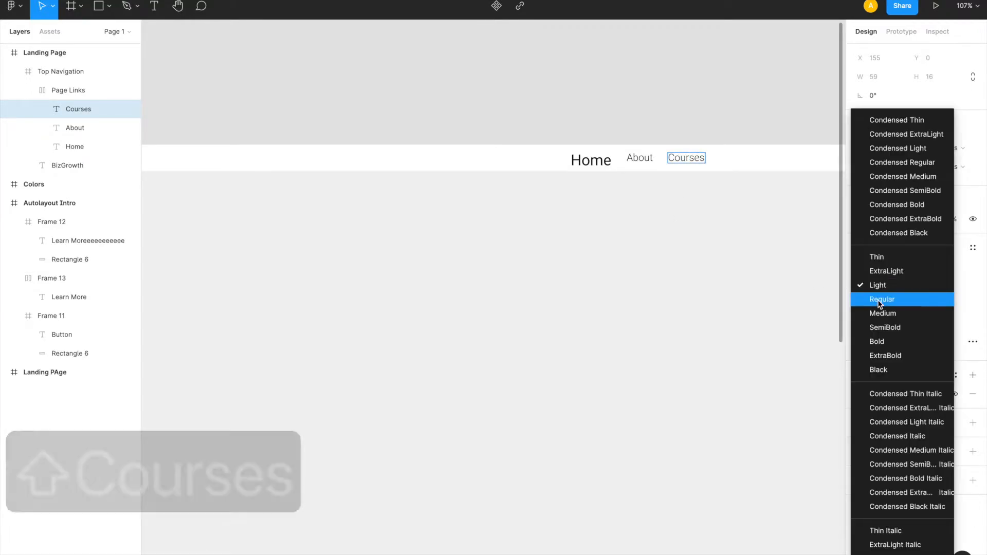
left_click(872, 298)
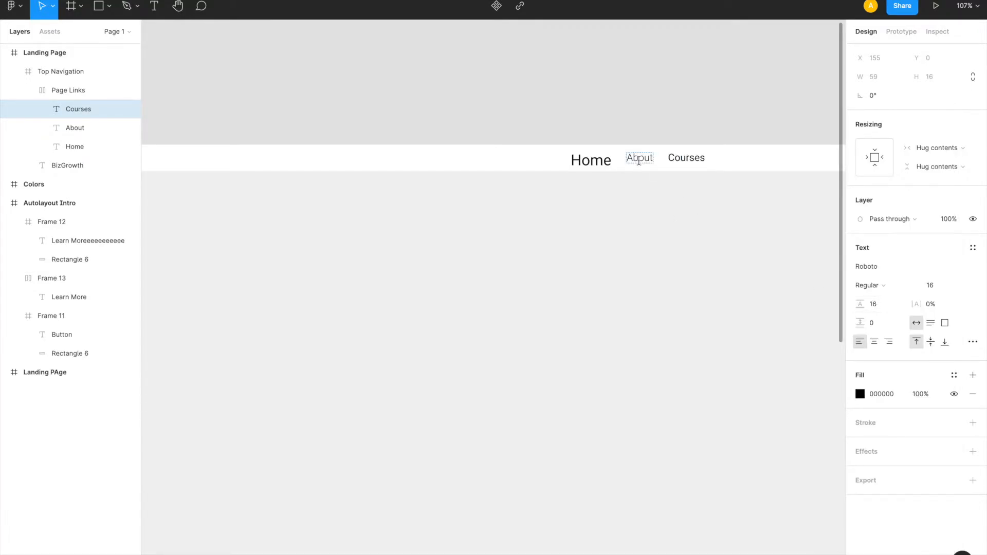
left_click(639, 160)
left_click(877, 285)
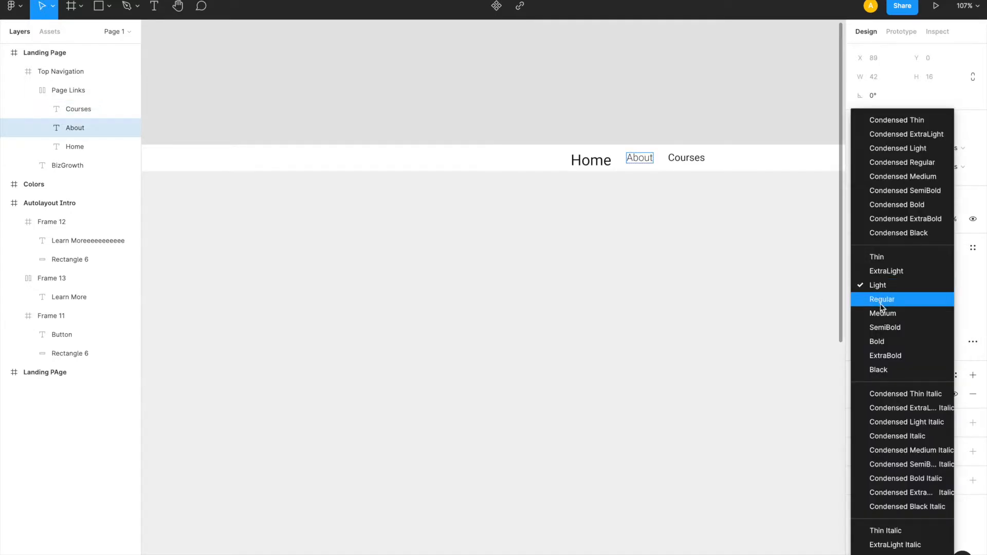
left_click(882, 301)
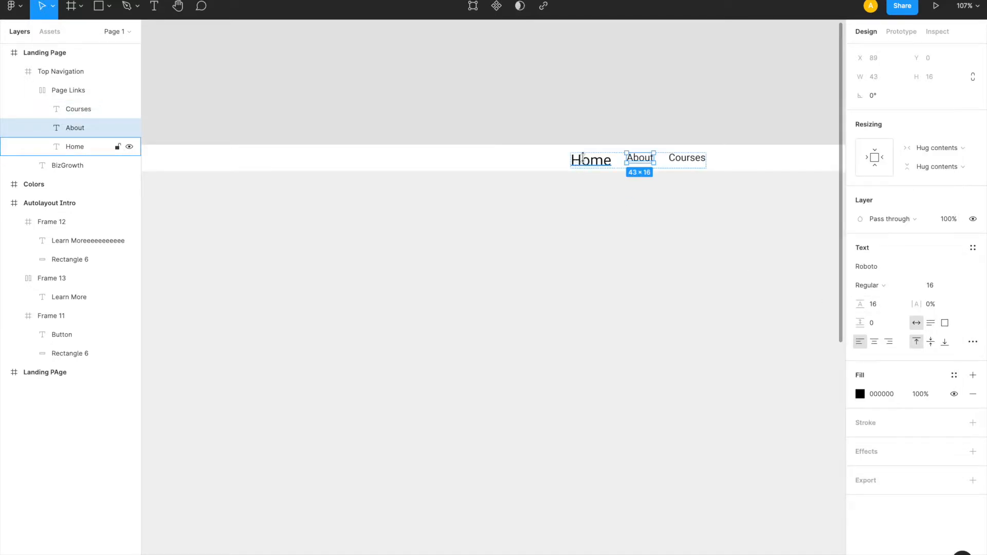
Set the Home link's font size to 16 and its line height to 16
left_click(583, 157)
left_click(931, 285)
type("16")
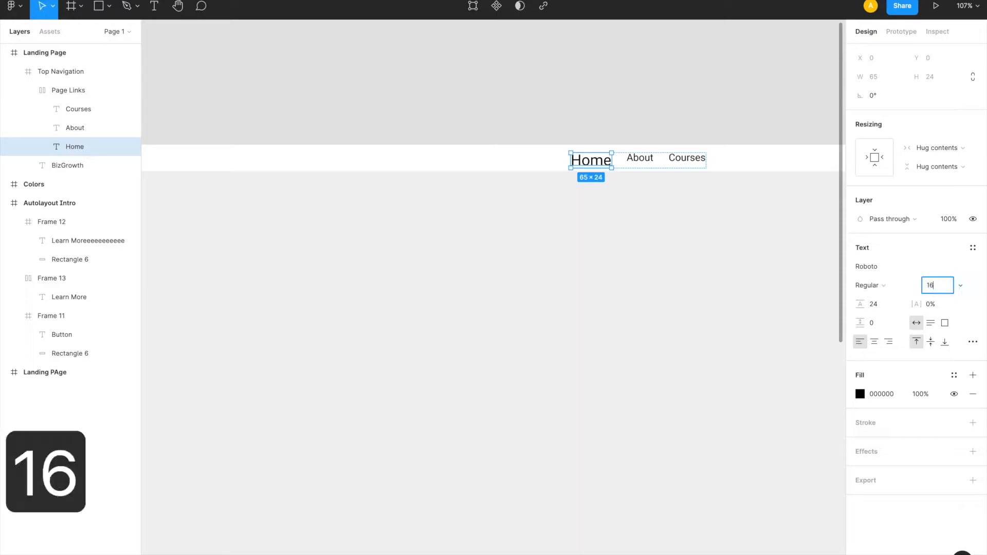
key("Return")
left_click(877, 302)
type("16")
key("Return")
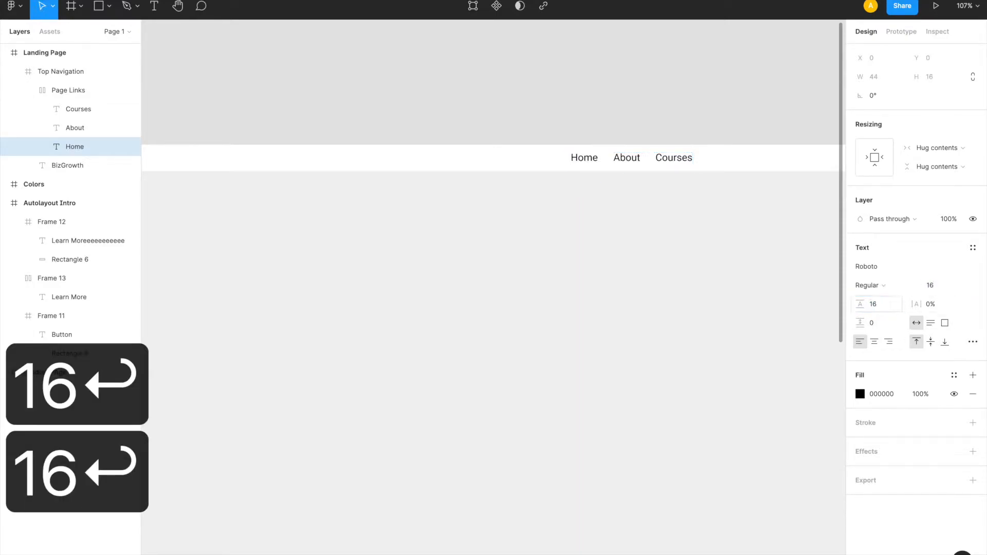
Fill the Home link's text with the purple 514EFF sampled from the original page's hero card
scroll(647, 310, "down", 5)
left_click(646, 308)
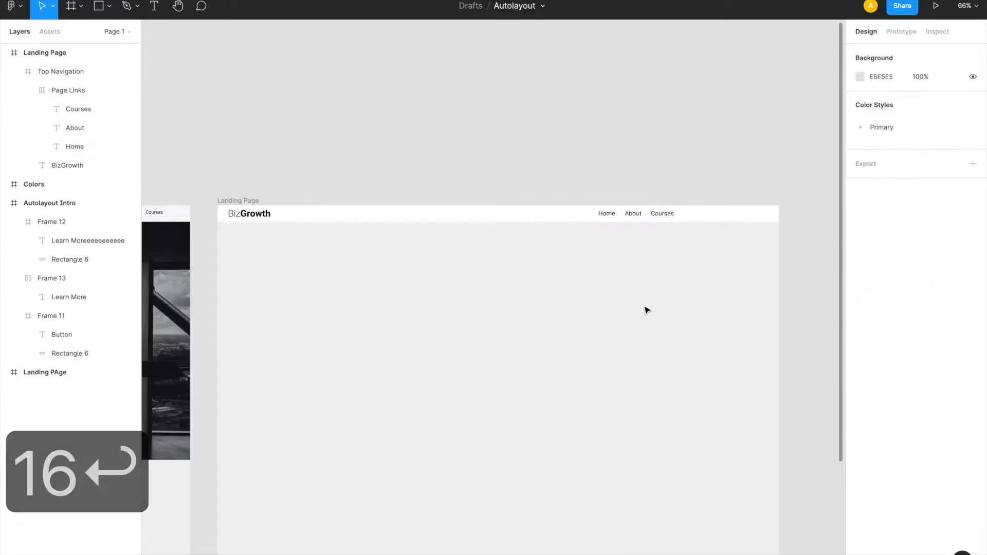
scroll(529, 231, "left", 5)
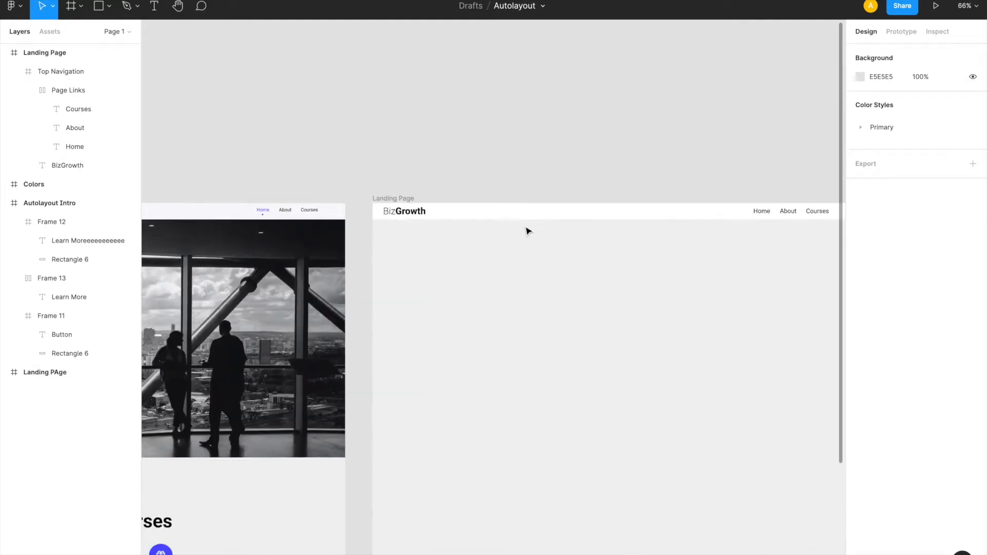
scroll(689, 230, "right", 3)
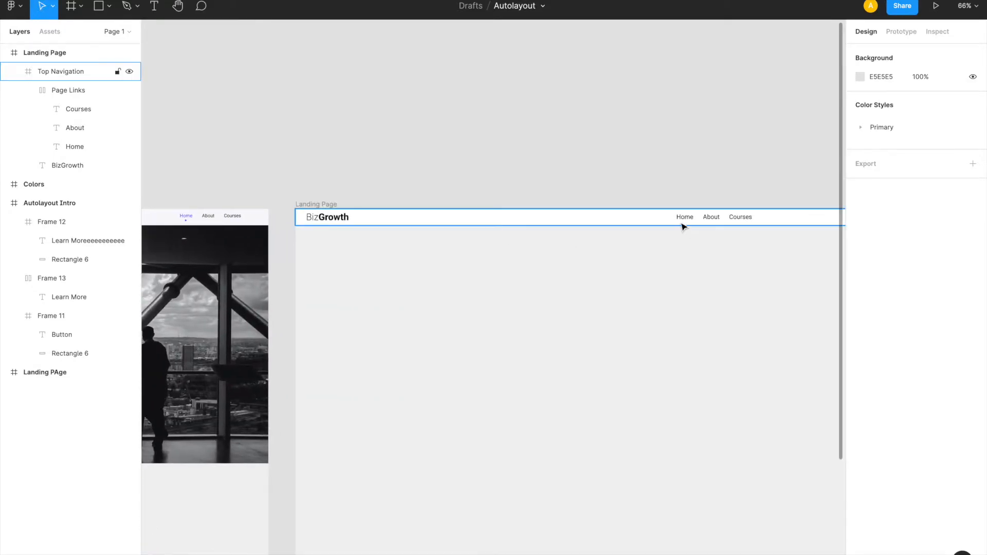
scroll(684, 226, "up", 5)
scroll(686, 222, "down", 10)
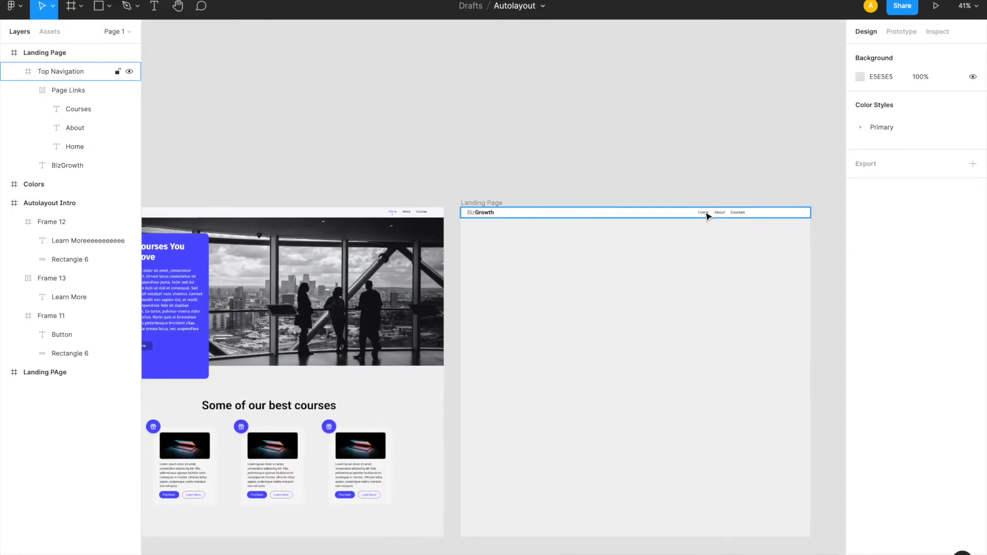
double_click(707, 215)
double_click(708, 215)
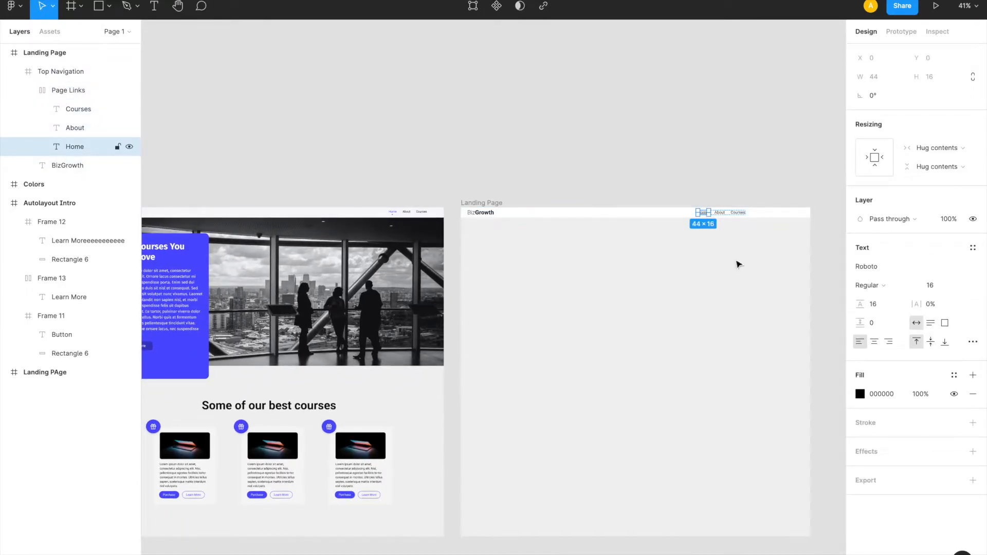
left_click(860, 394)
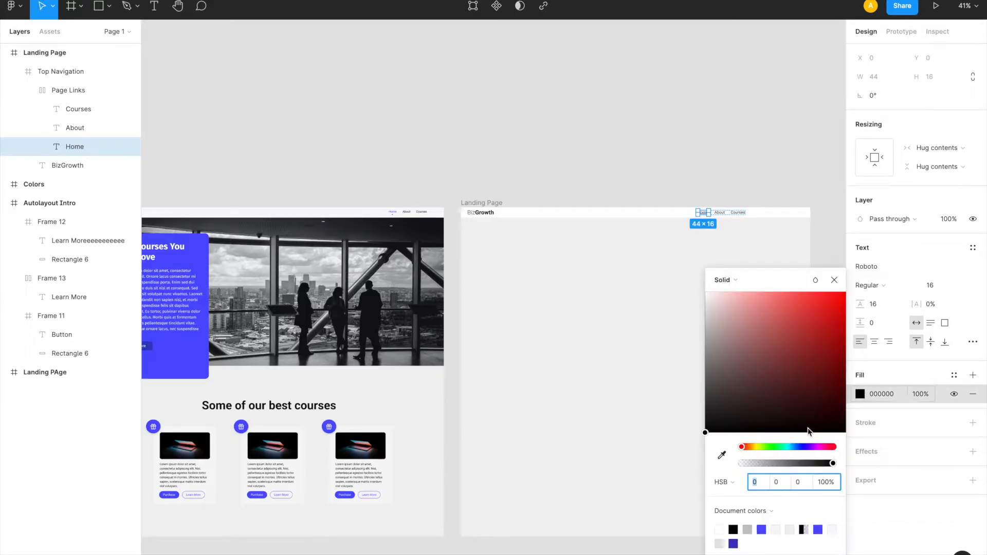
left_click(723, 455)
left_click(202, 339)
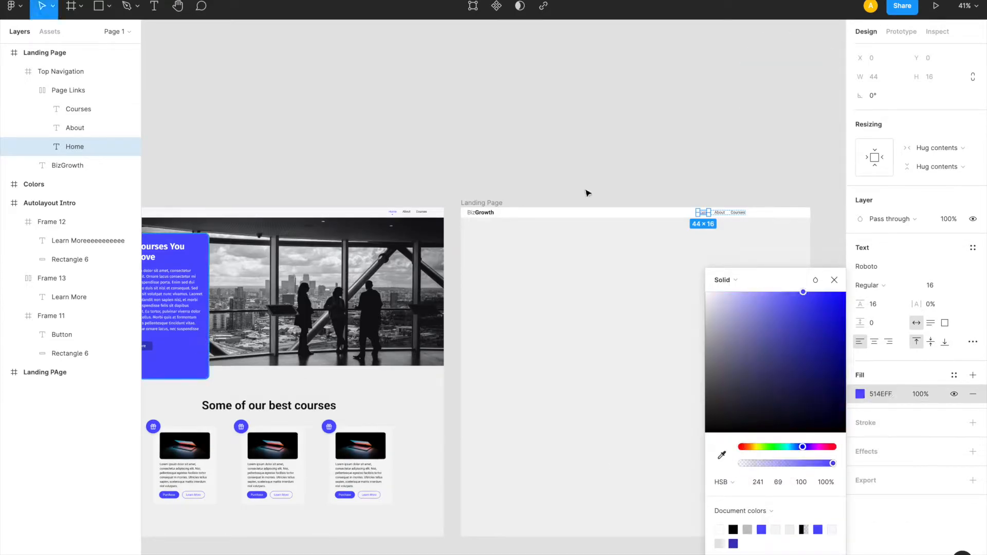
scroll(715, 231, "up", 5)
scroll(746, 239, "down", 2)
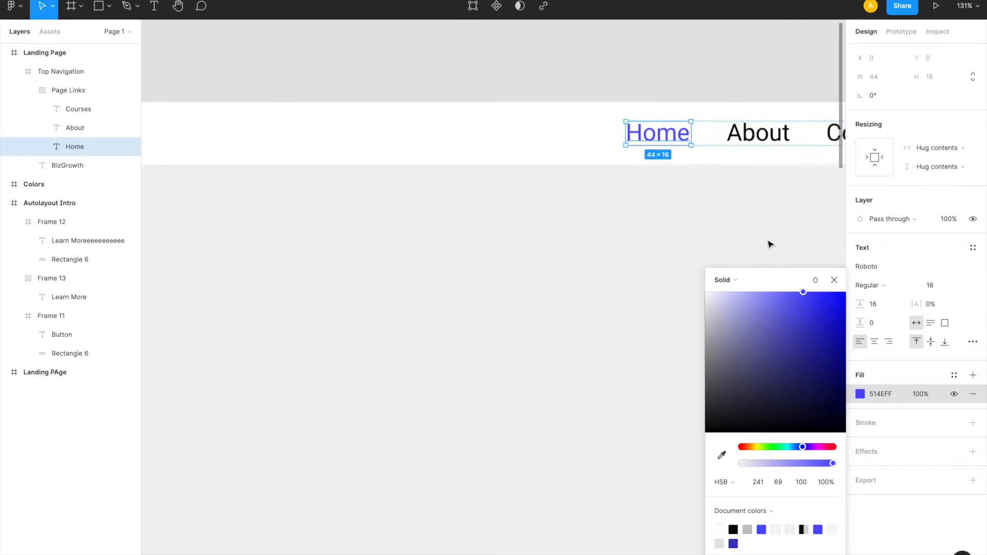
left_click(834, 279)
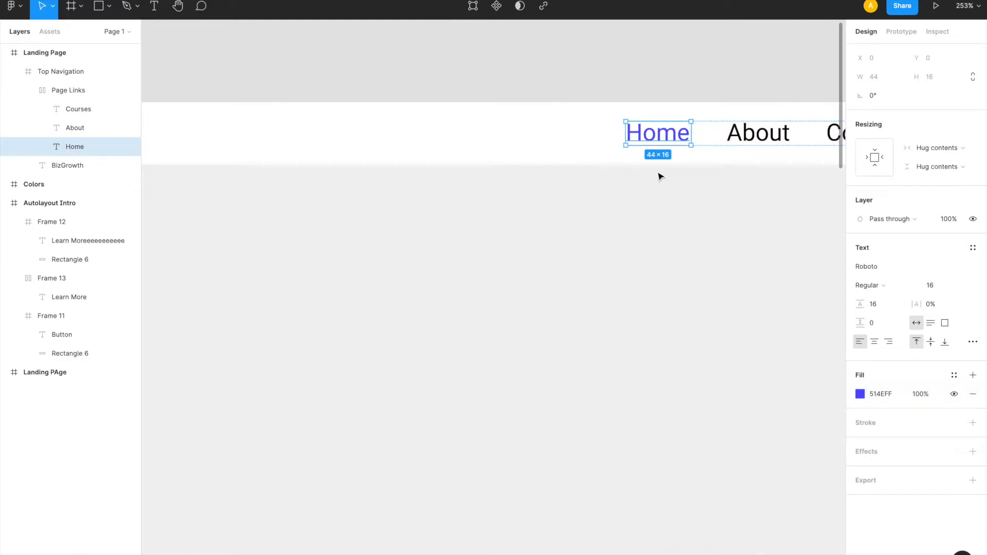
Draw a small ellipse just below the Home link, set its width to 4 for a 4 × 4 dot, and lock its proportions
scroll(660, 177, "up", 3)
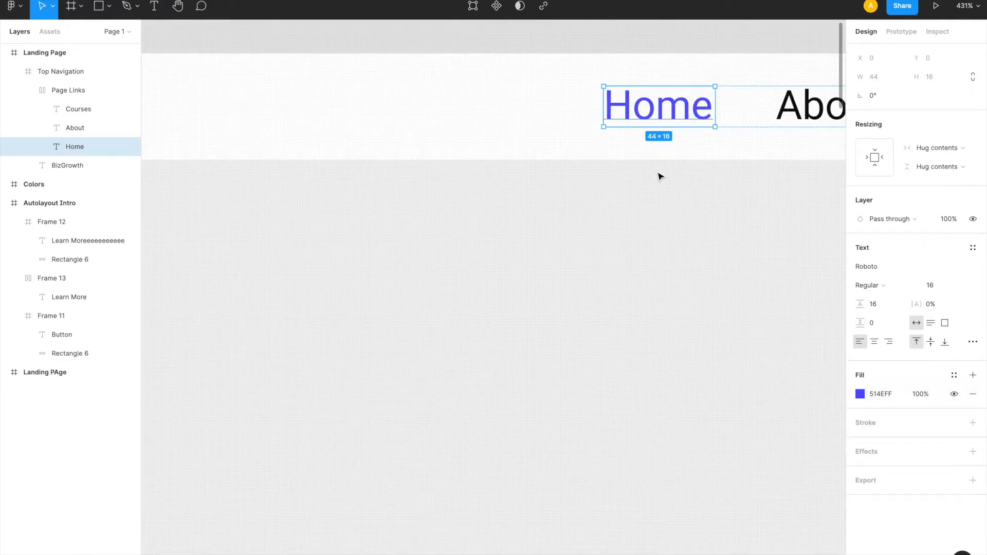
key("o")
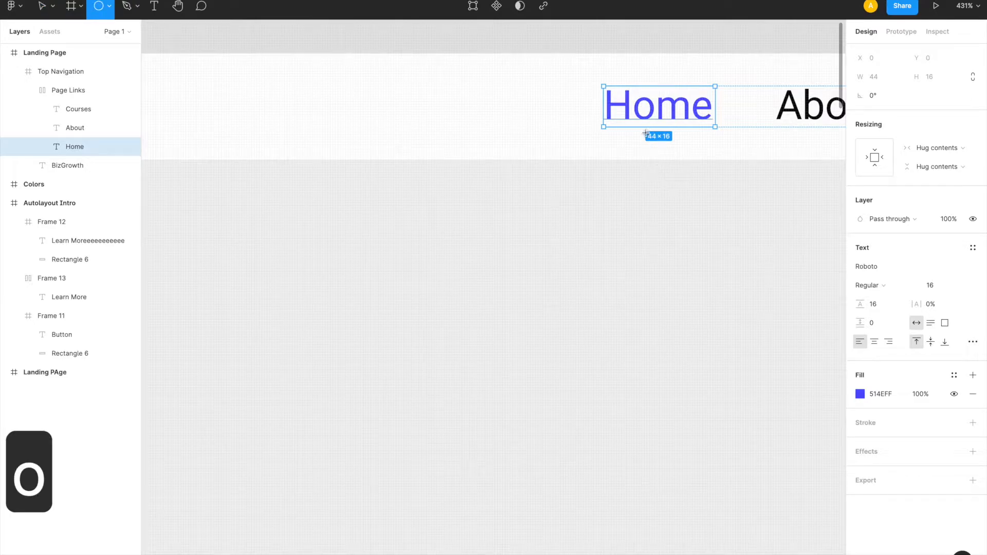
left_click_drag(647, 135, 660, 145)
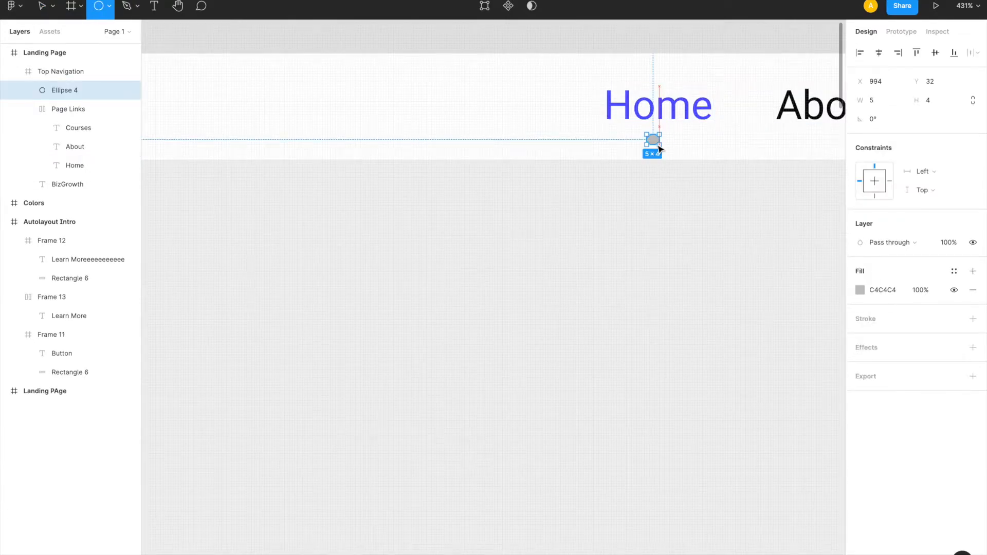
left_click(887, 101)
type("4")
key("Return")
left_click(973, 100)
Fill the dot with the purple sampled from the Home link's text
left_click(860, 290)
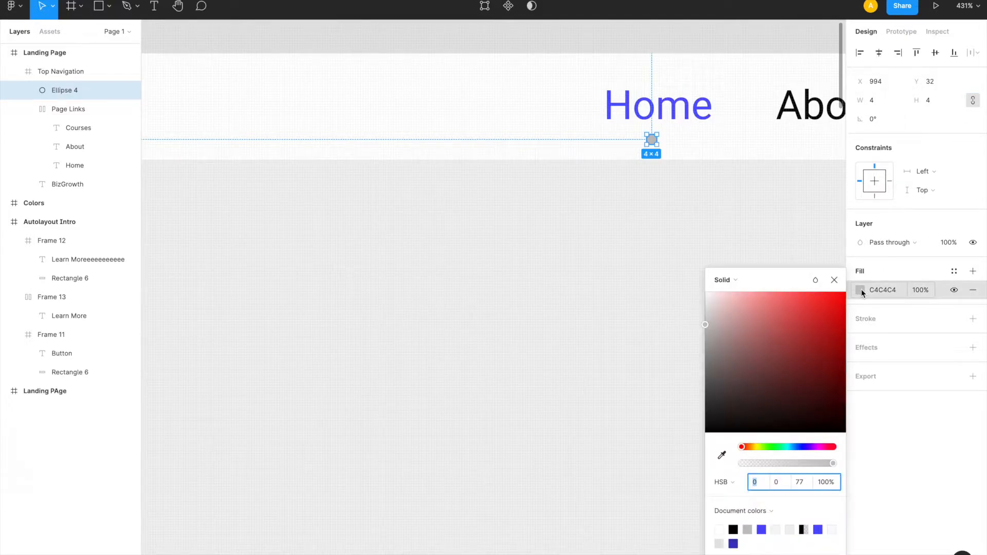
left_click(722, 455)
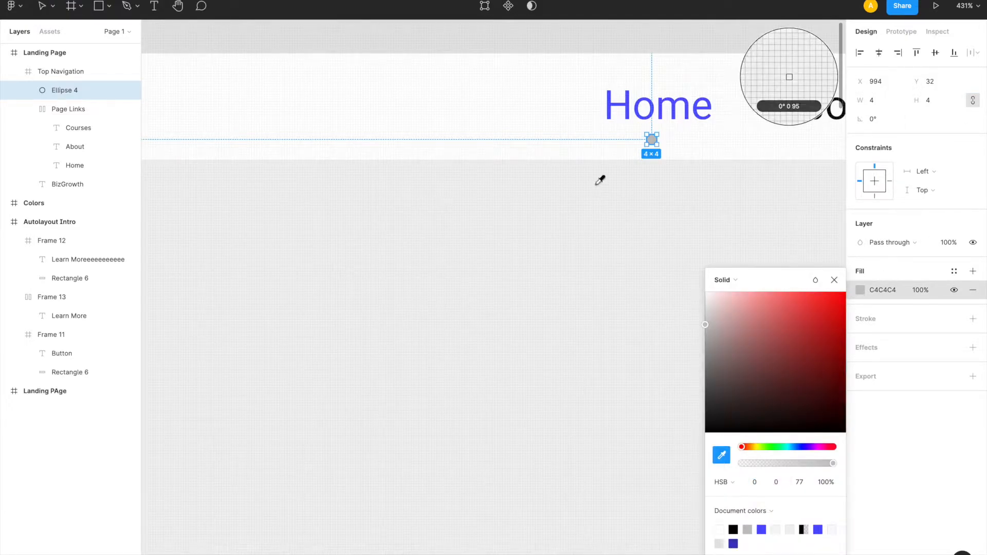
left_click(612, 103)
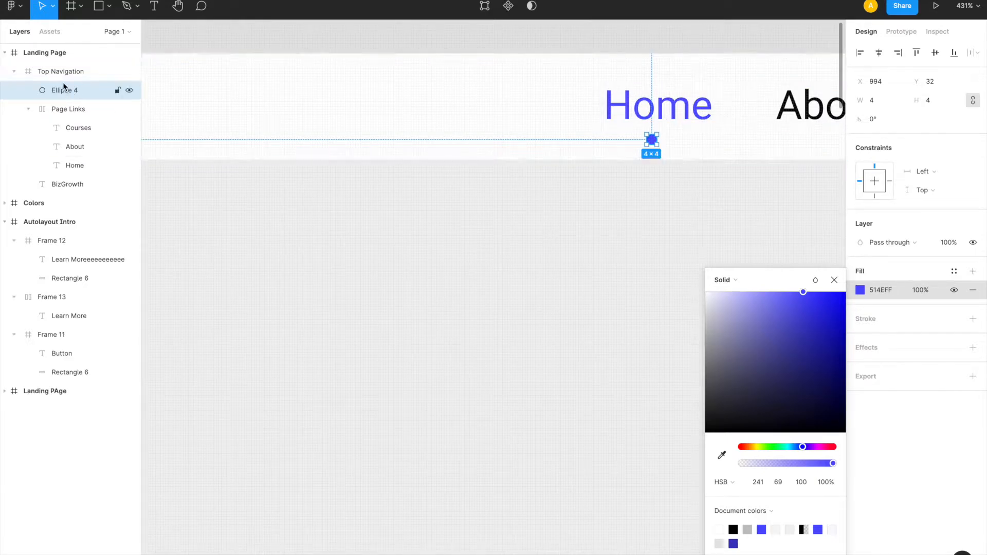
Move the dot's layer into the Page Links frame and group it with the Home text
left_click_drag(62, 91, 82, 167)
left_click(82, 146, "shift")
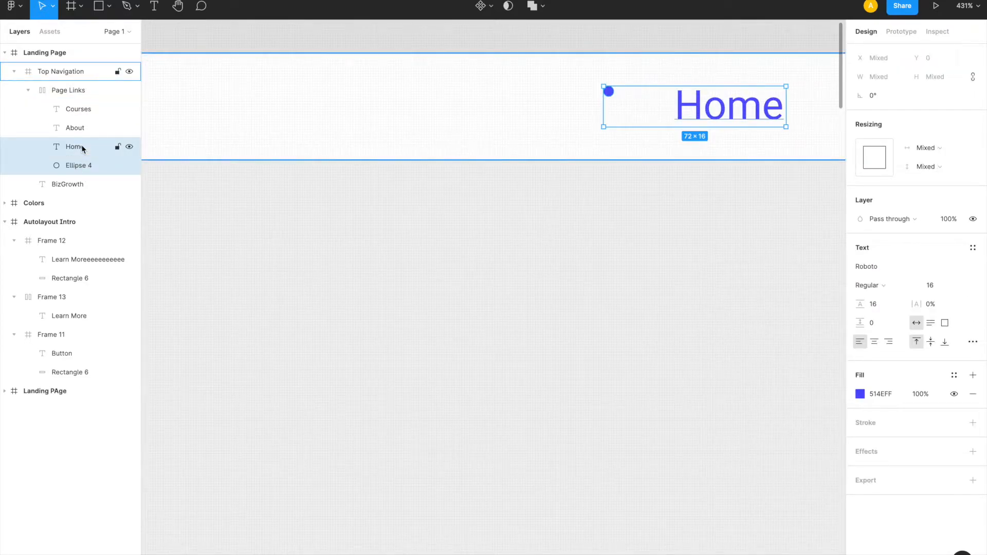
key("super+g")
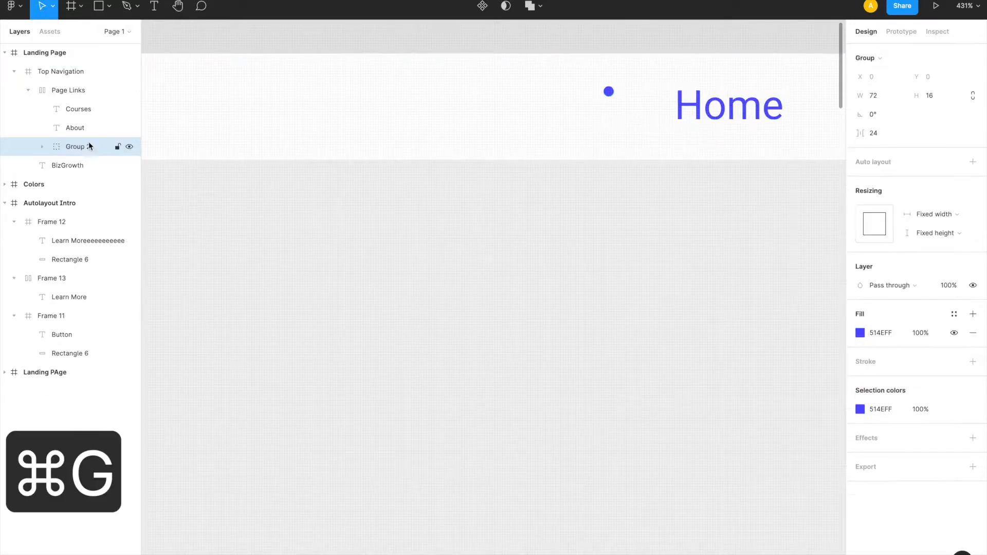
Place the dot directly beneath the Home text inside the group and align both on their horizontal centers
double_click(610, 92)
left_click_drag(699, 125, 735, 137)
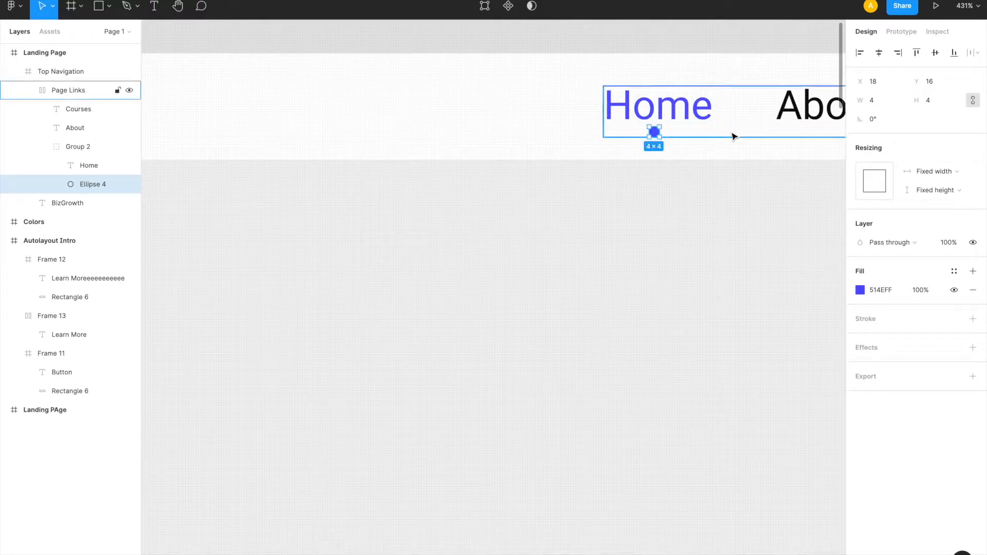
left_click(661, 105, "shift")
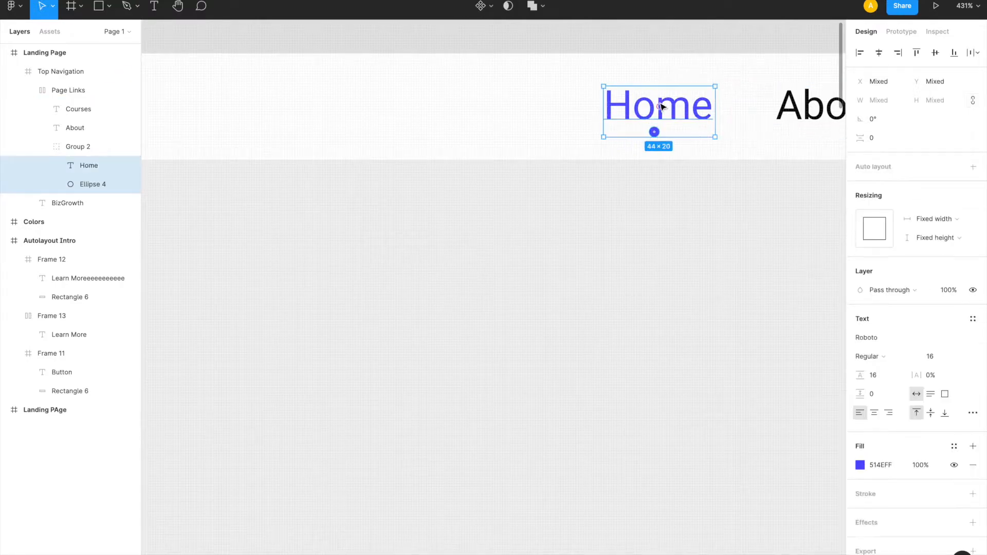
left_click(880, 53)
left_click(709, 223)
Apply auto layout to the Top Navigation frame
scroll(709, 223, "down", 5)
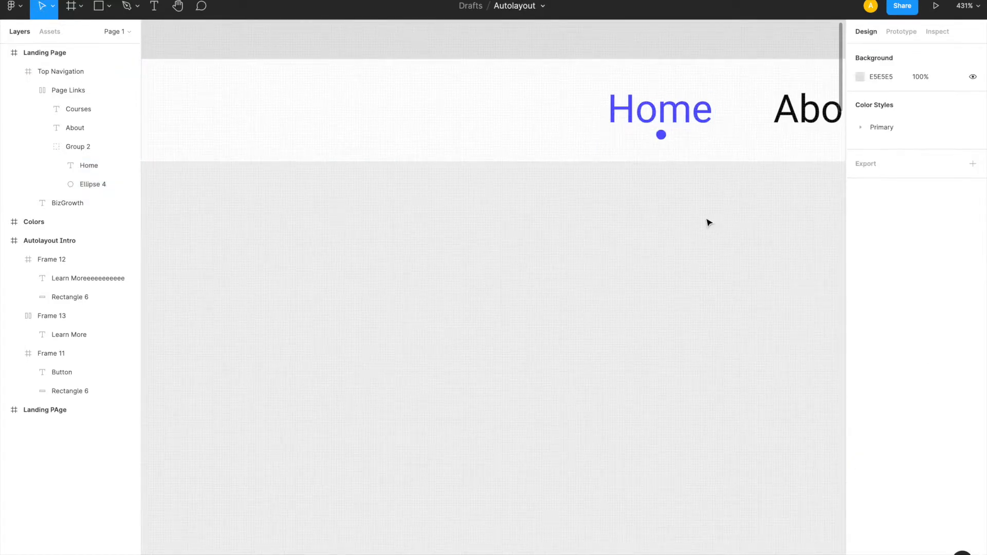
scroll(709, 224, "right", 3)
scroll(709, 223, "down", 3)
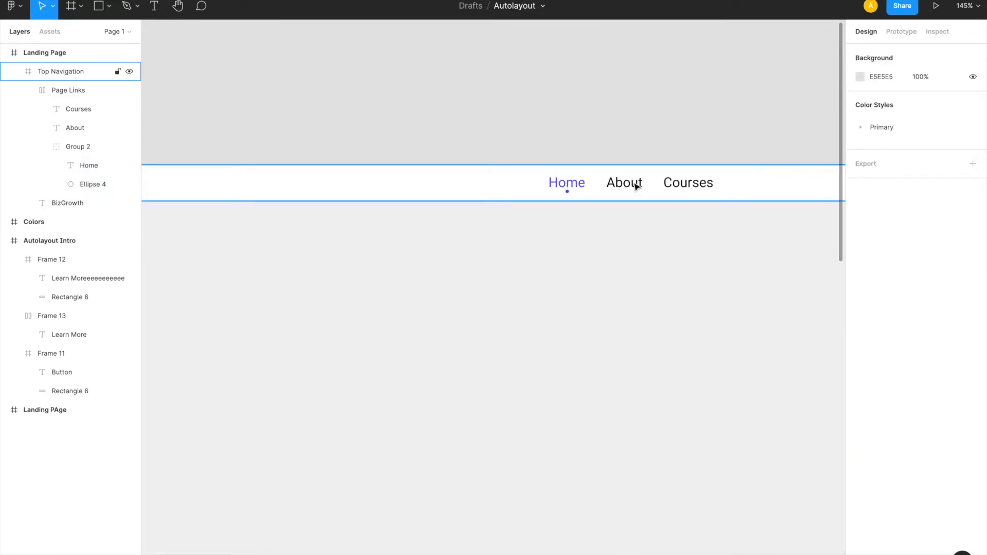
double_click(636, 186)
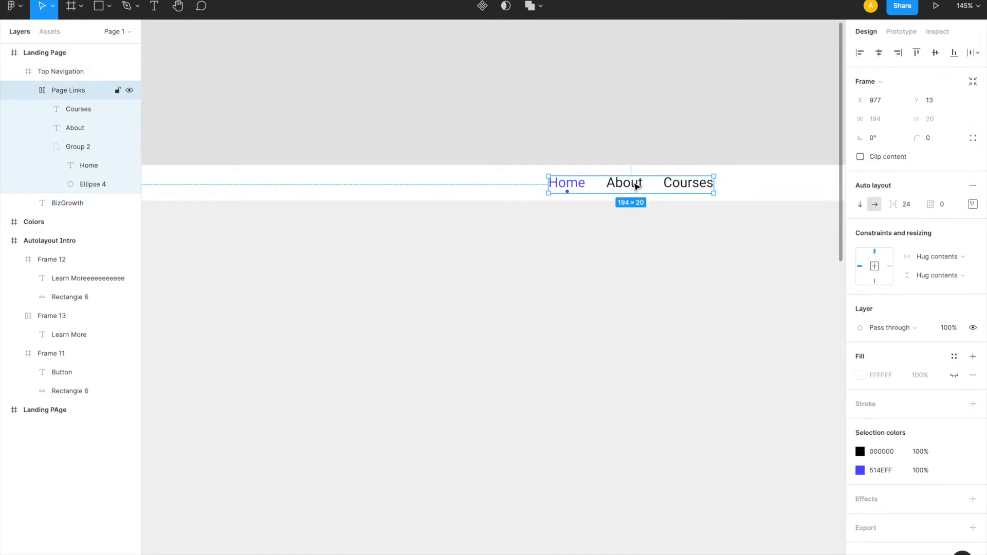
scroll(632, 216, "left", 3)
scroll(637, 288, "down", 2)
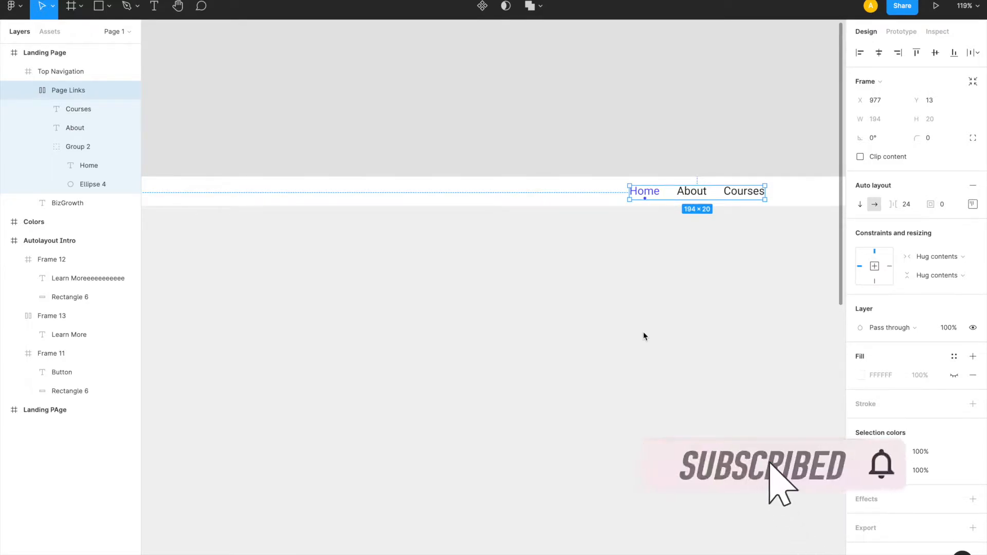
scroll(645, 337, "left", 2)
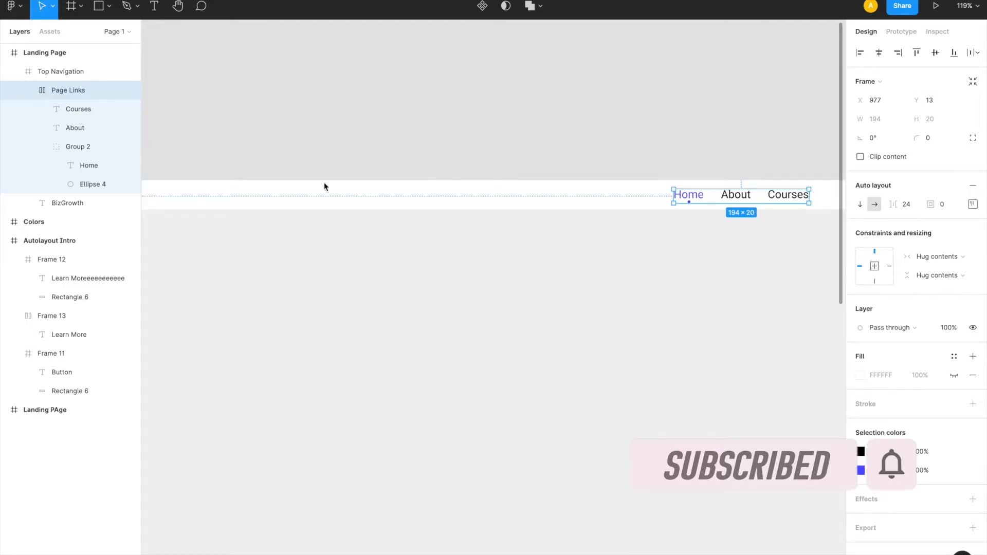
scroll(324, 187, "left", 5)
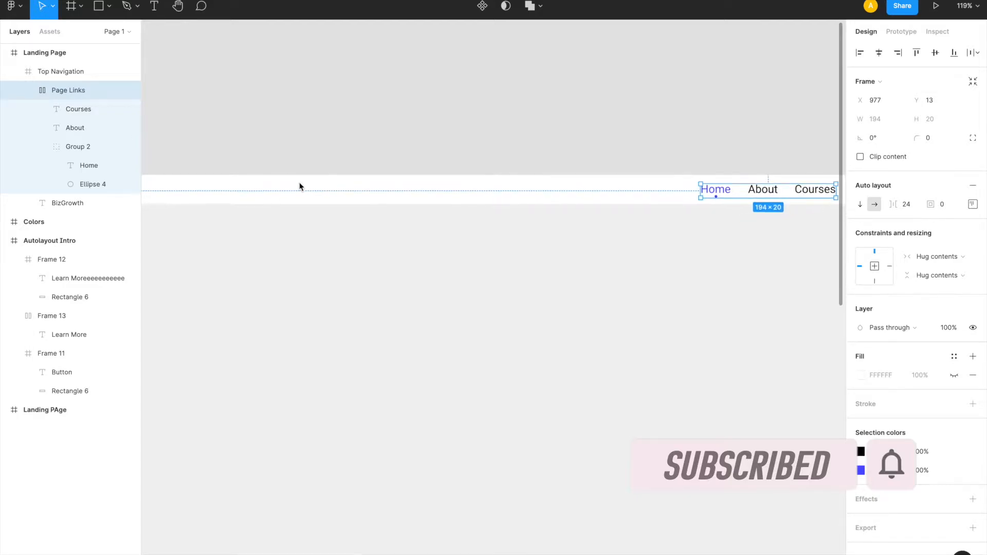
left_click(41, 56)
key("shift+2")
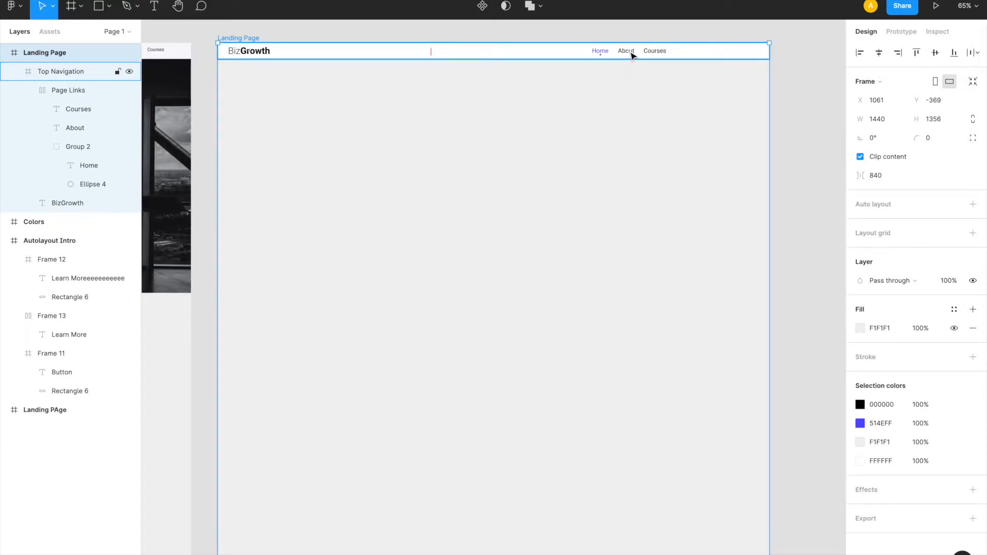
left_click(48, 73)
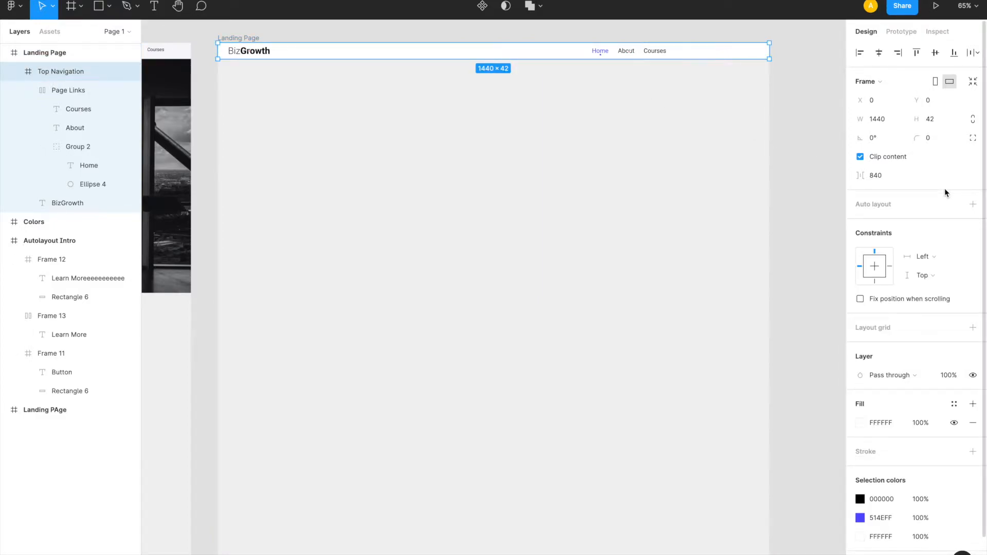
left_click(973, 205)
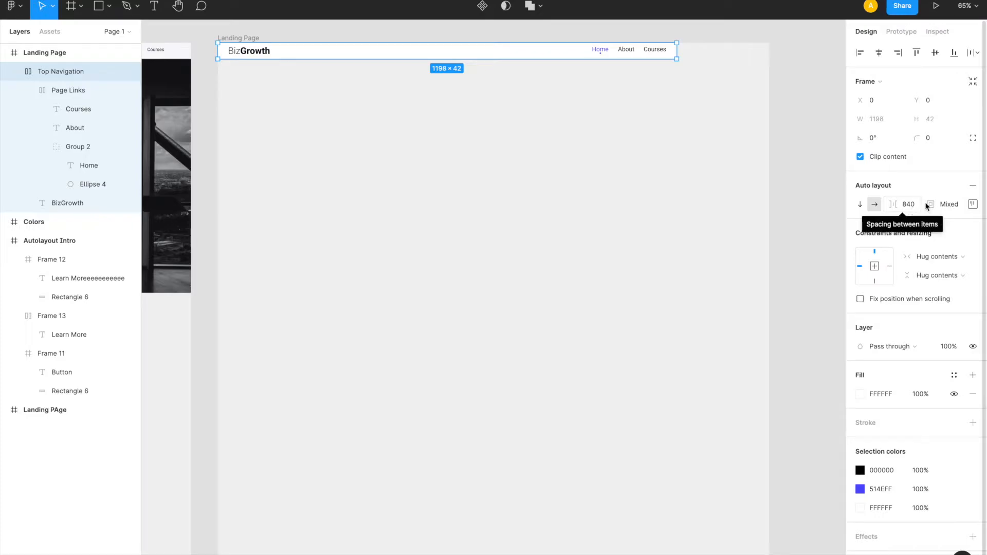
Set the Top Navigation's left and right padding to 72
left_click(972, 204)
left_click(899, 254)
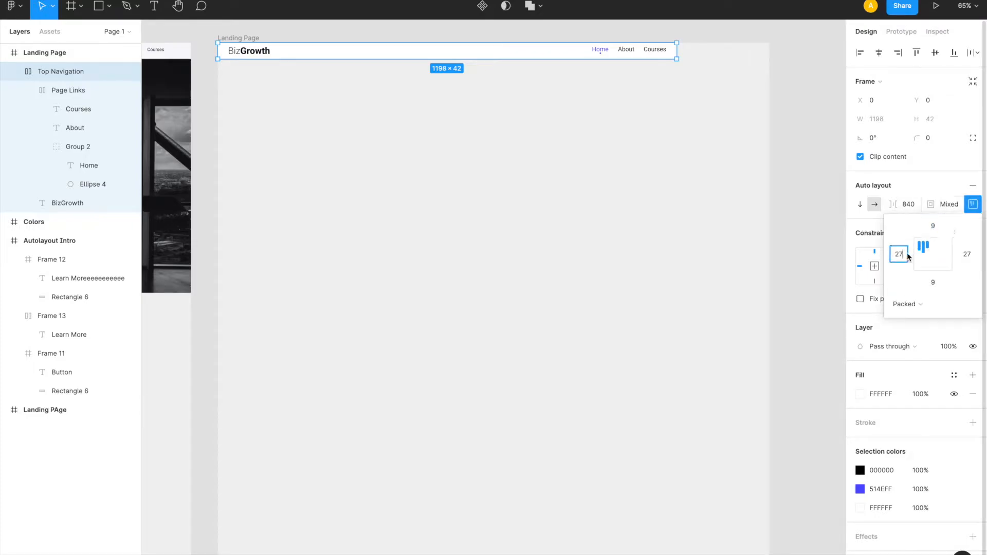
type("72")
key("Return")
left_click(959, 256)
type("72")
key("Return")
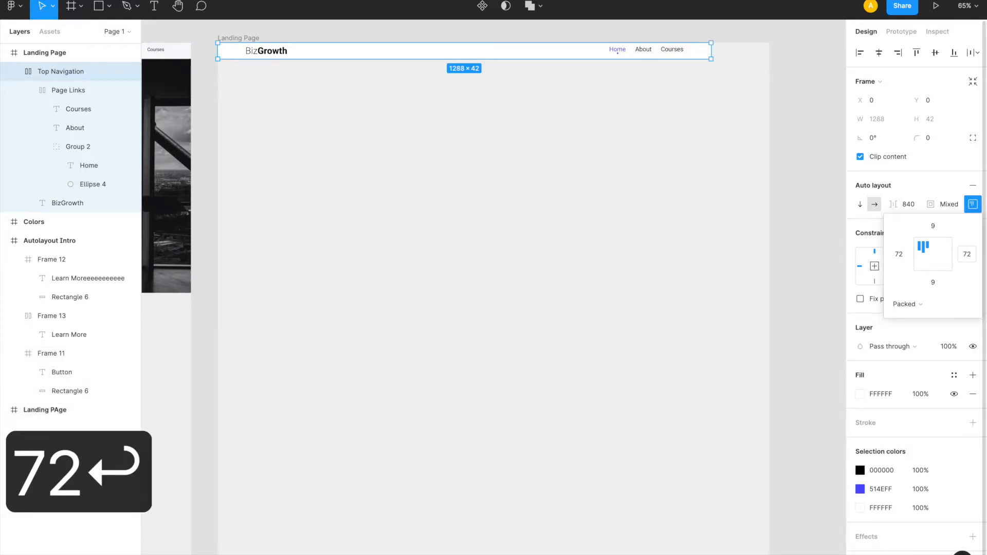
Distribute the Top Navigation's items with Space between and set the frame's width to 1440
left_click(915, 307)
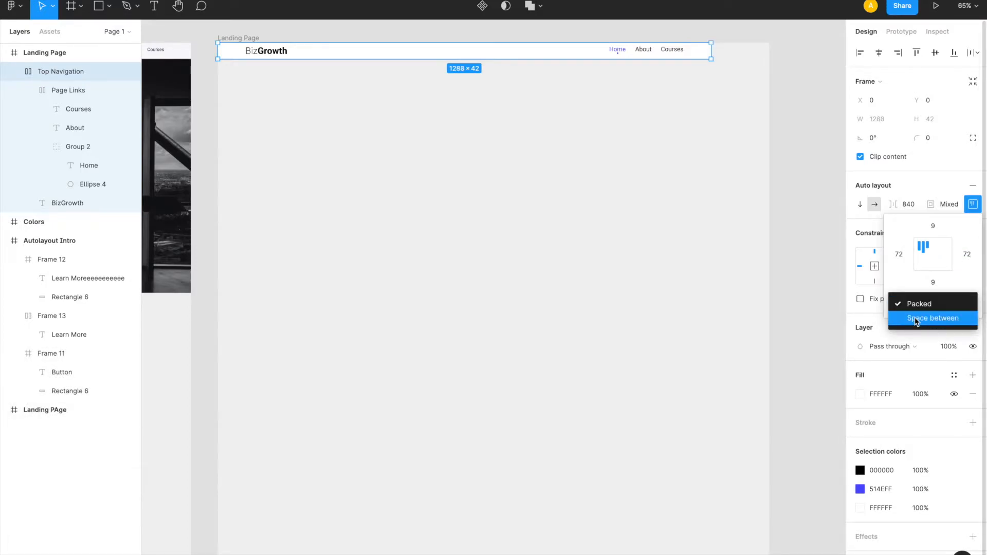
left_click(915, 318)
left_click(882, 122)
type("1440")
key("Return")
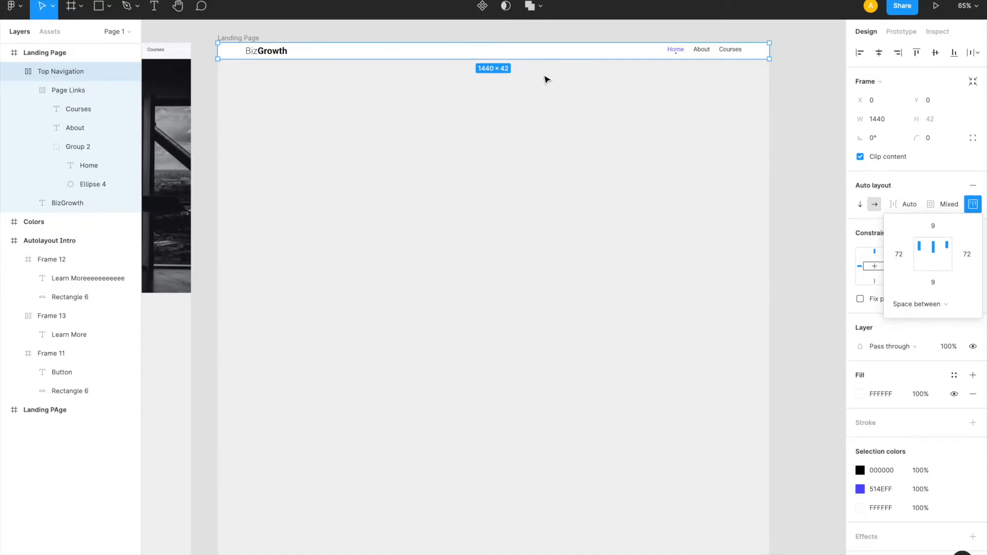
Try the Packed distribution on the Top Navigation and switch it back to Space between
left_click(945, 305)
left_click(942, 288)
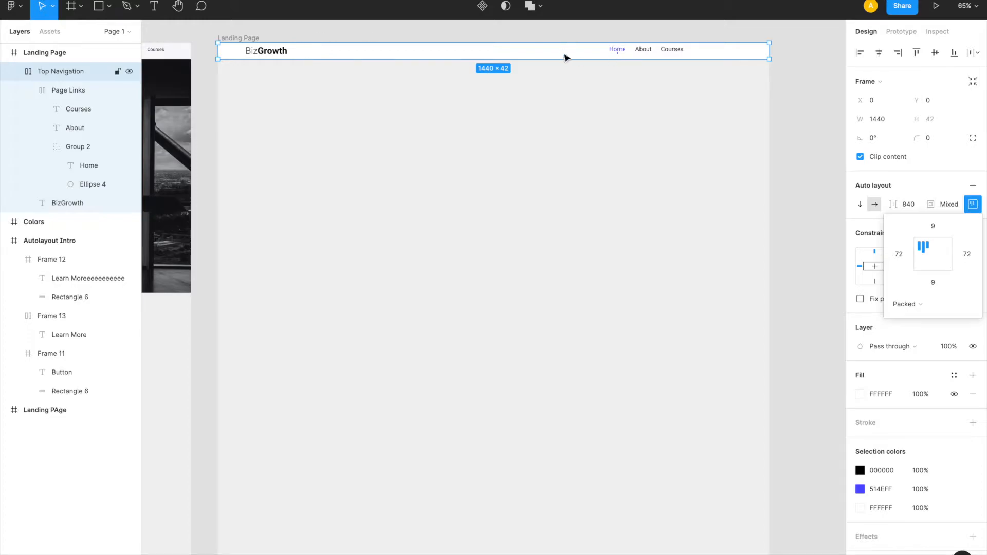
left_click(909, 305)
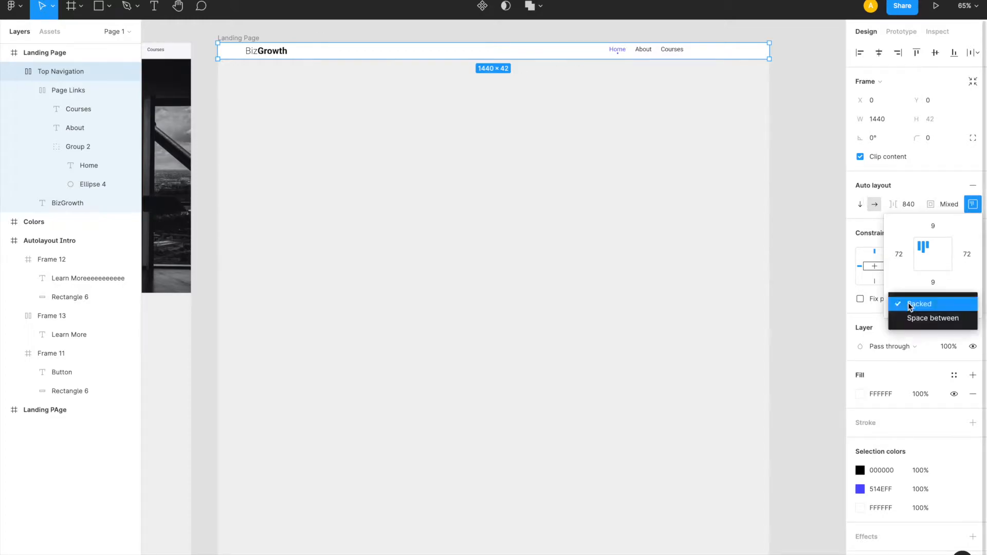
left_click(910, 319)
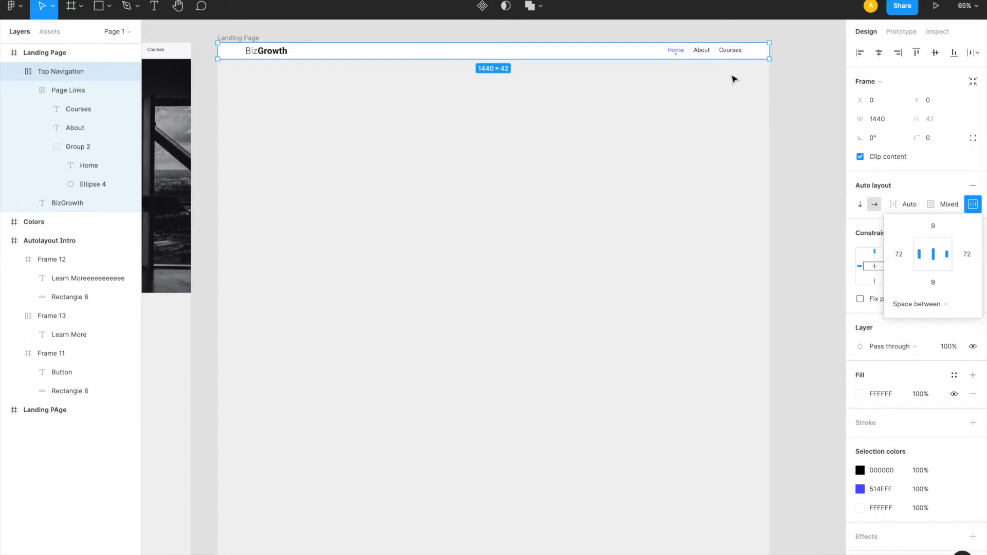
Draw a new frame below the top navigation on the empty Landing Page and set its width to 1440
left_click(684, 55)
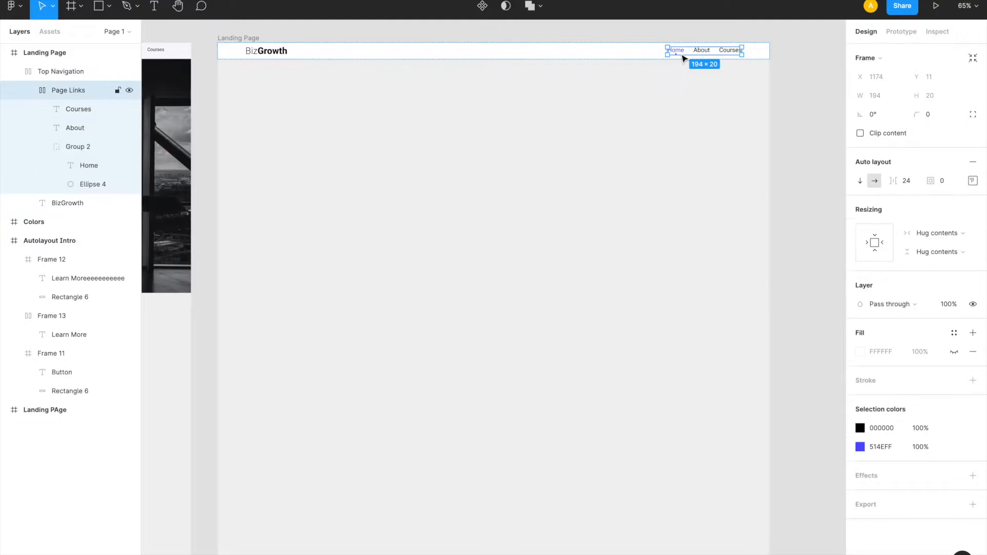
left_click(781, 67)
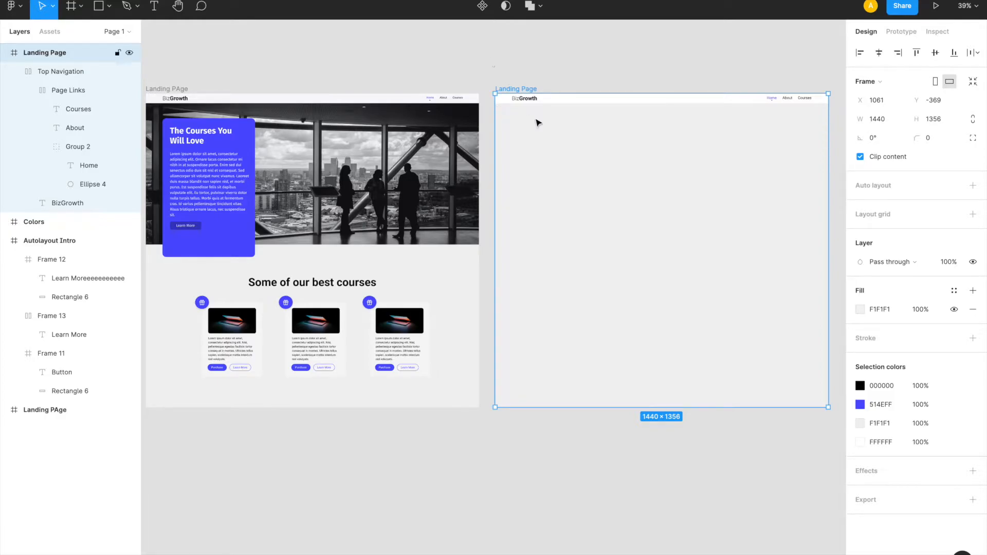
key("f")
mouse_move(507, 110)
left_mouse_down()
mouse_move(568, 164)
mouse_move(677, 227)
left_mouse_up()
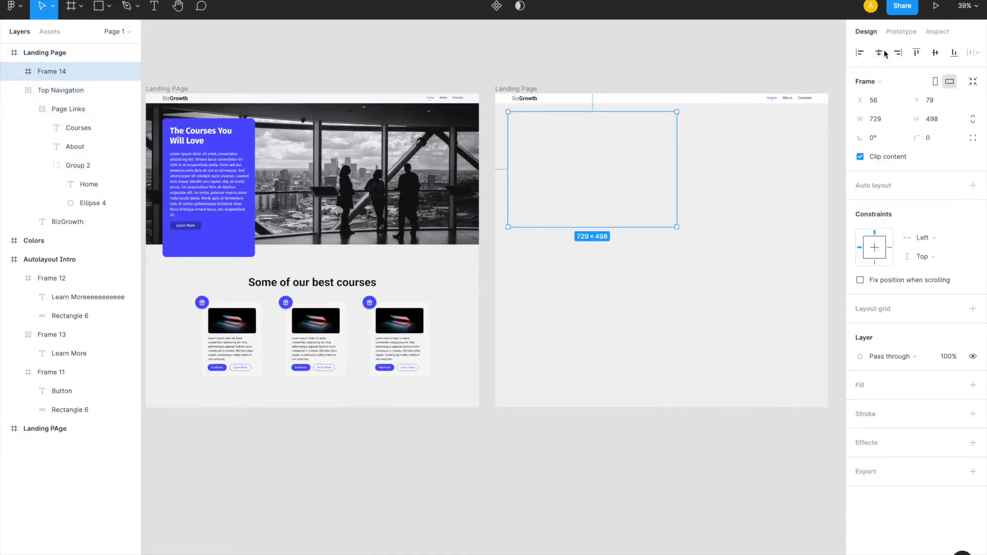
left_click(876, 119)
type("1440")
key("Return")
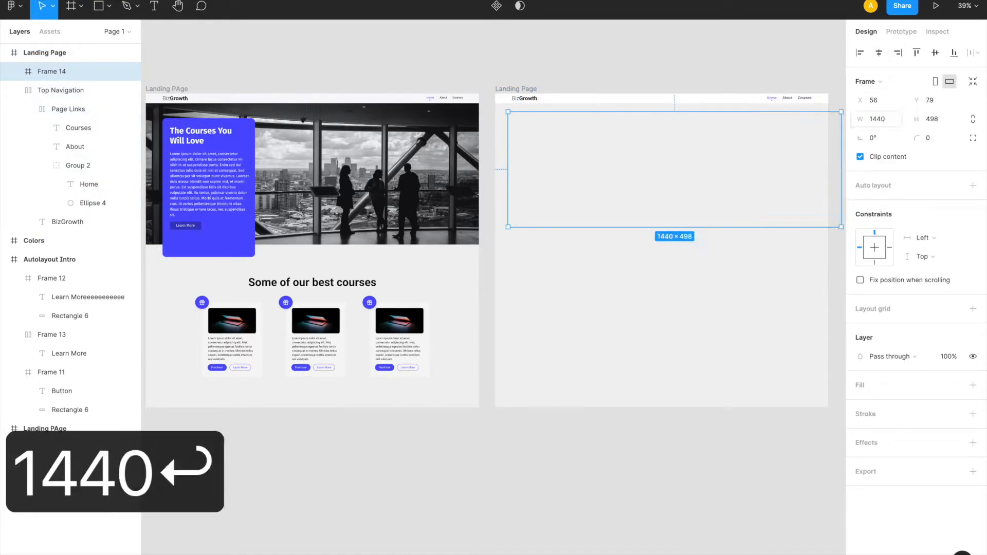
Set the new frame's X to 0 and stretch it from the navigation's lower edge to a height of about 611
left_click(874, 100)
type("0")
key("Return")
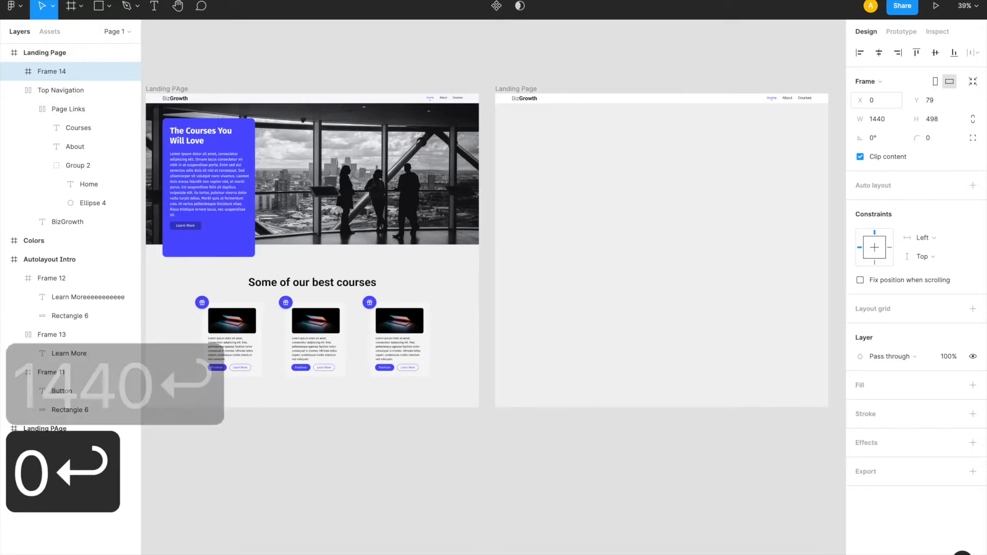
left_click_drag(595, 226, 596, 245)
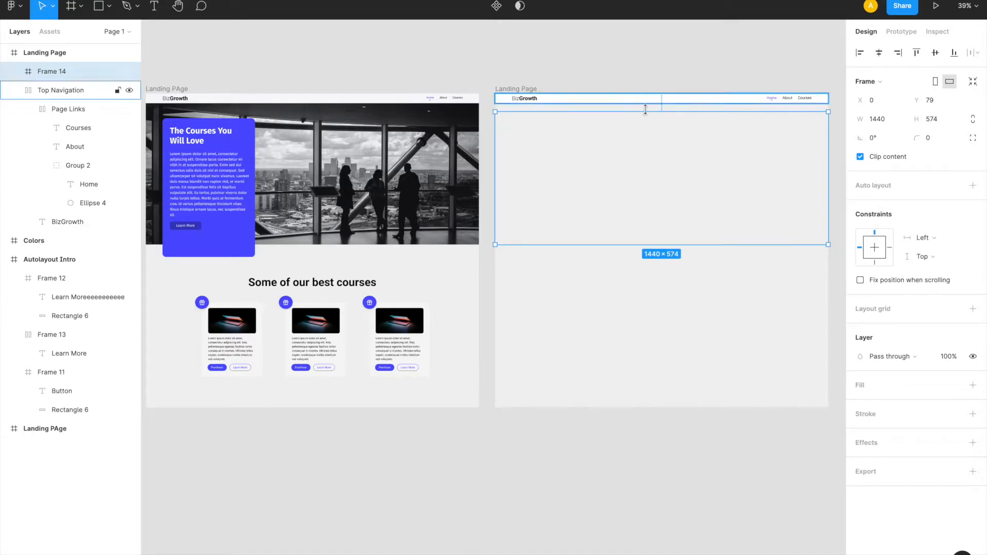
left_click_drag(645, 111, 646, 103)
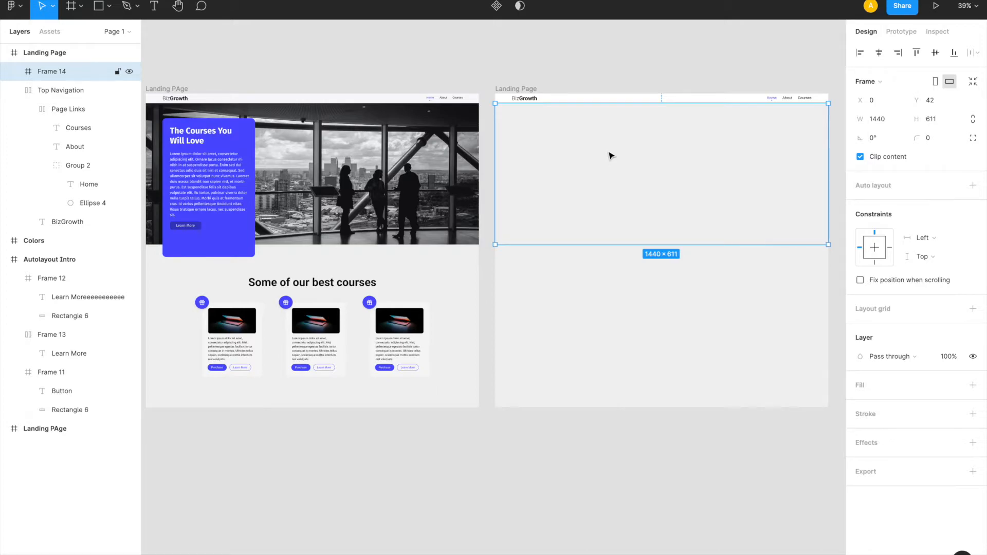
Draw a 1440-wide rectangle inside the new frame and set its height to 600
key("r")
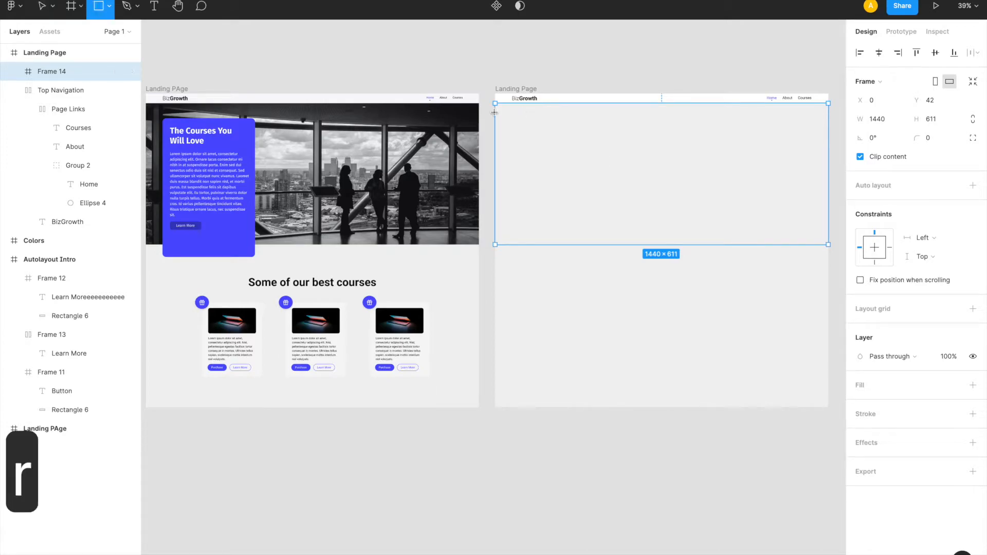
mouse_move(499, 109)
left_mouse_down()
mouse_move(732, 219)
mouse_move(806, 239)
mouse_move(829, 234)
left_mouse_up()
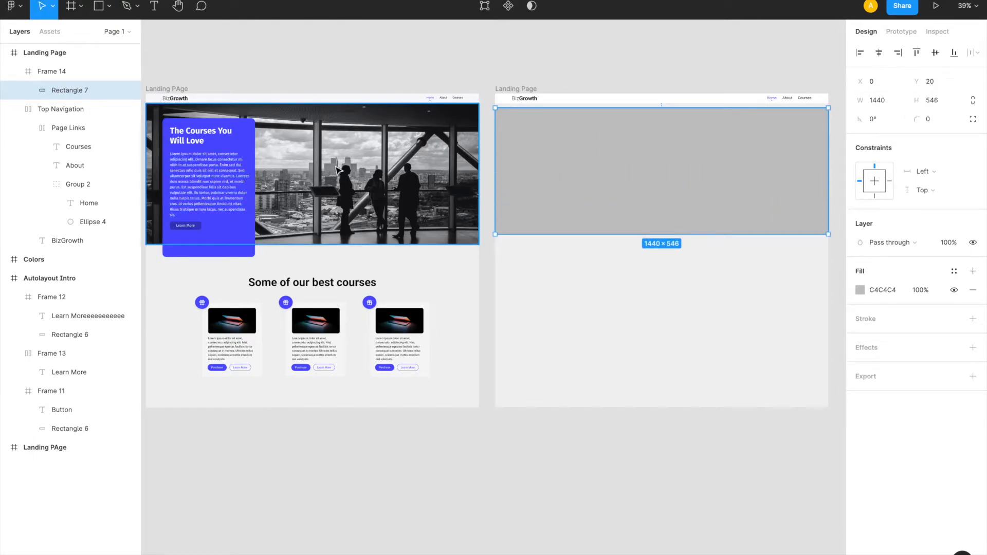
left_click(54, 71)
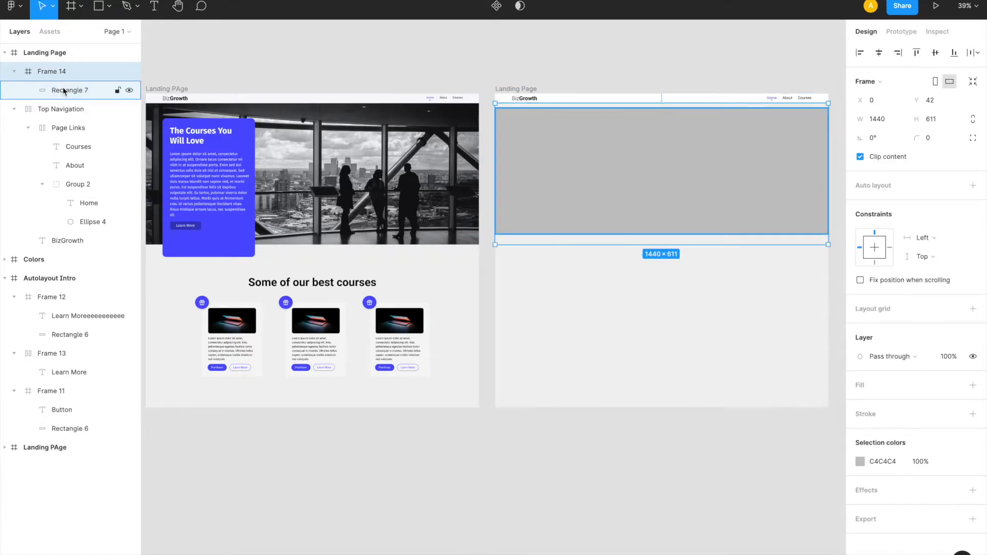
left_click(64, 90)
left_click(939, 106)
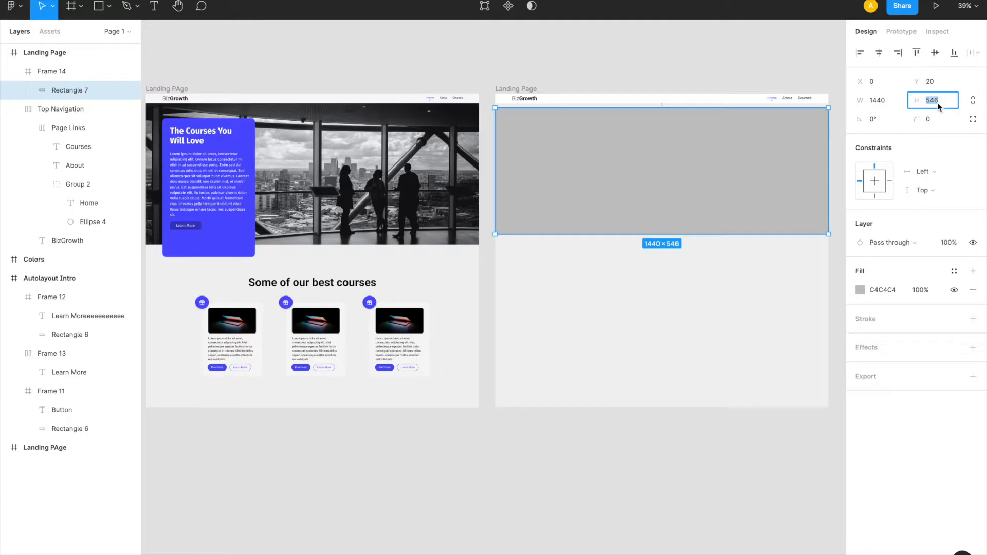
type("600")
key("Return")
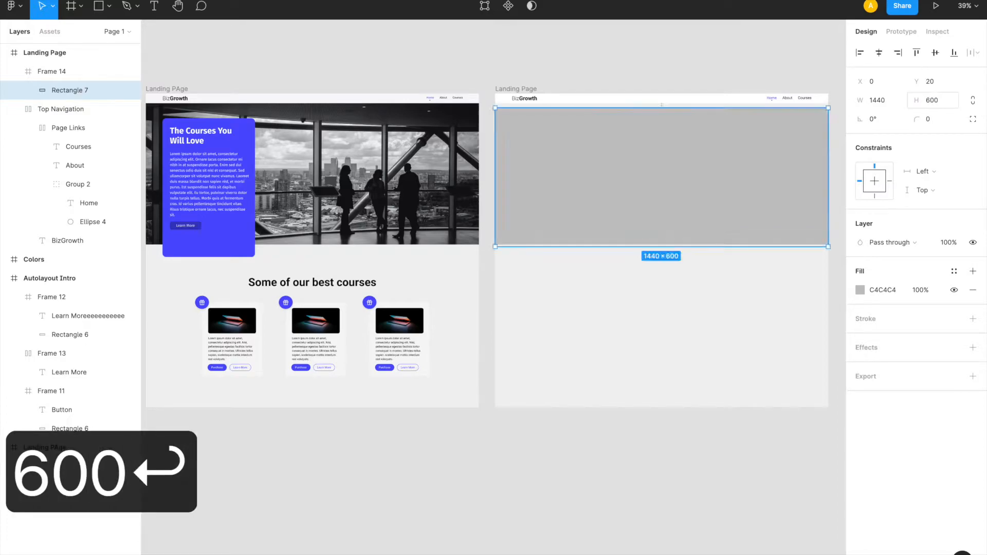
Set the height of the frame containing the grey rectangle to 600
left_click(85, 78)
left_click(934, 120)
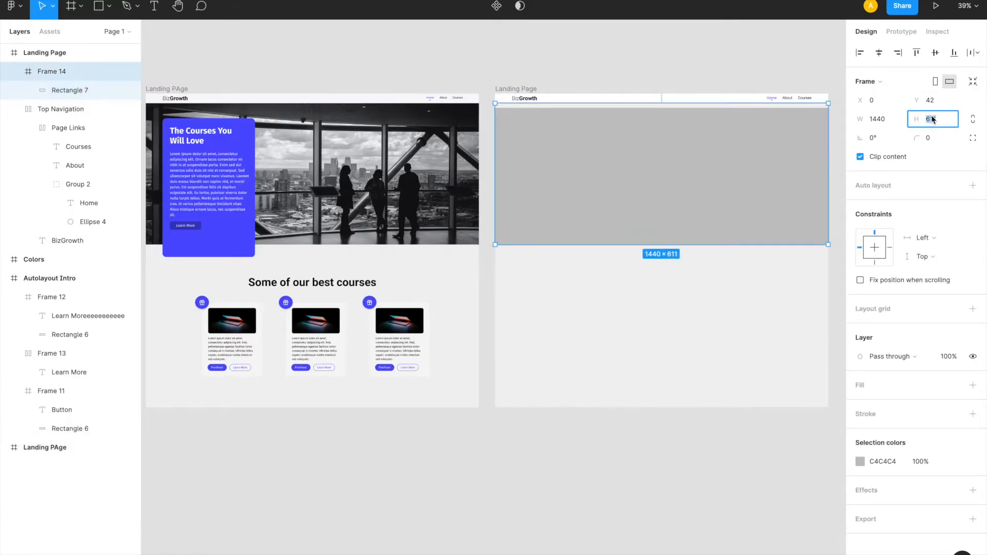
type("600")
key("Return")
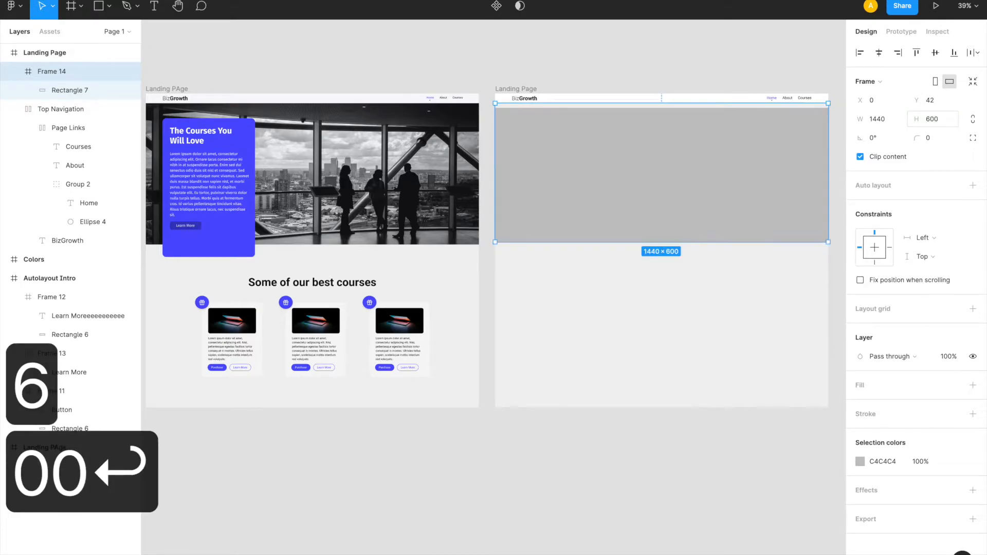
Move the grey rectangle to Y 0 so it fills its parent frame directly below the navigation
left_click(661, 145)
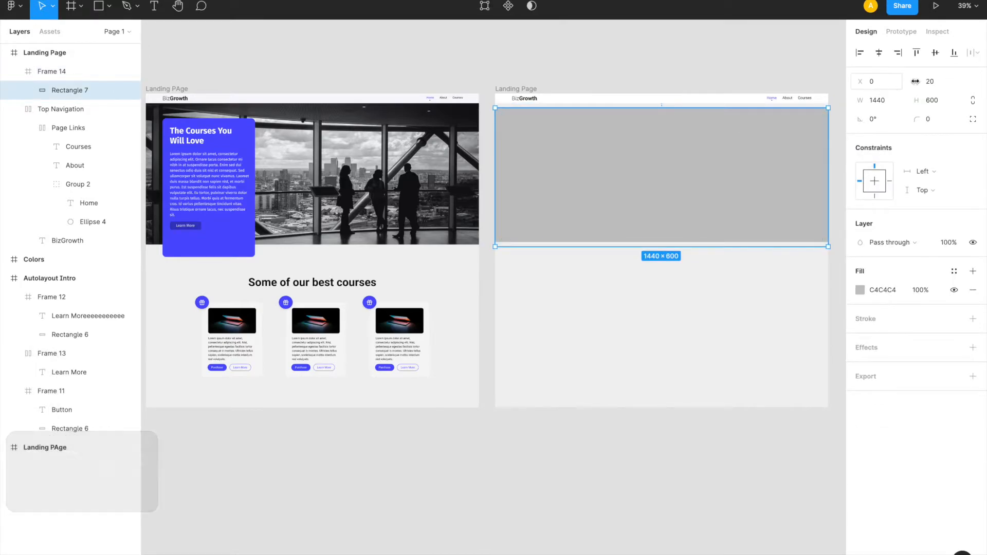
left_click_drag(781, 181, 779, 179)
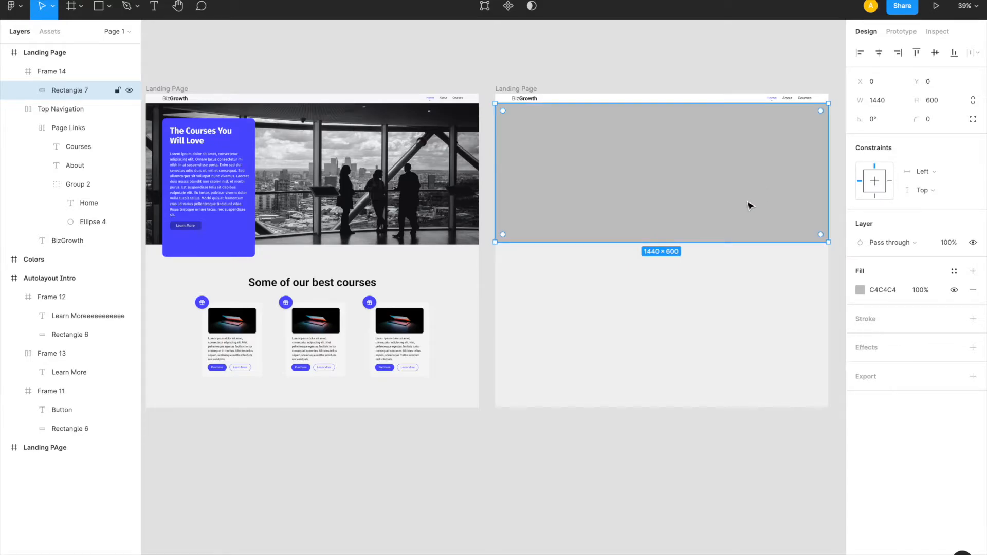
left_click(44, 73)
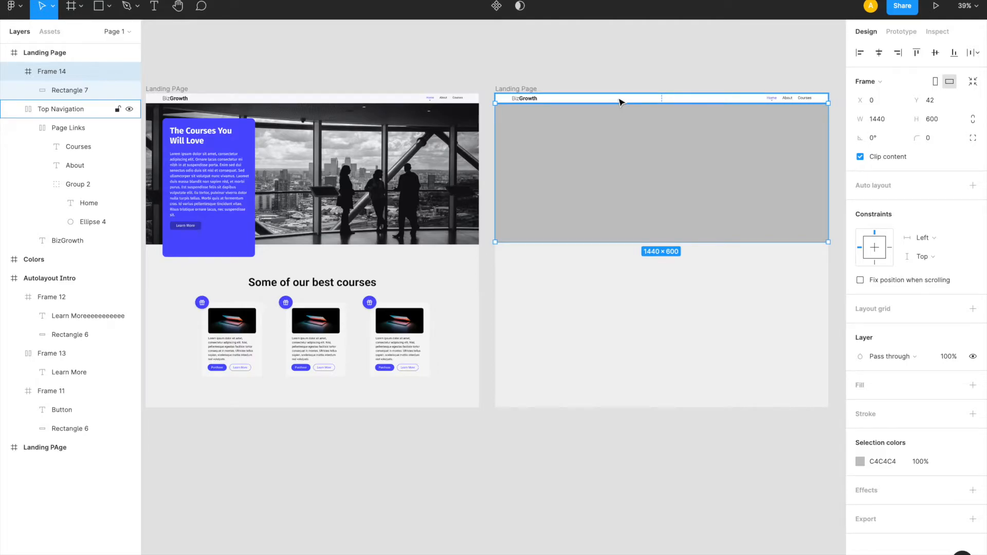
left_click(595, 280)
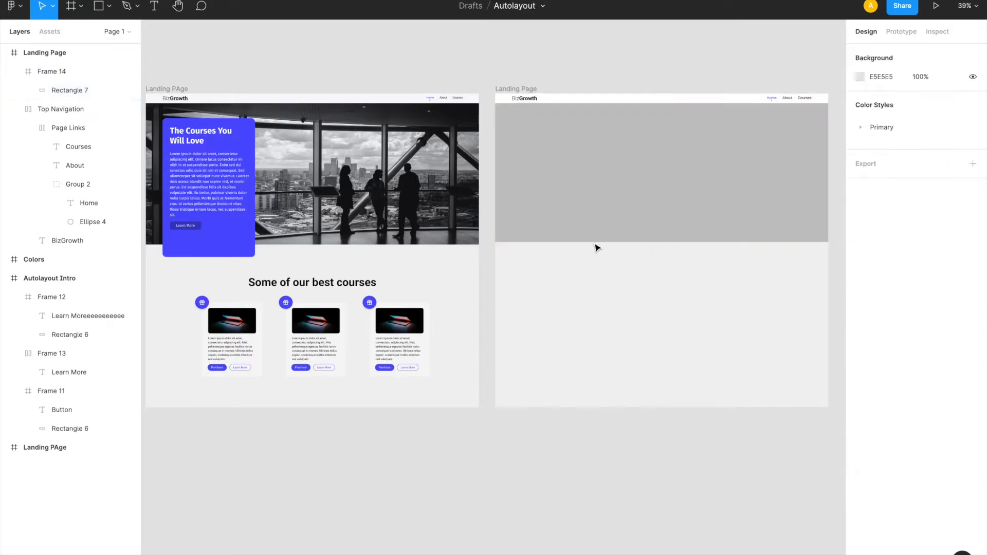
Fill the hero frame with the Unsplash plugin's business photo of people silhouetted against large windows
left_click(601, 215)
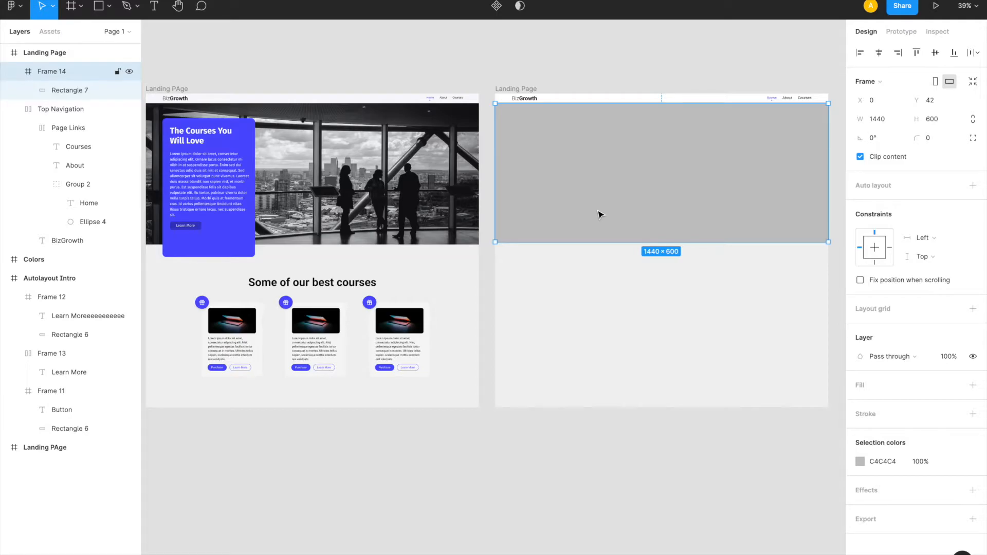
left_click(22, 10)
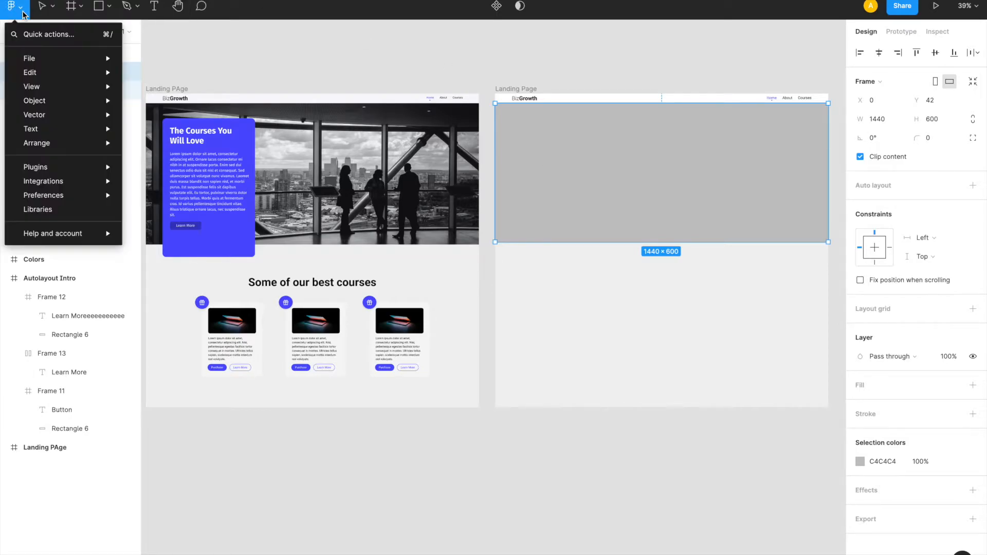
mouse_move(92, 167)
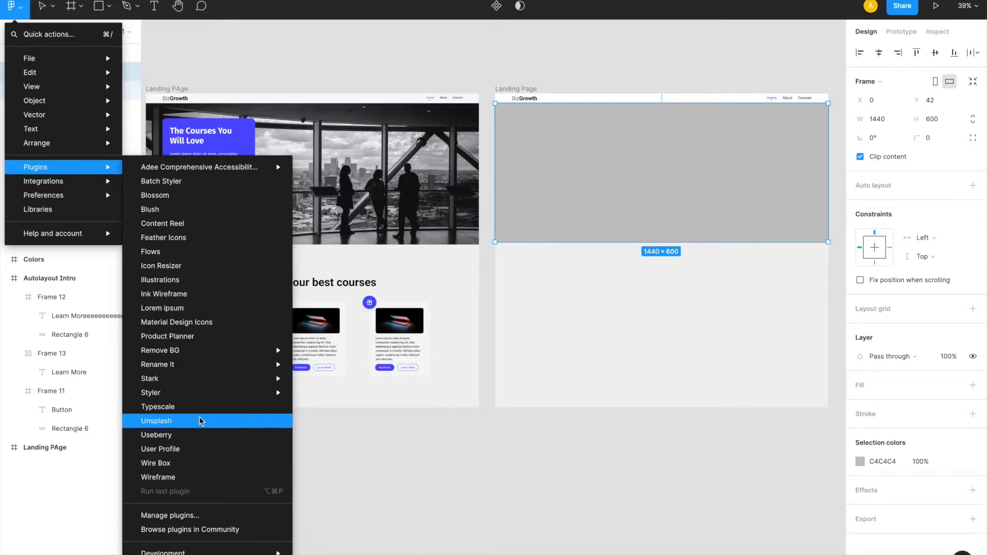
key("Escape")
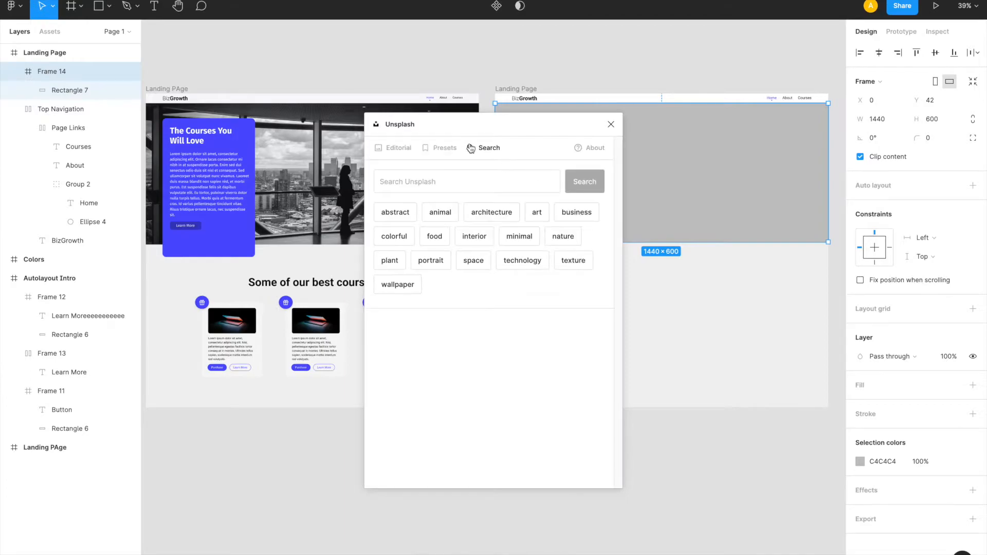
left_click(577, 213)
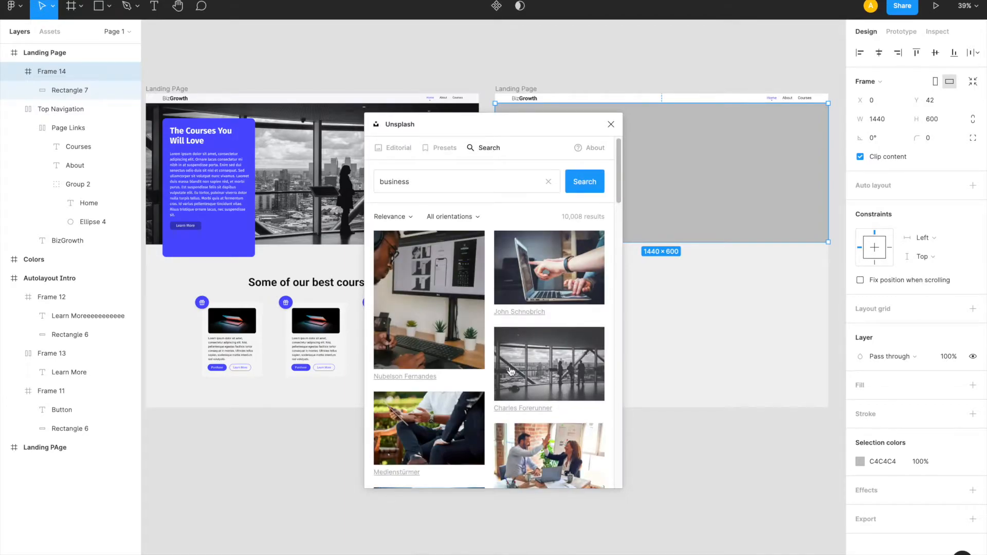
left_click(579, 370)
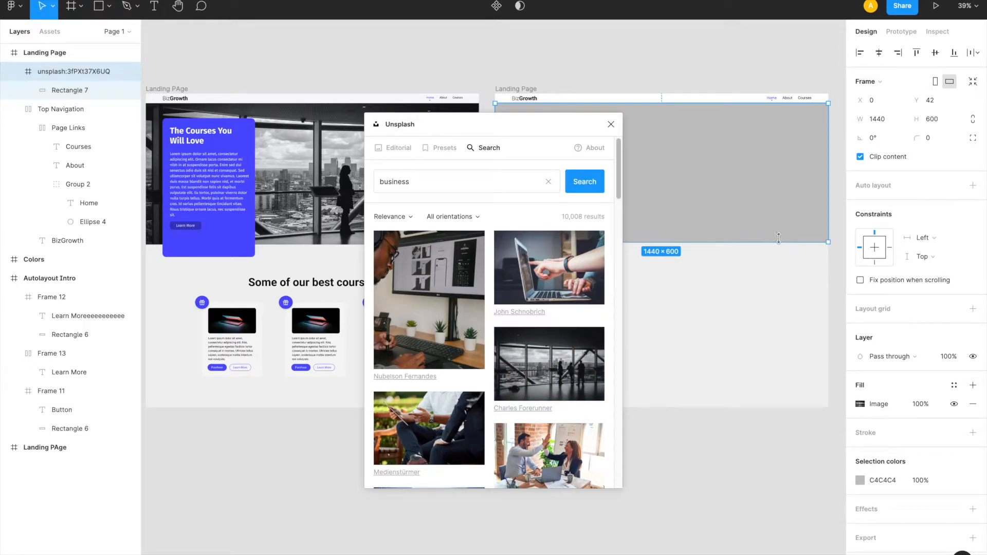
left_click(611, 126)
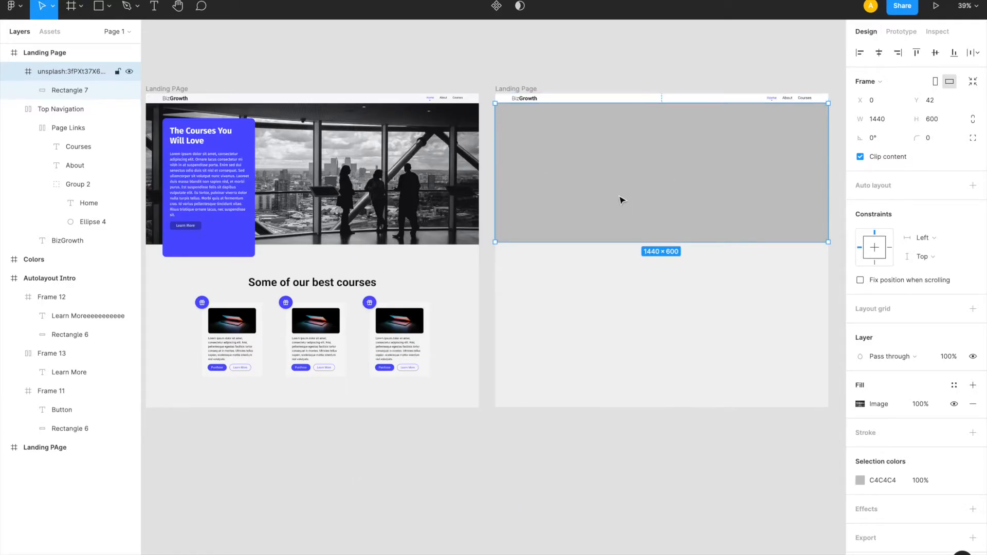
Apply the same Unsplash business photo to the grey rectangle inside the hero frame
left_click(61, 92)
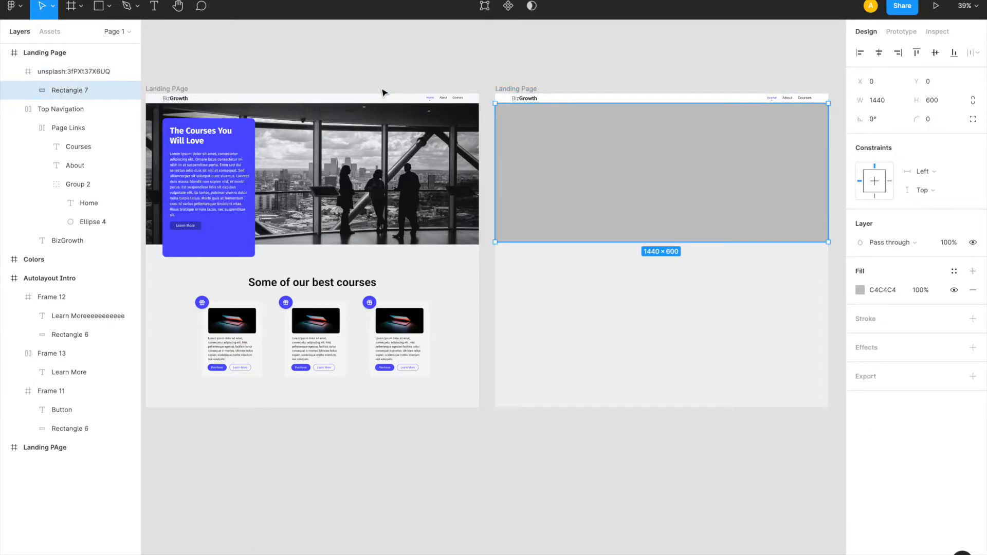
left_click(18, 7)
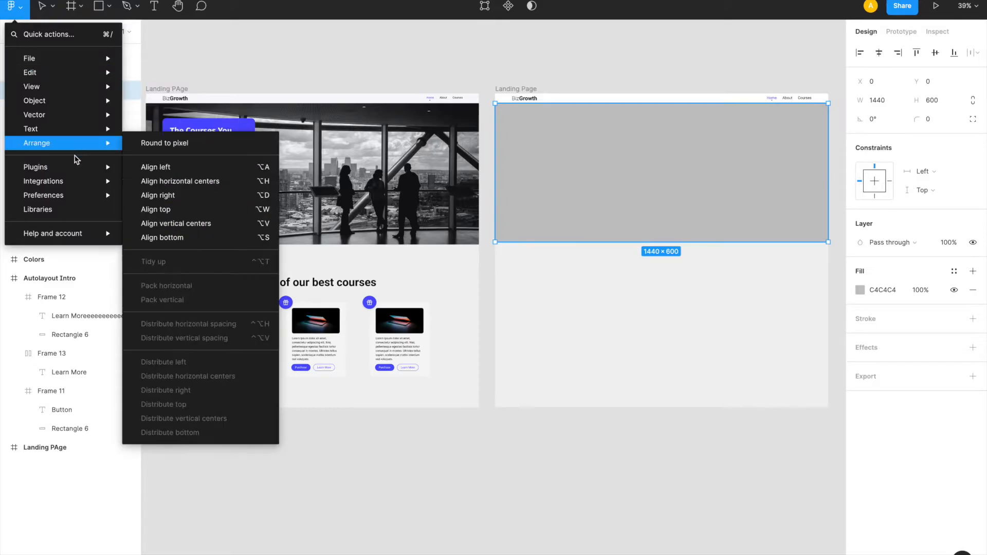
left_click(155, 425)
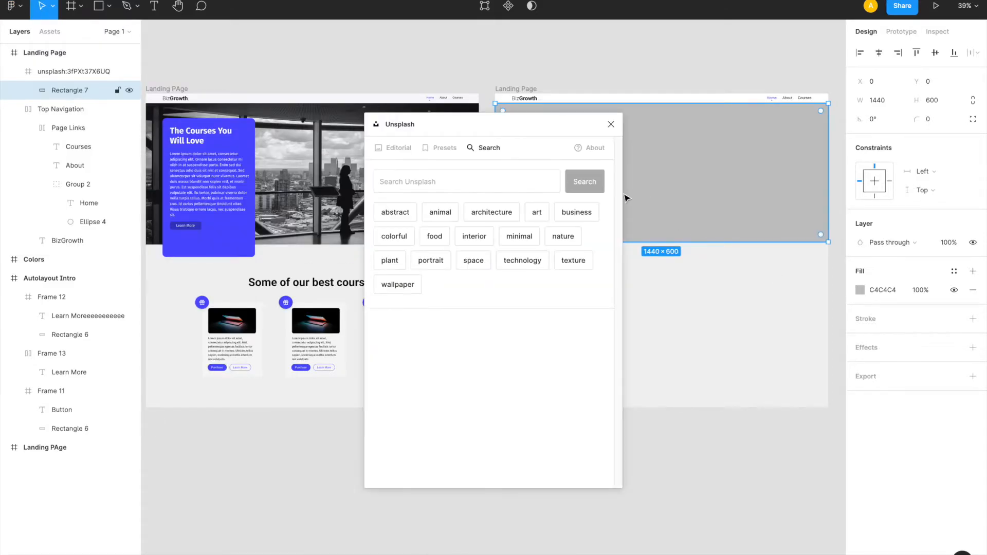
left_click(593, 218)
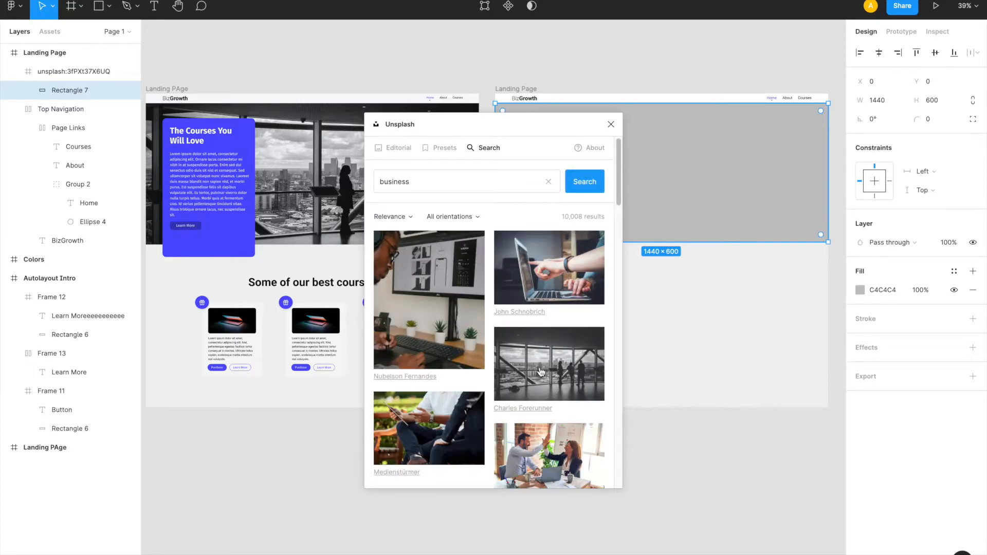
left_click(609, 126)
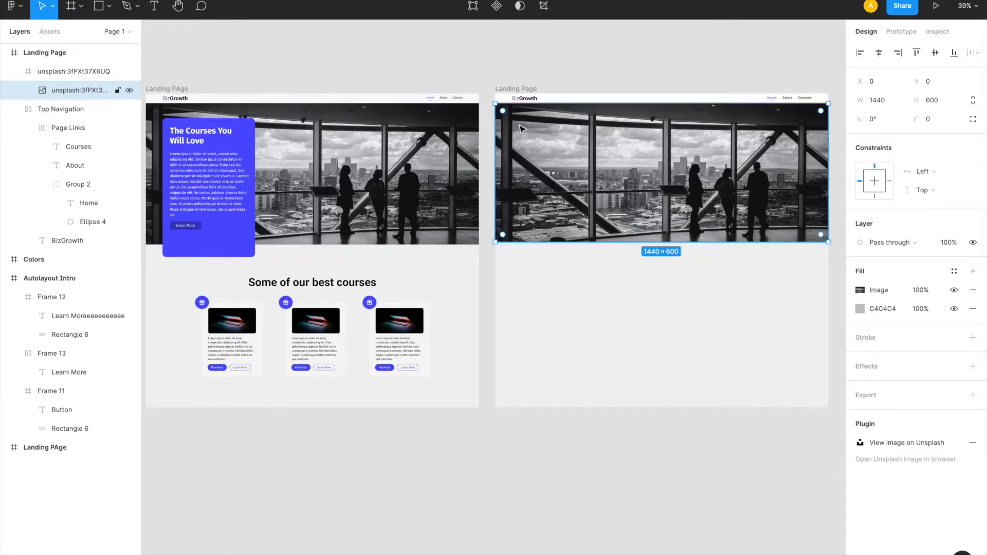
Draw a rectangle over the left part of the hero photo, extending below it, and size it to 400 × 600
key("r")
mouse_move(519, 120)
left_mouse_down()
mouse_move(579, 217)
mouse_move(589, 264)
left_mouse_up()
left_click(881, 99)
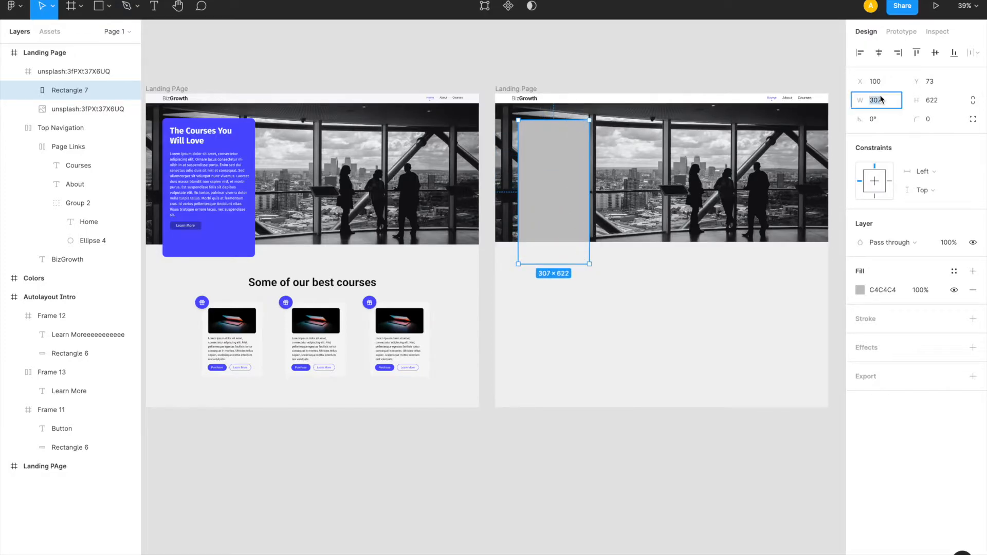
type("400")
key("Return")
left_click(948, 99)
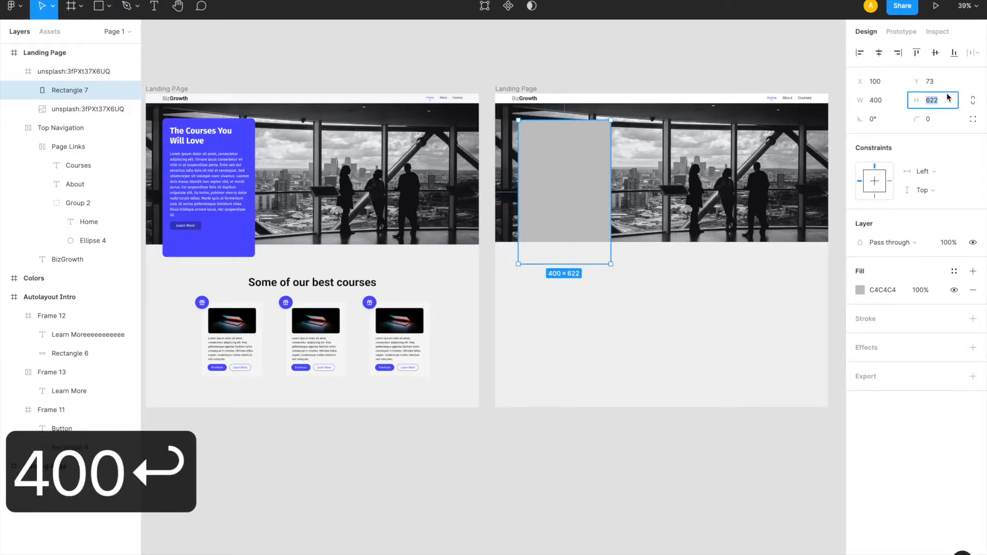
type("600")
key("Return")
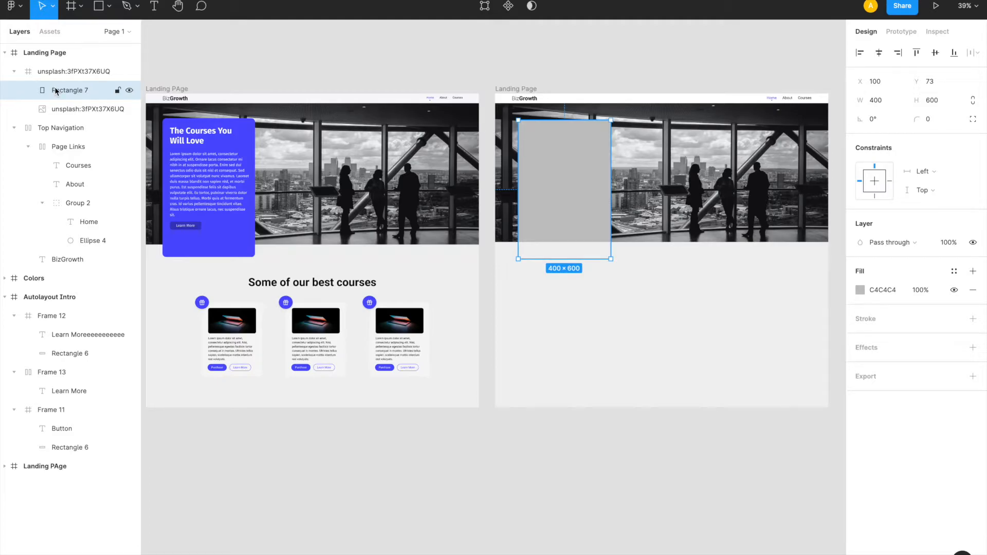
Move the grey rectangle out of the Unsplash hero frame to the top level of the Landing Page frame
left_click_drag(55, 91, 27, 70)
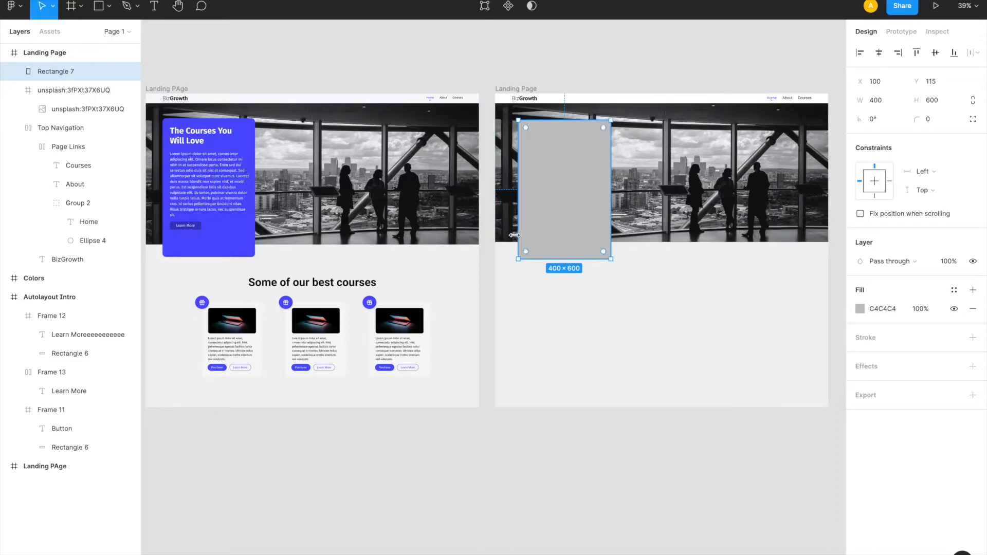
double_click(65, 72)
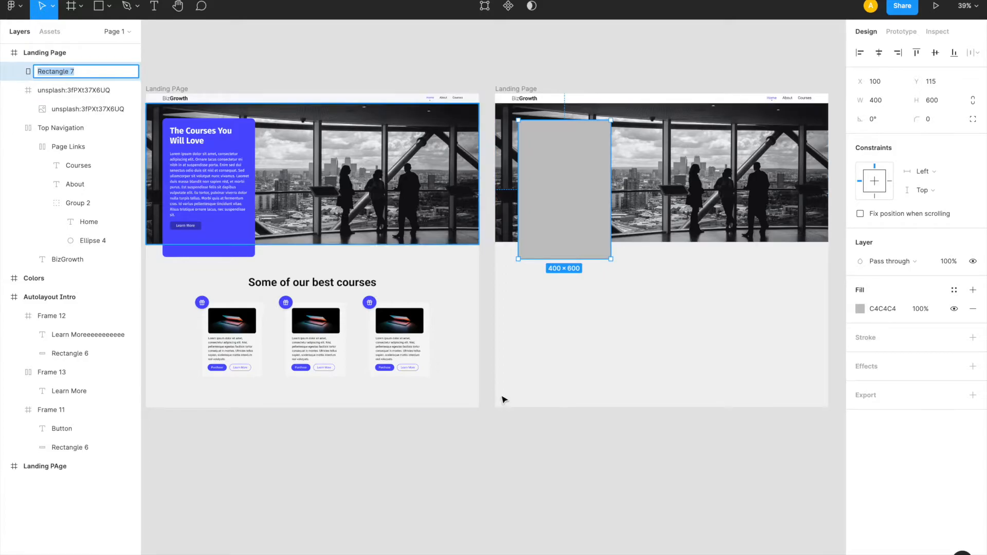
left_click(511, 445)
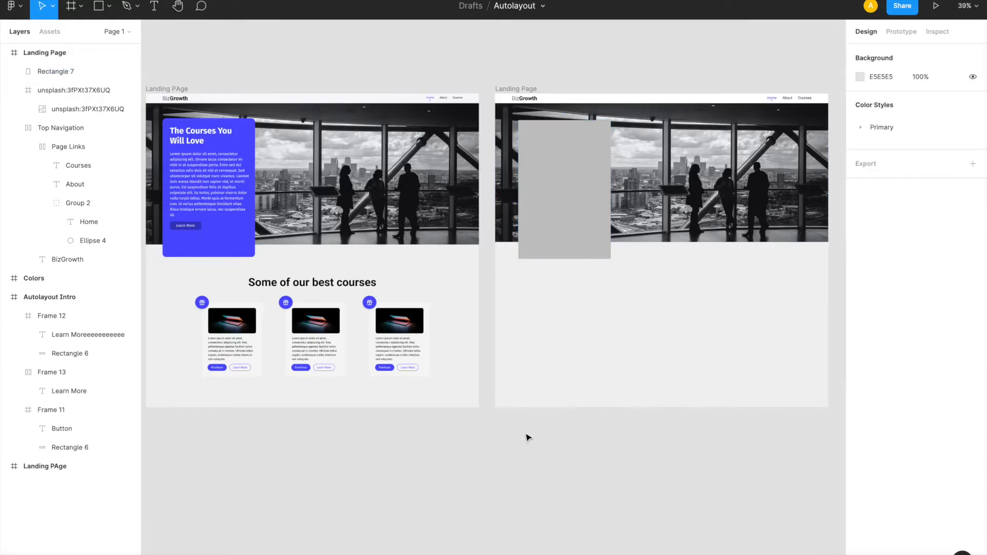
Fill the grey rectangle with the blue 514EFF sampled from the reference page's text card
left_click(541, 160)
left_click(859, 308)
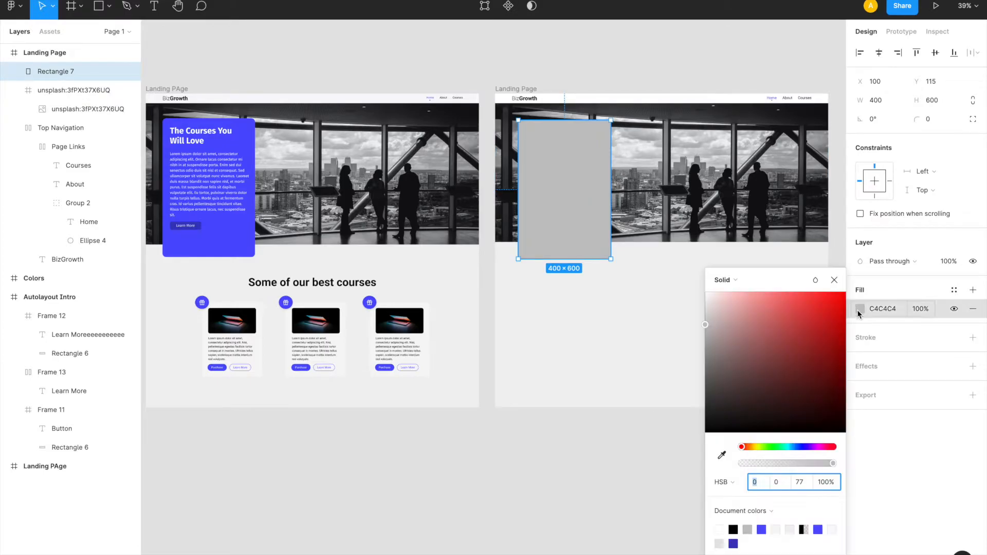
left_click(724, 452)
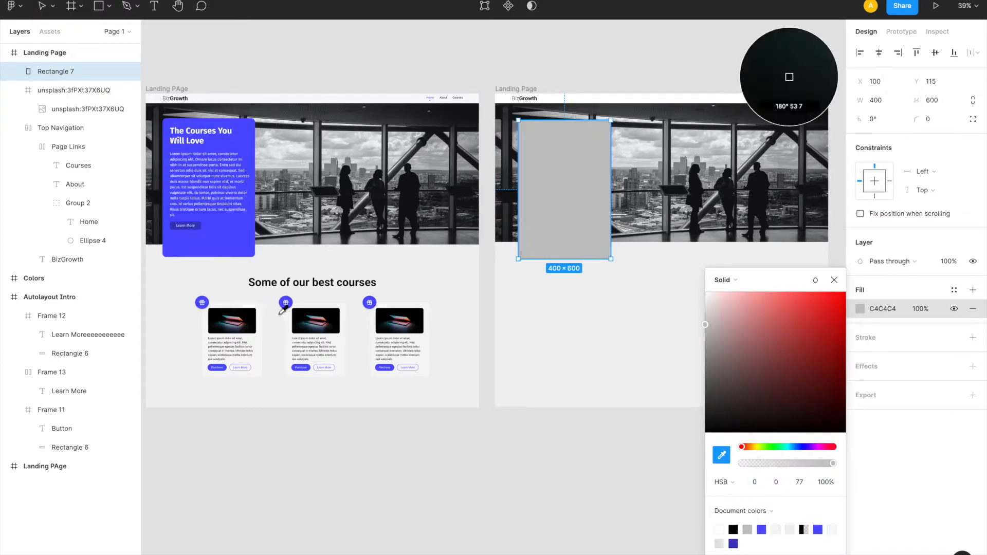
left_click(246, 236)
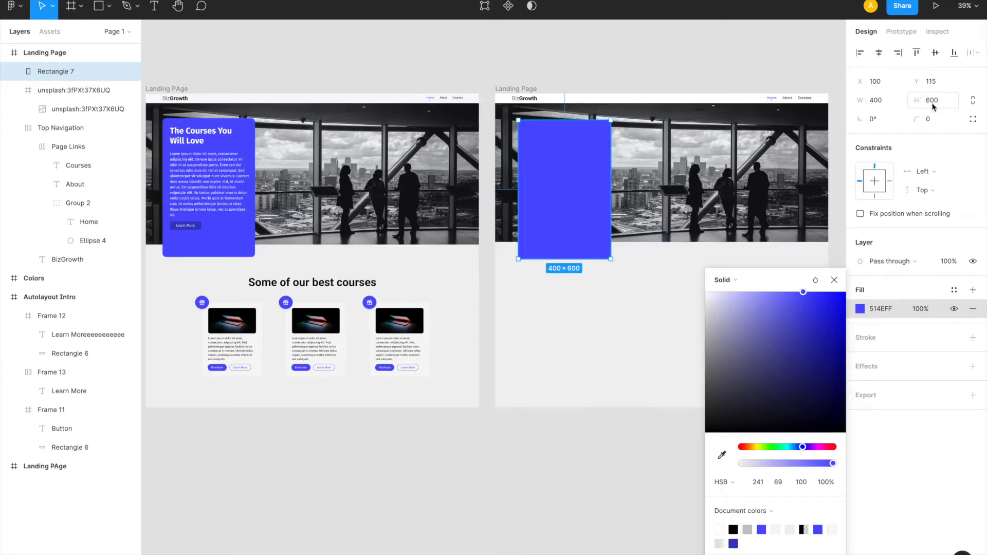
left_click(835, 280)
Round the blue rectangle's corners, trying a radius of 16 before setting it to 32
left_click(928, 119)
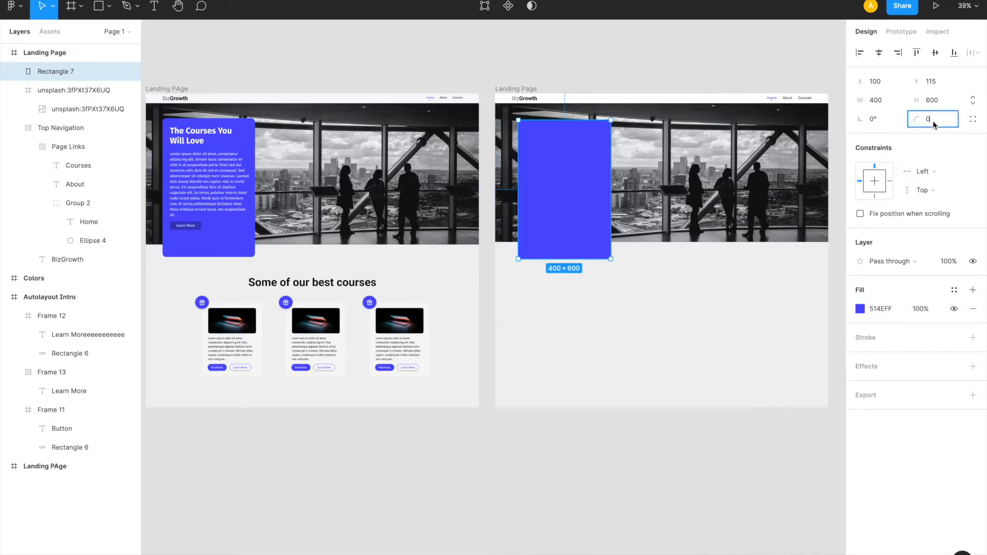
type("16")
key("Return")
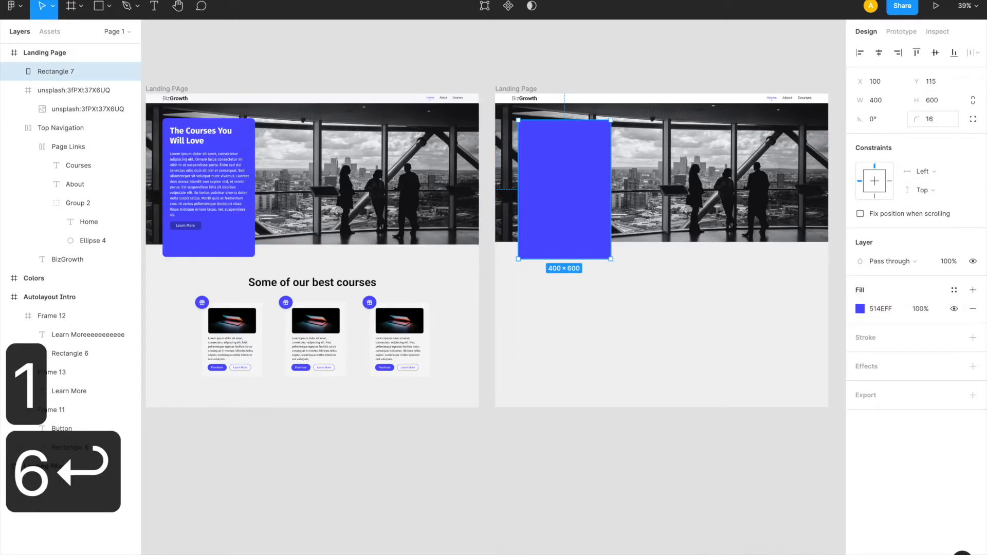
left_click(948, 120)
type("32")
key("Return")
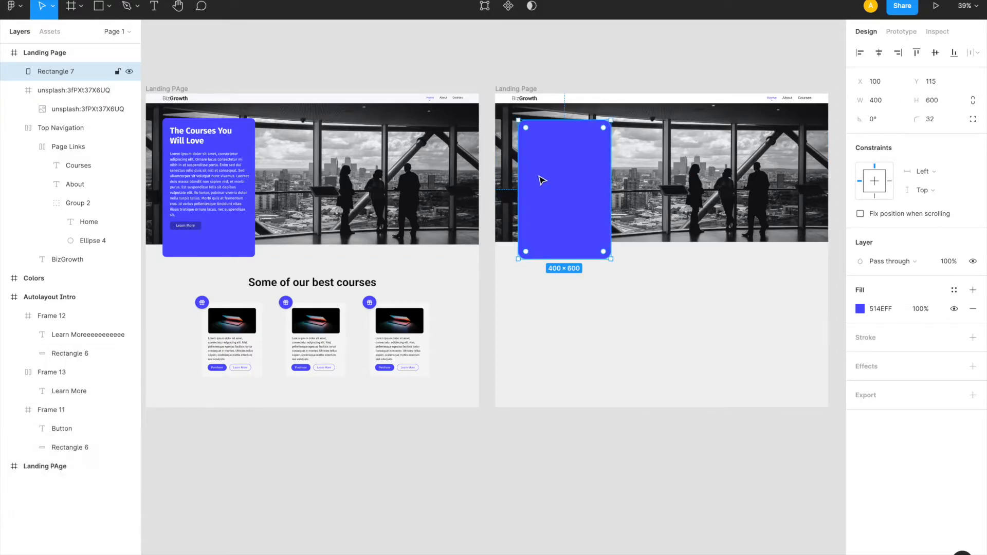
Align the blue rectangle with the BizGrowth logo at X 72, trying Y 72 before setting Y to 102
left_click_drag(545, 177, 535, 174)
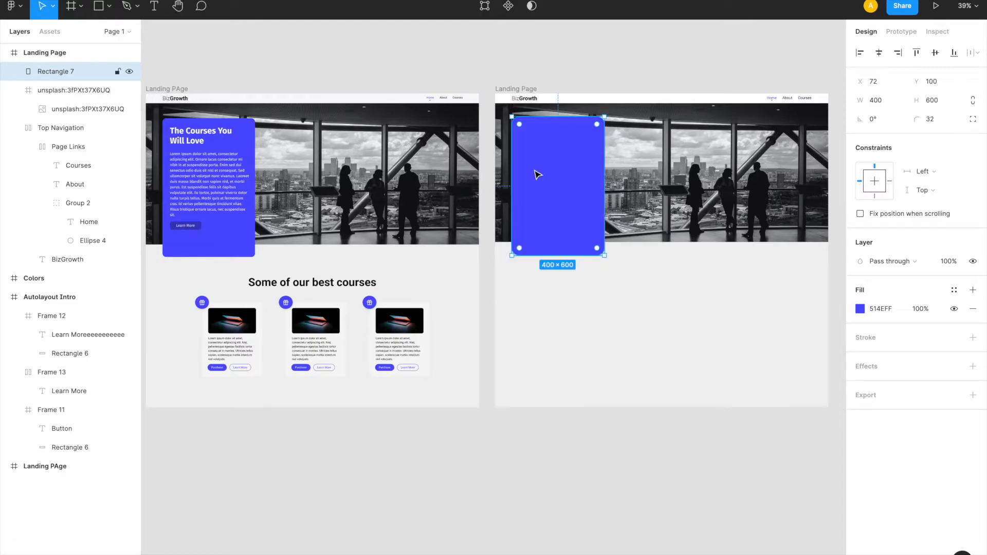
key("alt")
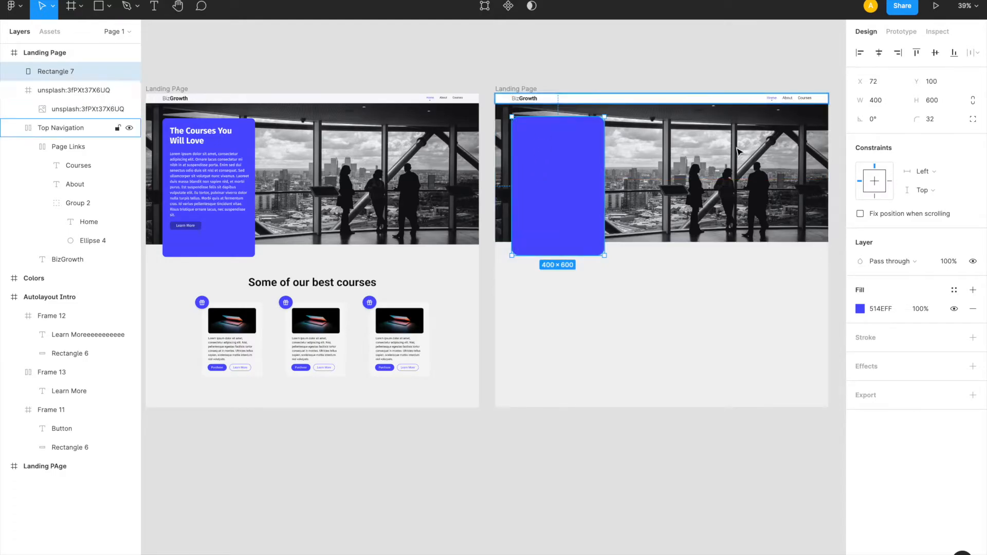
left_click(944, 84)
type("72")
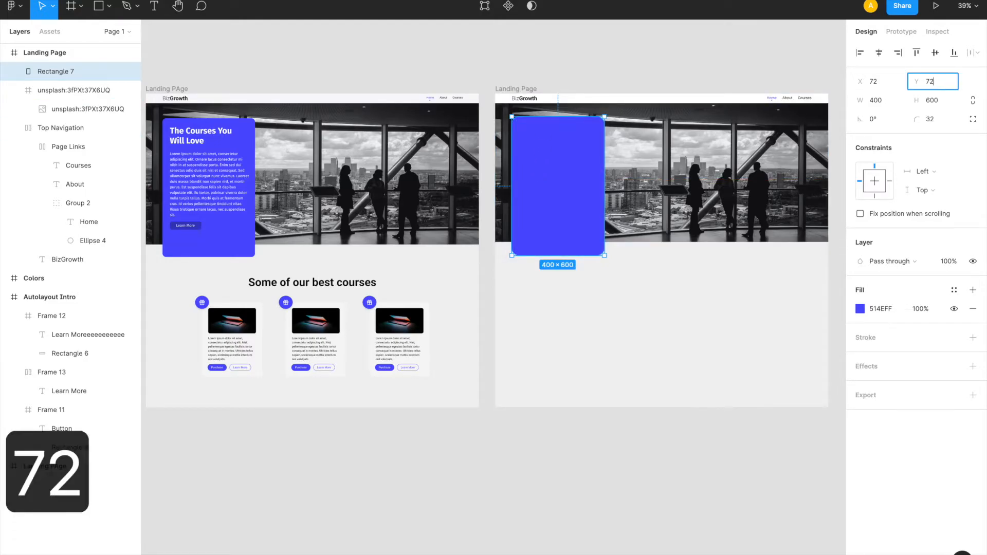
key("Return")
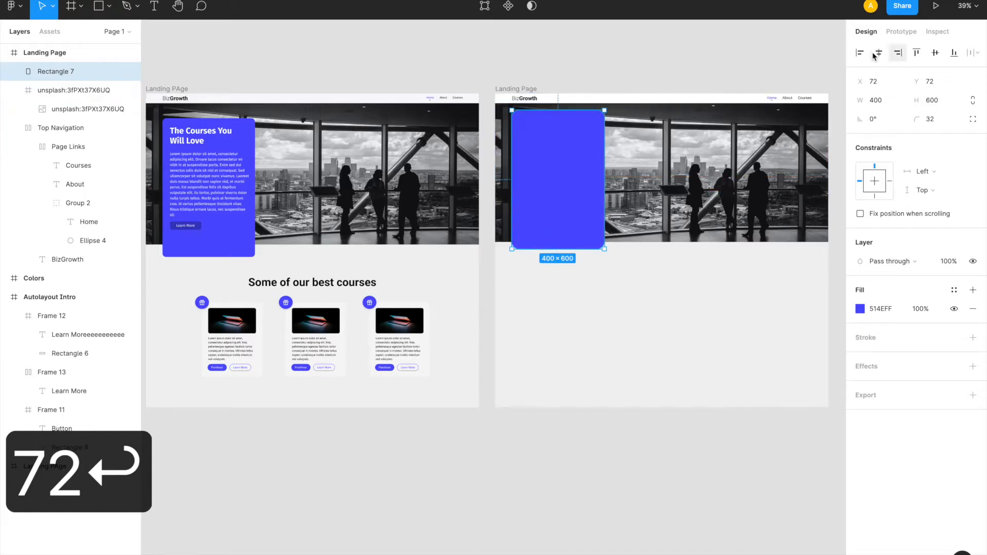
left_click(930, 81)
type("102")
key("Return")
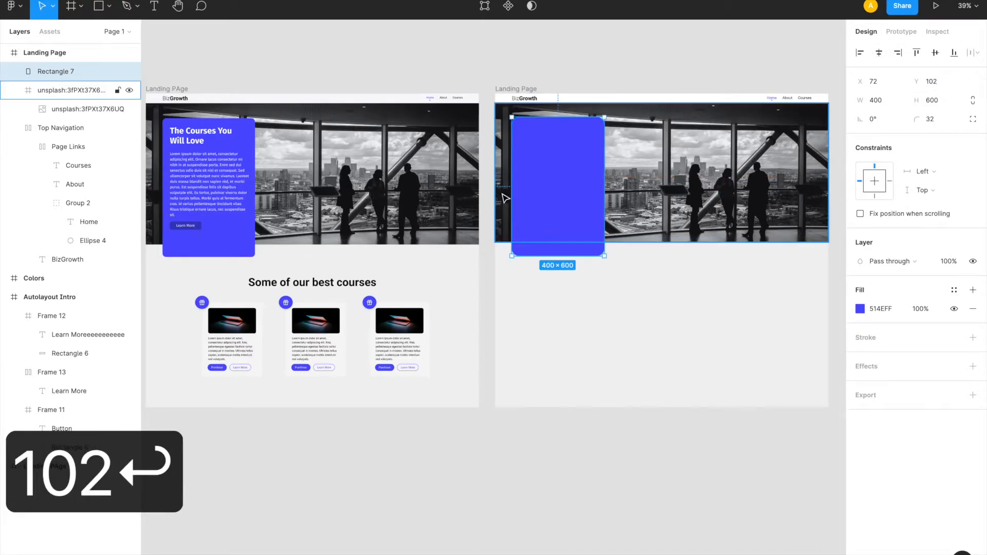
Wrap the blue rectangle in a frame and rename that frame Value Prop Frame
key("ctrl+alt+g")
double_click(56, 72)
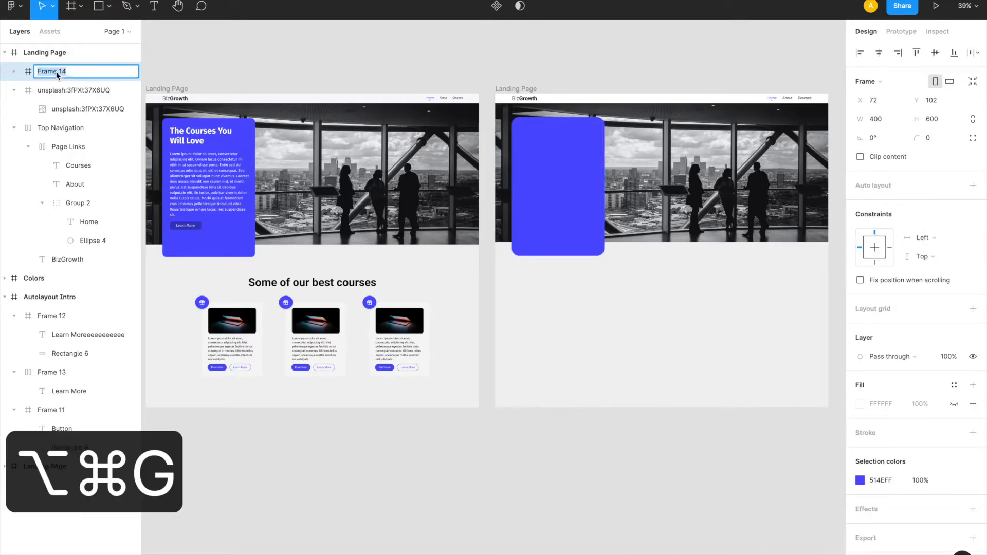
type("V")
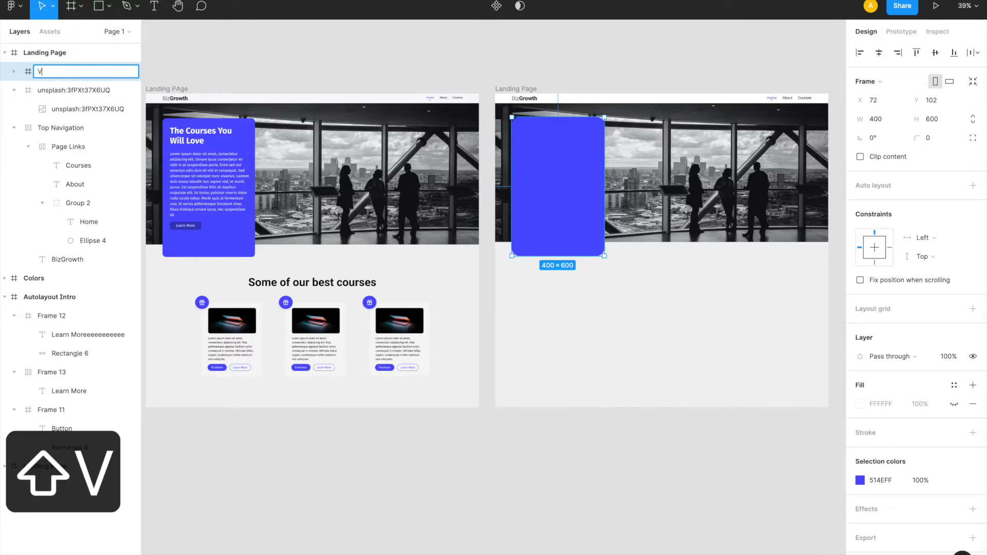
type("alue Prop Frame")
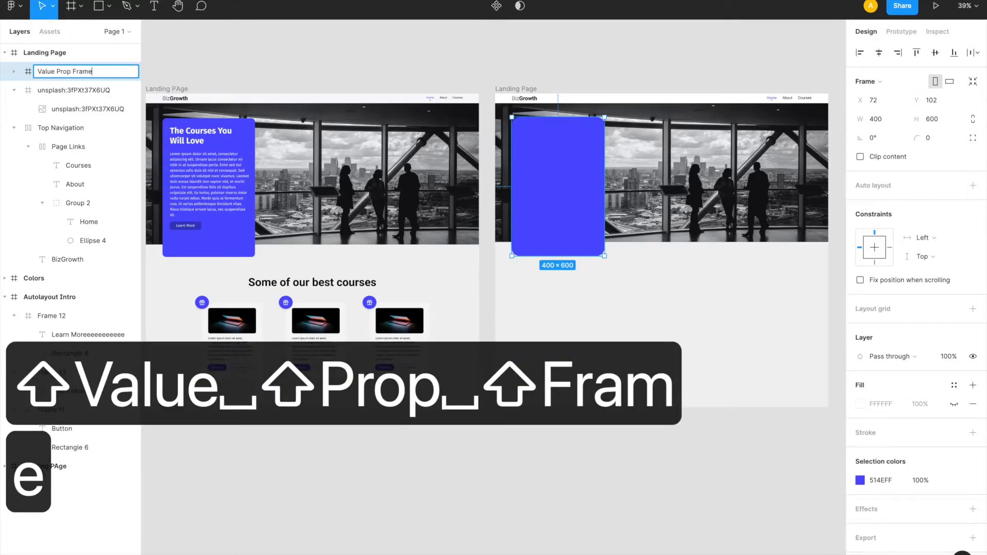
key("Return")
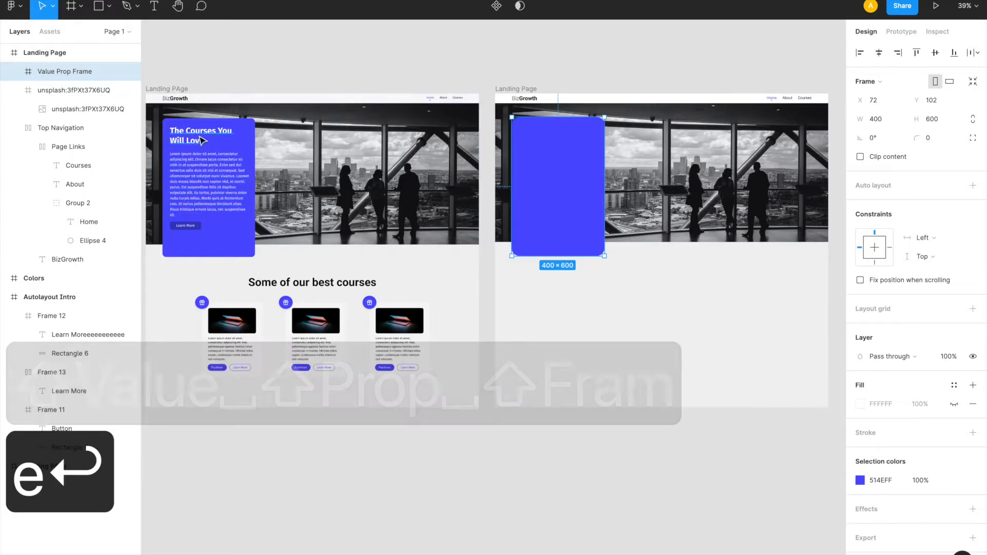
Copy the heading and lorem ipsum paragraph from the reference card into the Value Prop Frame and place them at X 28
left_click(201, 141)
left_click(201, 175, "shift")
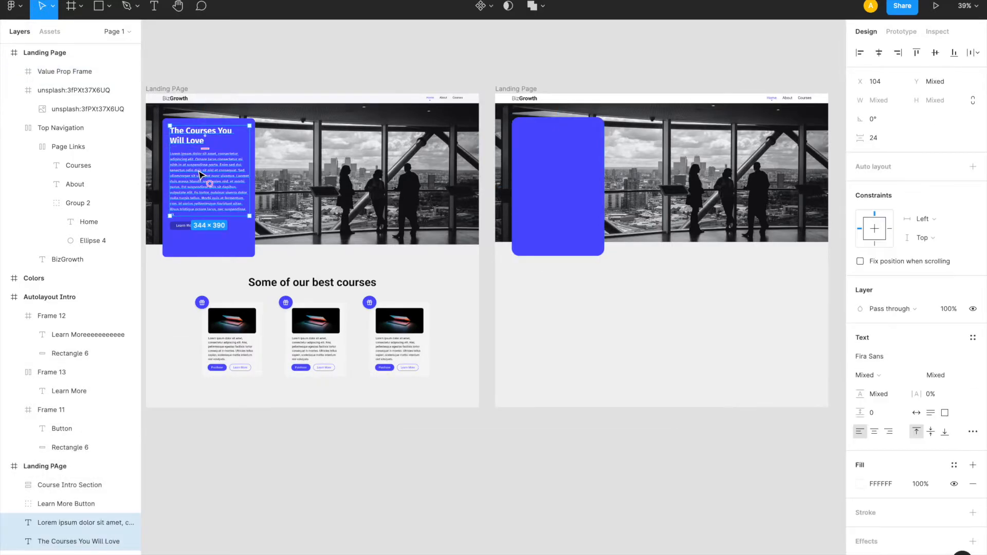
key("super+c")
left_click(551, 155)
key("super+v")
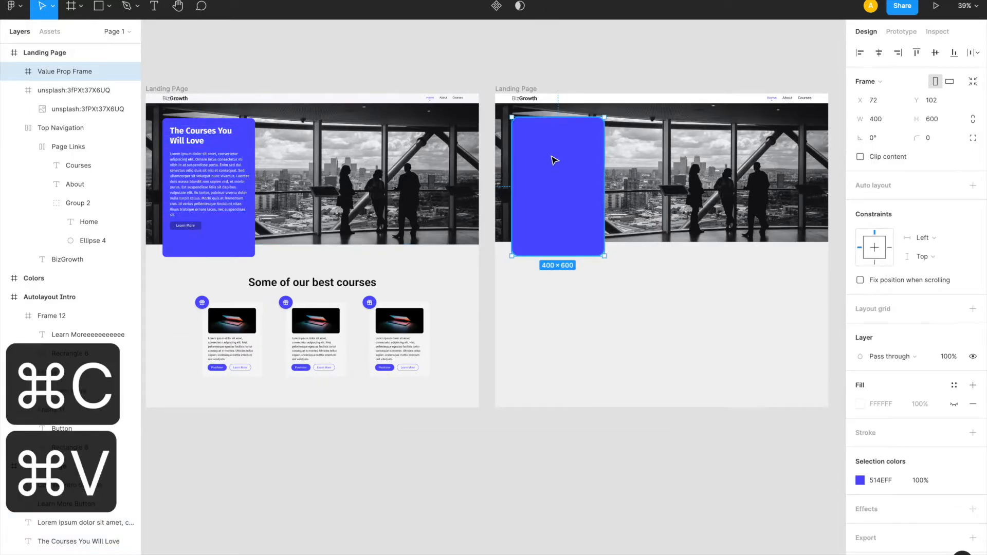
left_click_drag(560, 186, 543, 165)
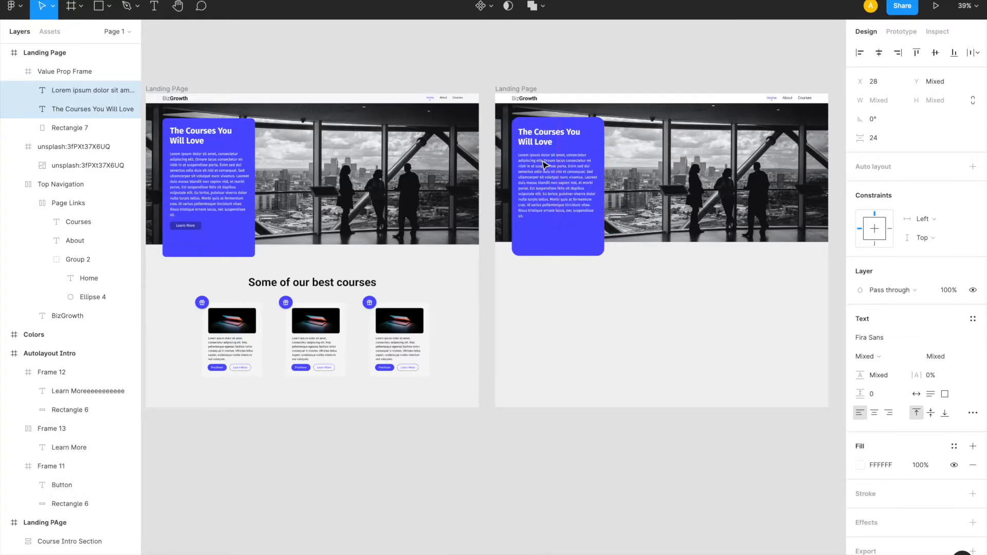
scroll(541, 162, "up", 5)
scroll(543, 139, "down", 3)
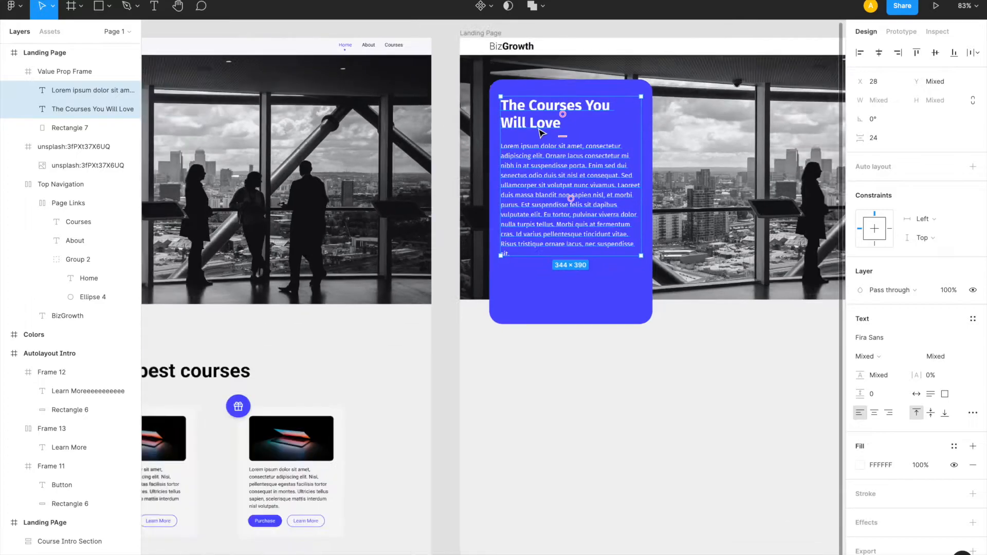
scroll(542, 149, "down", 3)
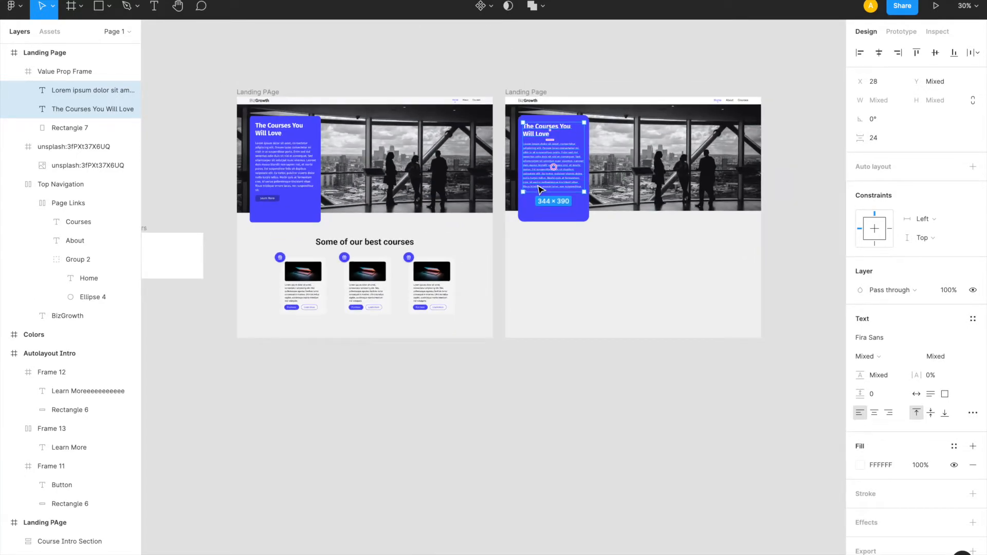
Copy the reference card's Learn More button into the Value Prop Frame and place it below the paragraph at X 44, Y 456
left_click(262, 203)
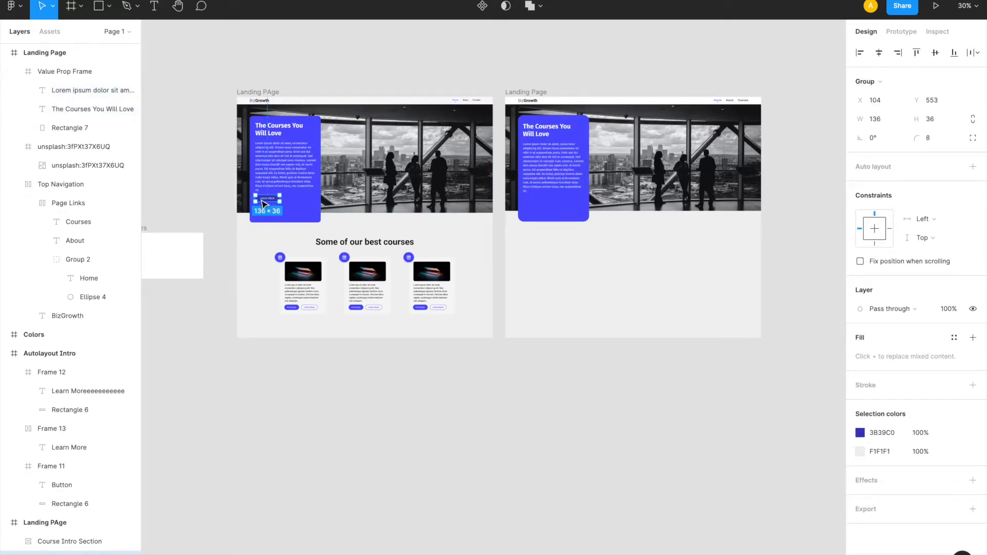
key("super+c")
left_click(568, 217)
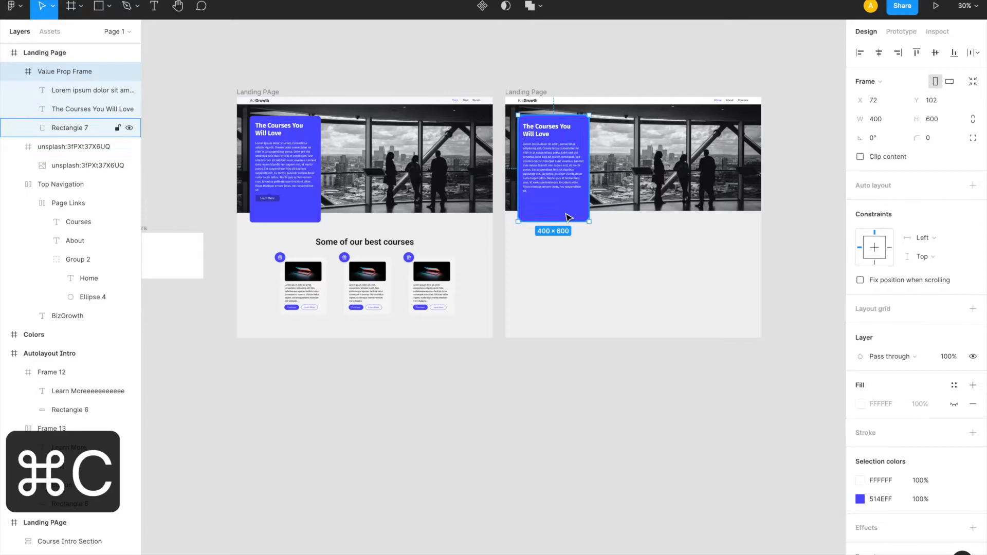
key("super+v")
left_click_drag(547, 213, 541, 205)
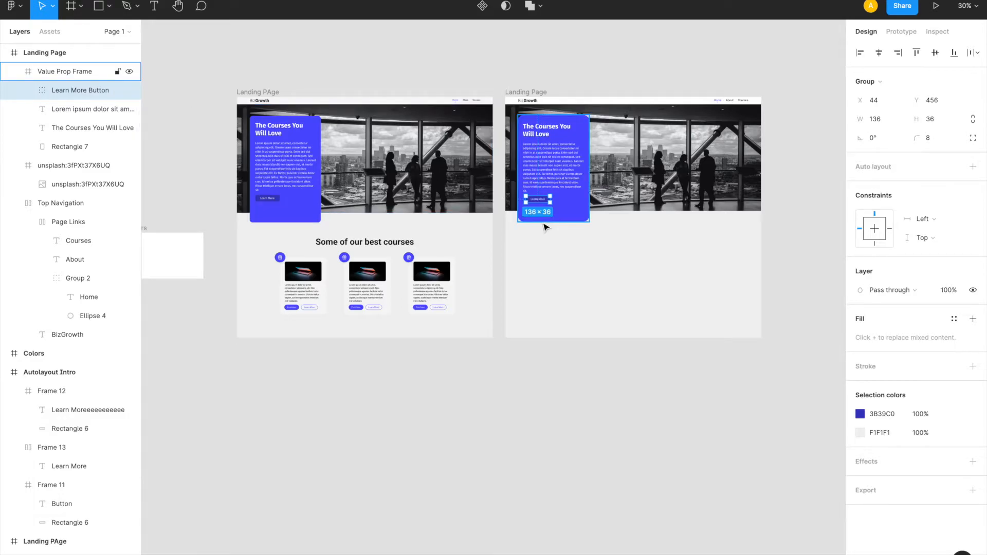
scroll(544, 221, "up", 5)
scroll(544, 226, "down", 3)
scroll(546, 224, "up", 2)
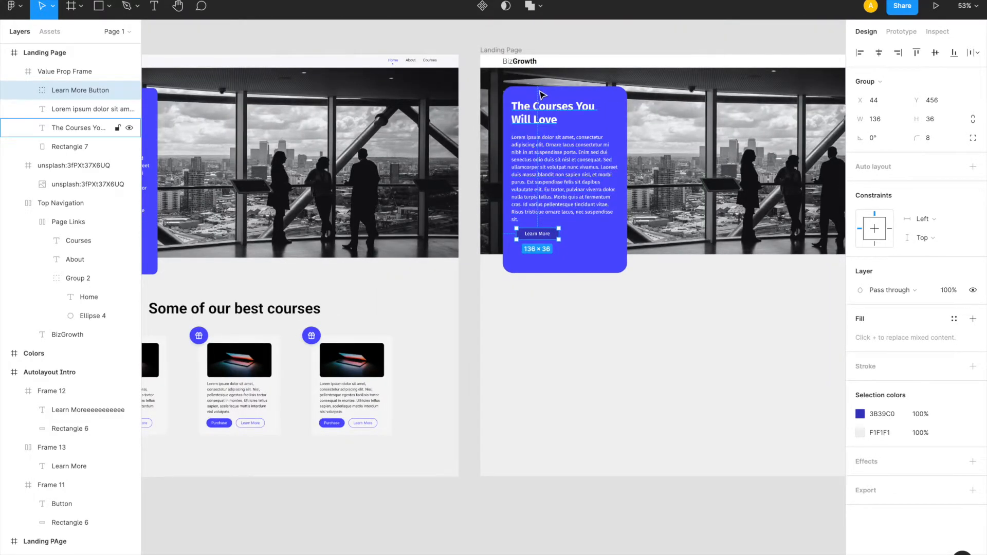
Try adding auto layout to the Value Prop Frame with its heading, paragraph and Learn More button, and undo it
left_click(536, 105)
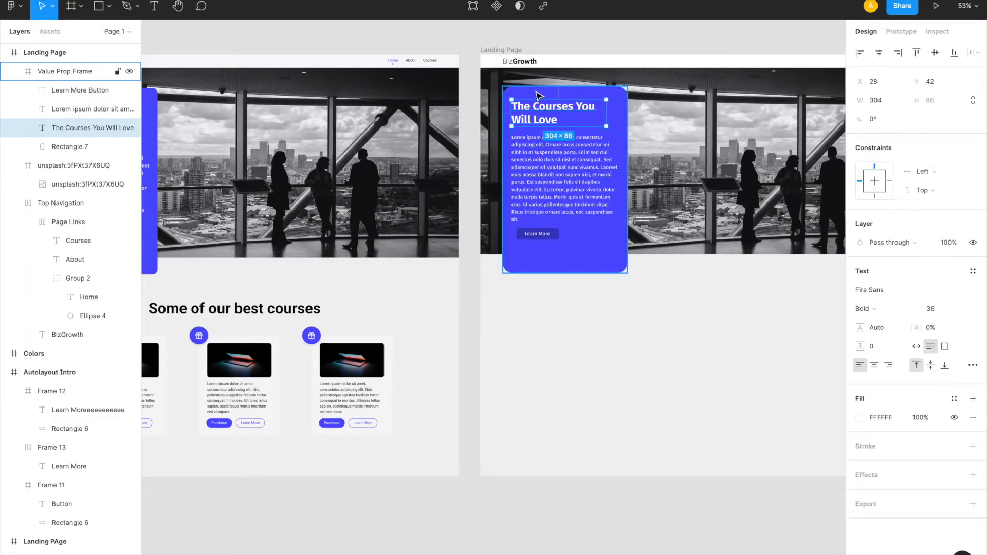
left_click(536, 91)
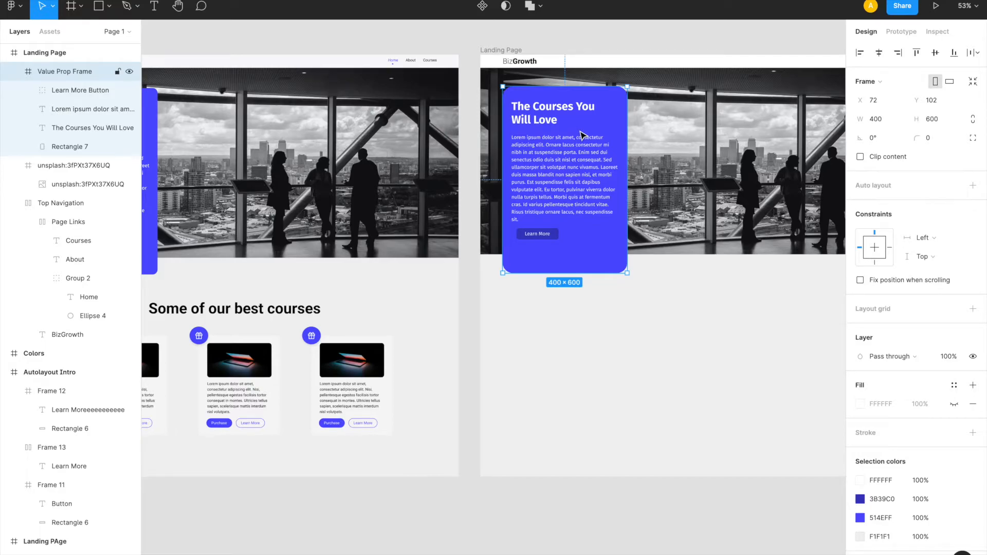
scroll(582, 134, "left", 3)
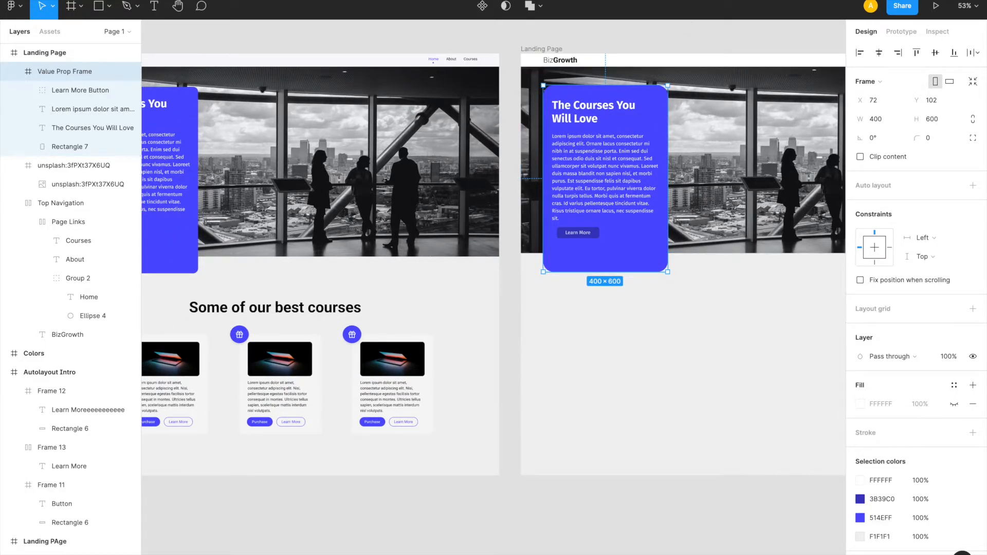
scroll(677, 334, "down", 3)
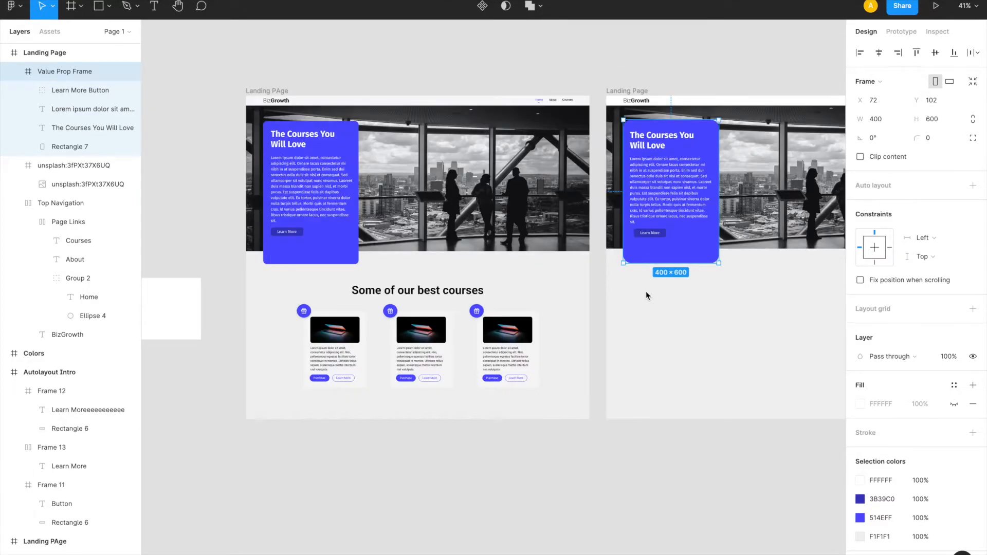
double_click(40, 77)
left_click(40, 108)
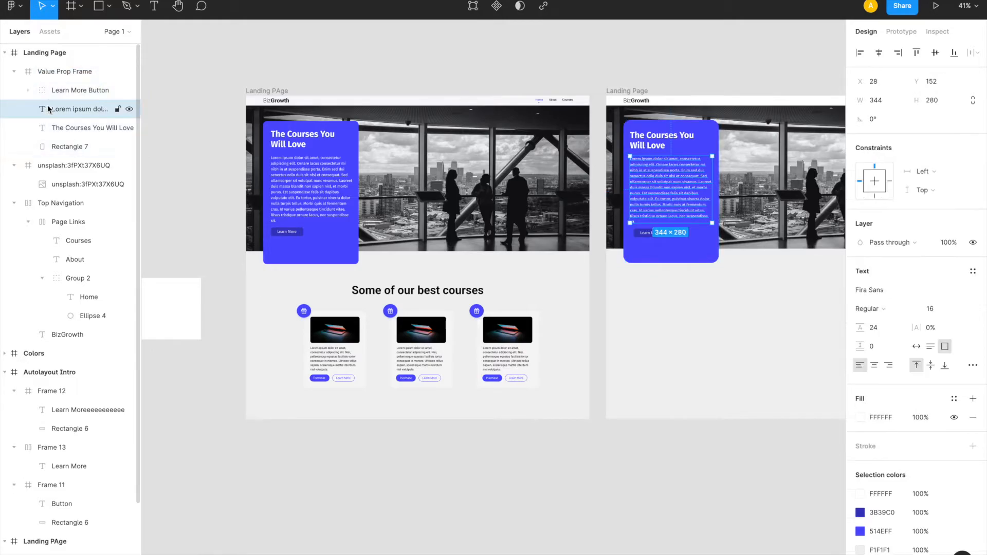
left_click(41, 76)
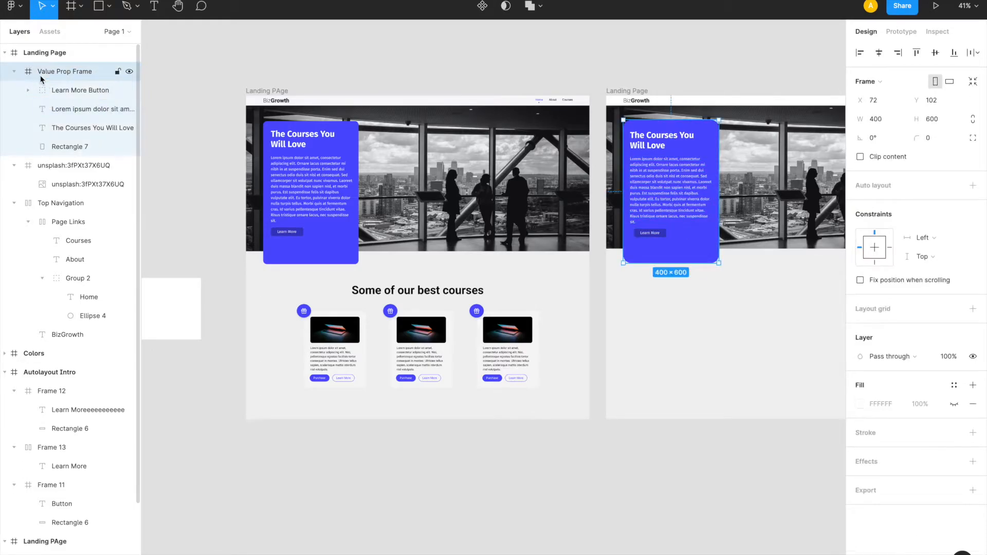
left_click(973, 186)
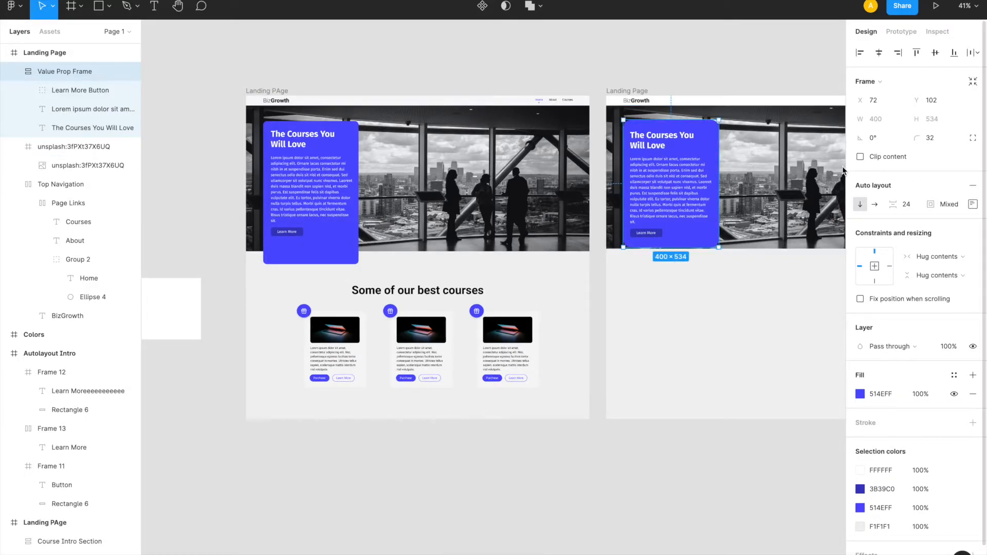
key("super+z")
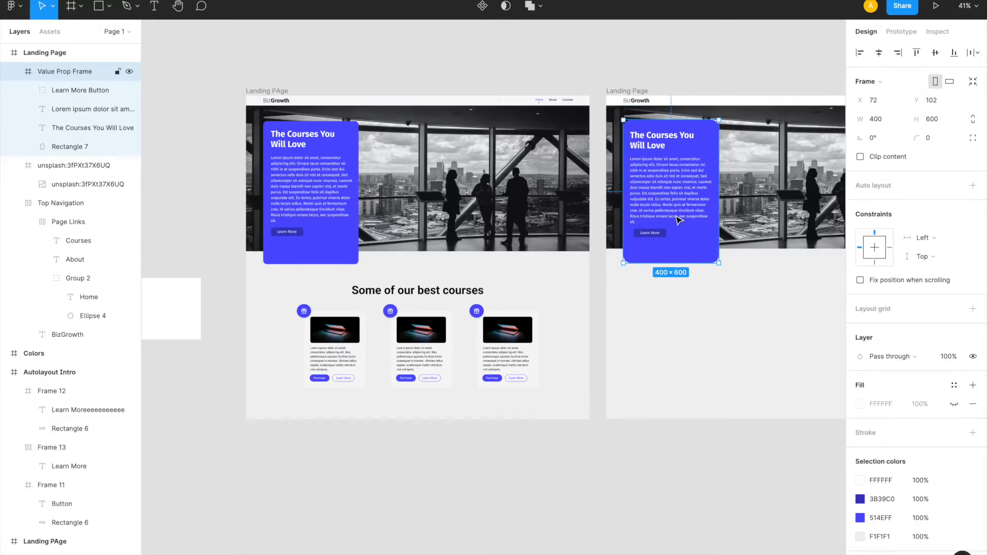
Place a vertical ruler guide at X 100 along the left edge of the card's text, and hide the rulers
scroll(677, 220, "up", 5)
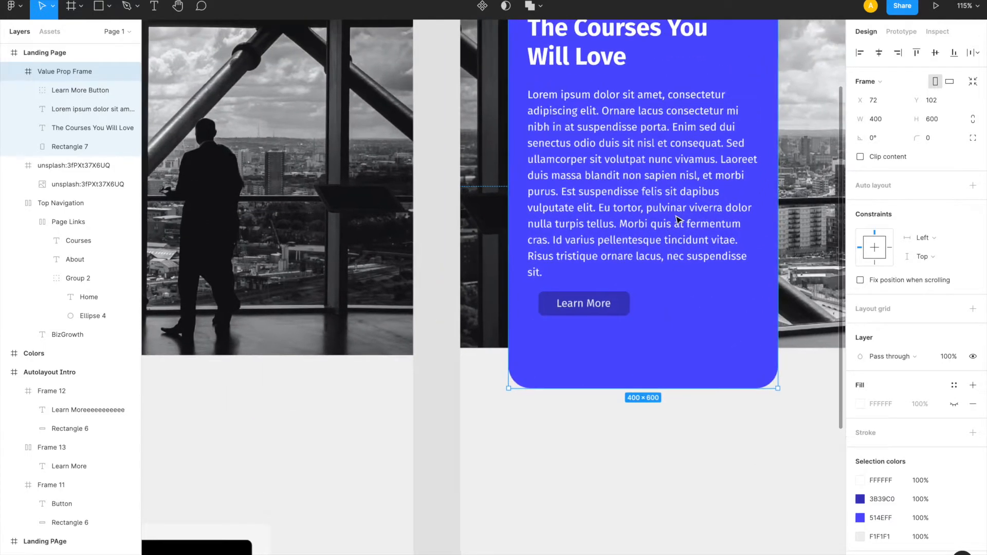
scroll(677, 220, "up", 1)
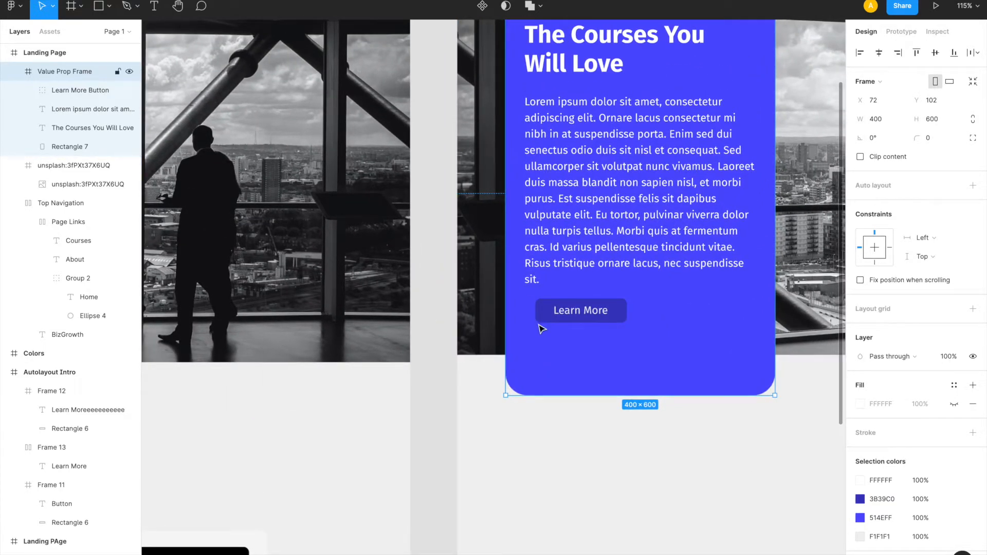
key("shift+r")
left_click_drag(149, 259, 525, 263)
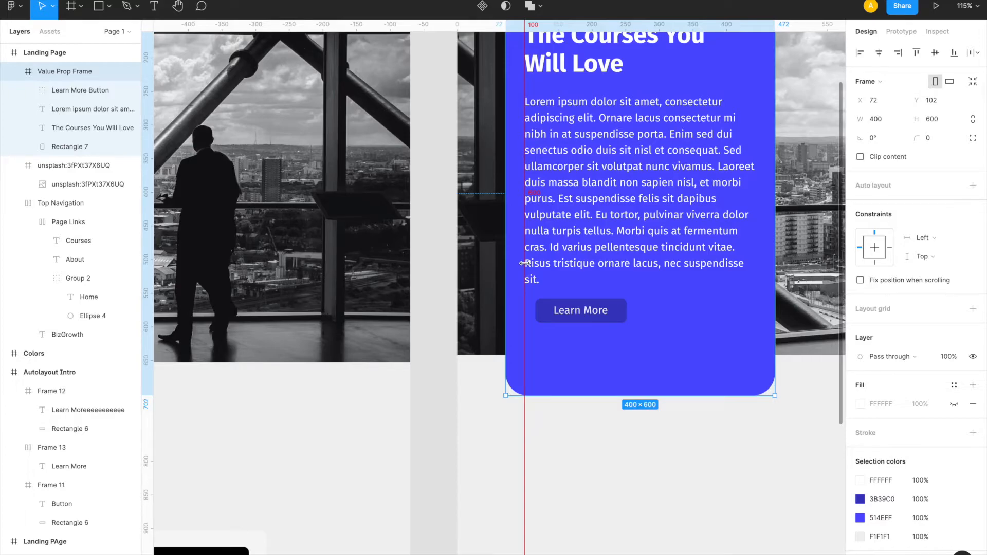
left_click_drag(525, 264, 525, 261)
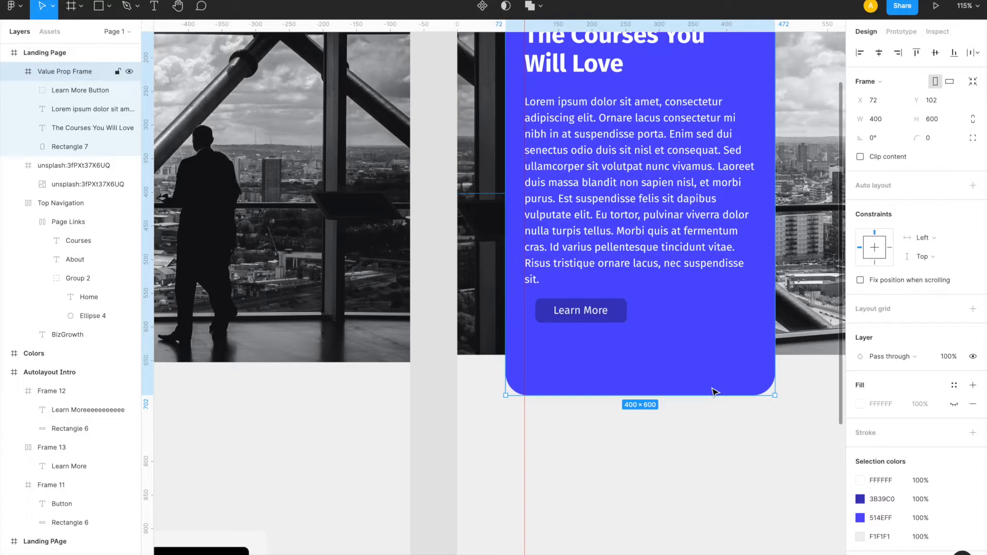
key("shift+r")
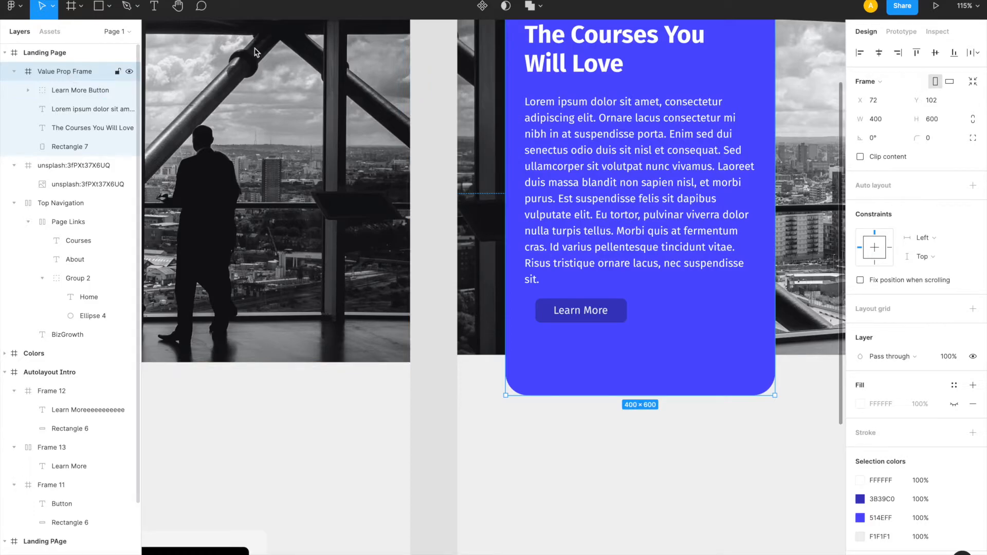
Add vertical auto layout to the Value Prop Frame and align its contents to the left
left_click(972, 184)
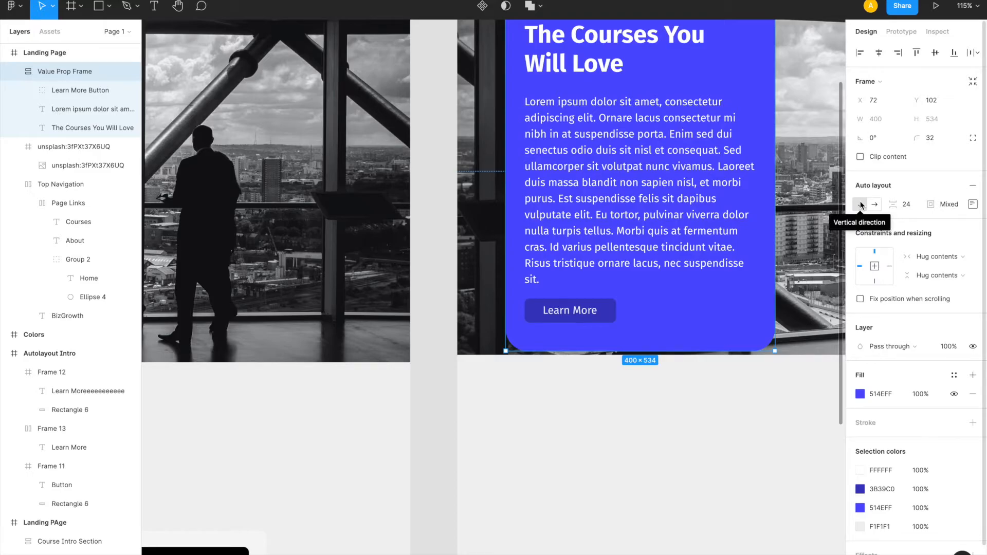
left_click(973, 204)
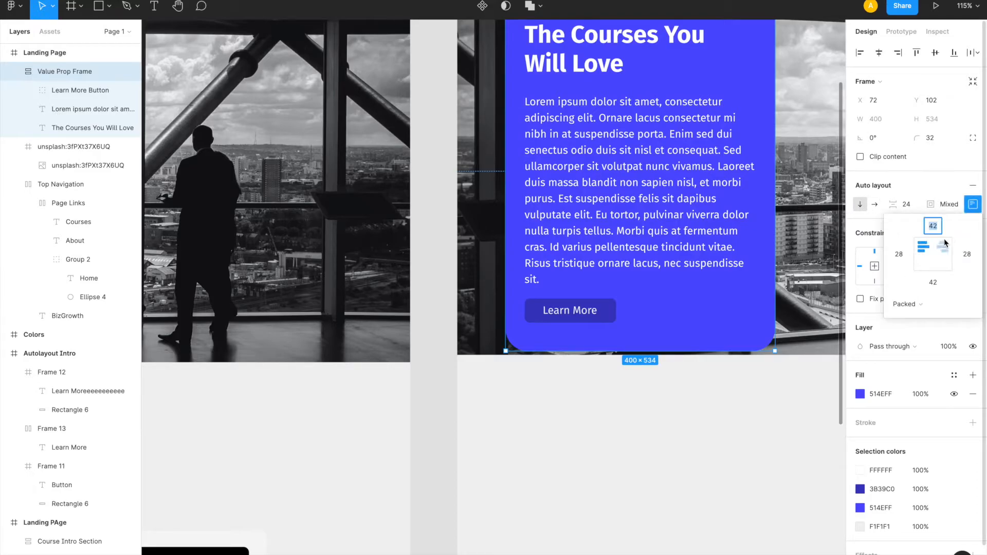
left_click(932, 257)
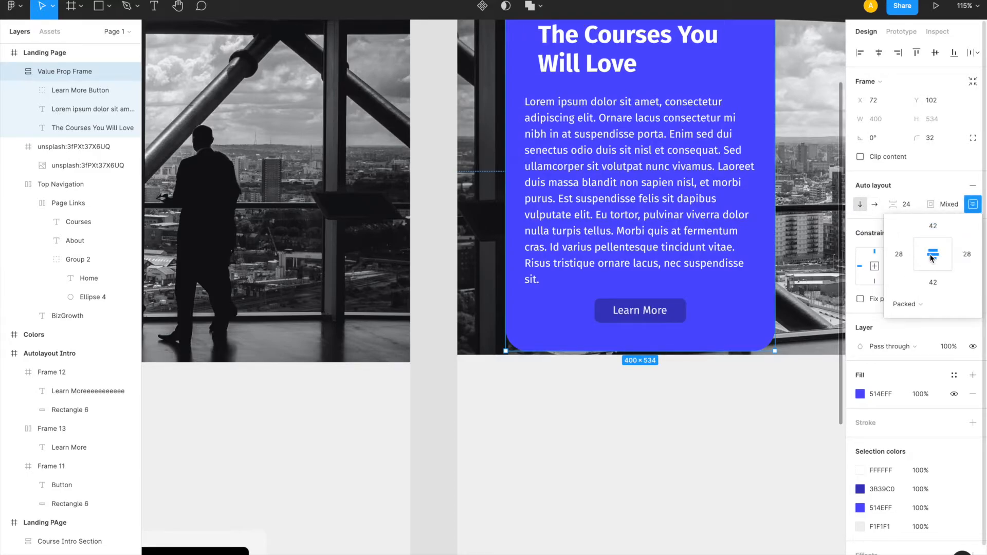
left_click(921, 259)
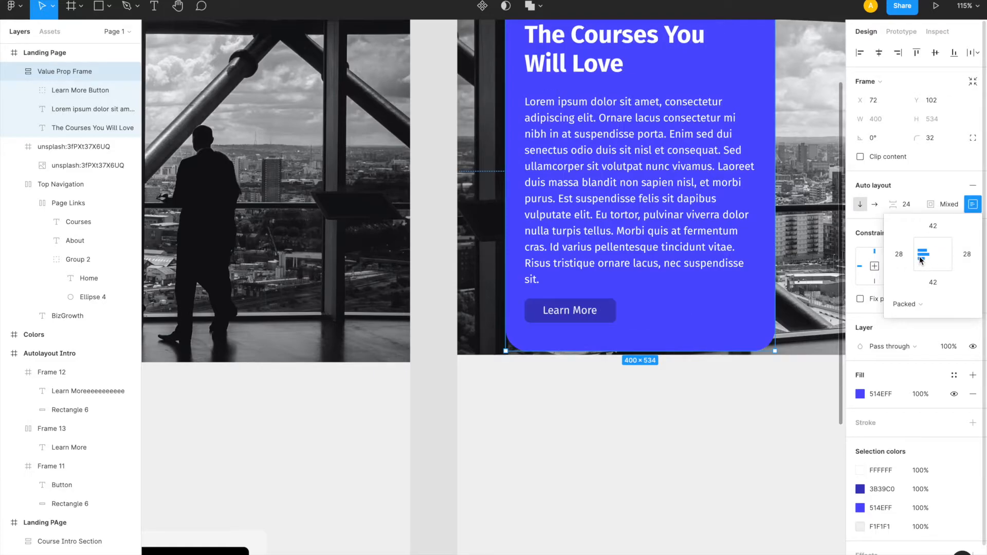
Set the Value Prop Frame's left, right and top auto layout padding to 24
scroll(800, 188, "up", 3)
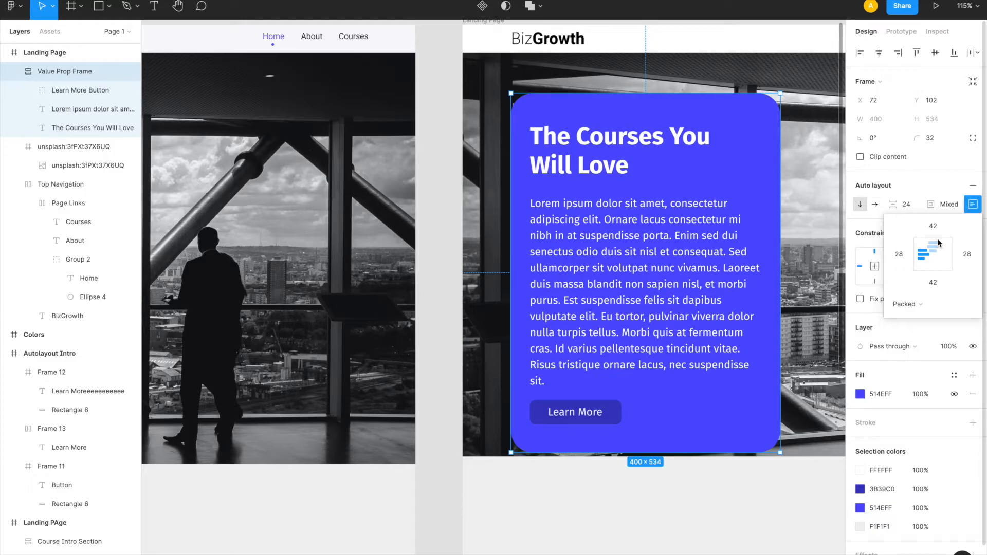
left_click(909, 255)
type("24")
key("Return")
left_click(965, 255)
type("24")
key("Return")
left_click(933, 226)
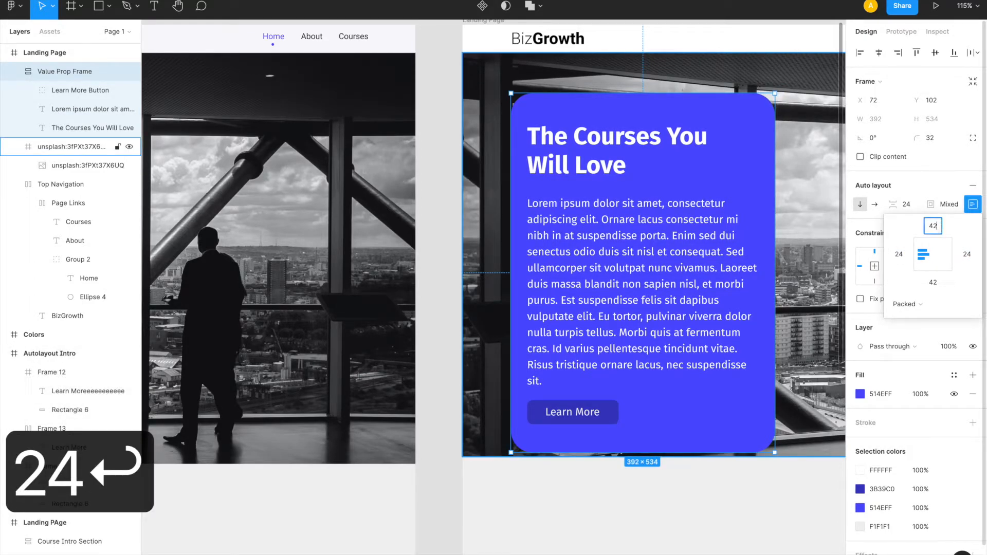
type("24")
key("Return")
Try 72 as the Value Prop Frame's bottom padding, and settle on 96
left_click(933, 282)
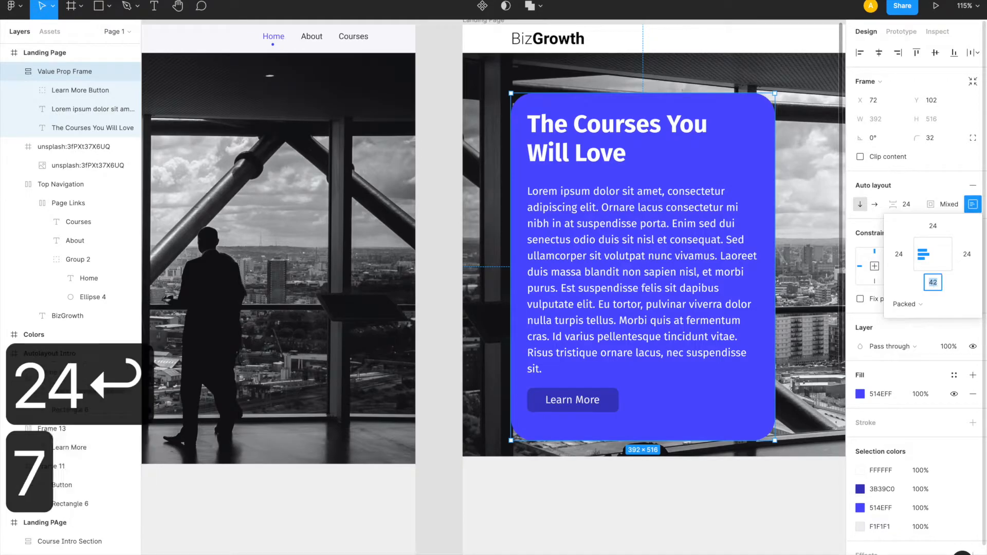
type("72")
key("Return")
left_click(937, 283)
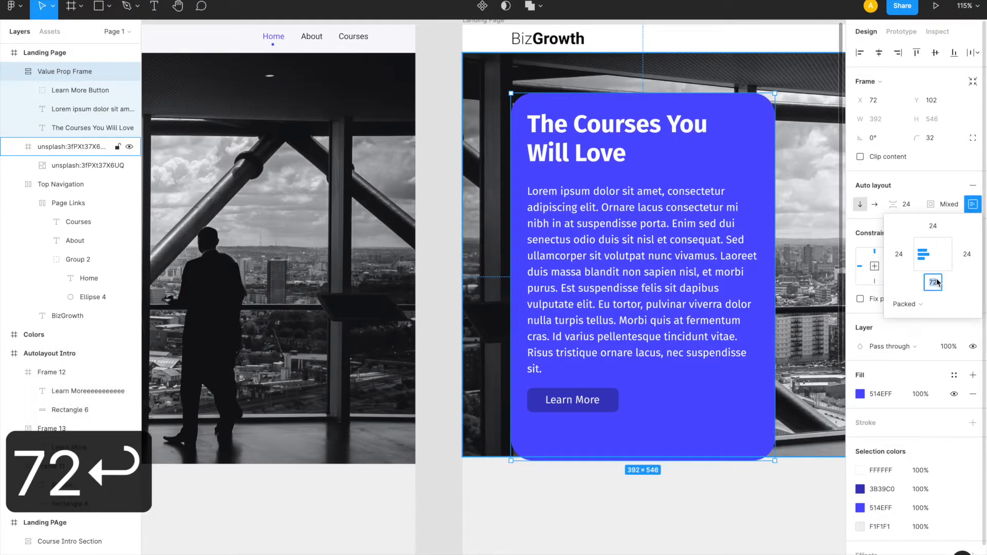
type("96")
key("Return")
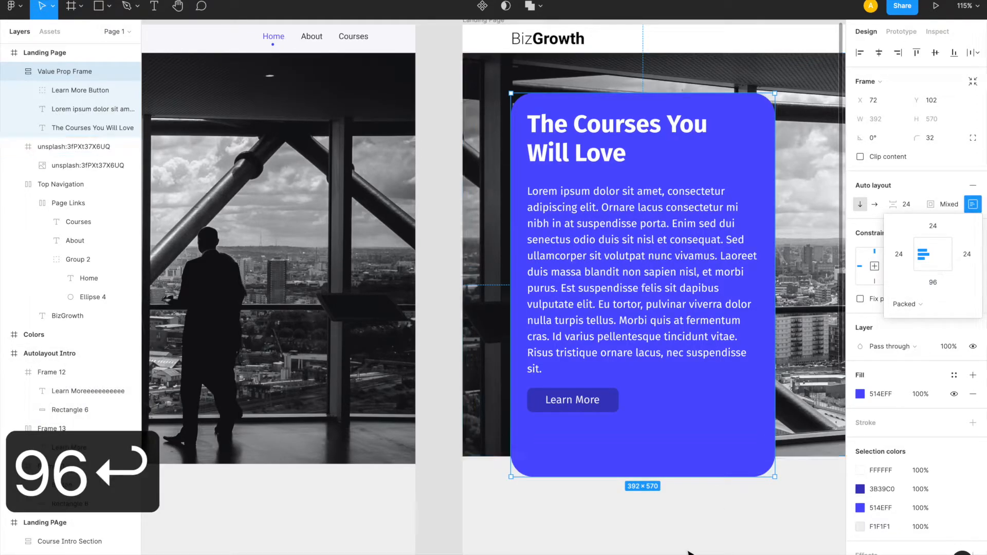
Try lengthening the Learn More button's label with extra e's to test its resizing, and undo the text change
left_click(586, 397)
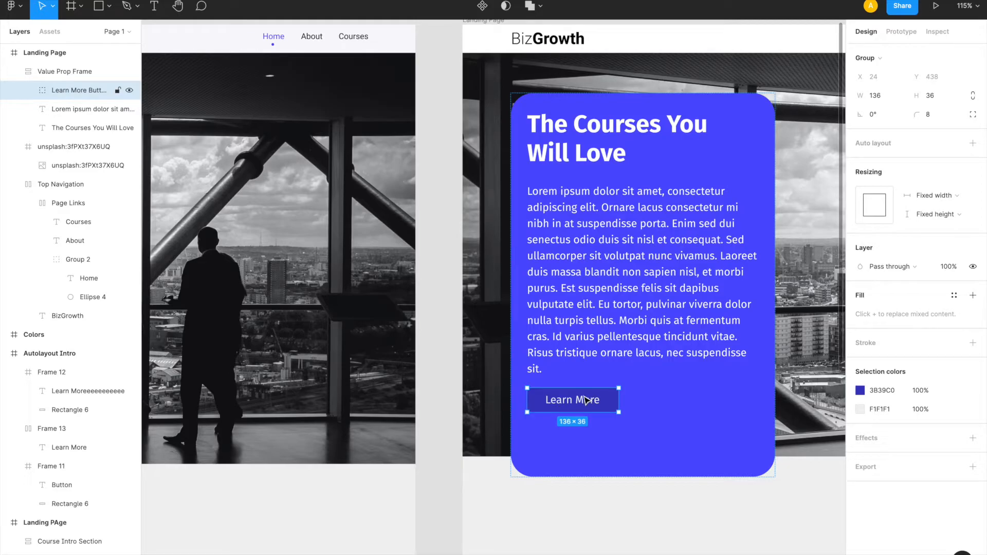
double_click(584, 404)
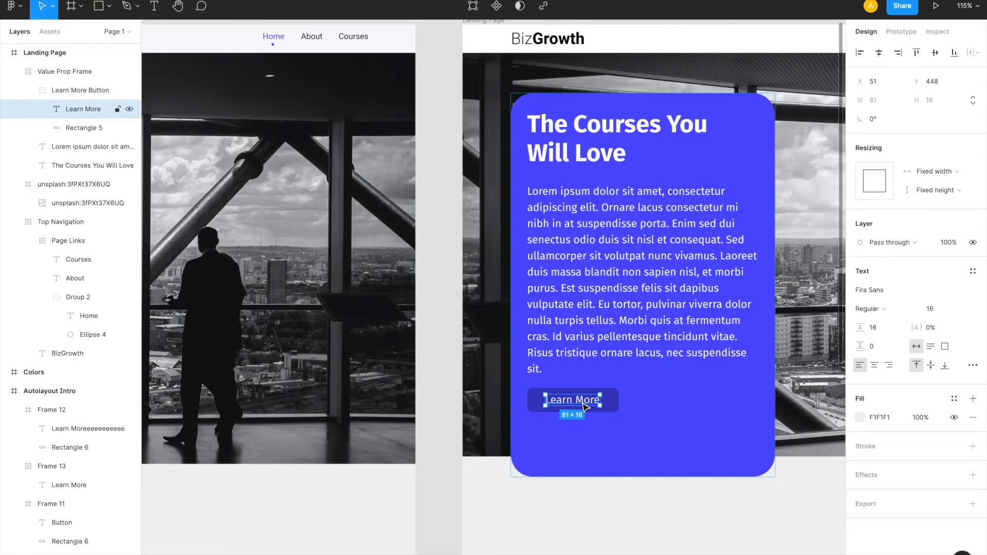
double_click(582, 403)
key("Right")
key("Right")
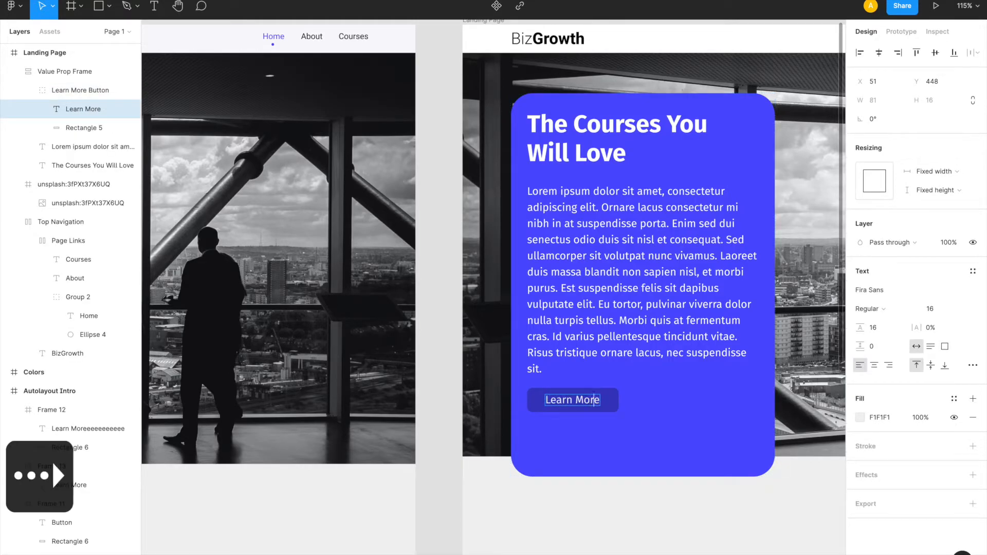
type("eeeeeeee")
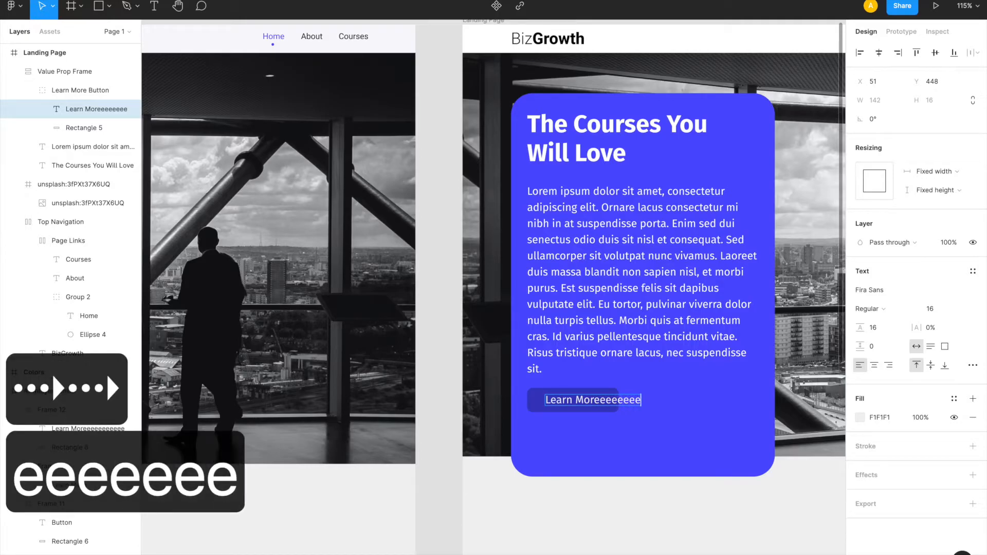
key("super+z")
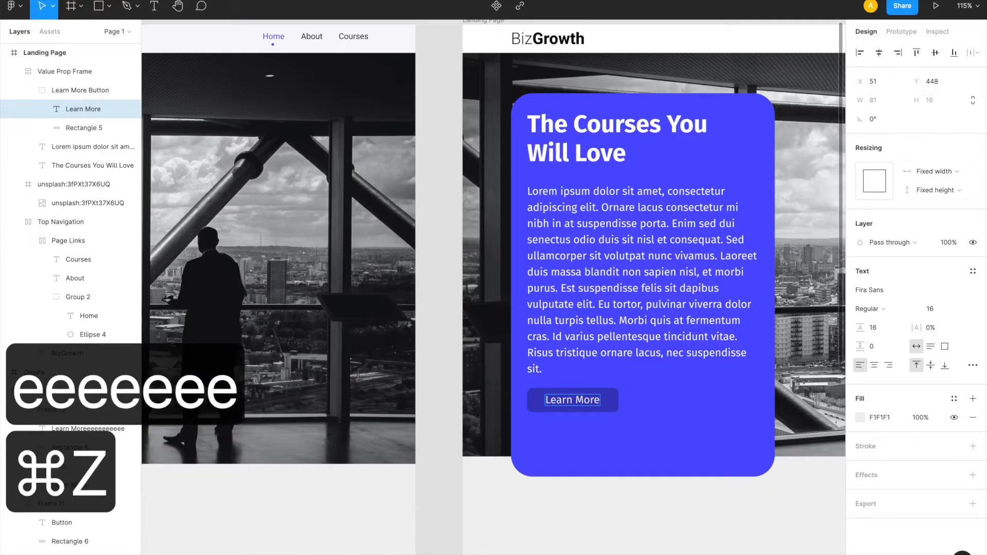
left_click(579, 500)
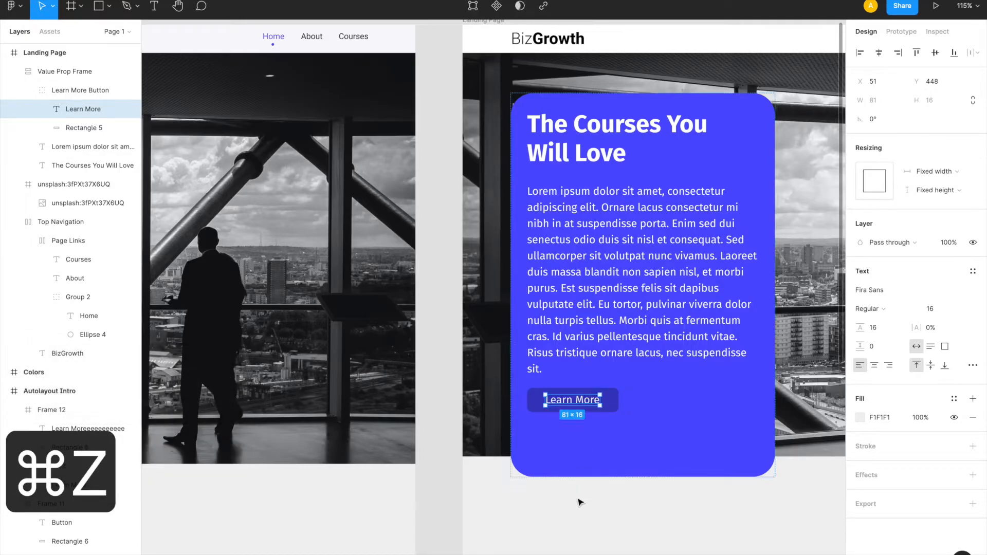
Move the Learn More label and its rectangle out of the Learn More Button group and wrap both in a frame
left_click(531, 403)
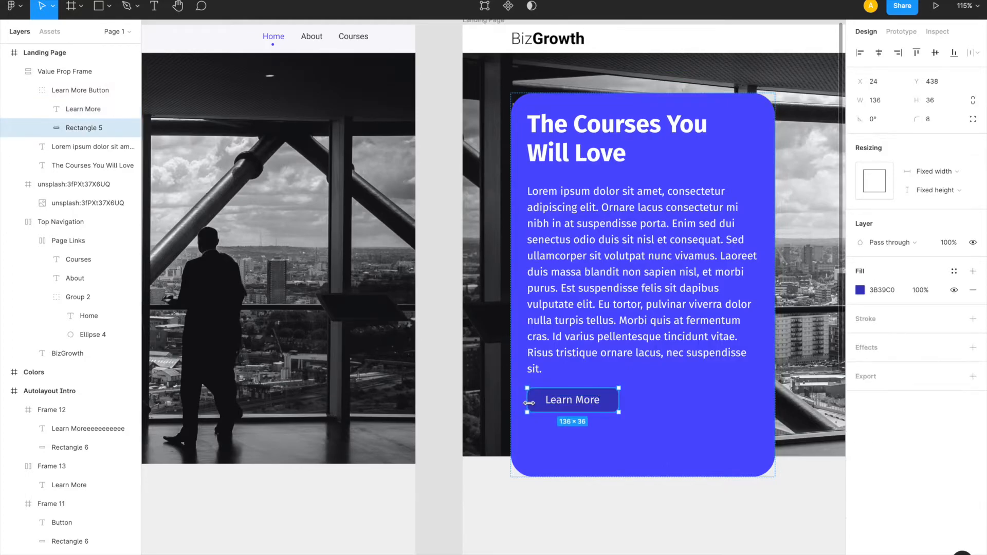
left_click(77, 110, "shift")
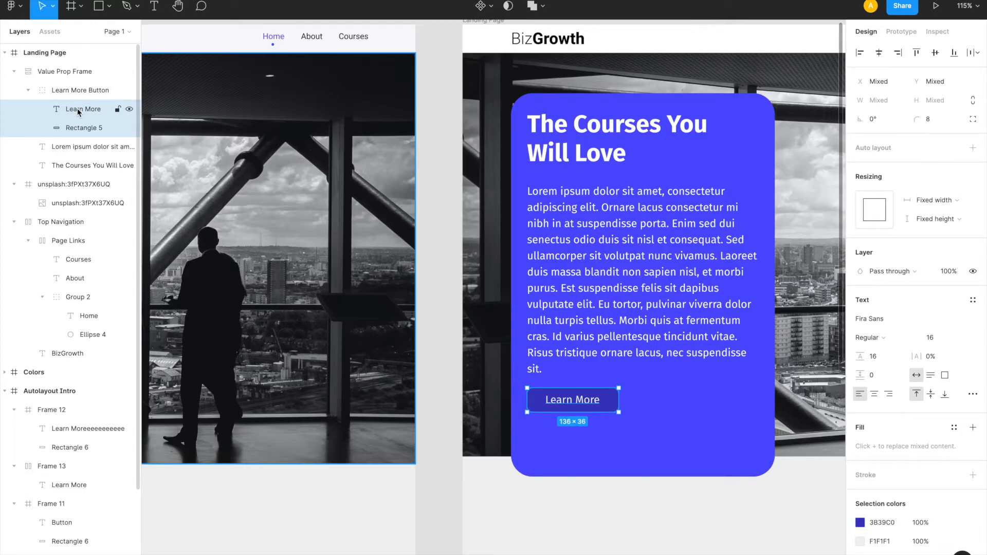
left_click_drag(77, 108, 77, 90)
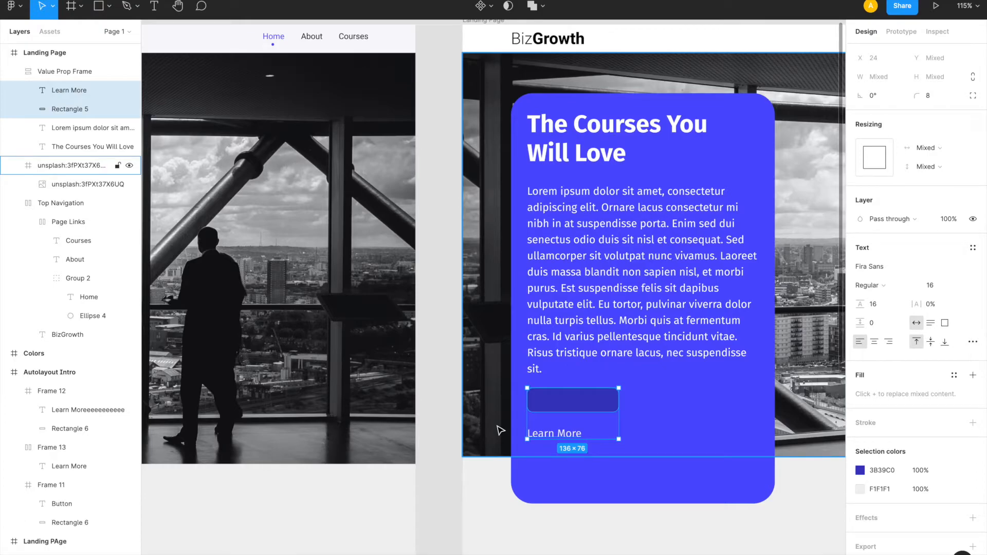
key("alt")
key("alt+super+g")
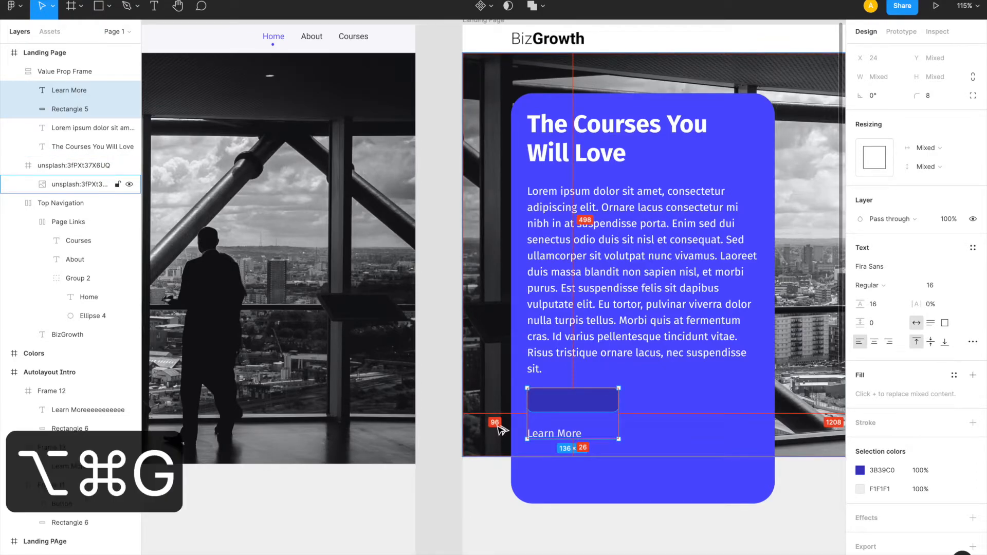
Centre the Learn More label on its rectangle at X 27, Y 10, and shrink the enclosing frame to 136 × 36
double_click(580, 437)
left_click_drag(567, 437, 589, 404)
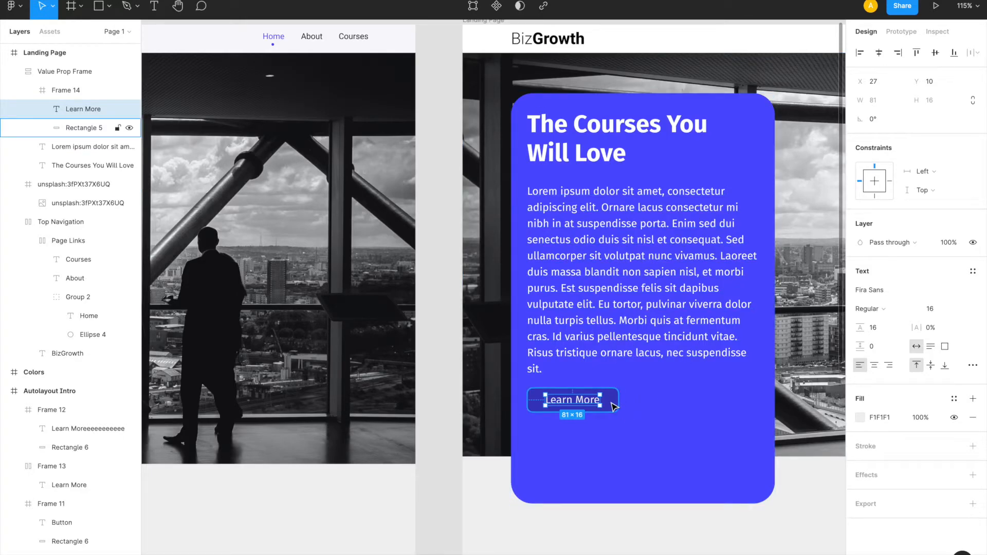
left_click(83, 128)
left_click(55, 92)
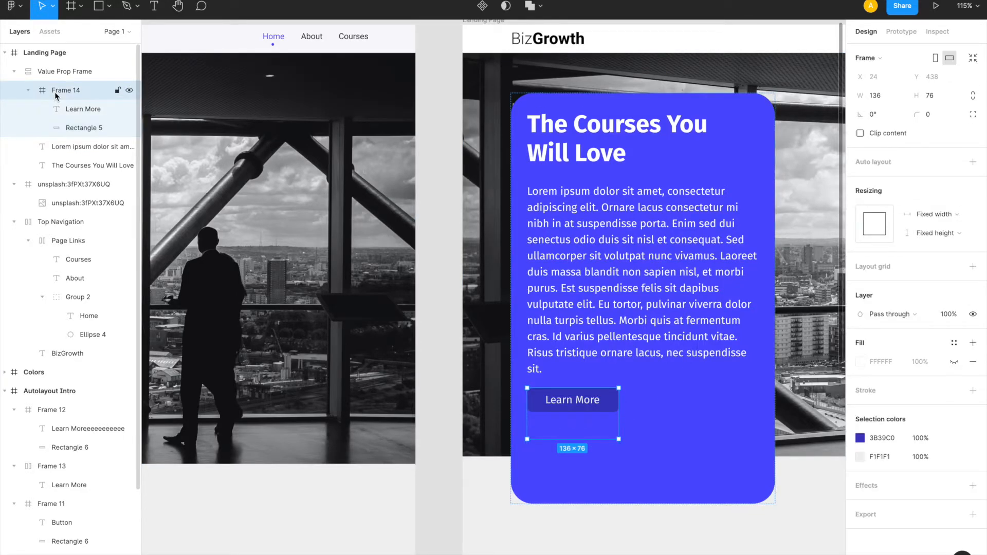
left_click_drag(572, 442, 574, 413)
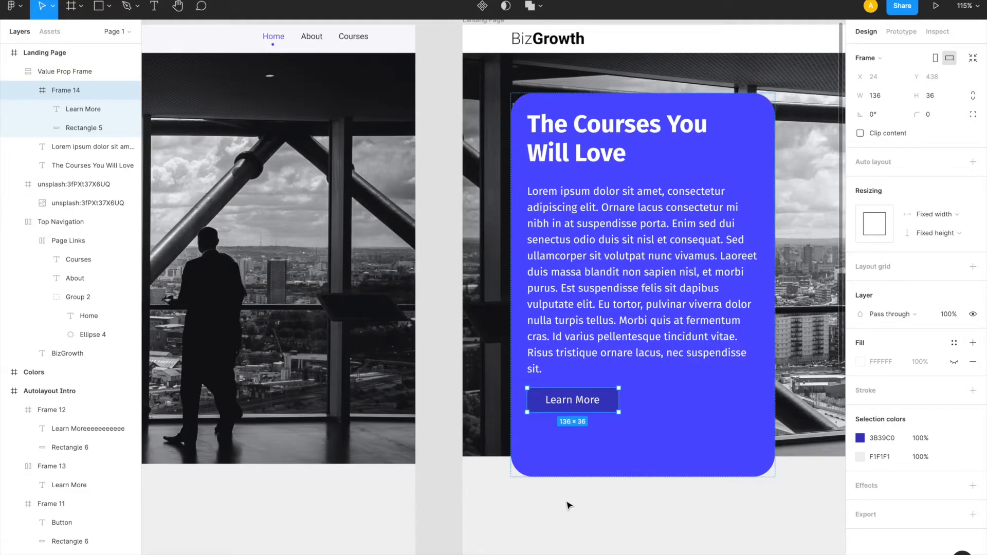
Test the framed button with the longer label Learn Moreeeee, and undo the edit
double_click(589, 406)
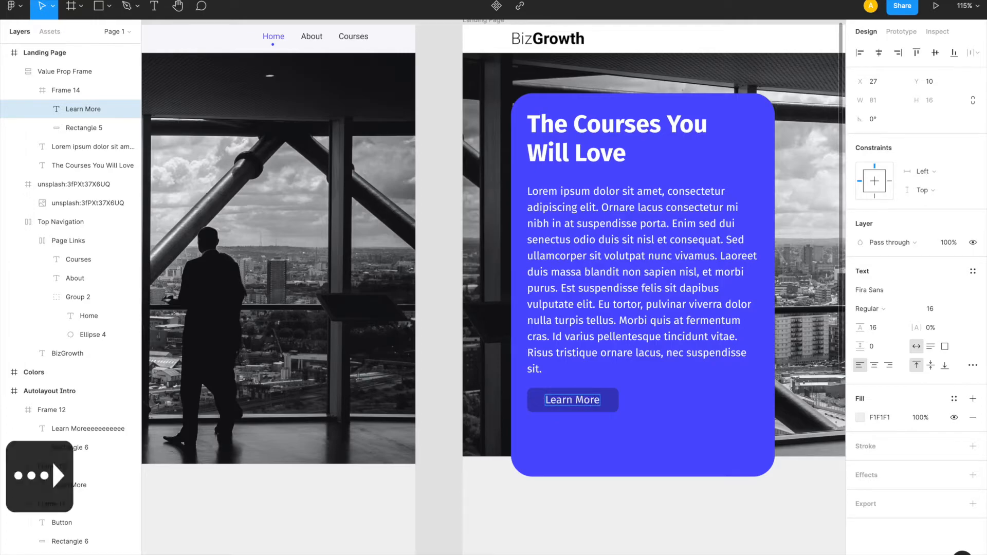
key("Right")
type("eeee")
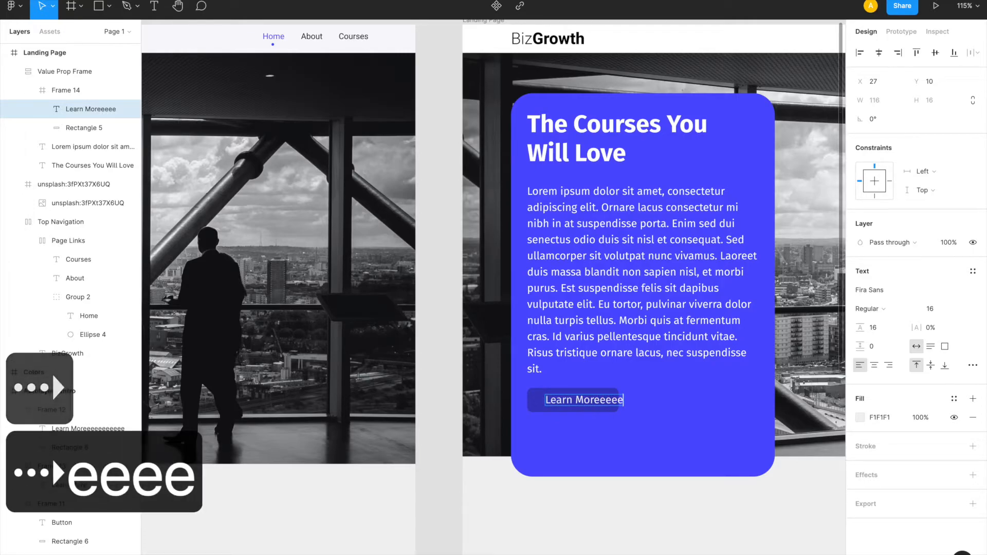
key("super+z")
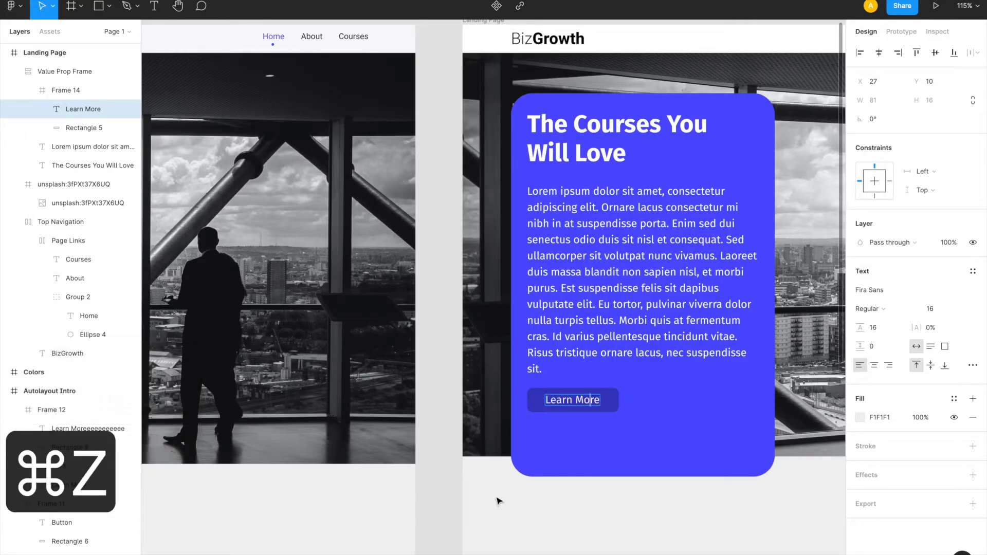
Rename the frame around the Learn More label and rectangle as Button
left_click(68, 93)
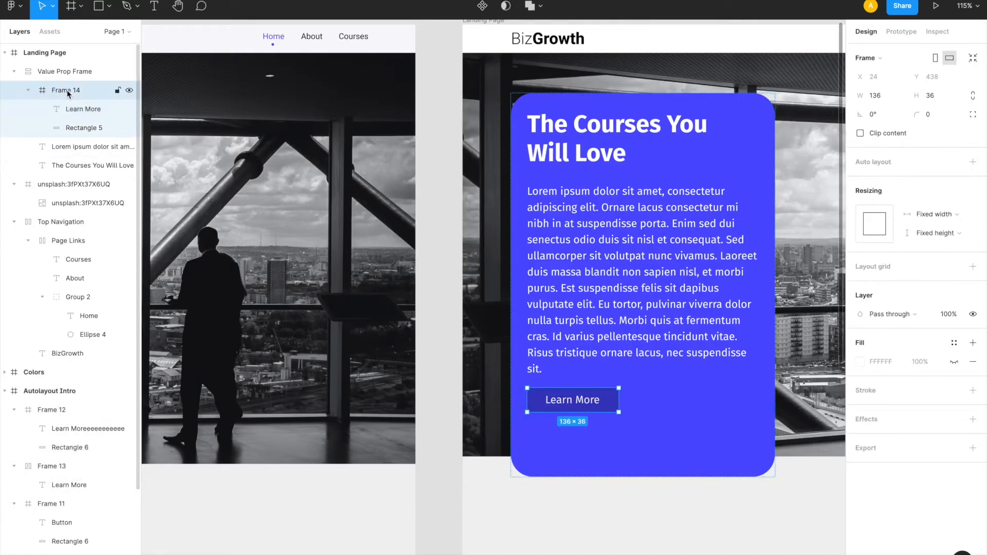
double_click(68, 91)
type("Butto")
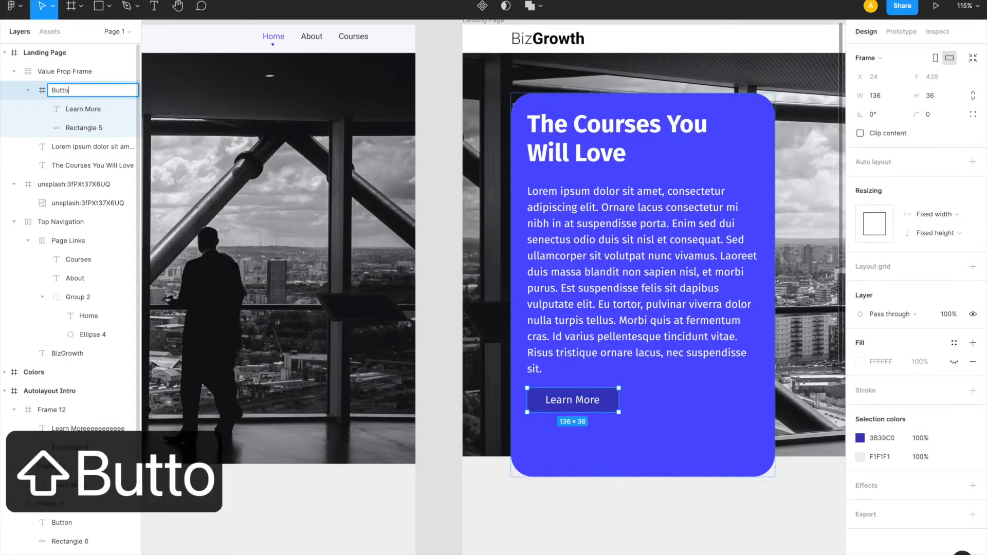
type("n")
key("BackSpace")
key("Return")
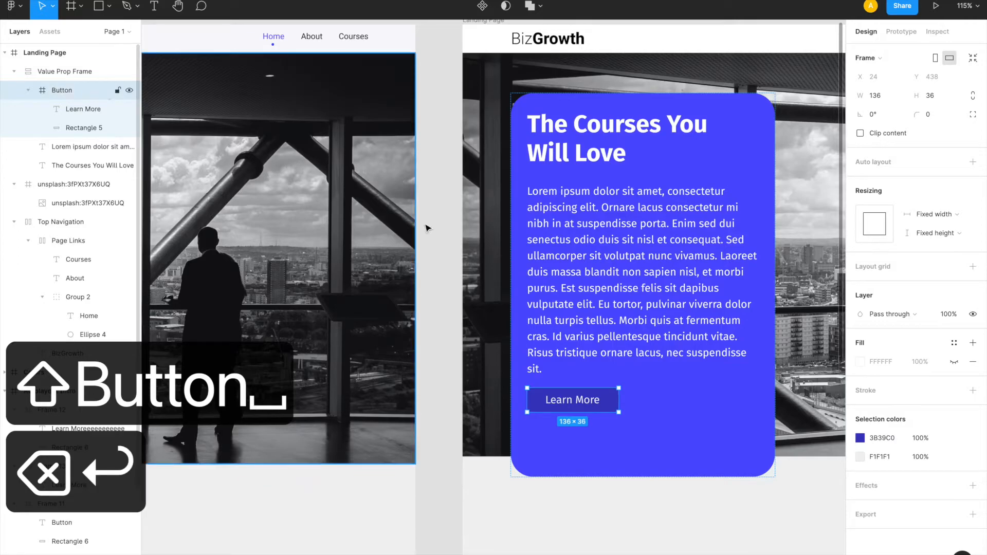
Apply auto layout to the Button frame and set its left and right padding to 24
left_click(972, 163)
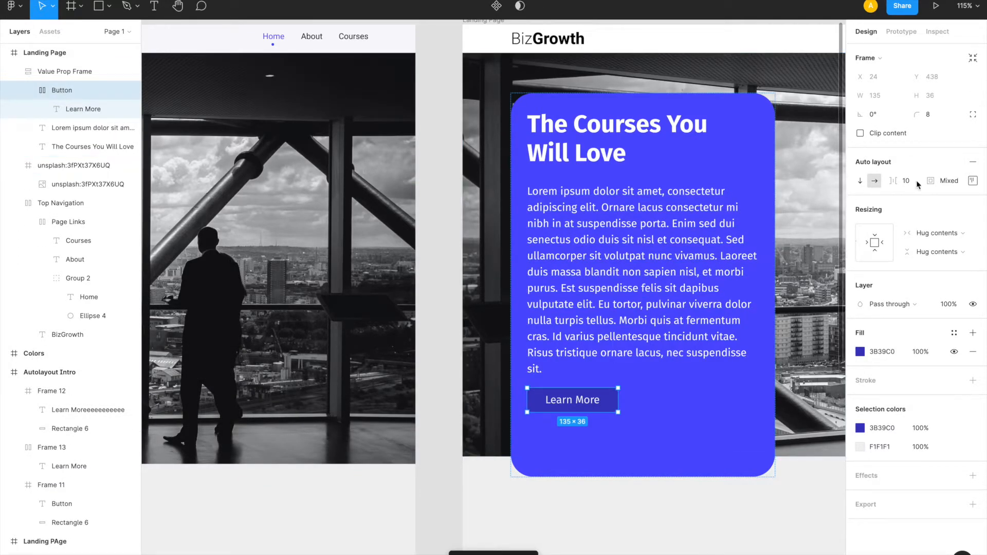
left_click(973, 181)
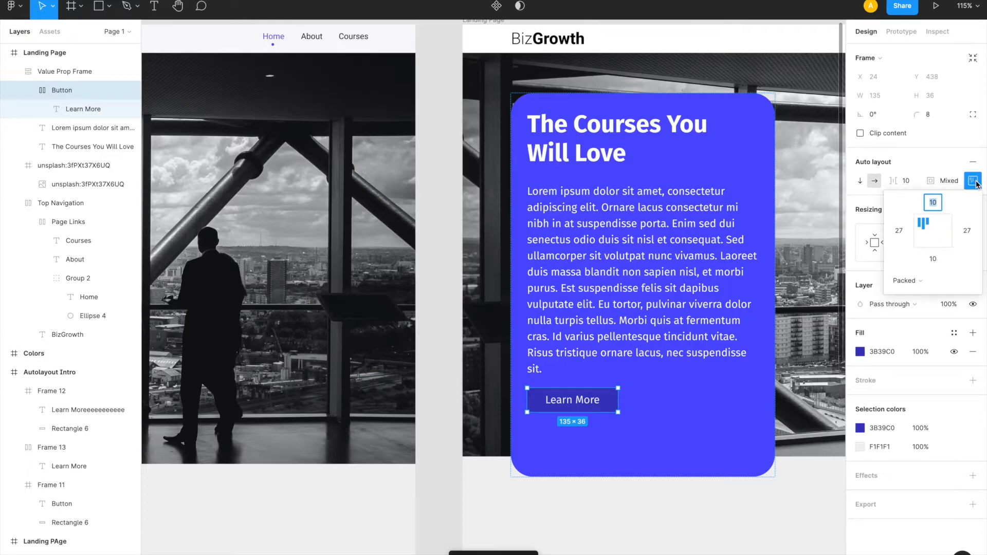
left_click(899, 231)
type("24")
key("Return")
left_click(967, 231)
type("24")
key("Return")
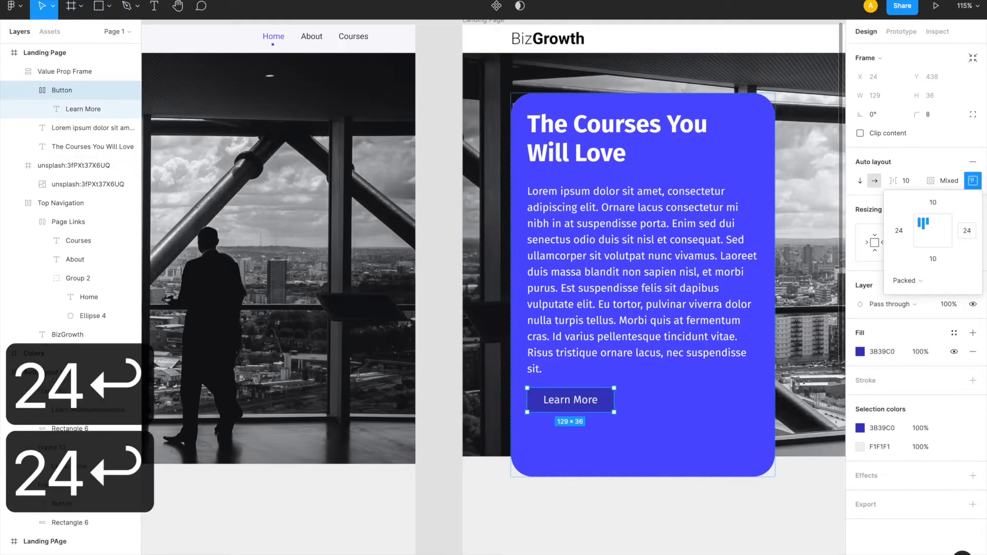
Set the Button frame's top and bottom padding to 12
left_click(933, 202)
type("12")
key("Return")
left_click(933, 260)
type("12")
key("Return")
Round the Button frame's corners to a radius of 20
left_click(936, 120)
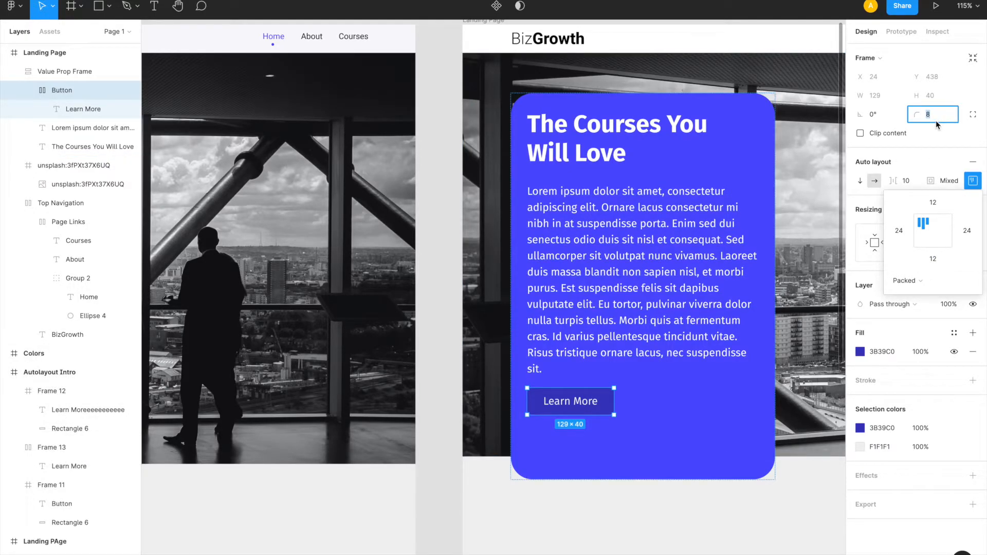
type("20")
key("Return")
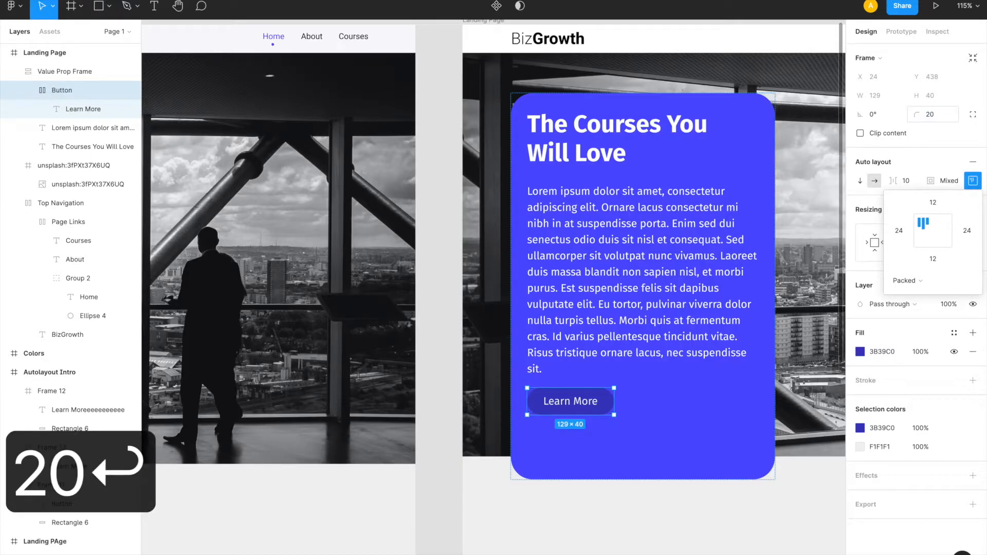
left_click(690, 522)
Test the auto layout button by adding eeee to the end of its Learn More label, and remove the extra letters
double_click(567, 405)
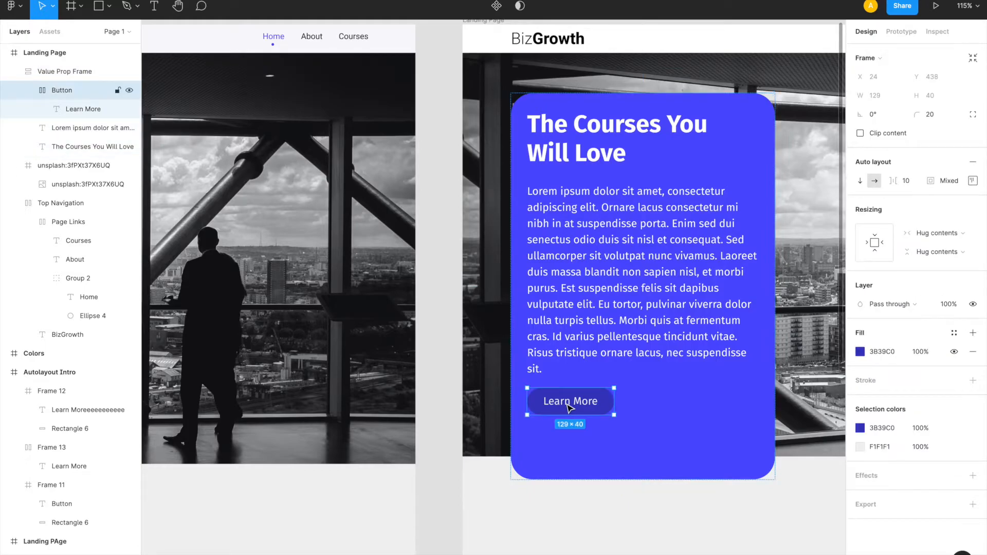
double_click(567, 404)
double_click(568, 404)
left_click(594, 402)
key("Right")
type("eeee")
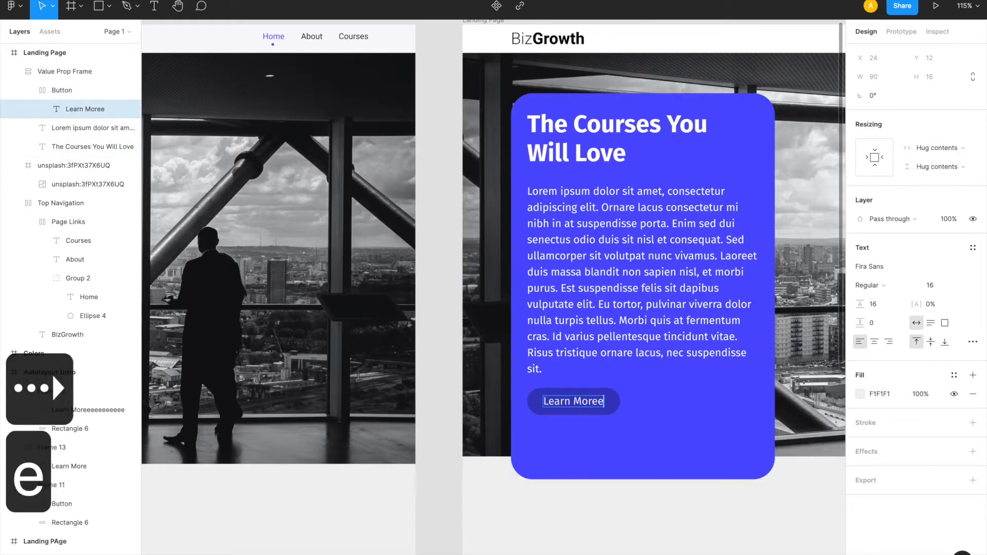
key("BackSpace")
key("BackSpace")
key("BackSpace")
key("BackSpace")
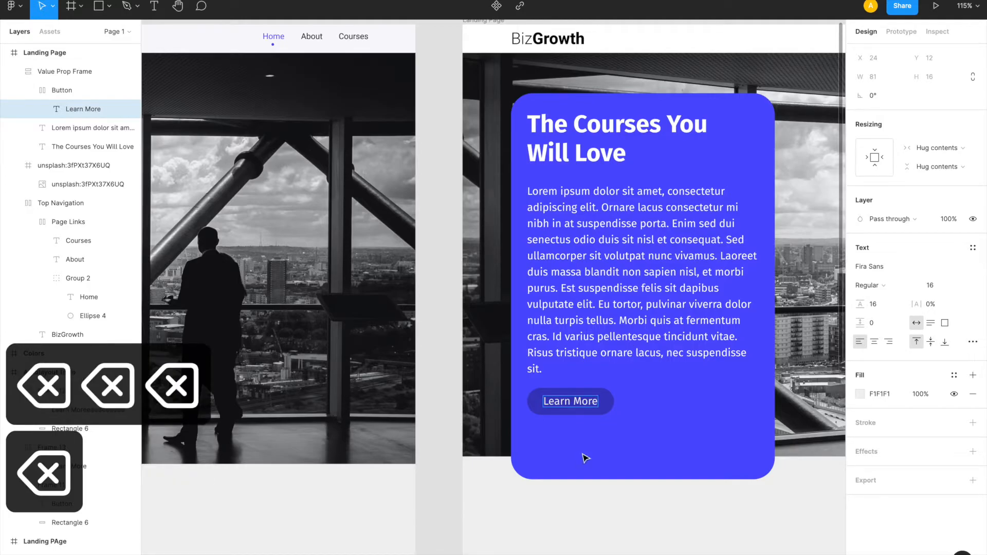
left_click(564, 508)
left_click(564, 508)
Compare the rebuilt Value Prop card and button with the hero card and courses section of the original landing page
scroll(564, 510, "down", 3)
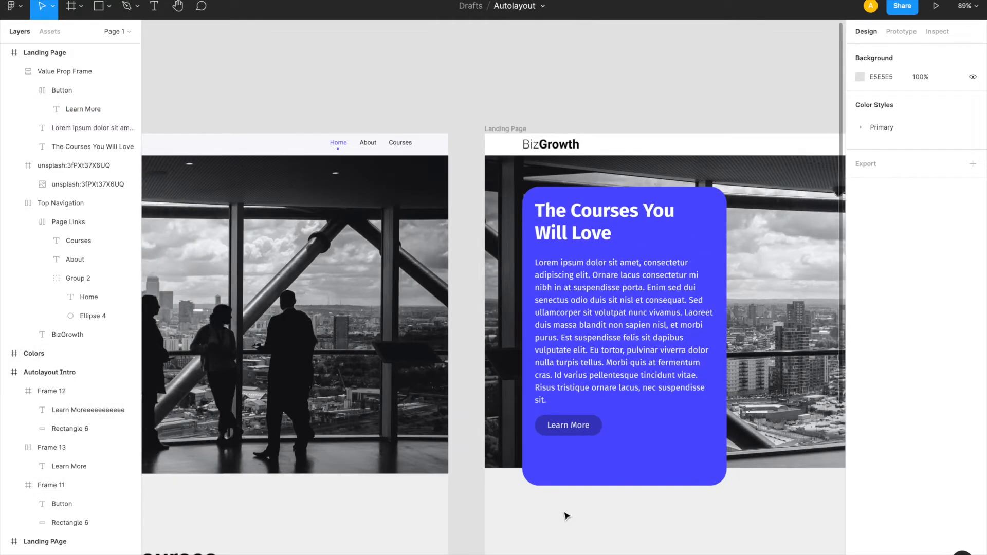
scroll(566, 516, "down", 2)
scroll(566, 515, "left", 10)
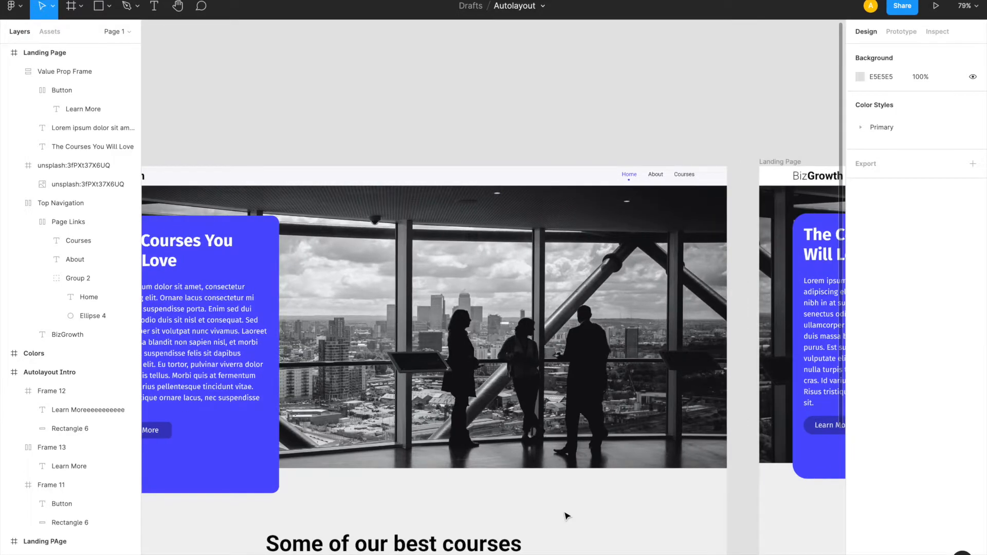
scroll(566, 517, "left", 3)
scroll(566, 517, "right", 5)
scroll(566, 517, "down", 2)
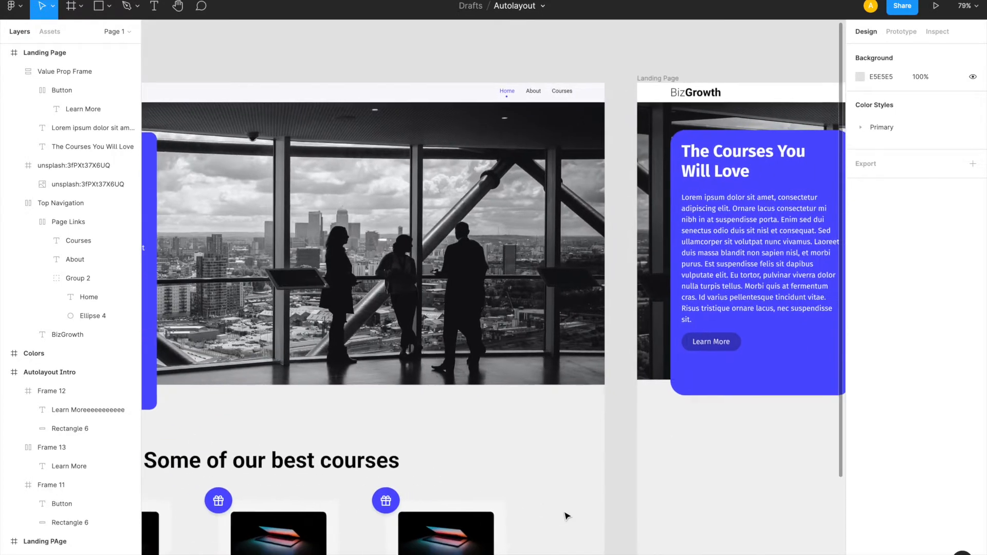
scroll(566, 516, "right", 4)
scroll(566, 516, "down", 3)
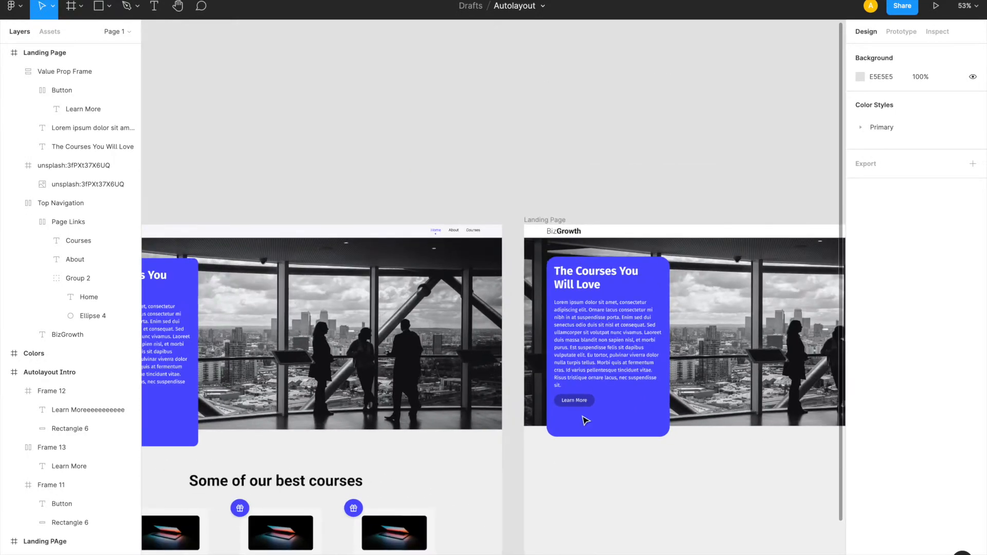
scroll(585, 421, "left", 5)
scroll(585, 421, "down", 1)
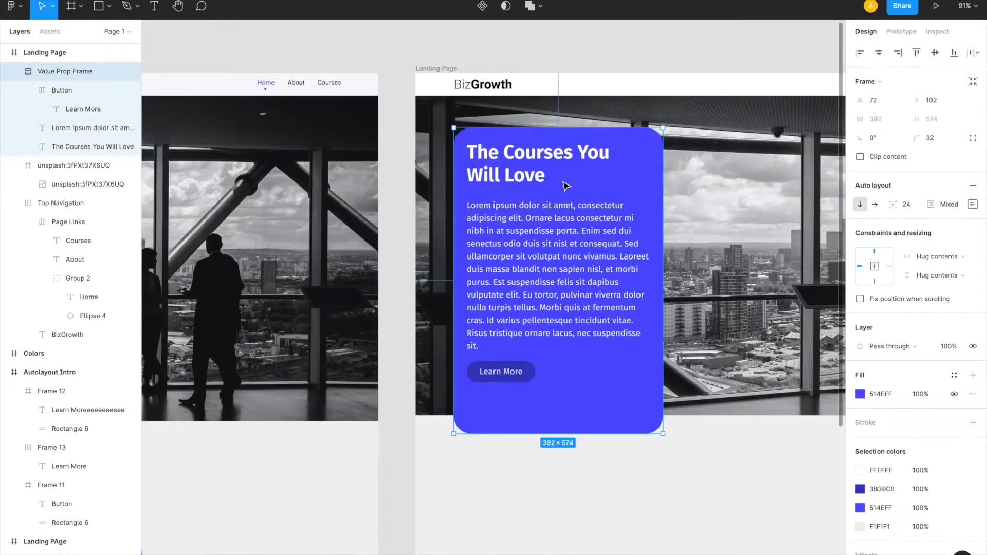
scroll(565, 186, "down", 4)
scroll(565, 186, "left", 1)
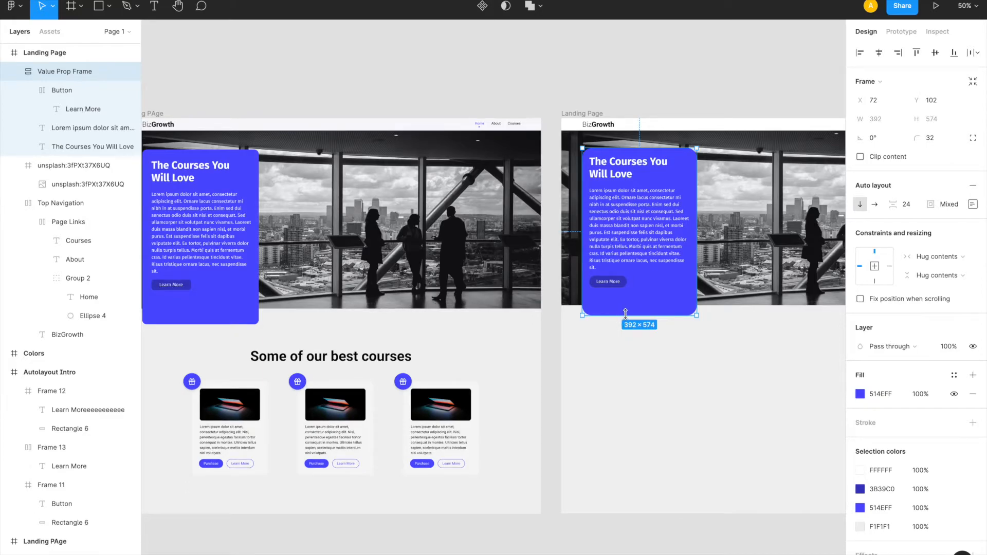
Set the bottom padding of the blue Value Prop Frame's auto layout to 120
left_click(974, 205)
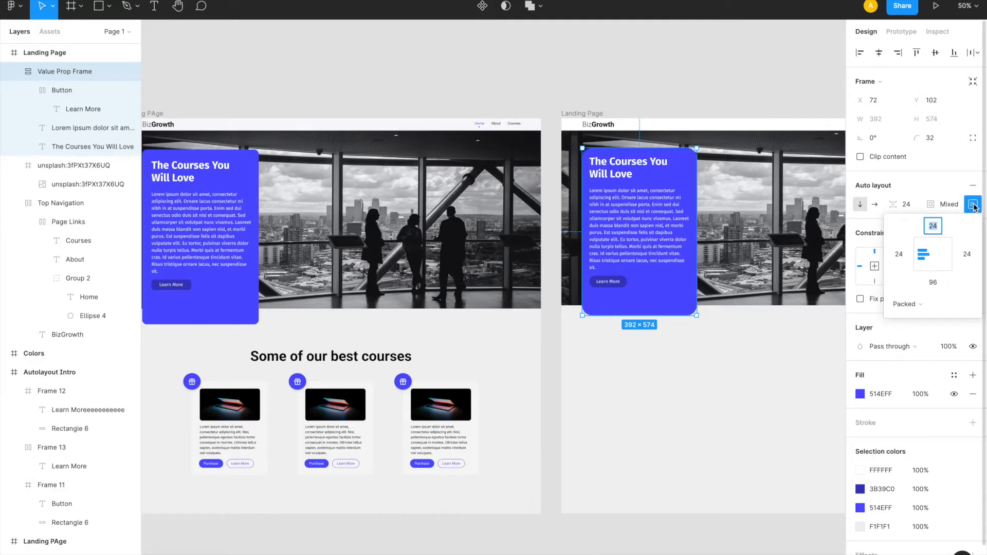
left_click(933, 282)
type("120")
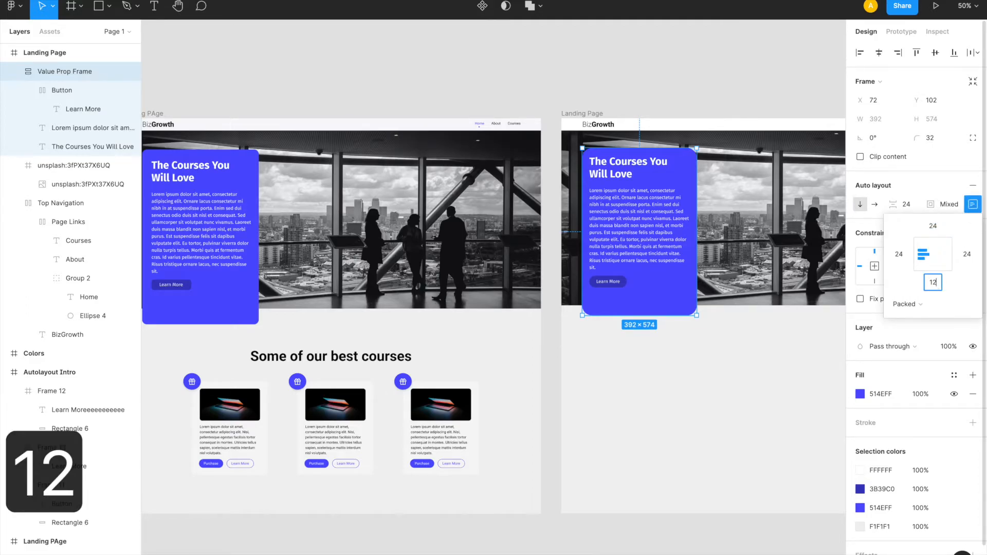
key("Return")
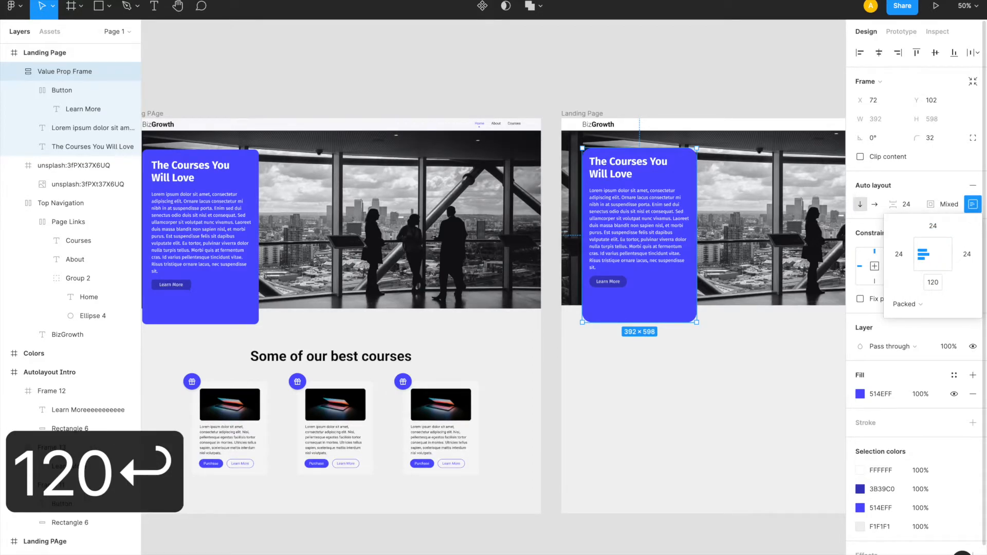
Set the Value Prop Frame's corner radius to 16
left_click(933, 137)
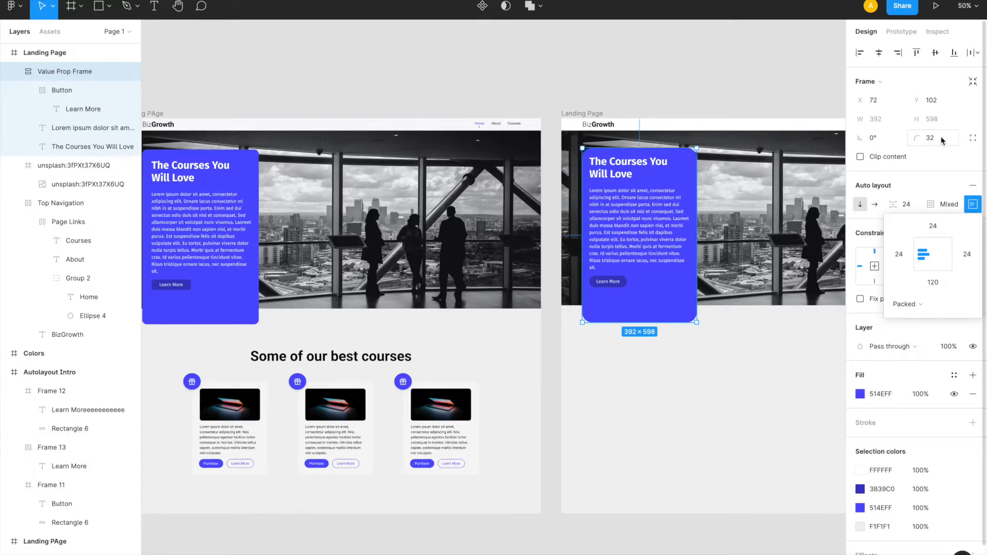
type("16")
key("Return")
Try a bottom padding of 144 on the Value Prop Frame, undo it and deselect the frame
key("1")
key("4")
key("super+z")
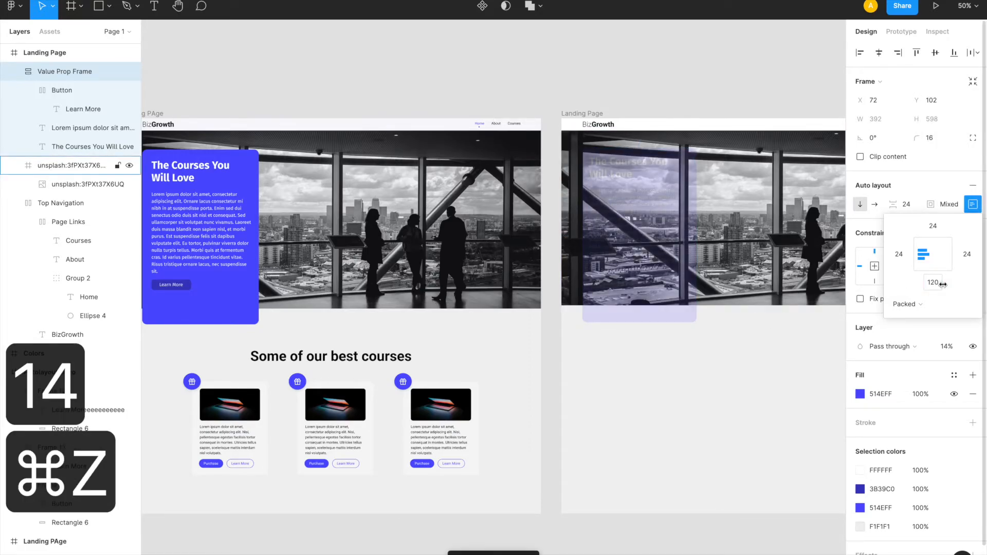
key("super+z")
left_click(935, 286)
type("144")
key("Return")
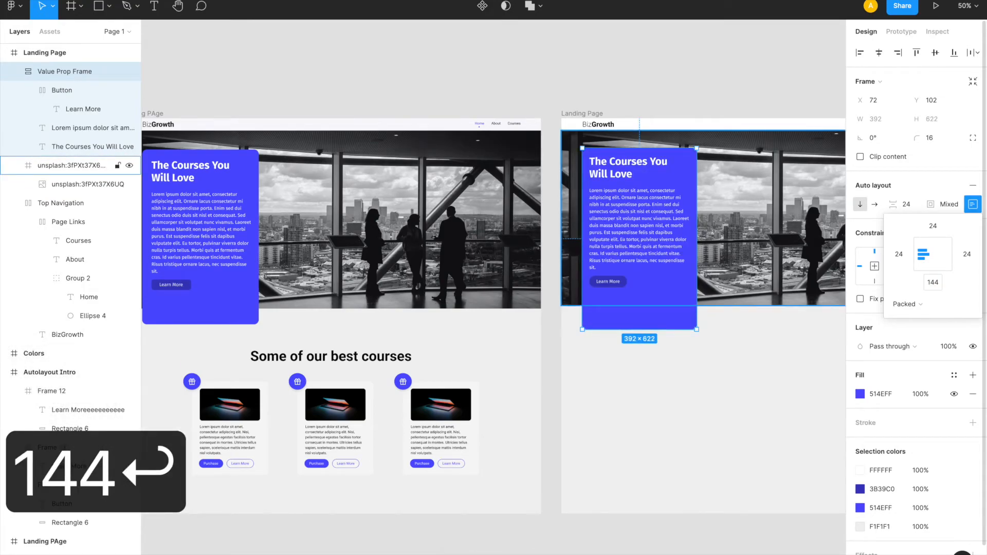
key("super+z")
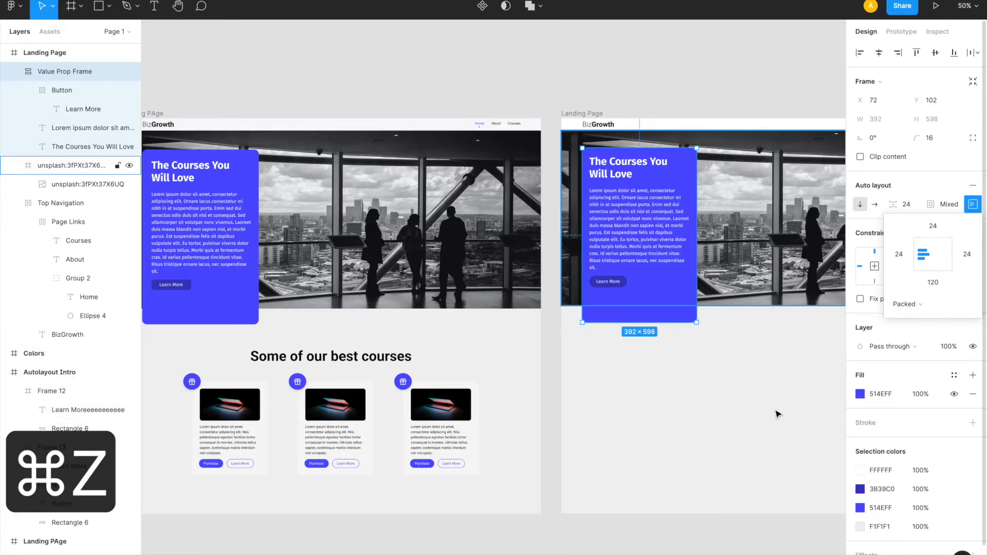
left_click(671, 413)
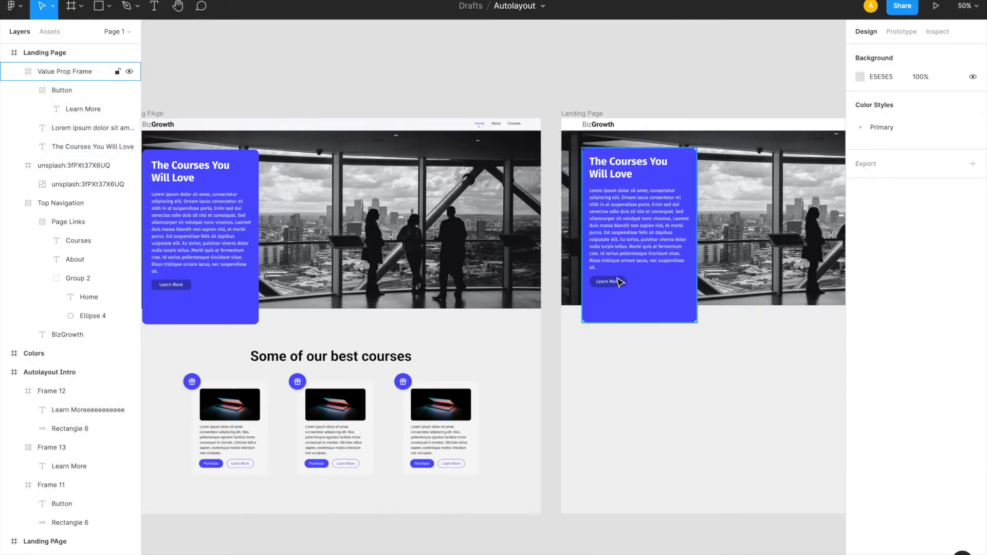
left_click(618, 236)
left_click(619, 235)
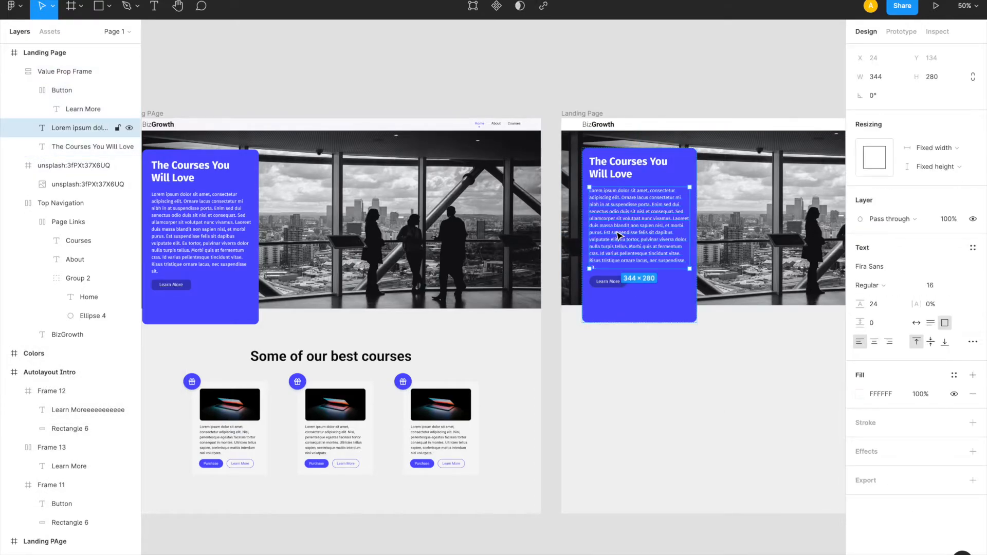
left_click(644, 444)
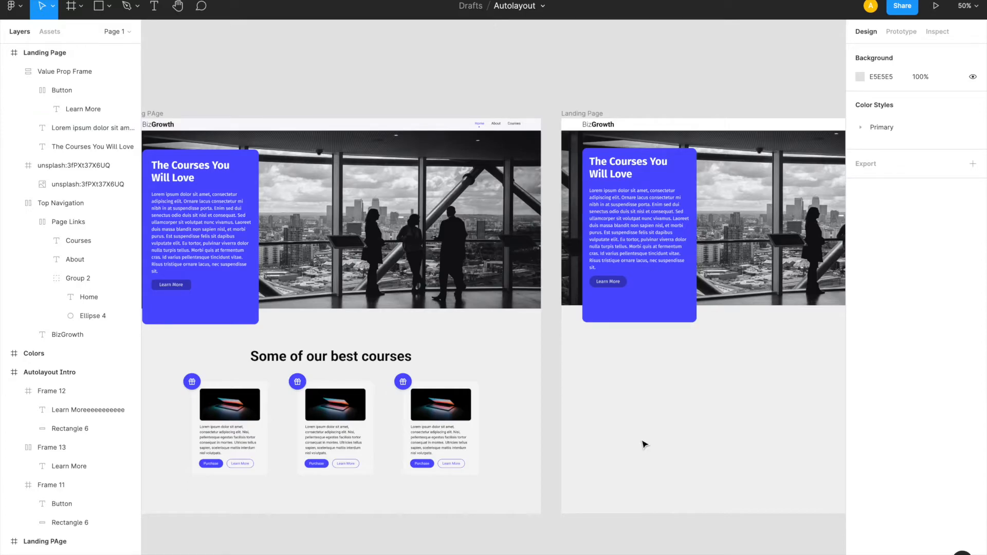
Add a text box about 366 × 49 below the hero image of the new Landing Page reading "Some of our best courses"
scroll(645, 444, "down", 2)
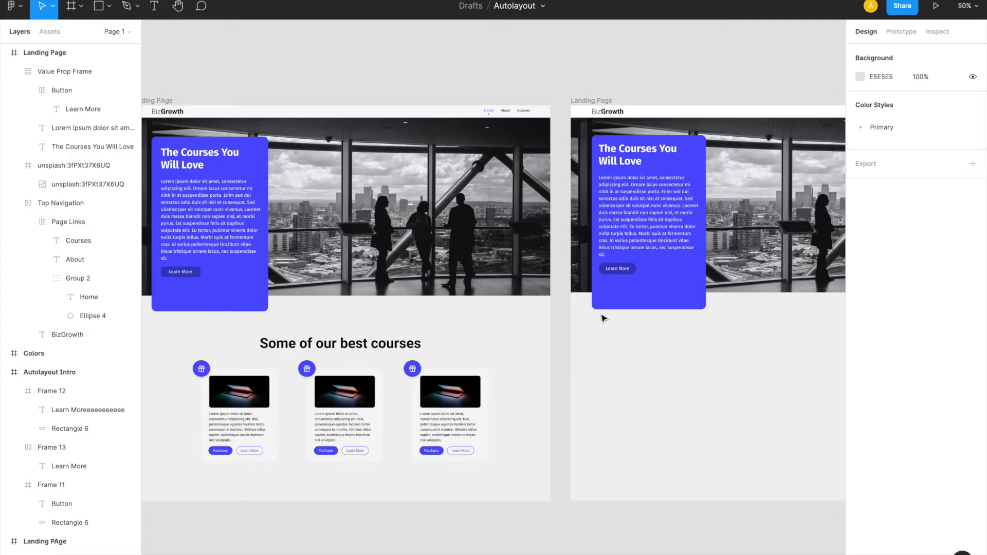
scroll(604, 319, "right", 5)
key("t")
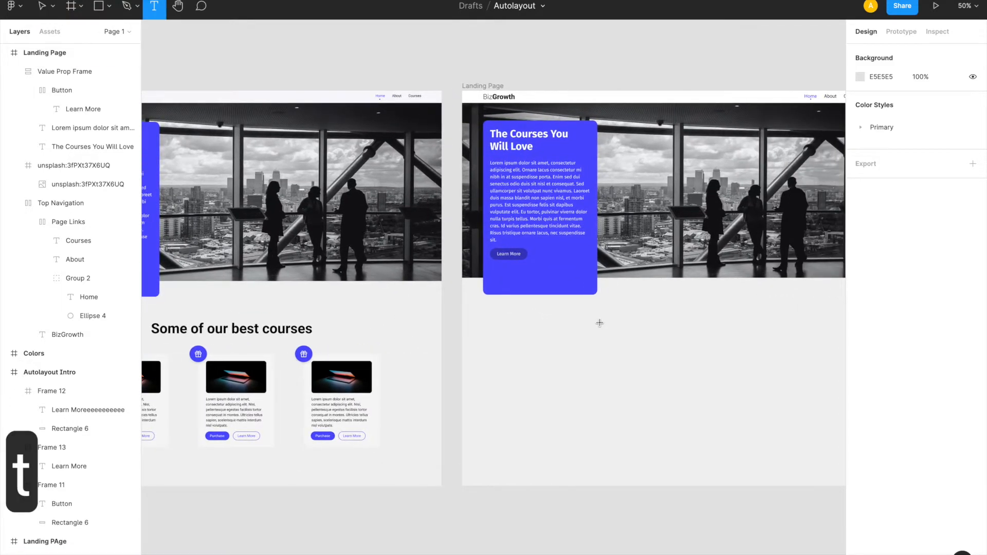
left_click_drag(599, 326, 705, 338)
type("Som")
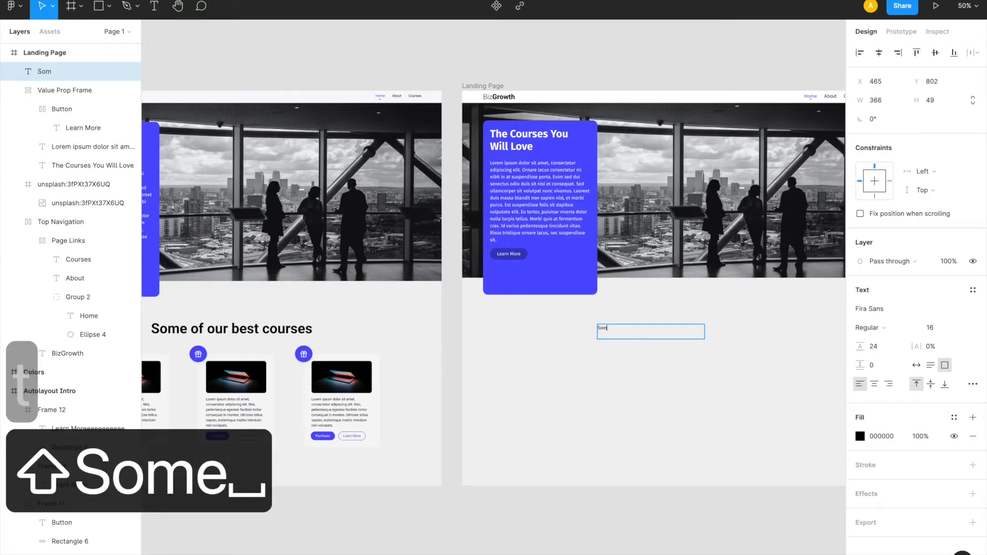
type("e of our best co")
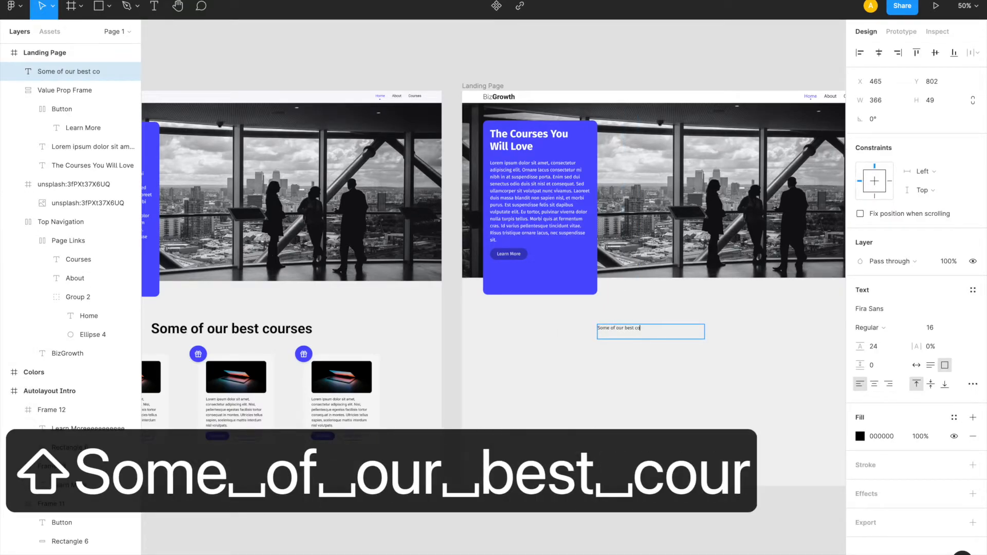
type("urses")
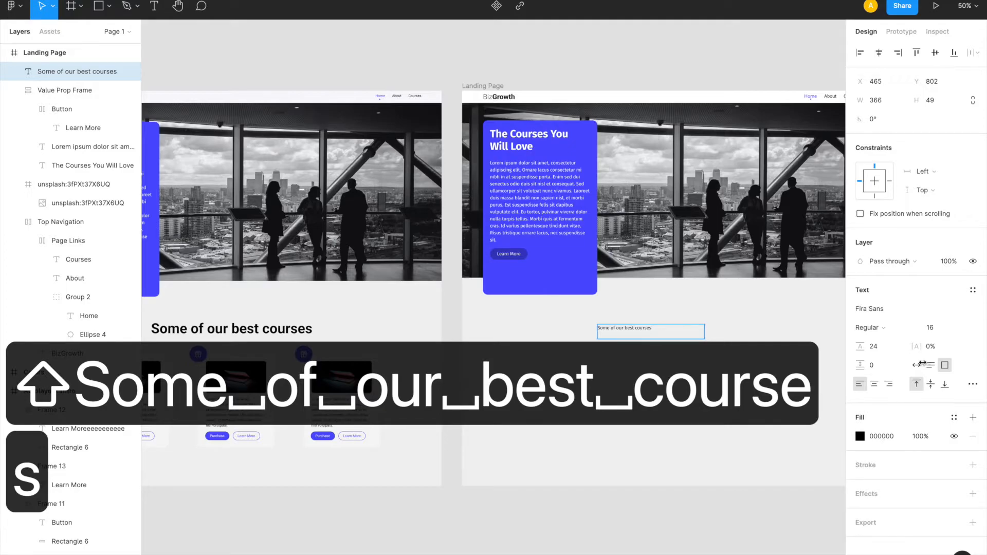
key("Escape")
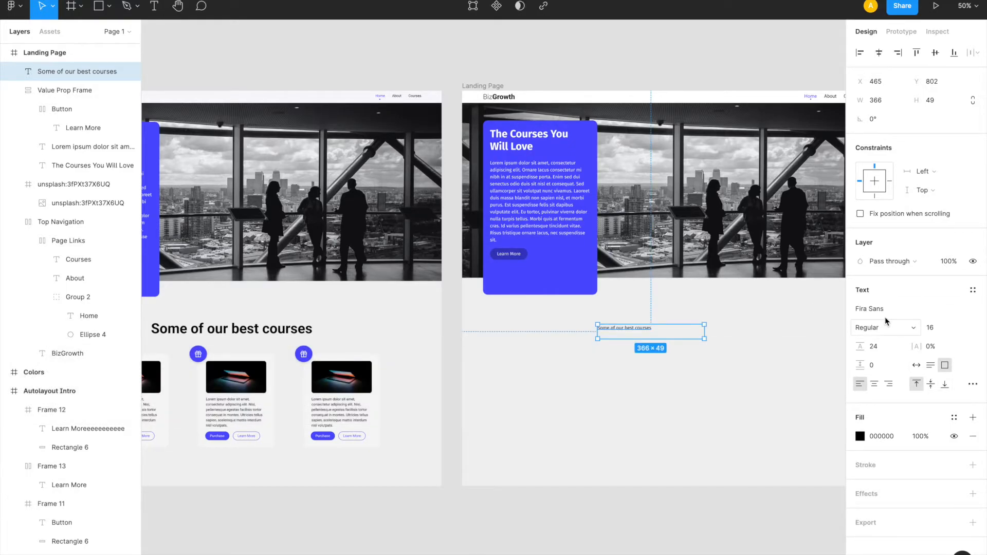
Format the new "Some of our best courses" heading with font size 48, line height 48, auto width and bold weight
double_click(276, 334)
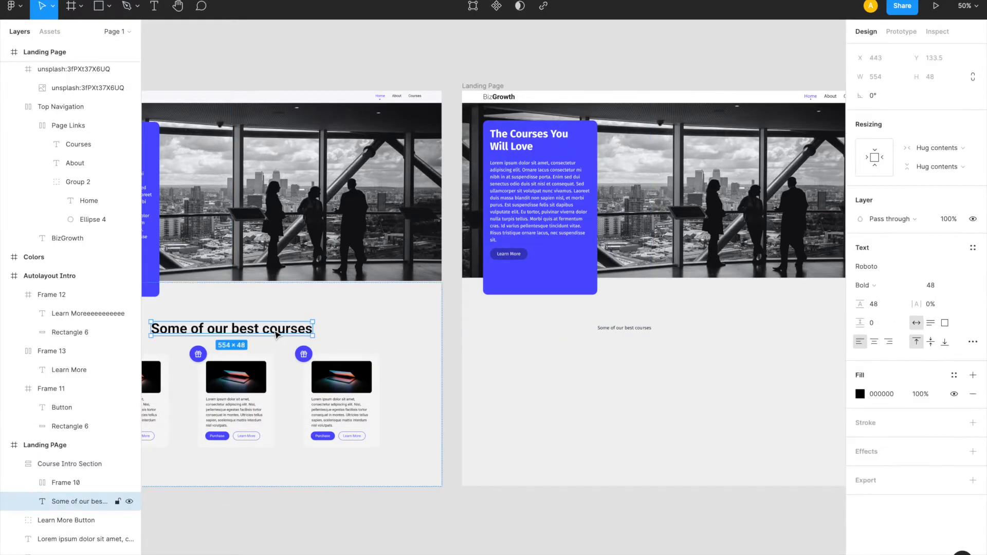
left_click(636, 328)
left_click(938, 326)
type("48")
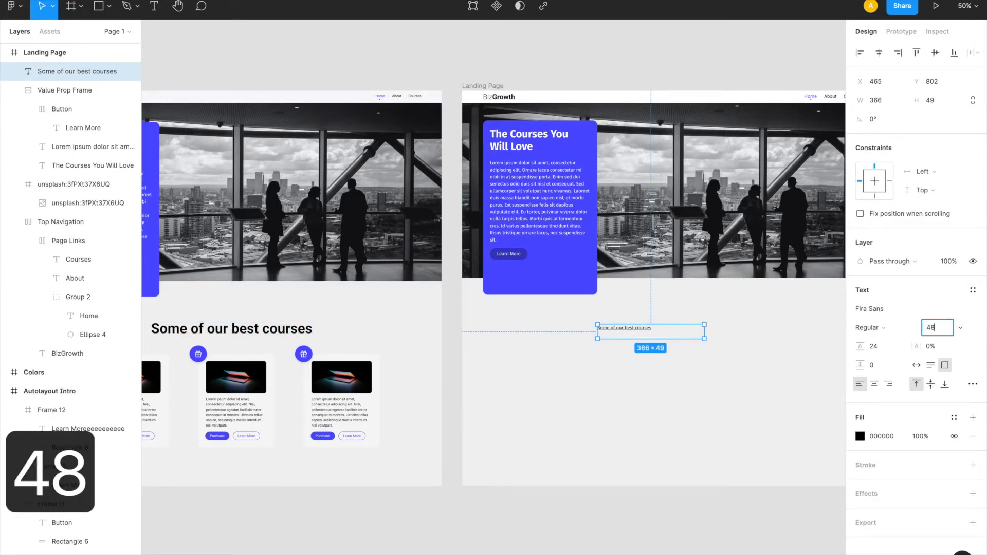
key("Return")
left_click(877, 348)
type("48")
key("Return")
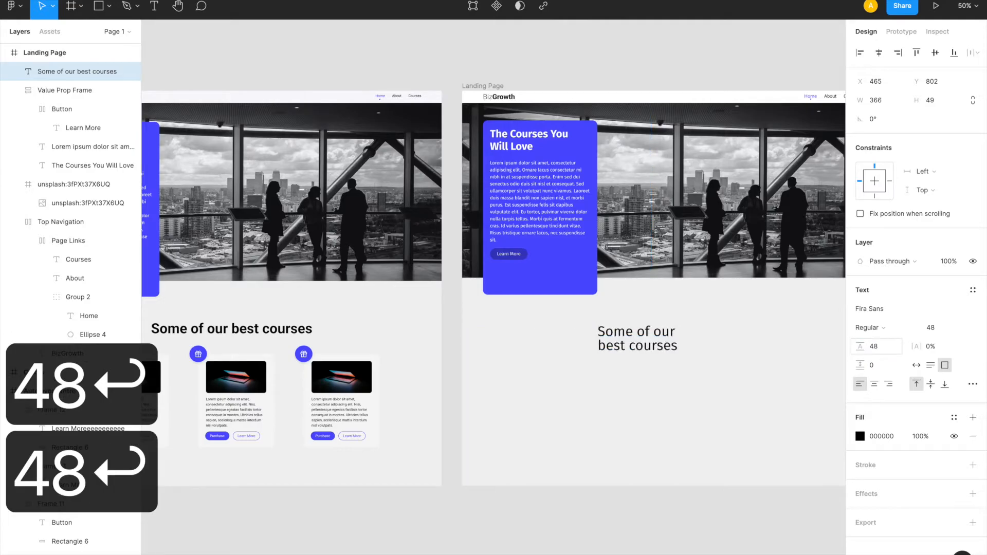
left_click(916, 365)
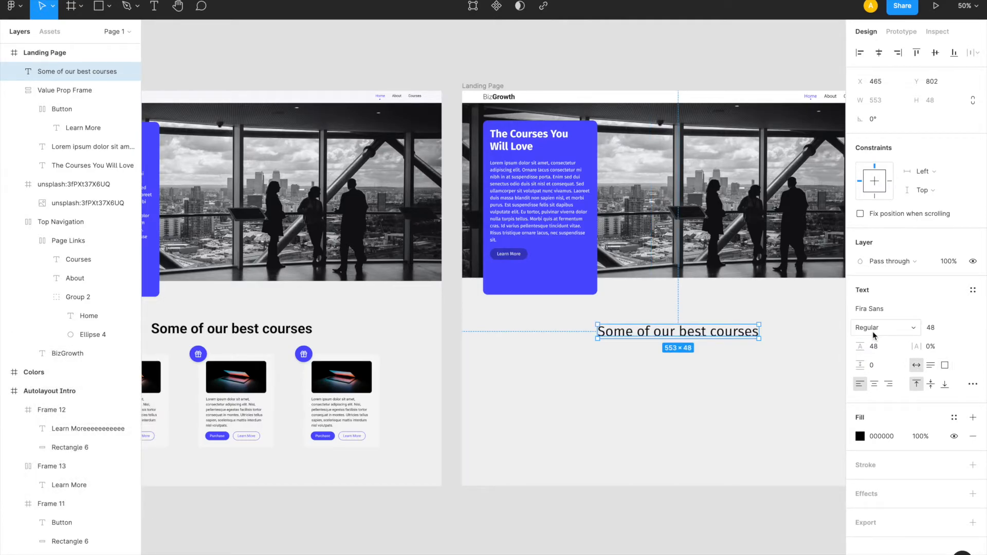
key("super+b")
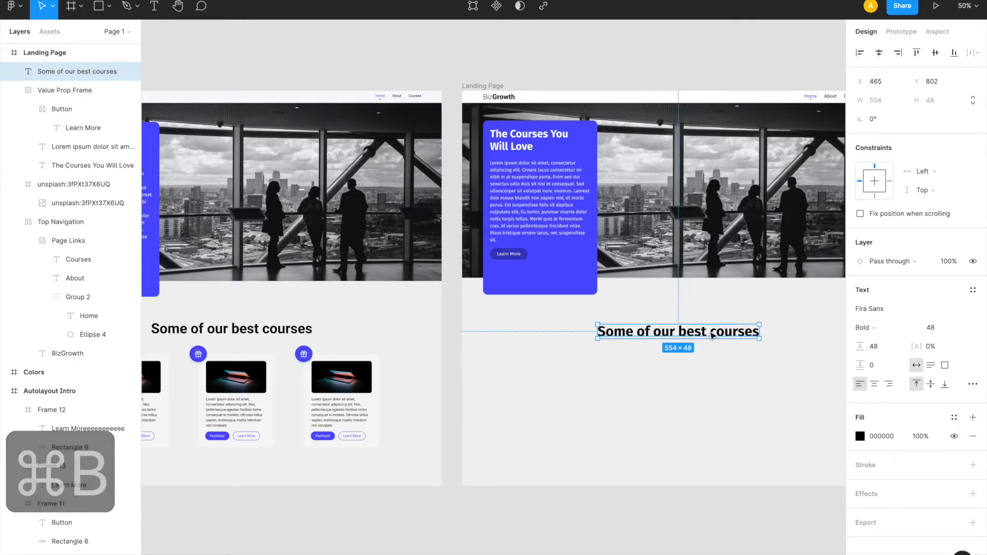
Move the new heading slightly up to about X 464, Y 786
left_click_drag(713, 337, 712, 331)
scroll(713, 332, "left", 3)
scroll(713, 331, "down", 1)
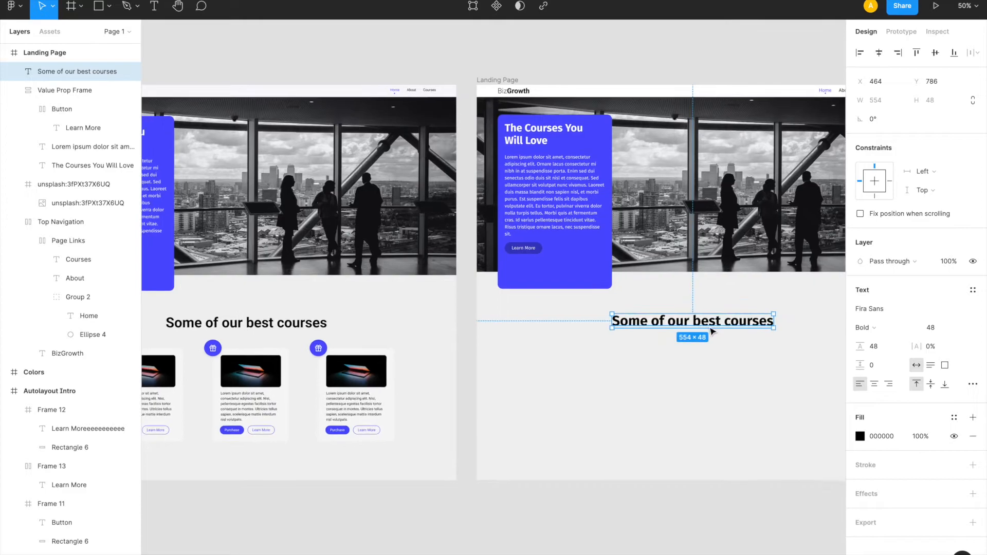
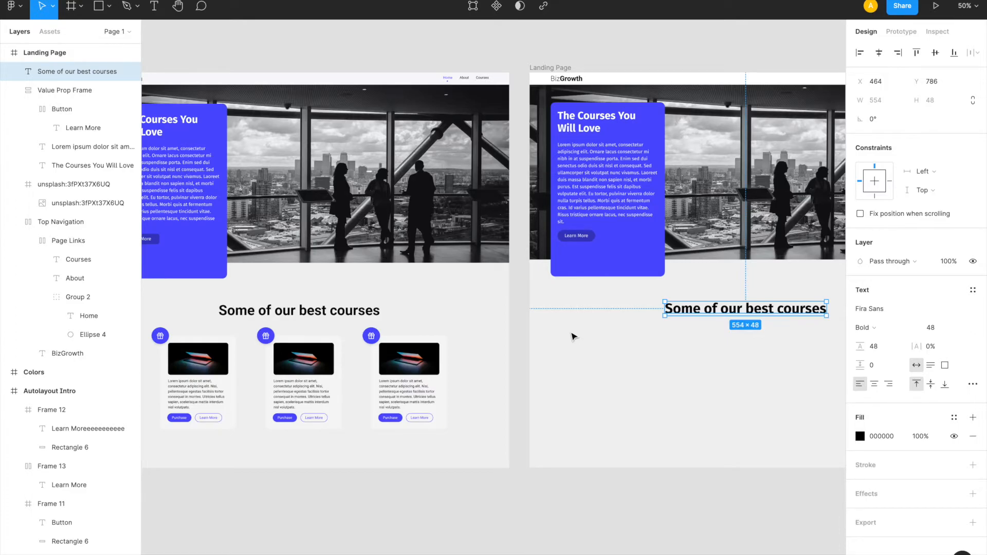
Draw a frame about 280 high below the new heading on its left side and set its width to 240
key("f")
left_click_drag(577, 329, 665, 411)
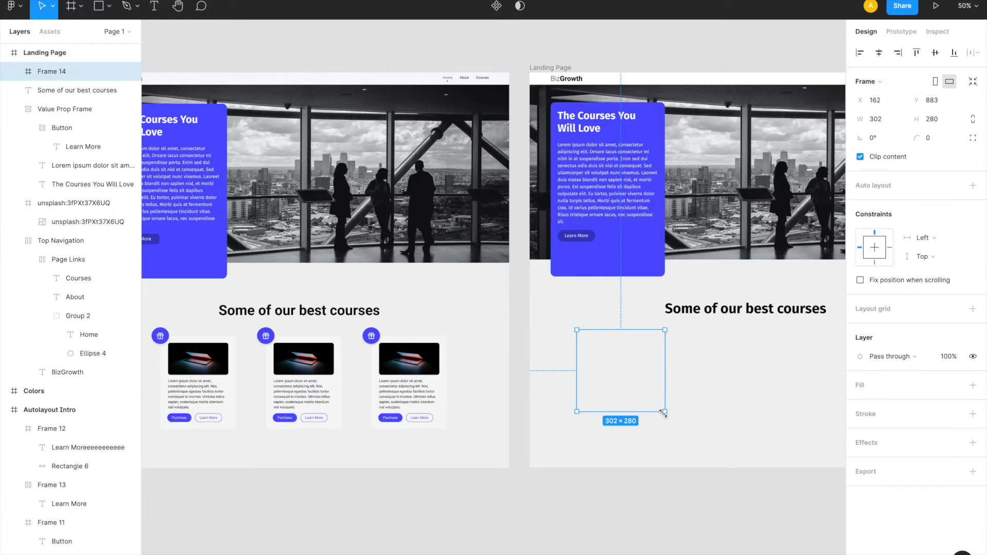
left_click(875, 119)
type("240")
key("Return")
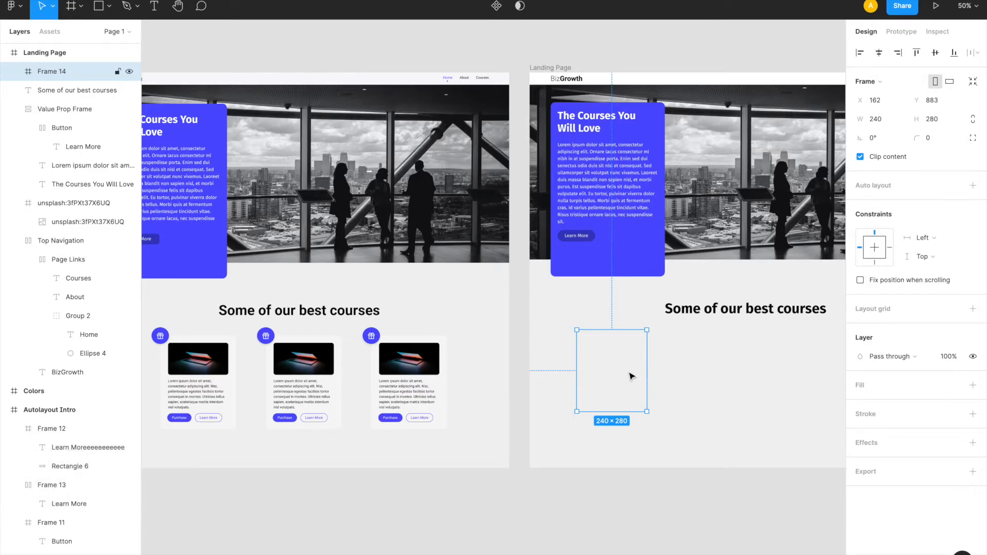
Give the new frame a solid off-white fill, FAFAFA, with 98 brightness
left_click(973, 385)
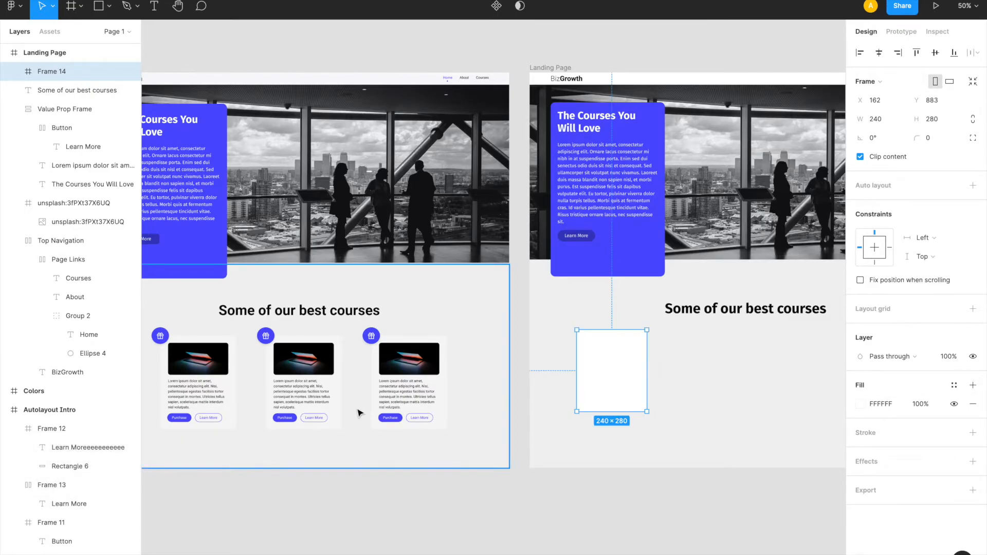
left_click(861, 404)
left_click(805, 488)
key("Up")
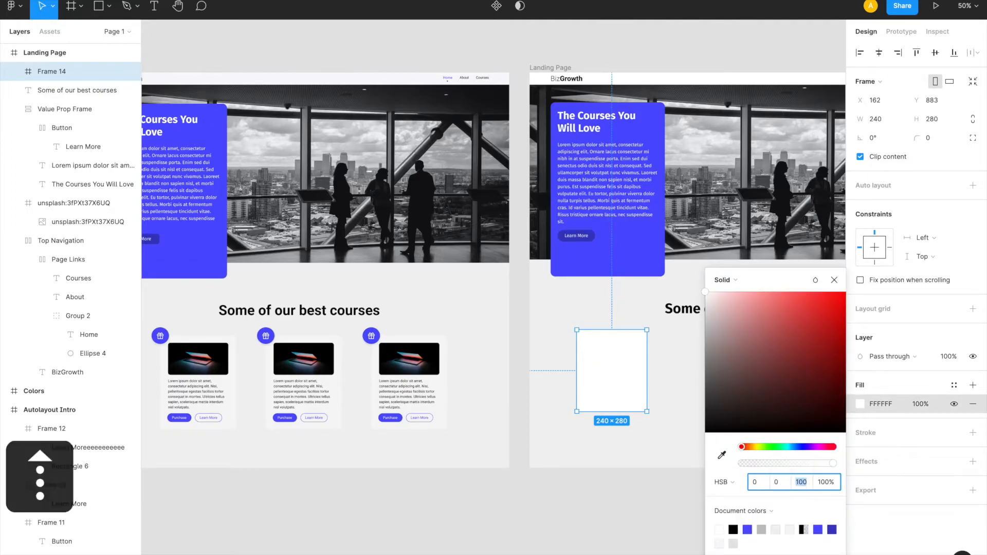
key("Down")
key("Down")
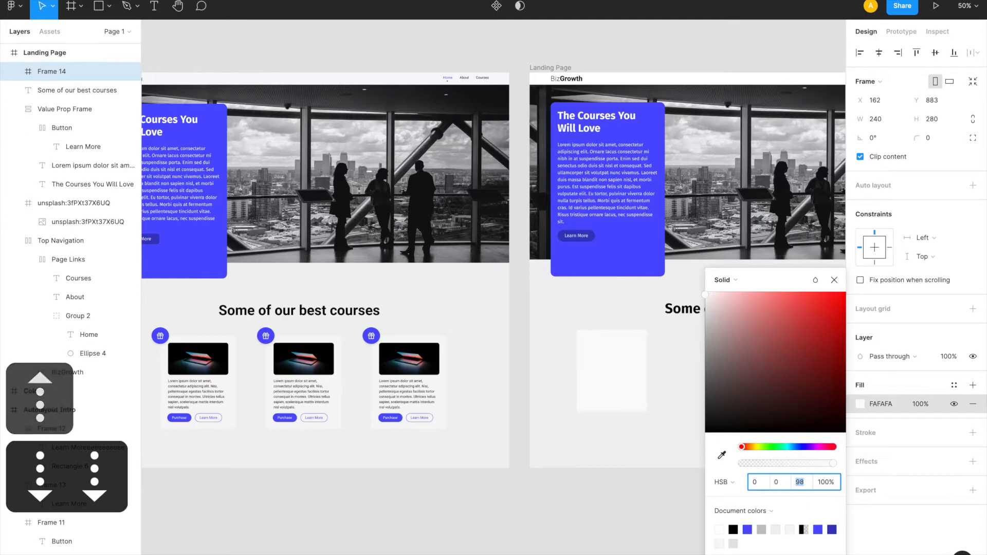
key("Down")
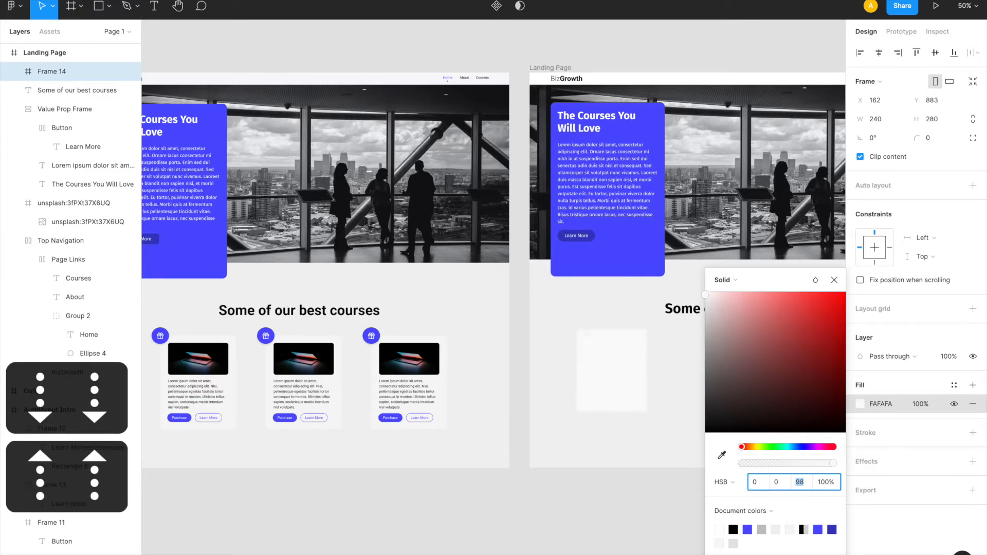
left_click(833, 281)
Set the off-white frame's corner radius to 16
left_click(930, 138)
type("16")
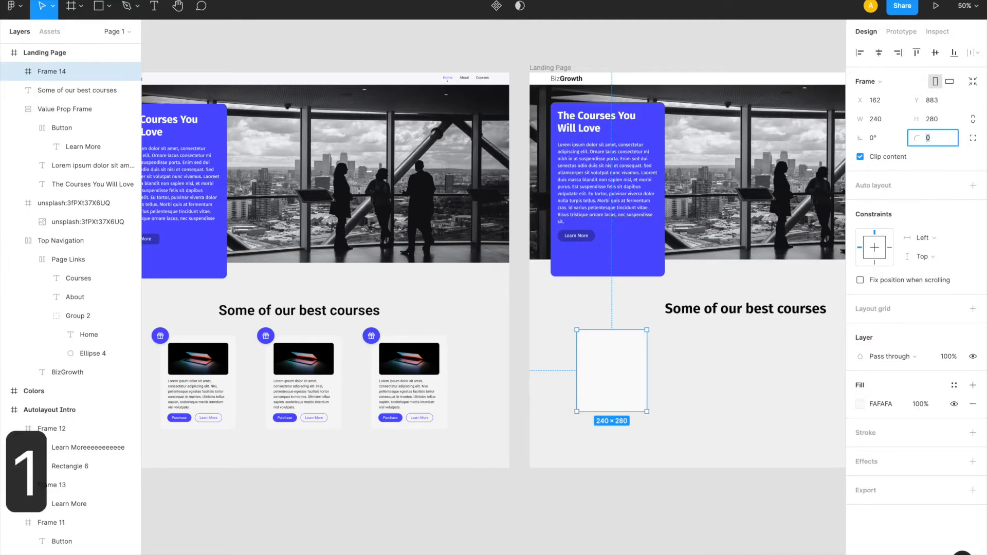
key("Return")
Rename the off-white frame as Card
scroll(623, 366, "up", 8)
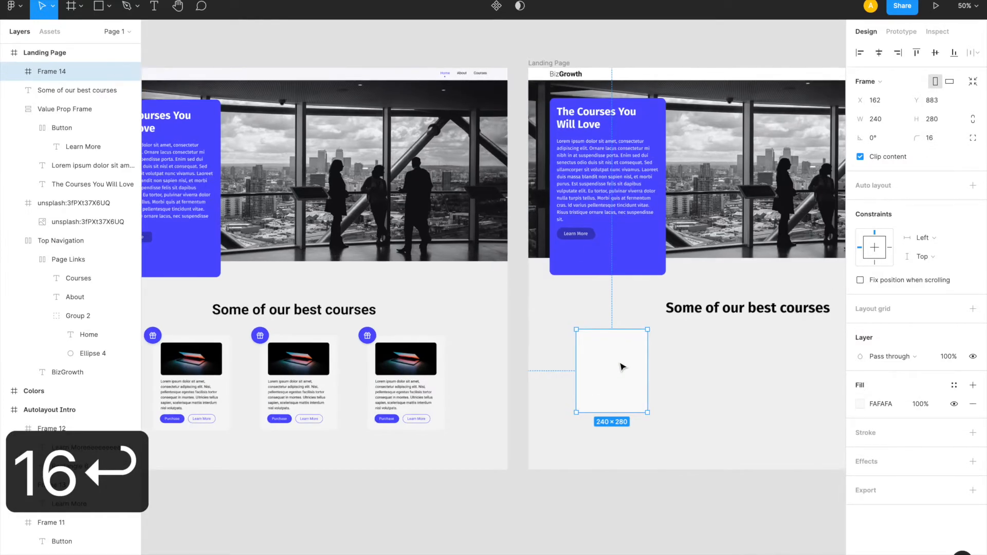
scroll(623, 366, "down", 4)
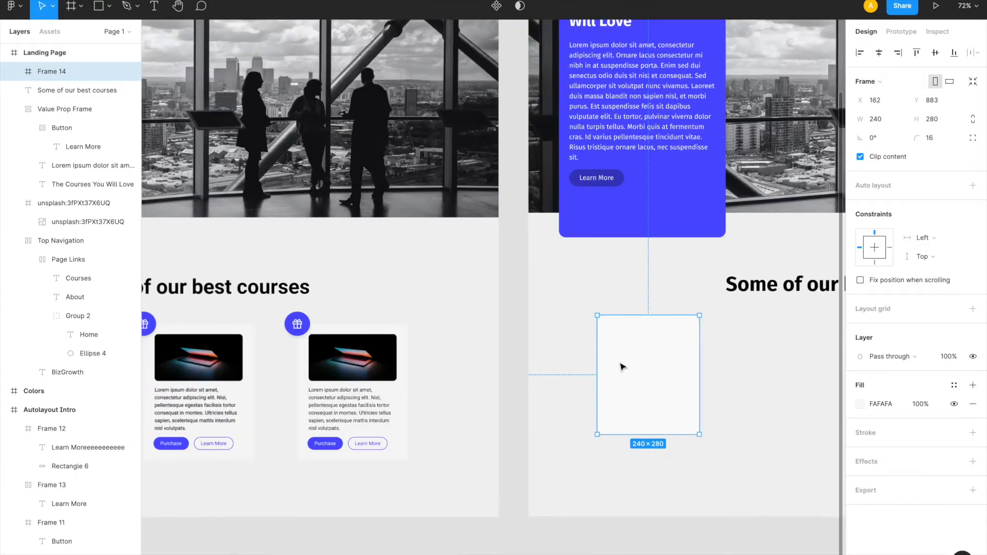
double_click(51, 71)
type("Card")
key("Return")
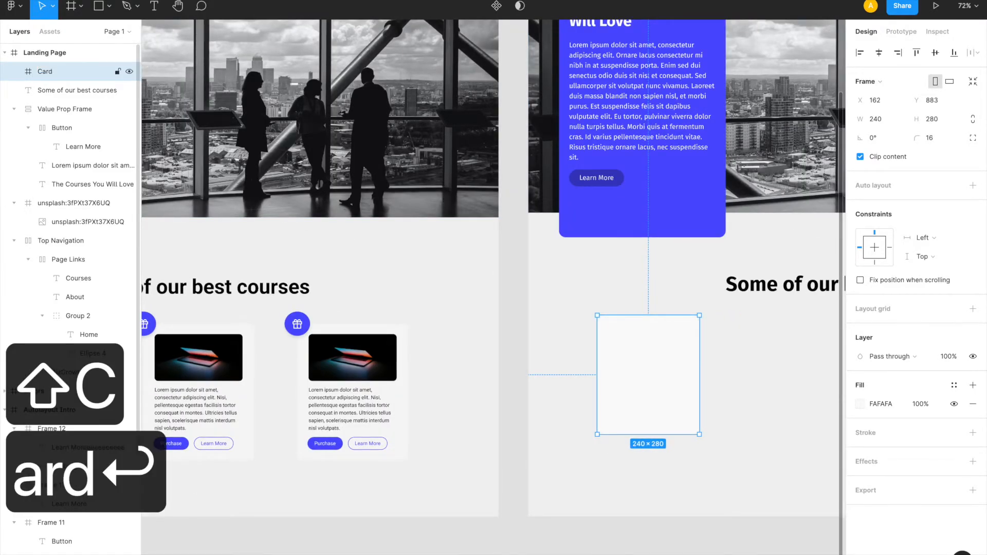
scroll(495, 307, "left", 5)
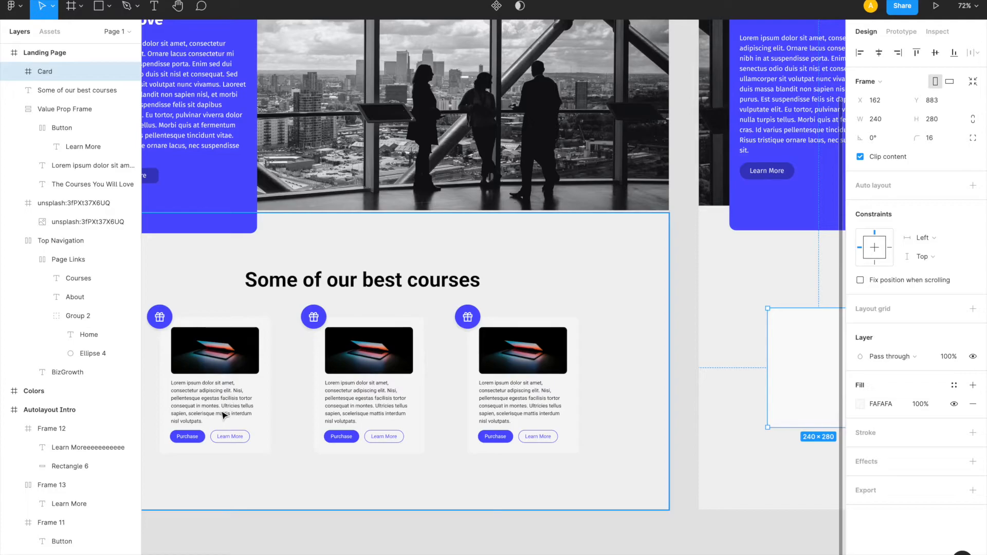
scroll(480, 383, "right", 8)
scroll(499, 390, "right", 1)
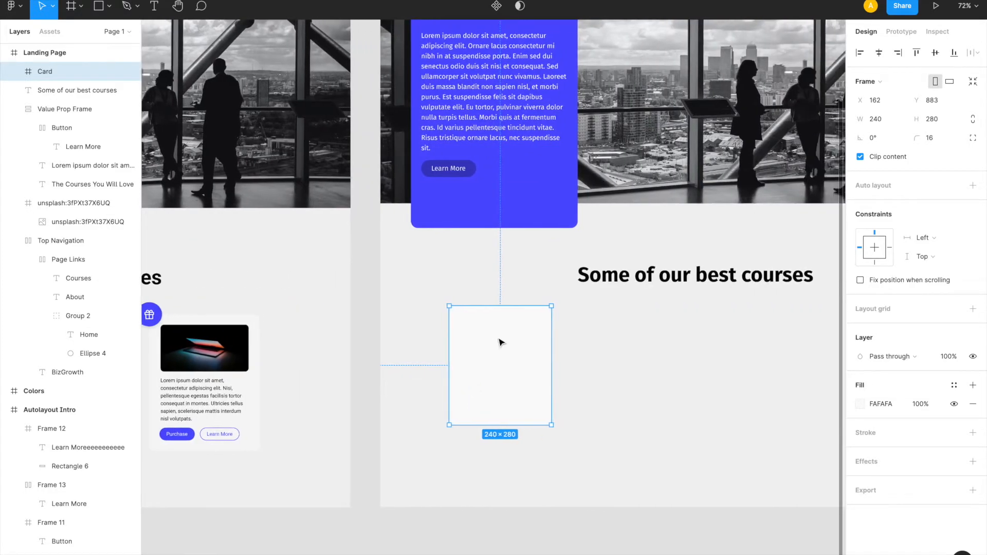
Draw a wide rectangle across the upper part of the Card frame as an image placeholder
key("r")
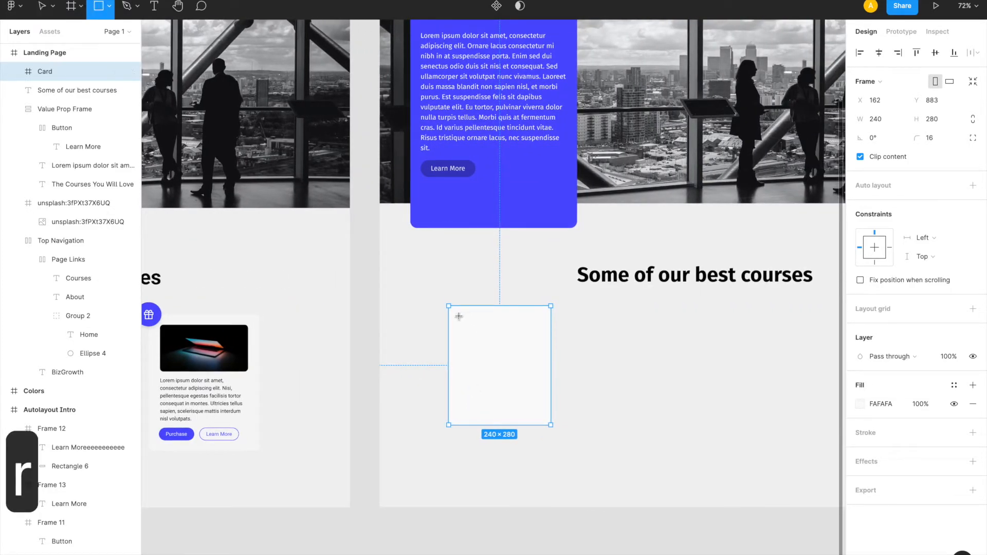
mouse_move(457, 315)
left_mouse_down()
mouse_move(523, 335)
mouse_move(539, 355)
left_mouse_up()
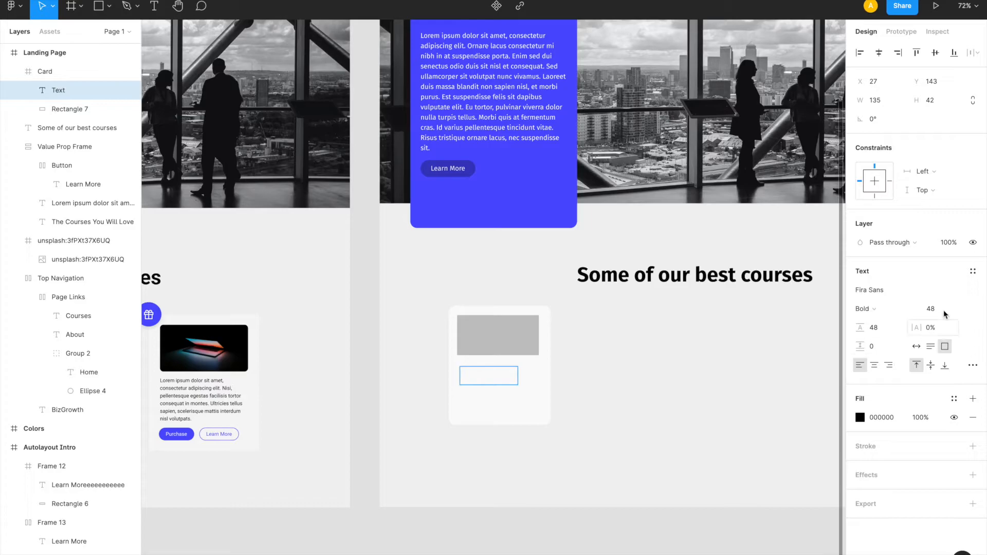
Add a text box about 135 × 42 below the rectangle with font size 16, line height 16 and the text asadds
type("16")
key("Return")
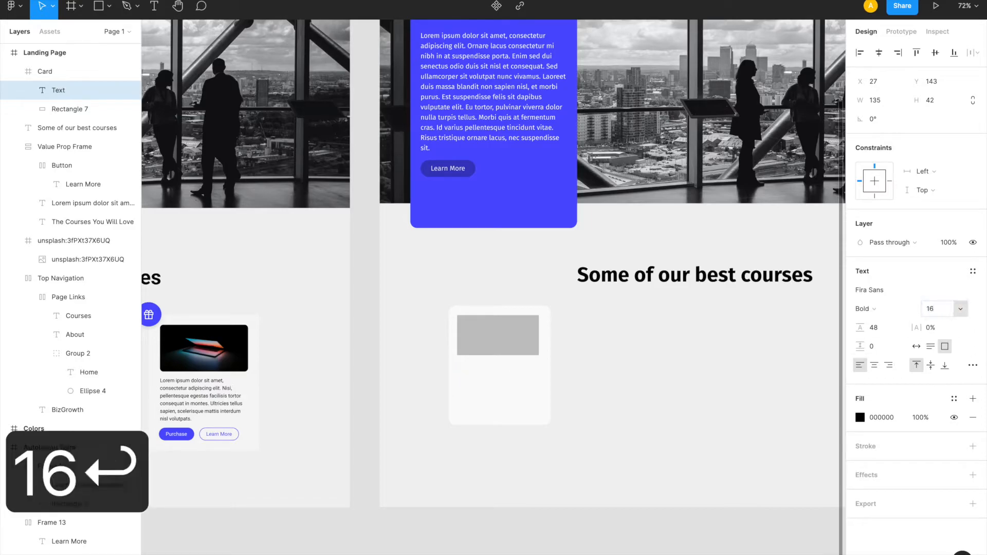
left_click(469, 380)
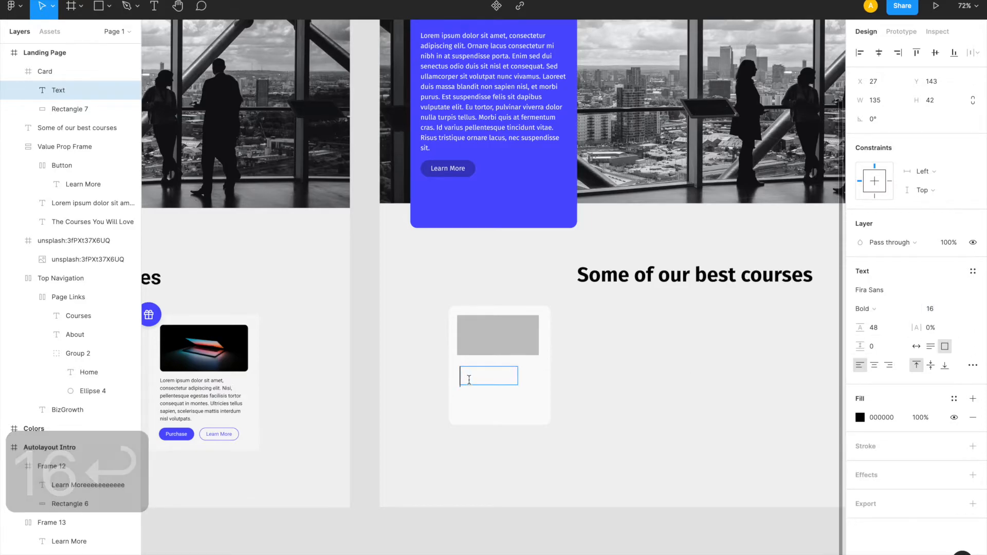
left_click(884, 334)
type("16")
key("Return")
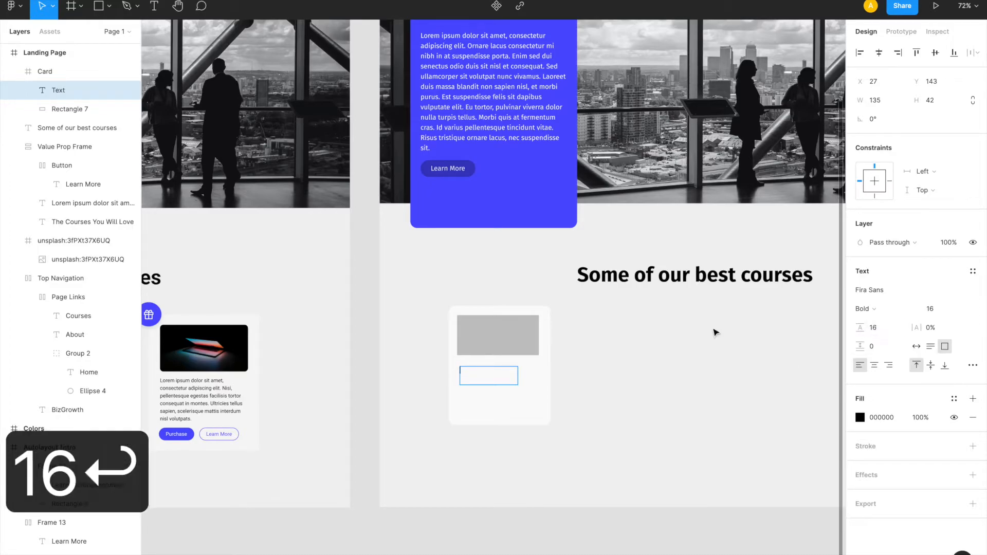
type("asadds")
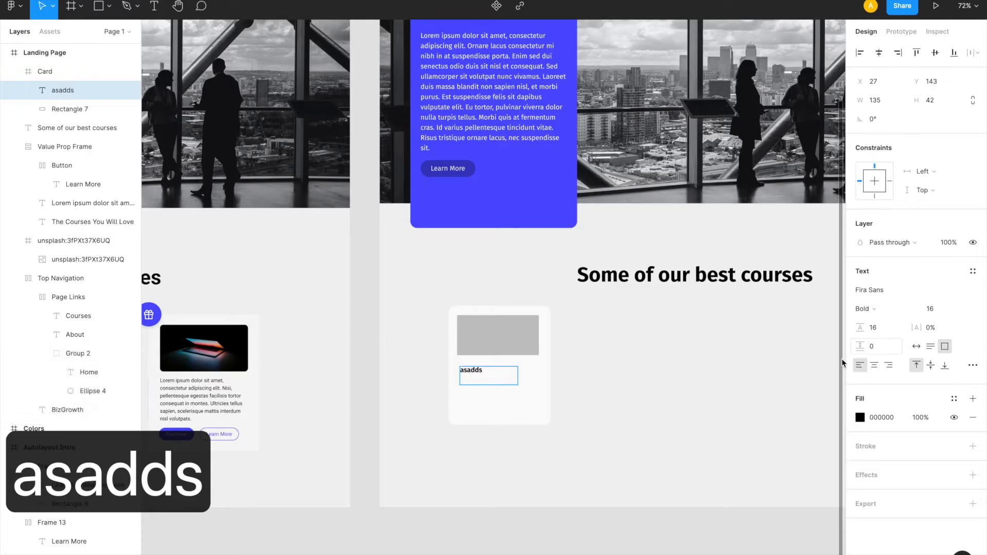
Replace the placeholder text with five generated sentences using the Lorem ipsum plugin
right_click(484, 370)
left_click(484, 370)
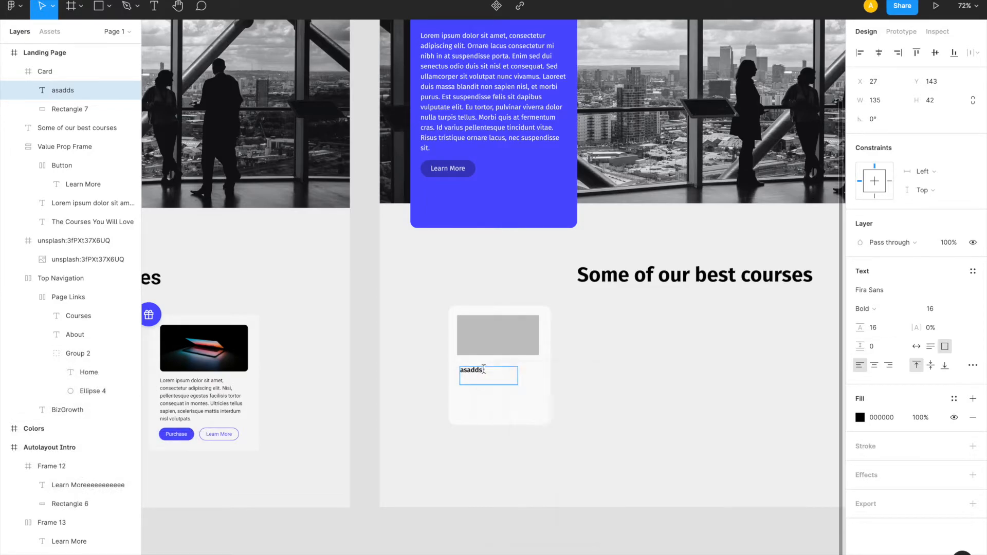
left_click(12, 6)
mouse_move(29, 58)
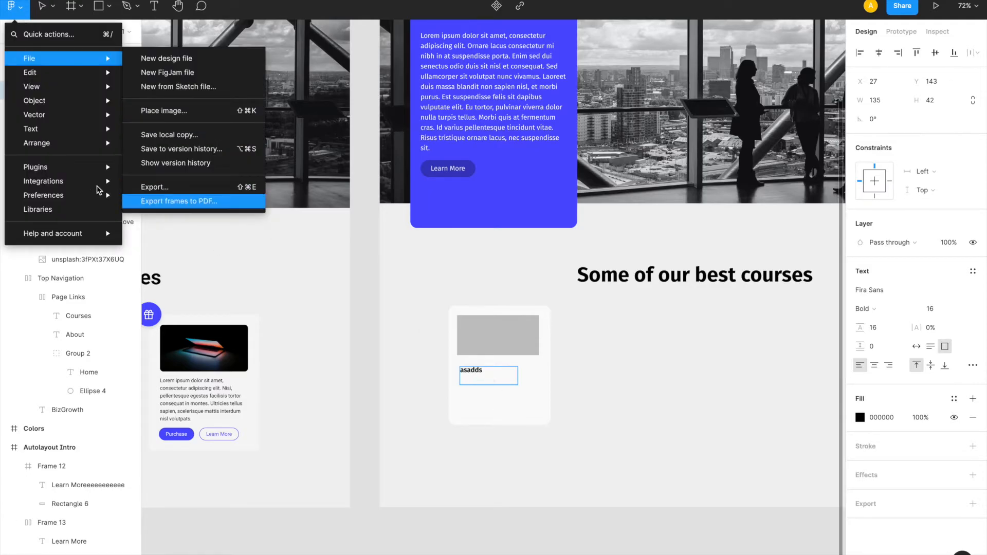
mouse_move(90, 175)
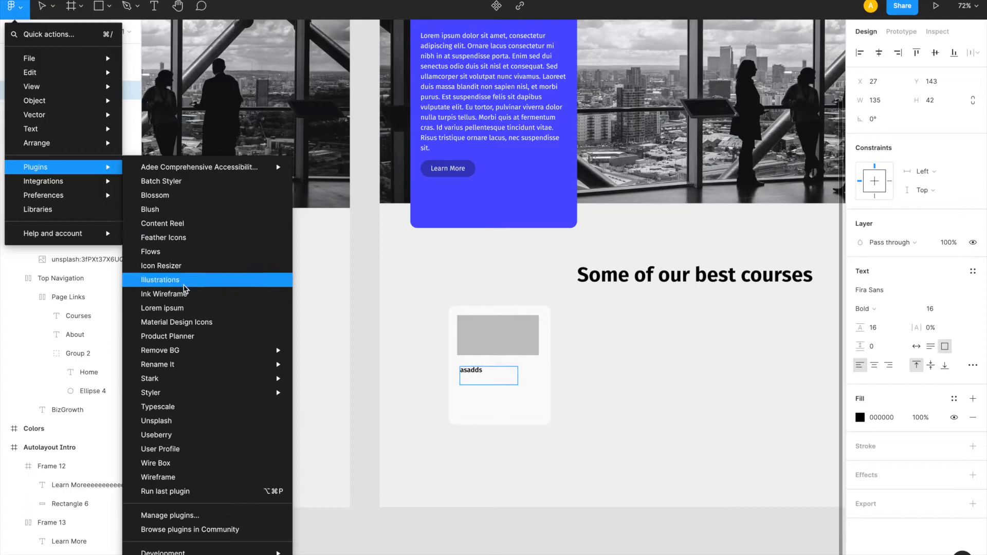
left_click(190, 309)
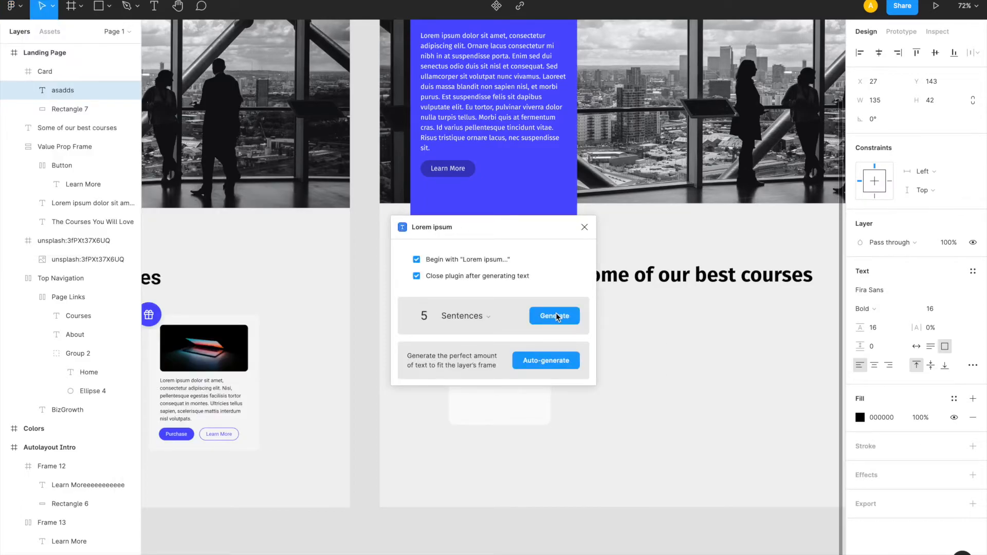
left_click(560, 320)
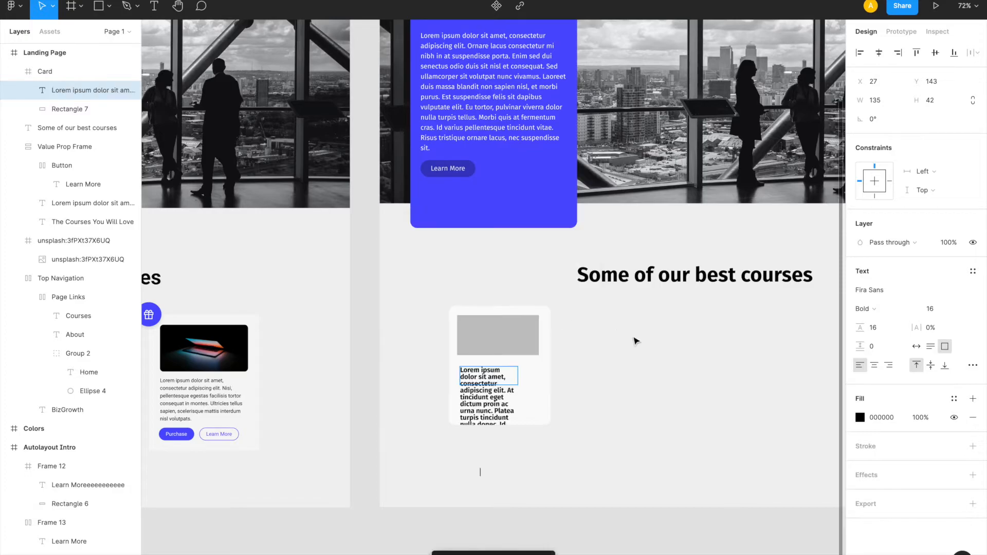
Widen the paragraph to about 203, set it to auto height and move it up directly beneath the rectangle
left_click_drag(517, 370, 546, 368)
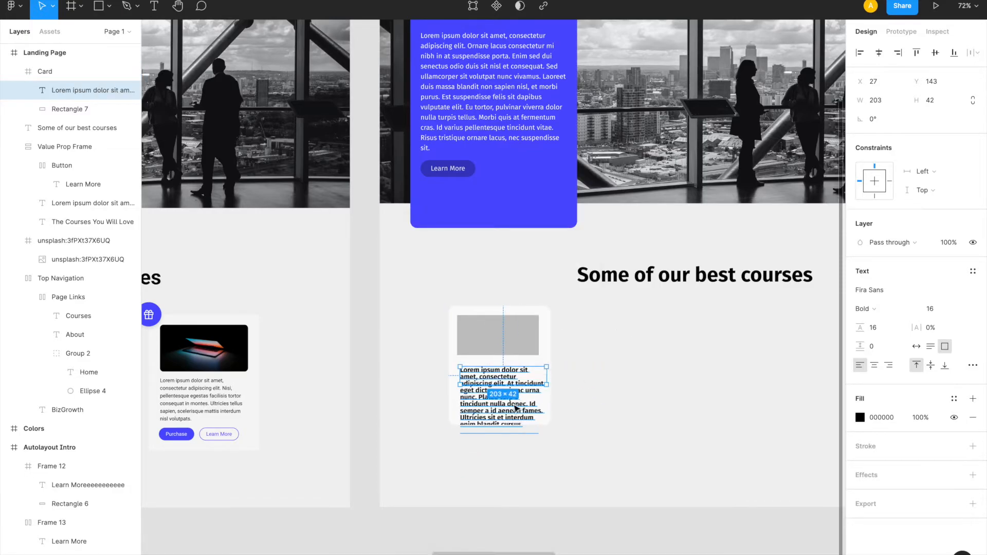
left_click(931, 347)
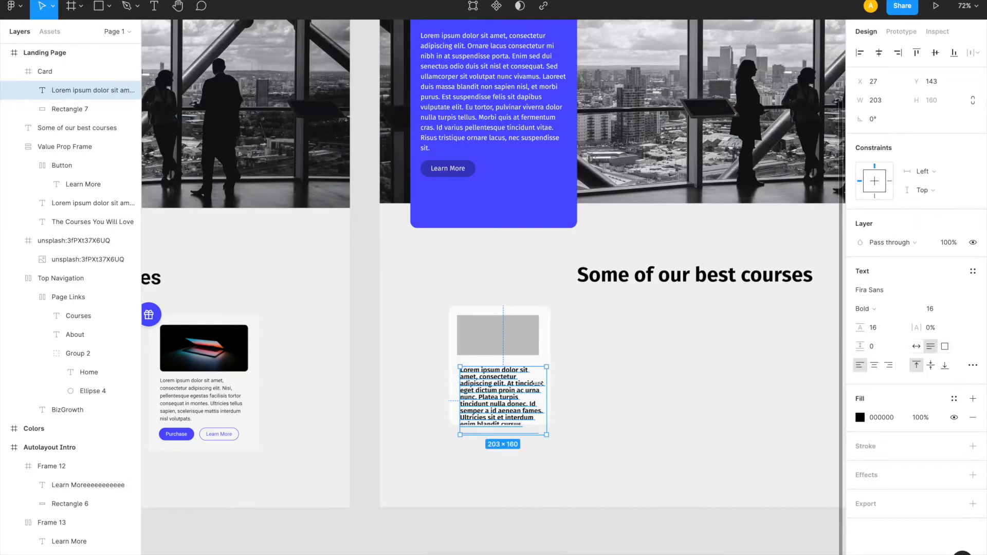
mouse_move(508, 390)
left_mouse_down()
mouse_move(507, 343)
mouse_move(508, 380)
left_mouse_up()
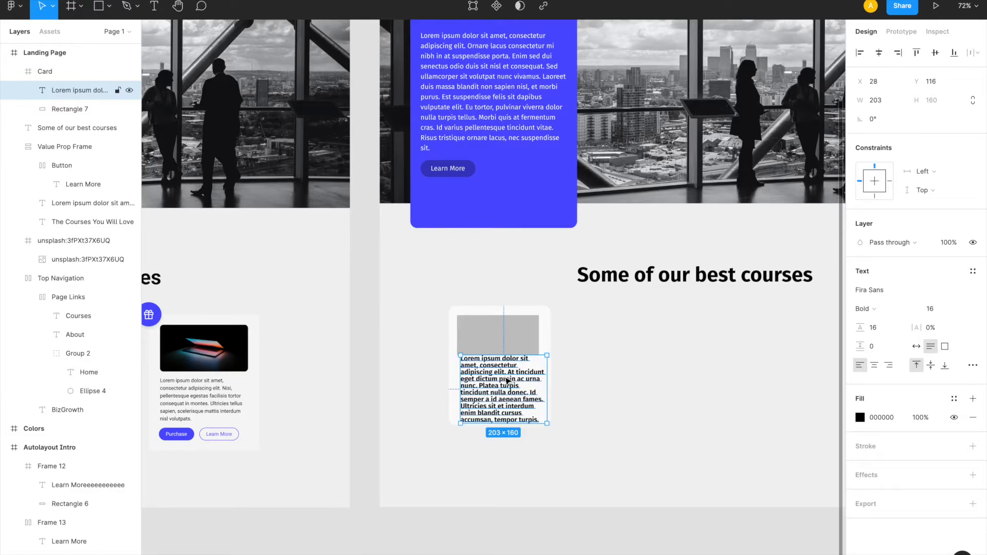
Delete the end of the card paragraph, keeping the text up to "semper a i"
double_click(495, 407)
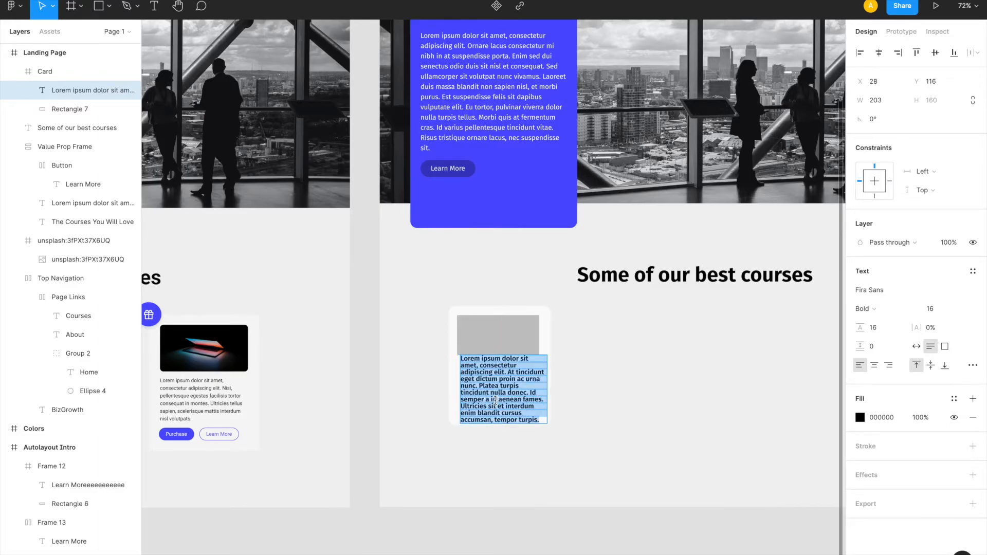
left_click(494, 400)
left_click_drag(493, 400, 540, 421)
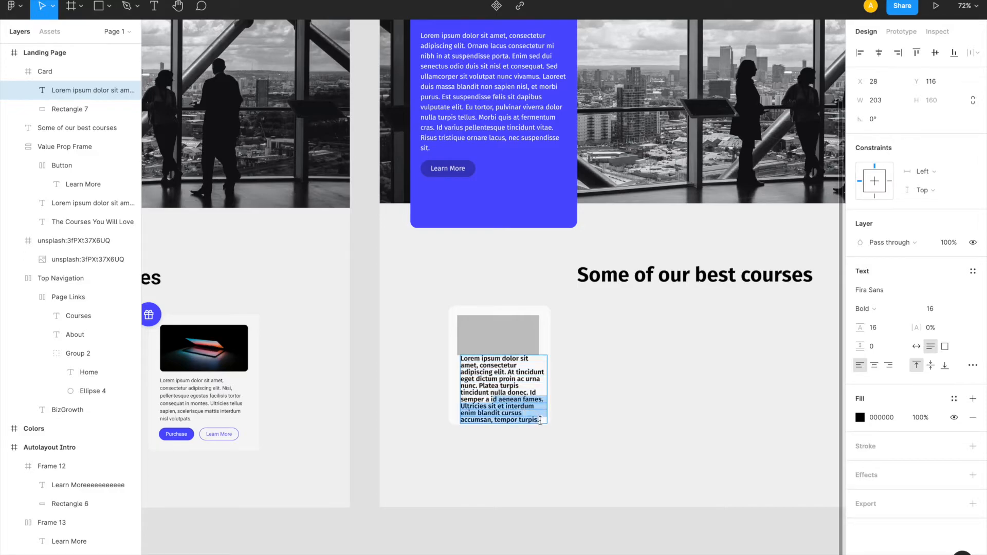
key("BackSpace")
key("Escape")
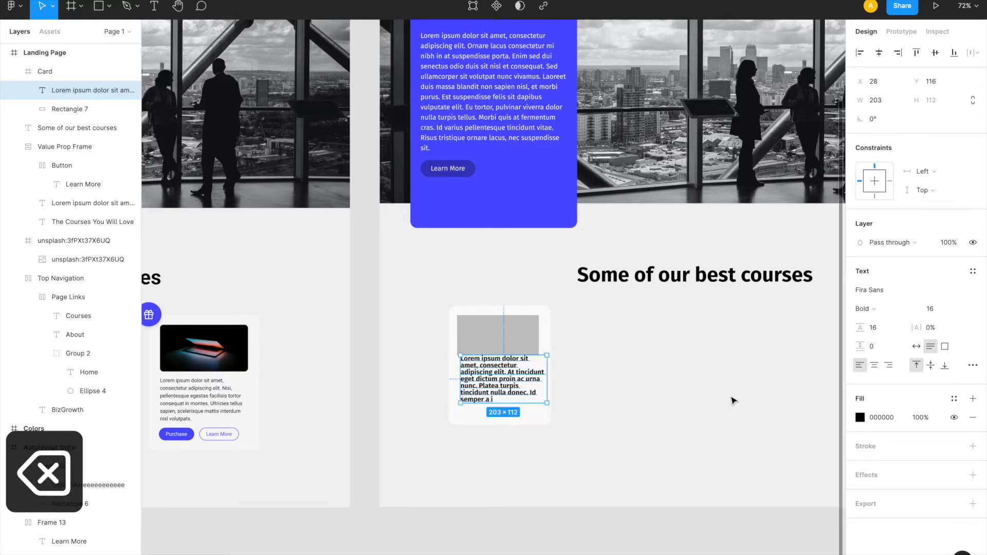
Set the card paragraph's line height to 24 and move it to about X 22, Y 123
left_click(883, 329)
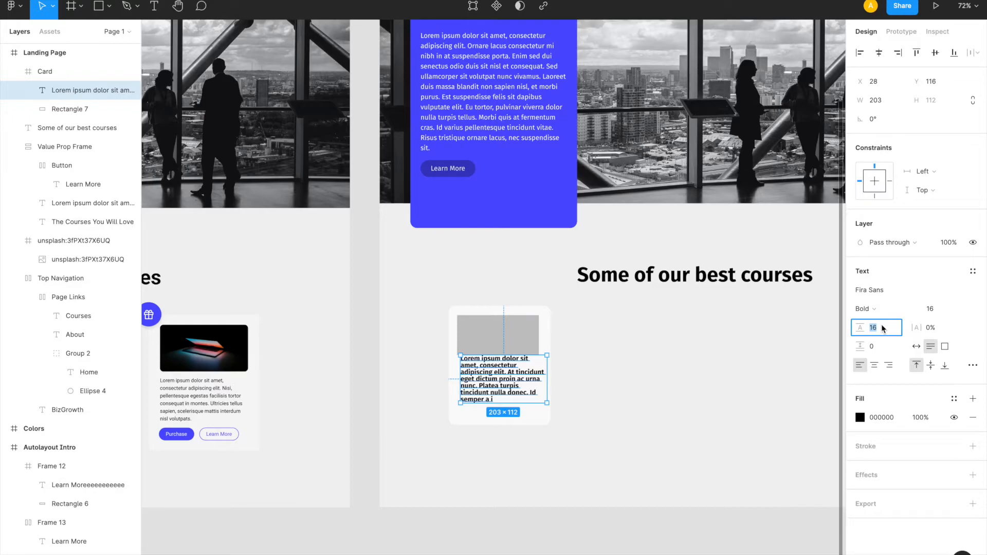
type("24")
key("Return")
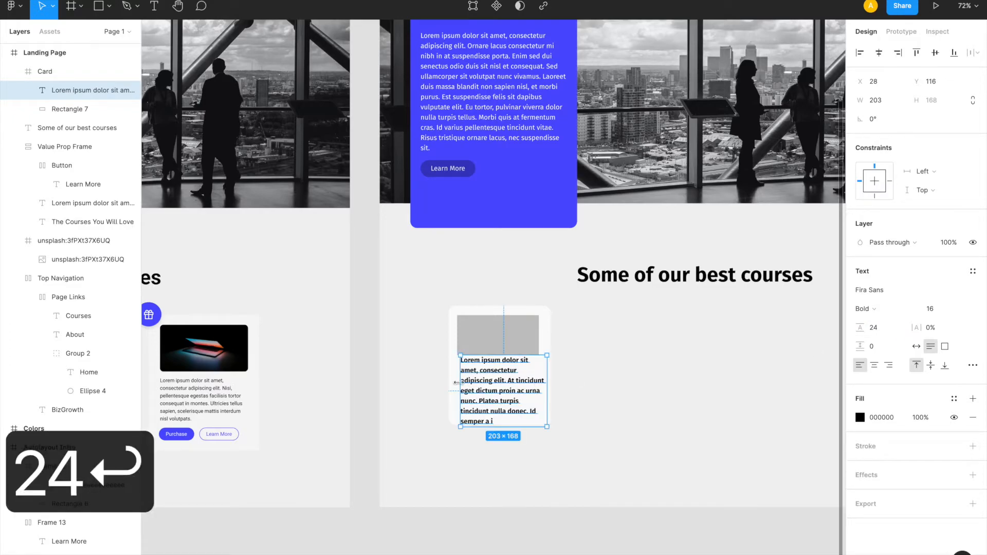
left_click_drag(494, 397, 494, 400)
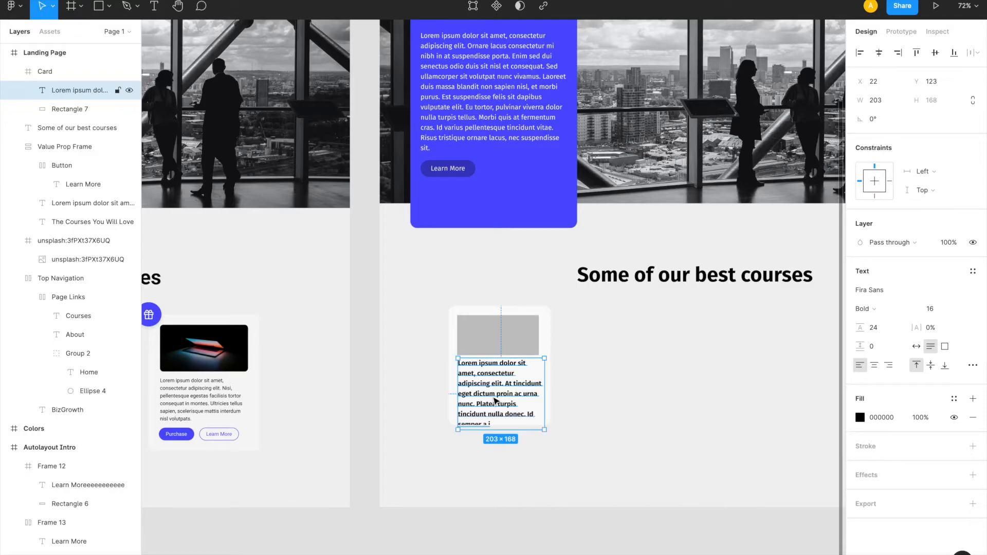
Change the card paragraph's font to Roboto in Regular weight
key("super+b")
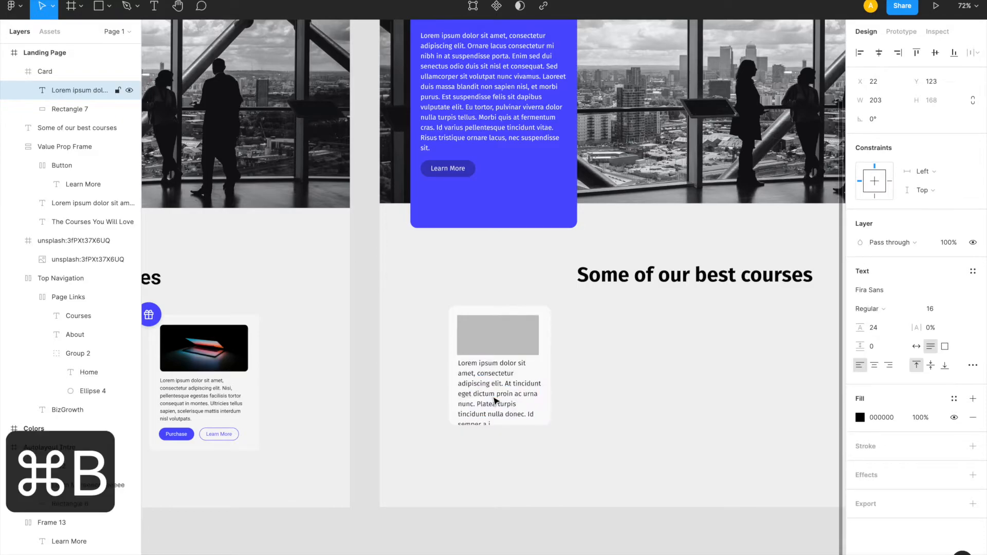
left_click(859, 289)
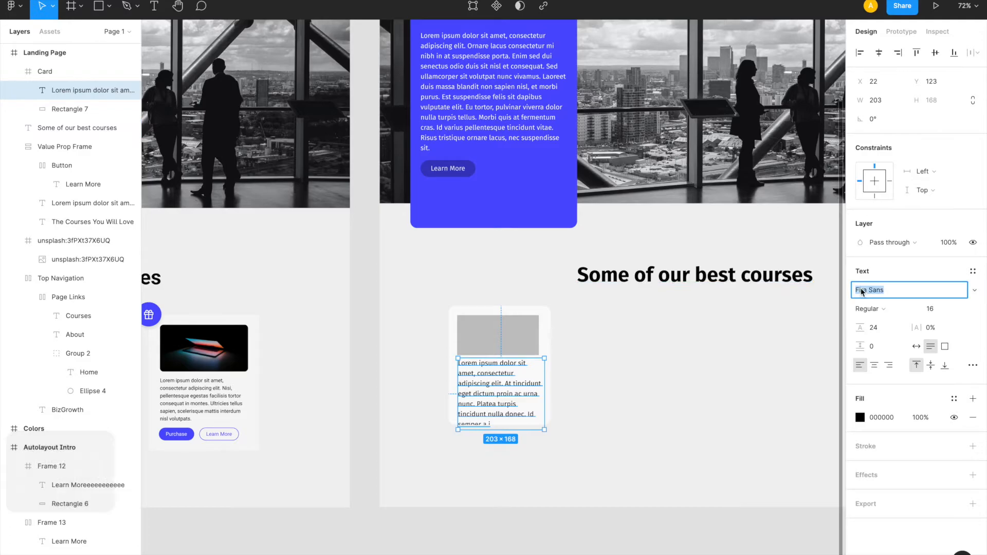
type("Roboto")
key("Return")
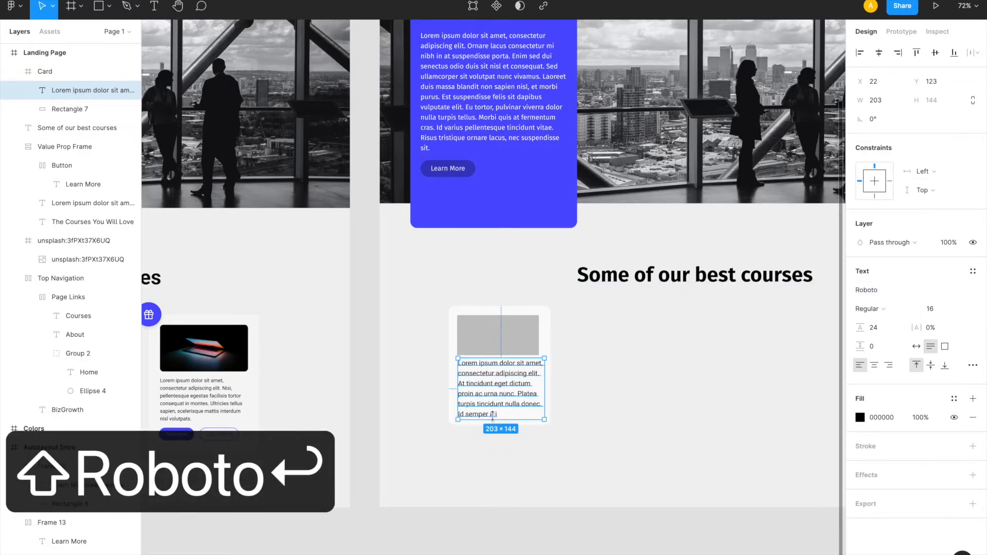
left_click(708, 382)
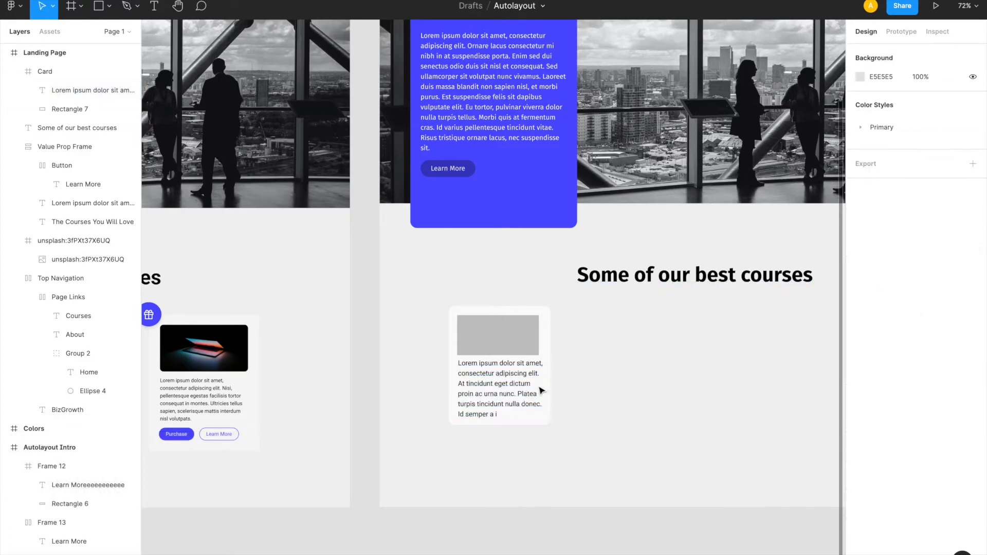
Reduce the card paragraph's font size to 14 and its line height to 21
double_click(487, 383)
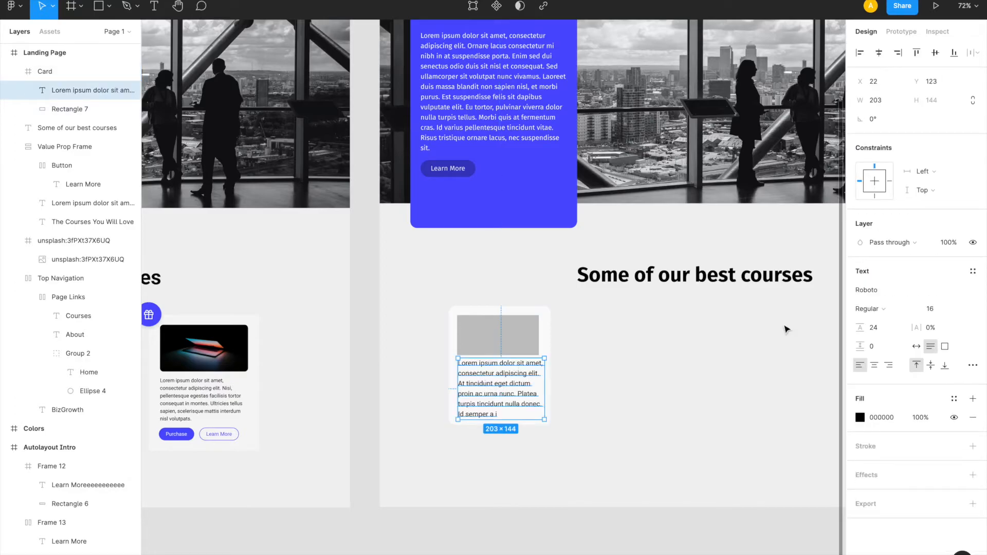
left_click(943, 310)
key("Down")
key("Down")
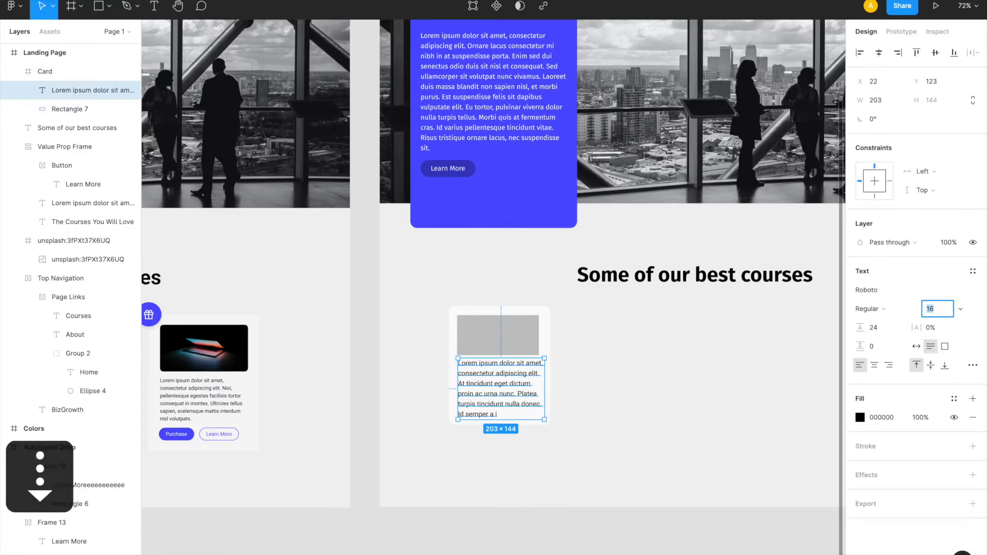
left_click(875, 328)
key("Down")
key("Down")
key("Down")
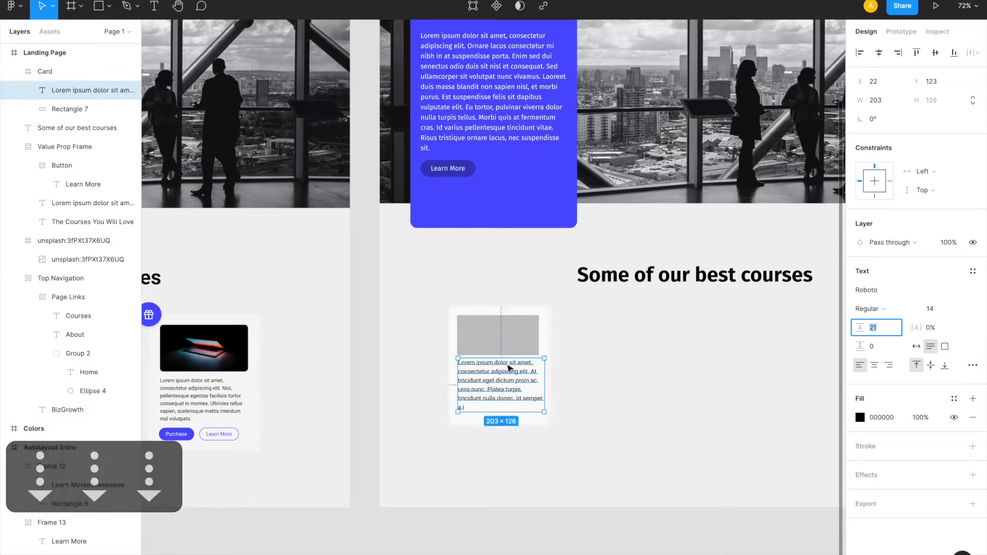
Nudge the paragraph to X 23, Y 125 and extend the Card frame downward to a height of 310
left_click(498, 388)
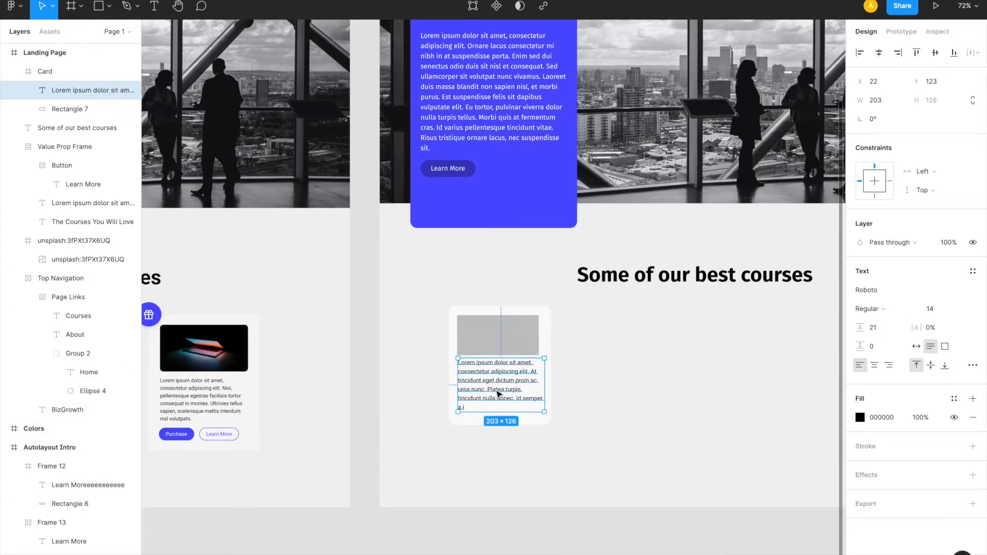
left_click_drag(499, 393, 499, 394)
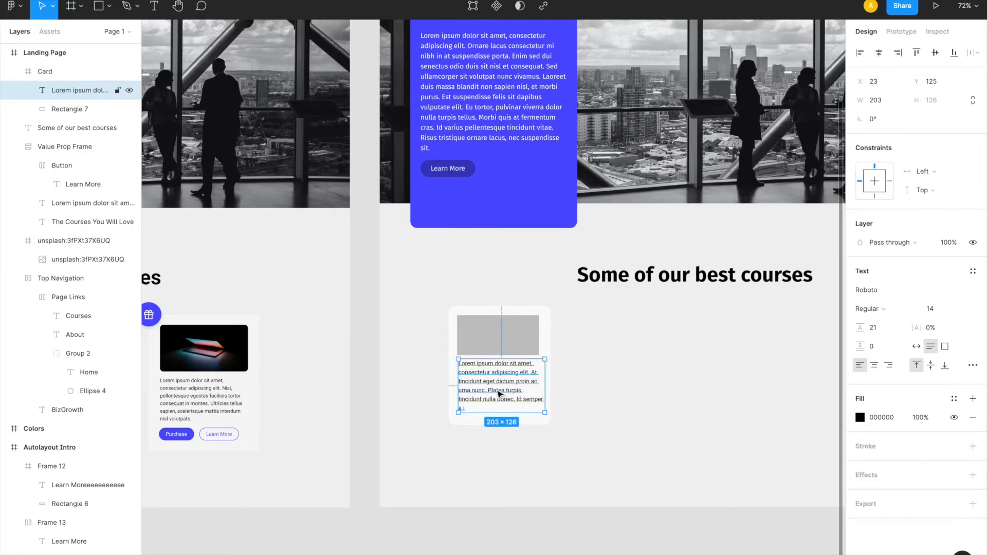
left_click(492, 429)
left_click_drag(489, 426, 489, 438)
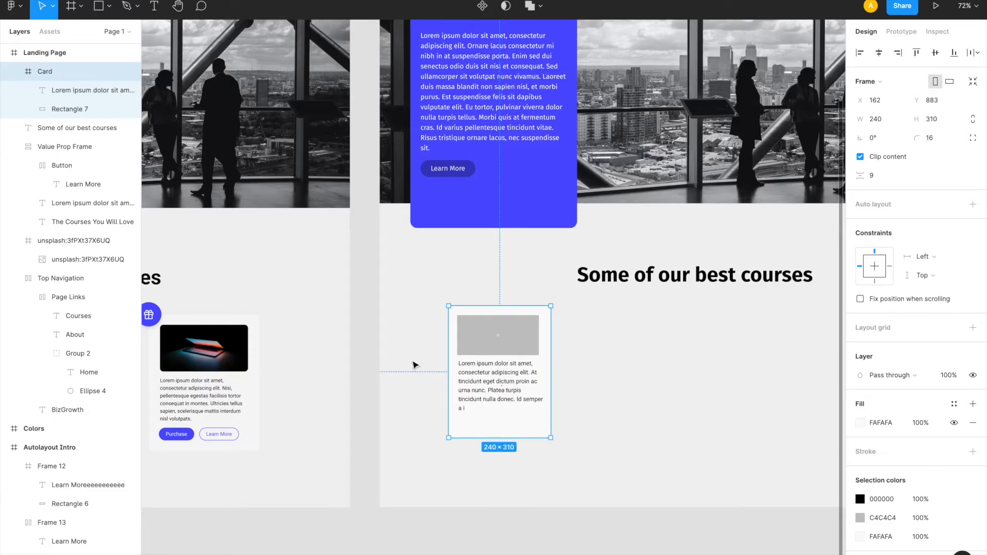
Copy the Learn More button from the value prop frame into the Card and place it below the paragraph
double_click(435, 172)
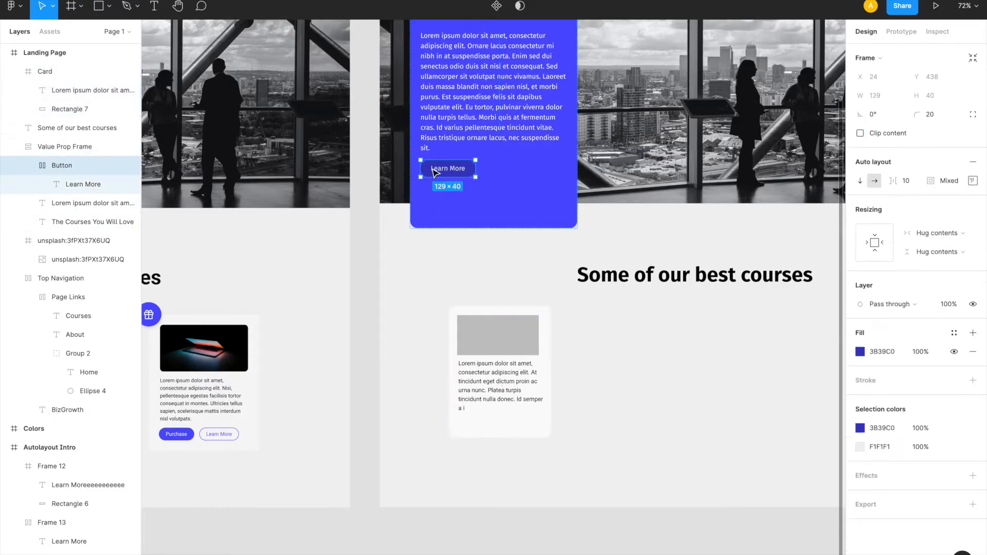
key("super+c")
left_click(487, 430)
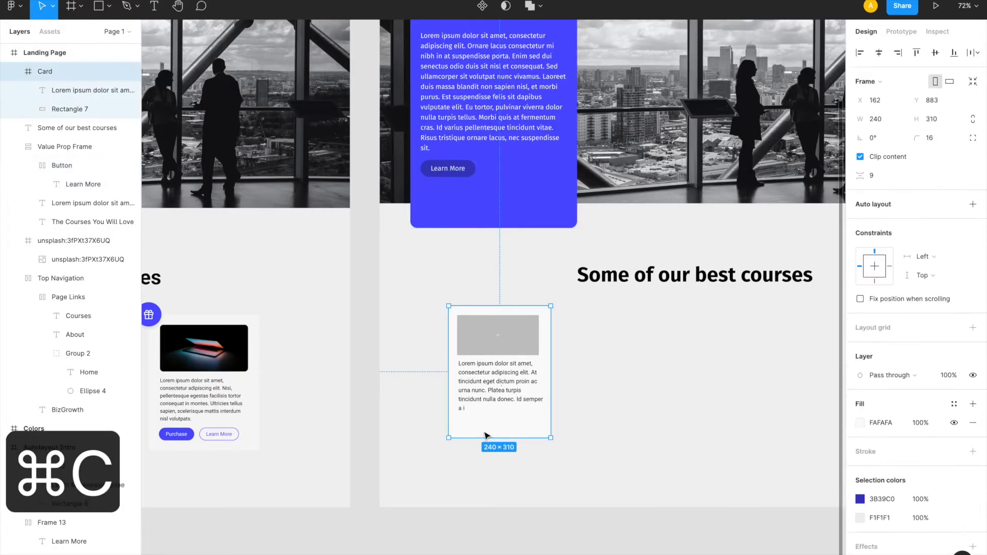
scroll(487, 431, "up", 1)
key("super+v")
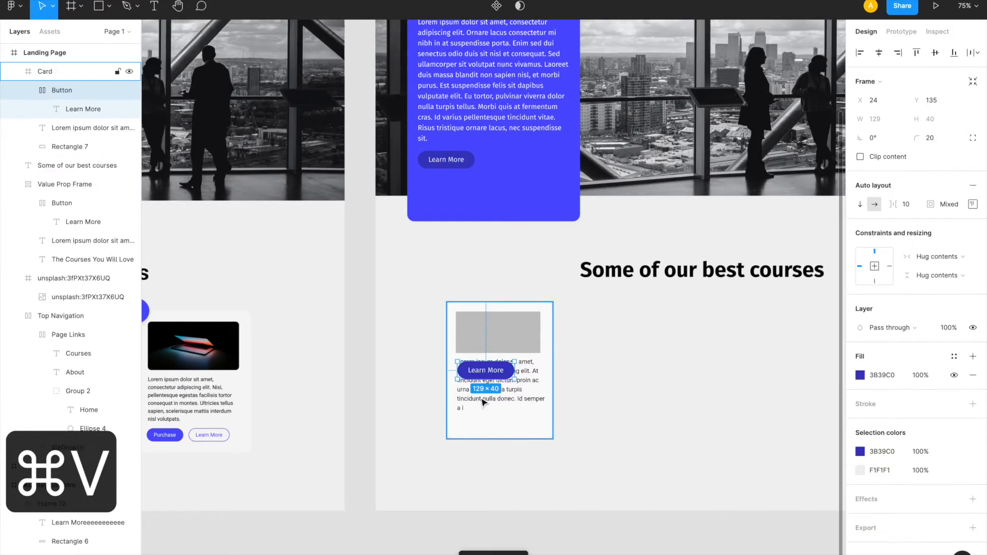
left_click_drag(483, 375, 480, 429)
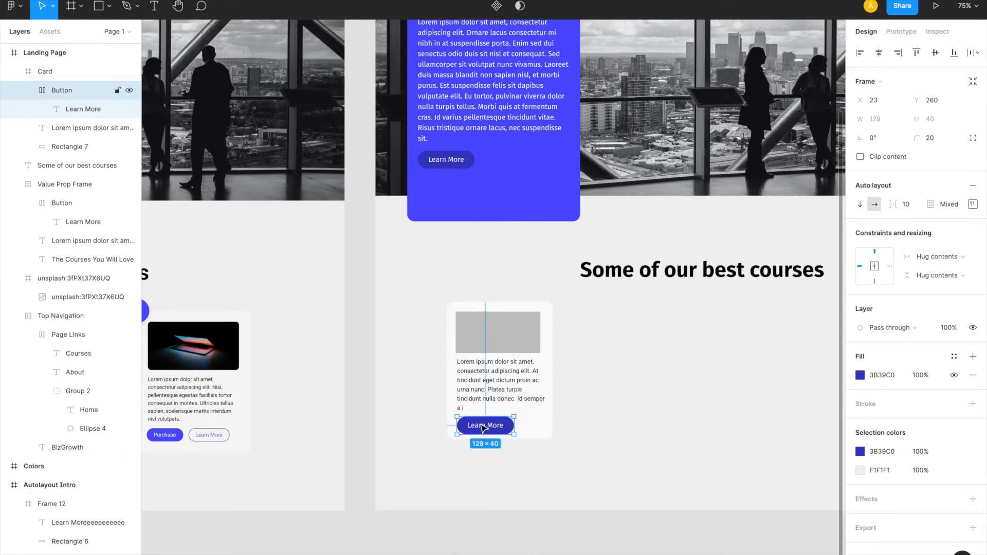
Change the label of the copied button inside the Card to "Purchase"
double_click(484, 428)
type("Purc")
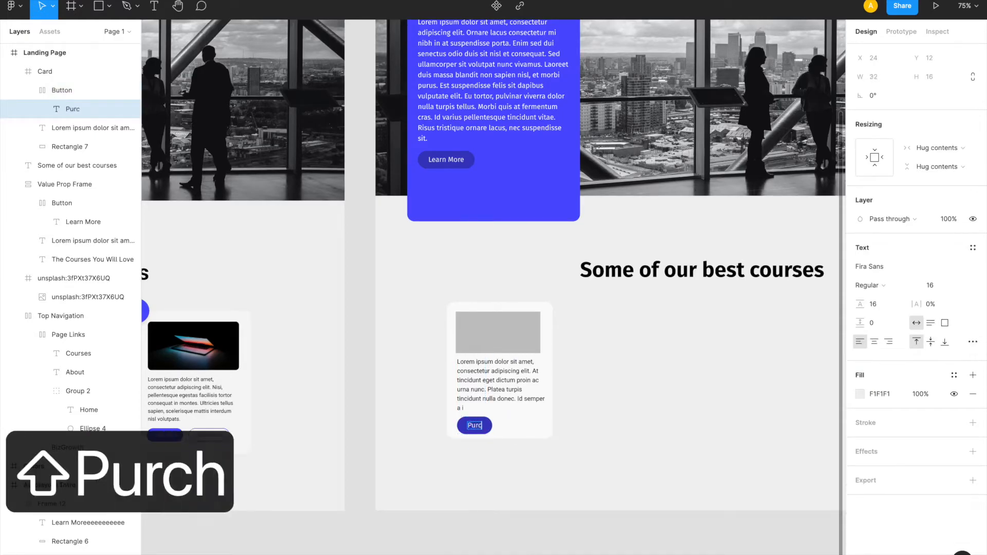
type("hase")
left_click(606, 452)
left_click(606, 451)
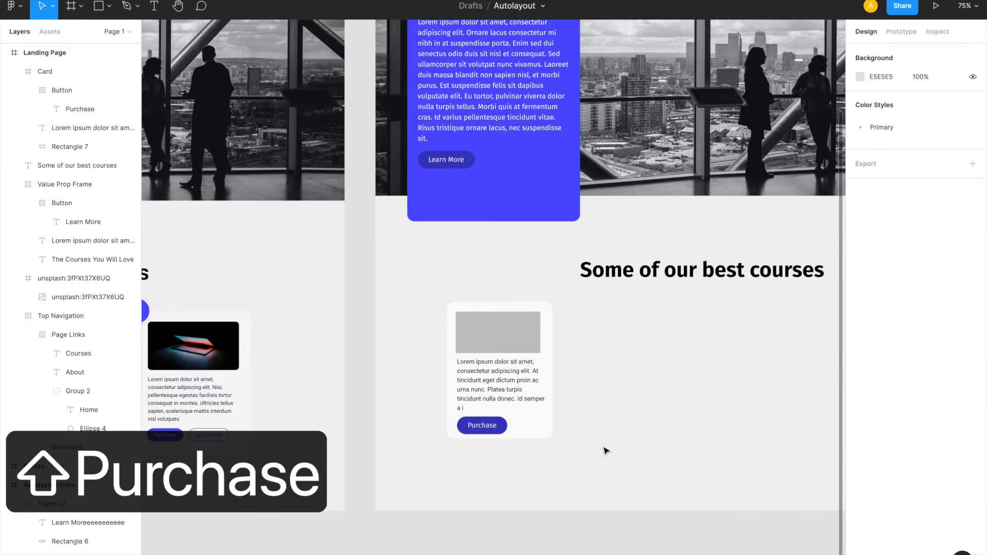
Recolor the Card's Purchase button fill to 514EFF by sampling the Purchase button on the reference card
double_click(485, 427)
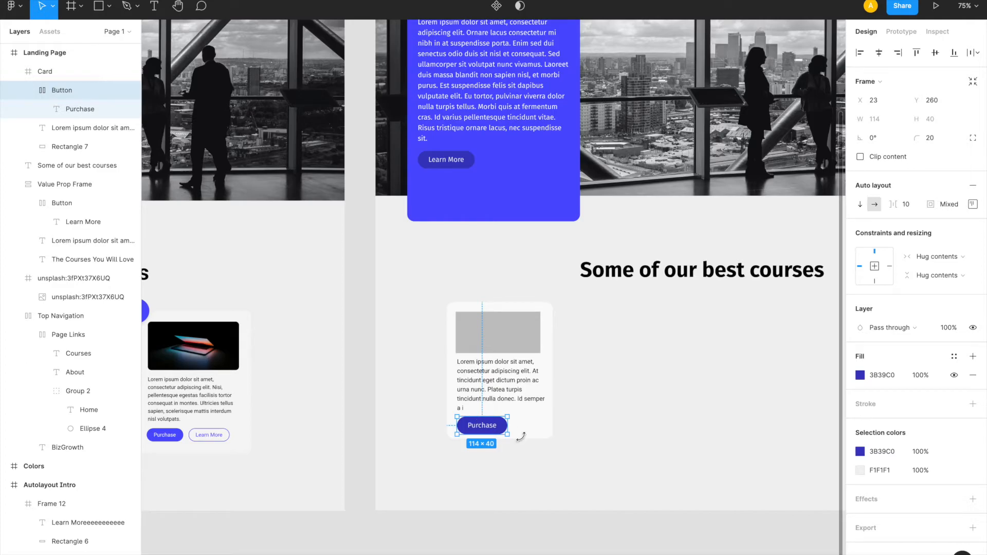
left_click(860, 375)
left_click(721, 455)
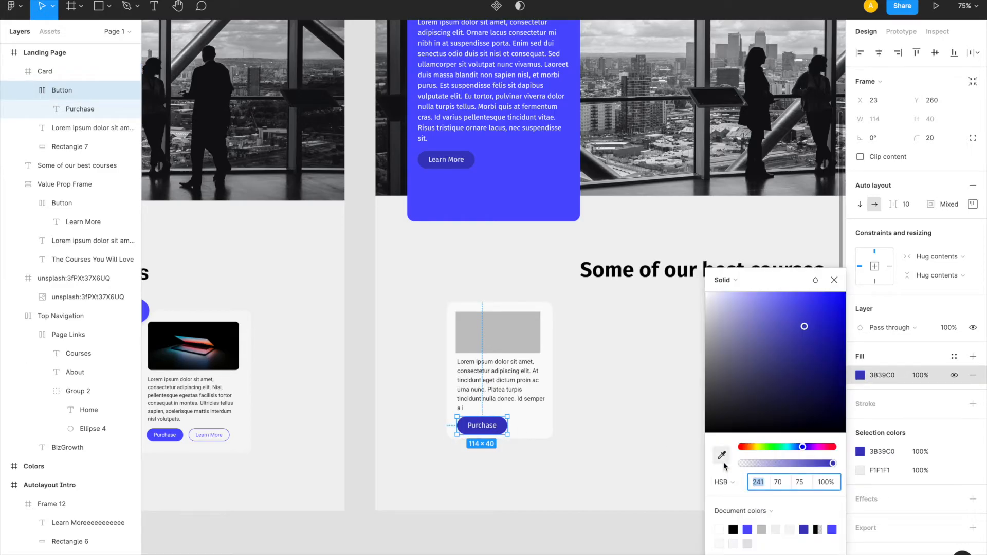
left_click(178, 437)
left_click(402, 531)
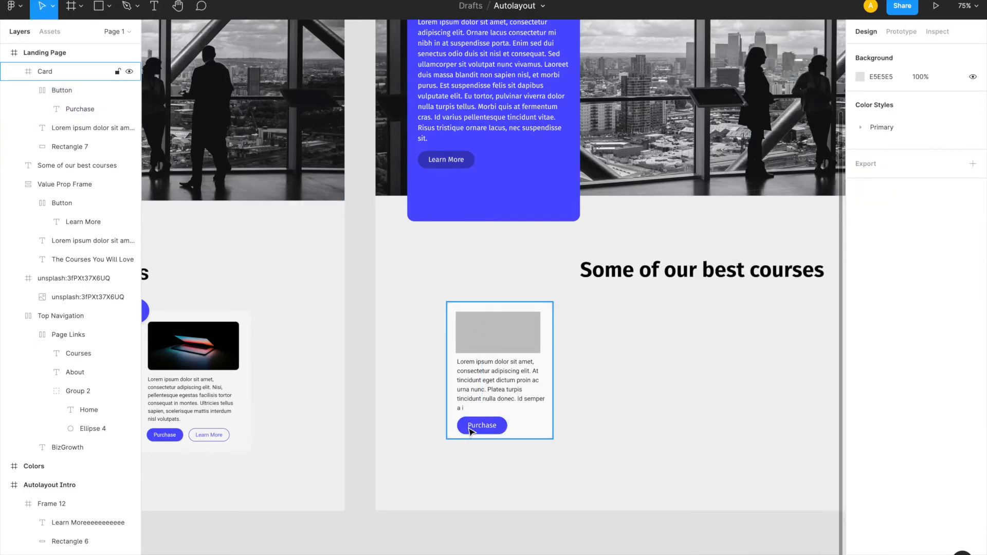
Set the Purchase button's auto layout top and bottom padding to 8
double_click(471, 431)
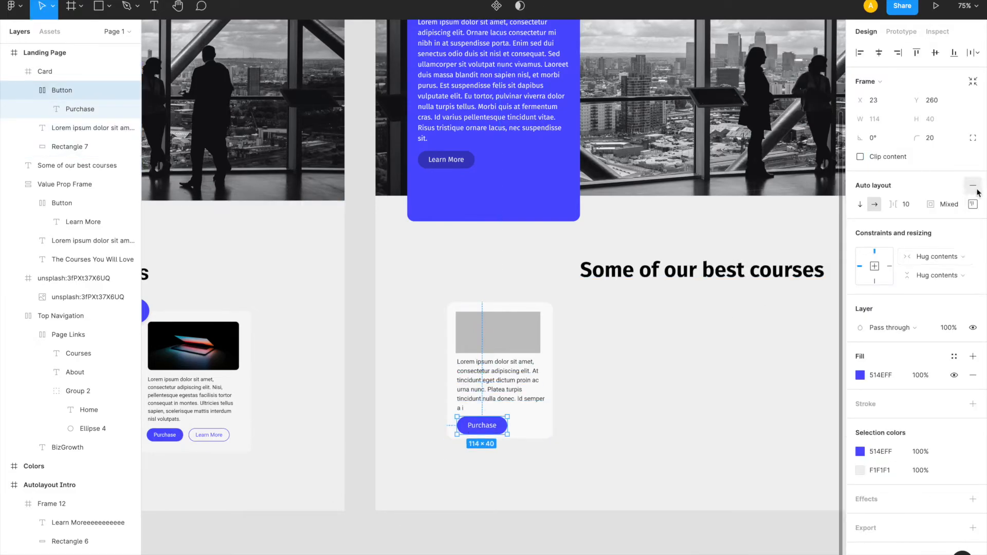
left_click(973, 204)
type("8")
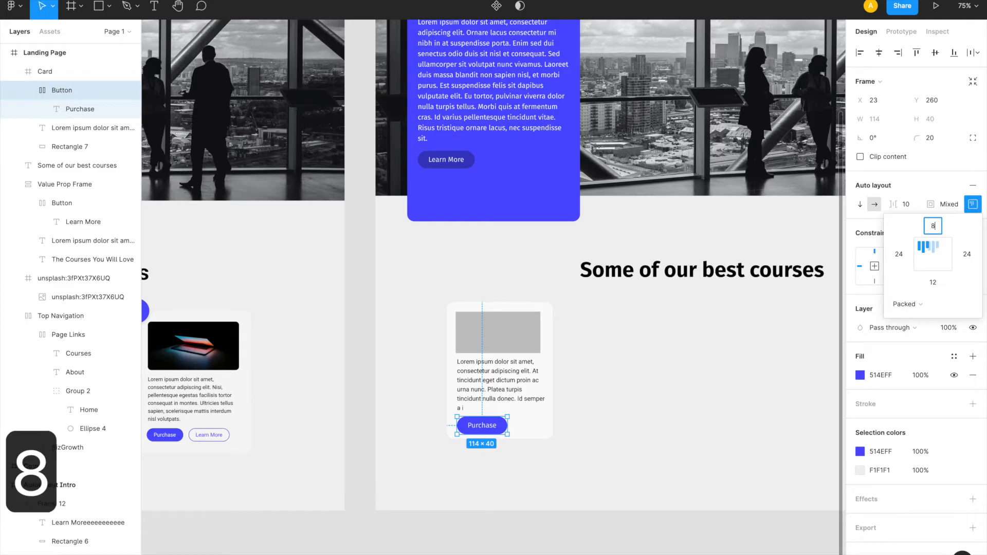
key("Return")
left_click(933, 283)
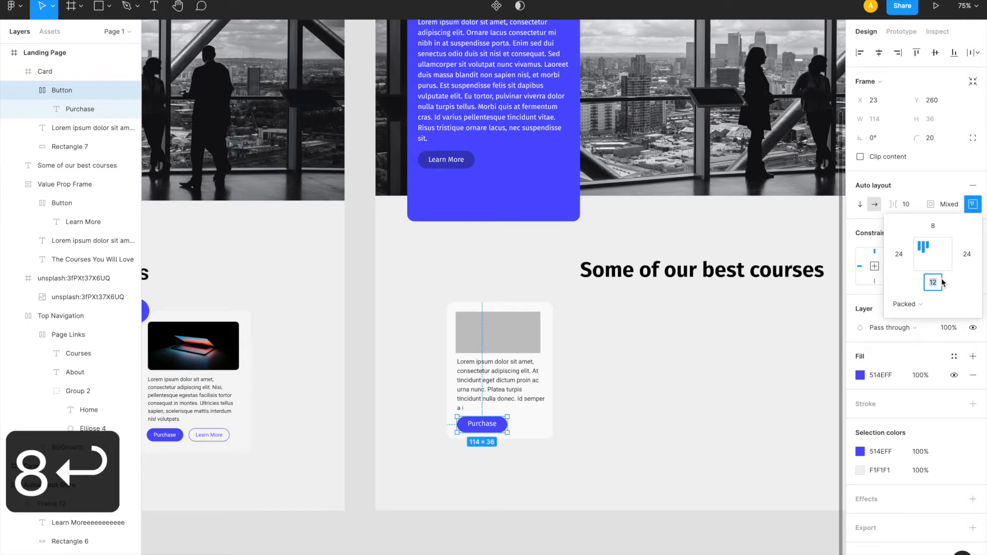
type("8")
key("Return")
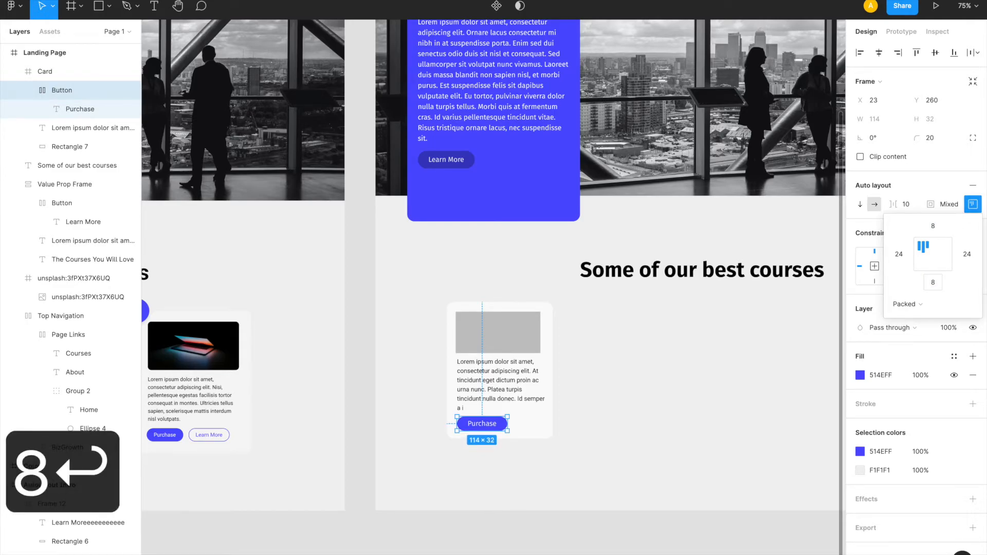
left_click(516, 433)
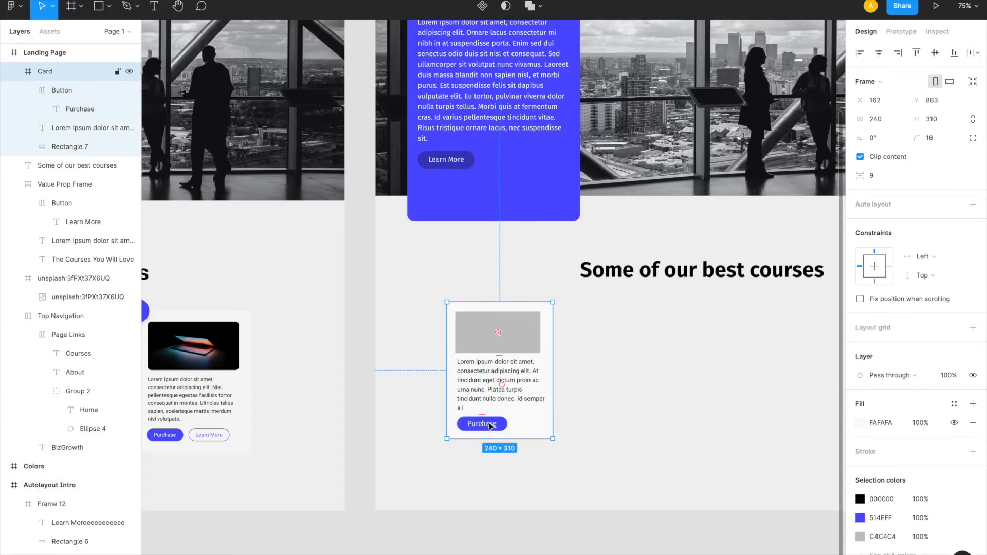
Duplicate the Purchase button to its right, swap the copy's fill for a stroke, and place it at X 137
left_click(466, 425)
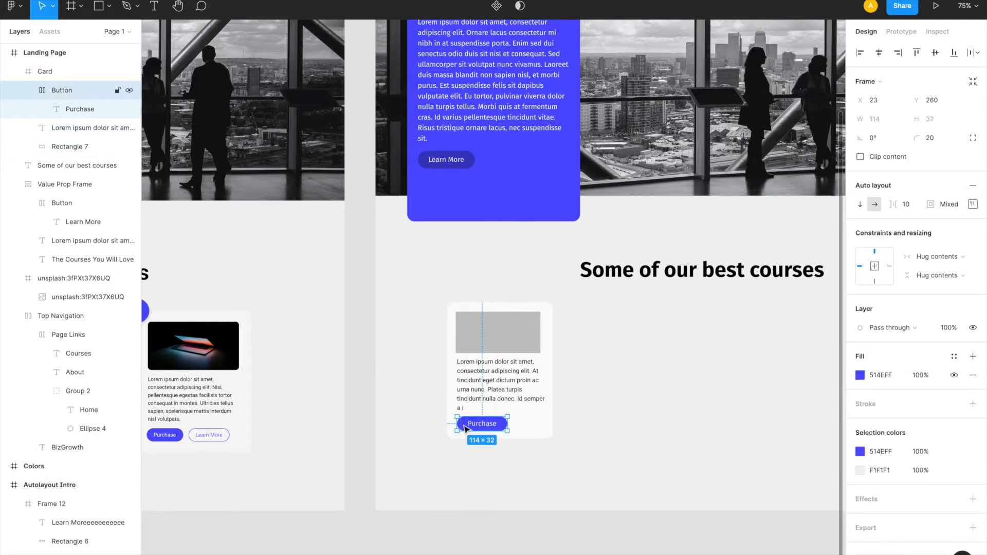
left_click_drag(465, 429, 520, 429, "alt")
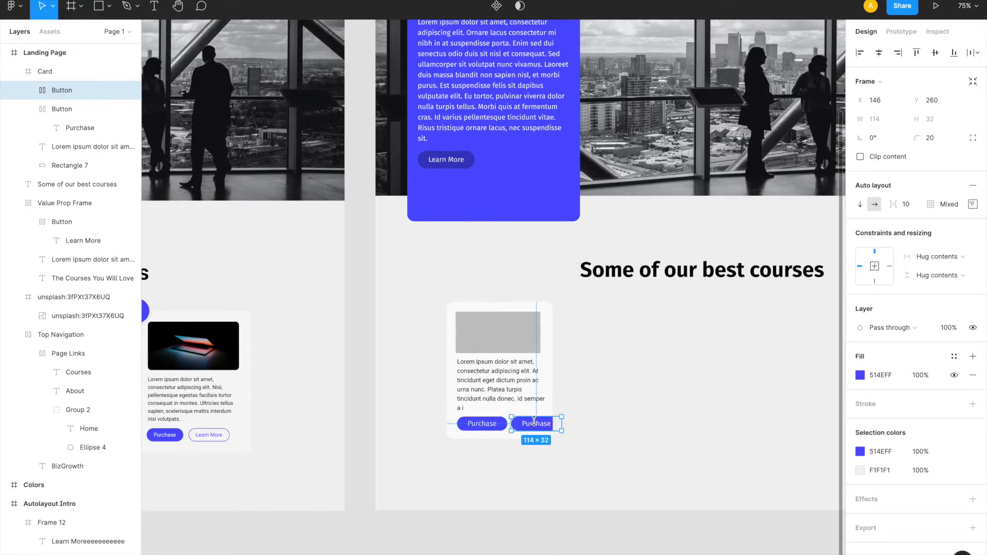
key("shift+x")
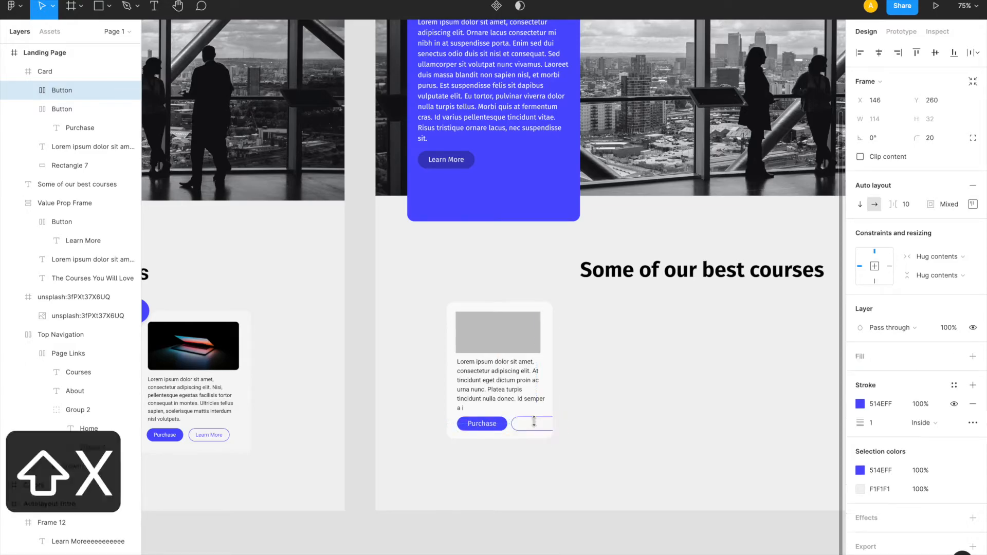
left_click_drag(527, 429, 522, 428)
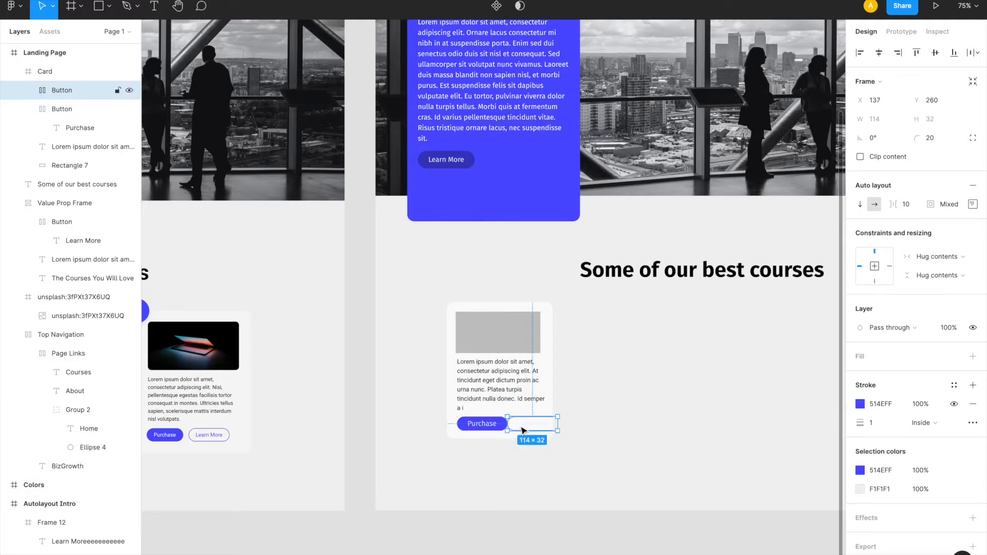
Recolor the outlined button's label to 514EFF by sampling the filled Purchase button
left_click(28, 90)
left_click(59, 109)
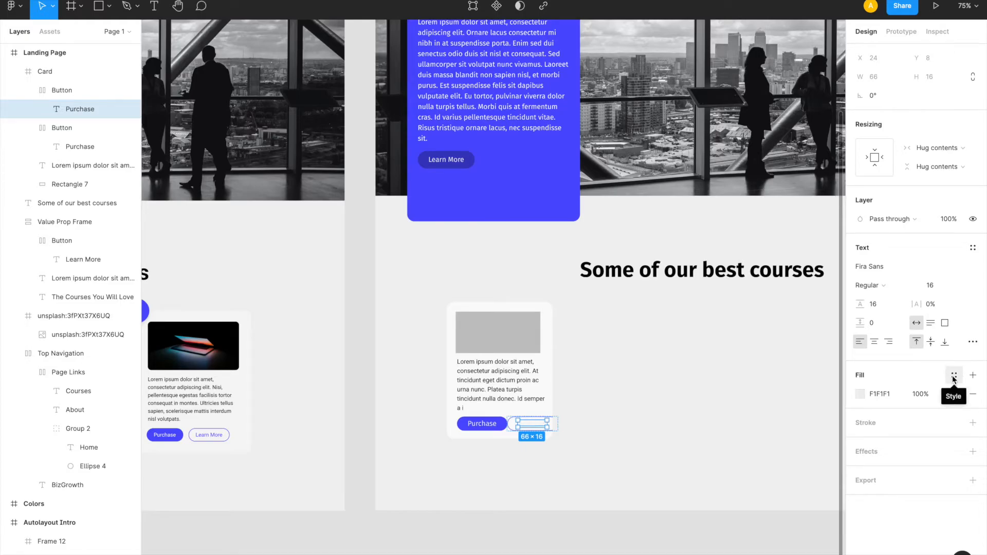
left_click(861, 394)
left_click(721, 456)
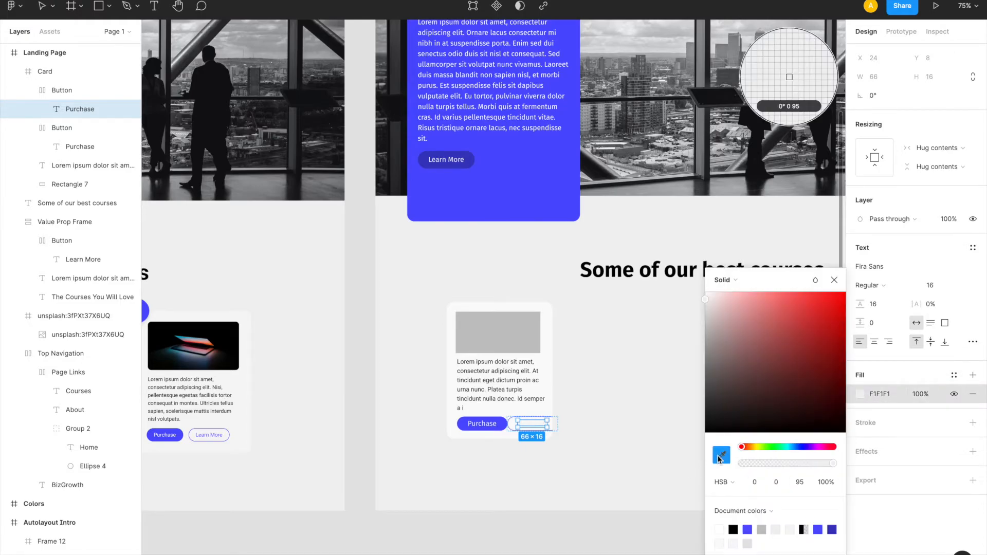
left_click(468, 419)
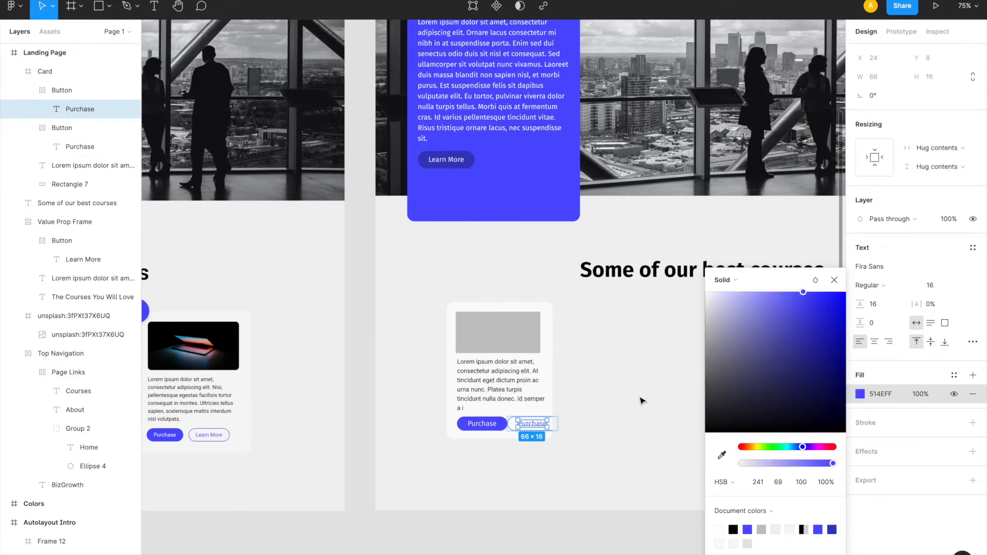
left_click(643, 401)
Widen the Card frame to 271 and its grey image placeholder to 231
left_click(550, 358)
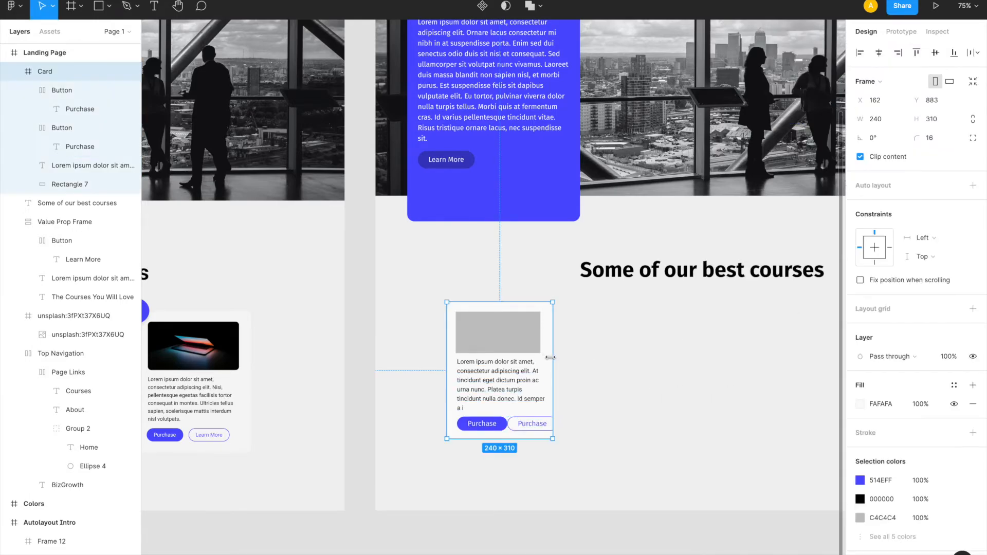
left_click_drag(552, 357, 566, 357)
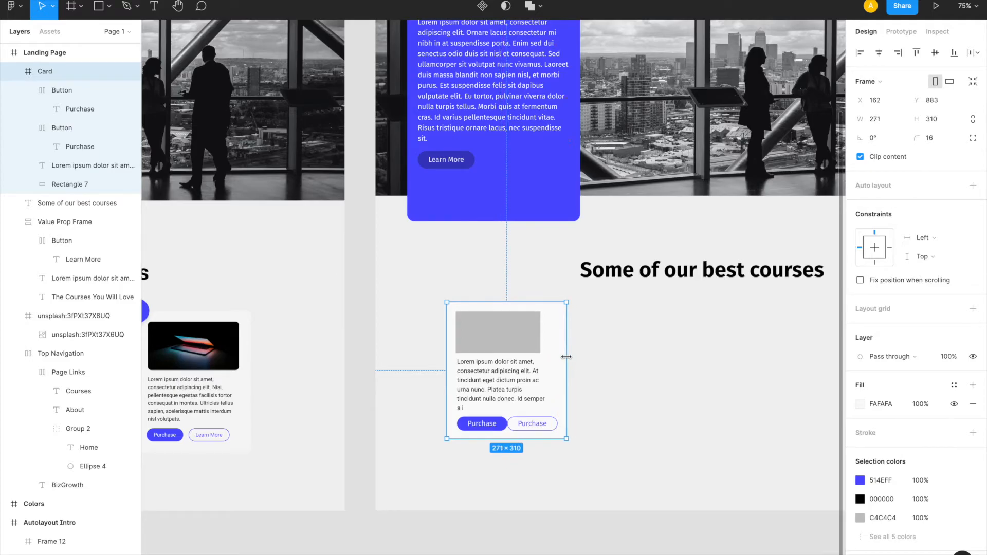
left_click(532, 337)
left_click_drag(543, 331, 558, 331)
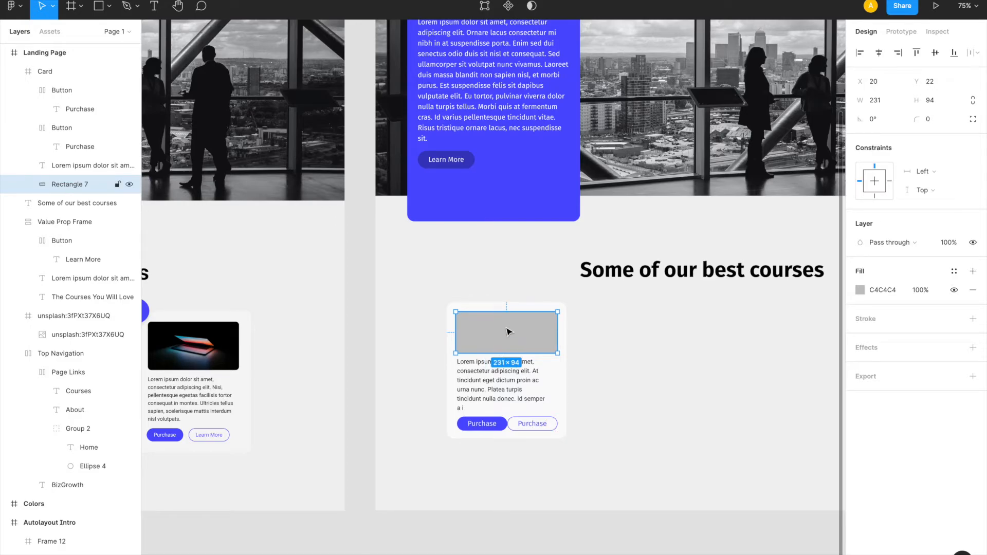
Give the image placeholder a corner radius of 8 and extend its upper edge to a height of 97
left_click(942, 120)
type("8")
key("Return")
left_click_drag(505, 309, 505, 310)
left_click(489, 381)
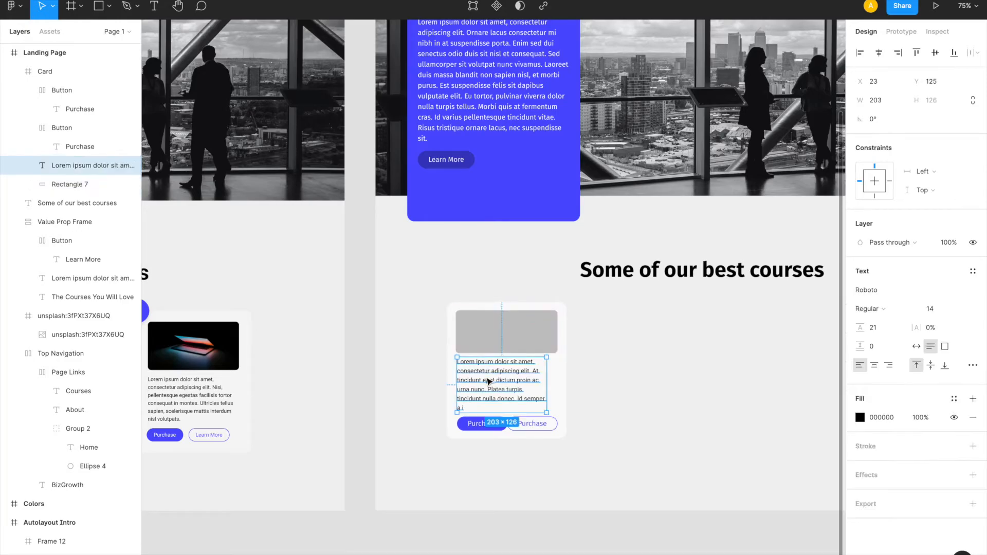
Change the outlined button's label to "Learn More"
double_click(525, 425)
double_click(528, 424)
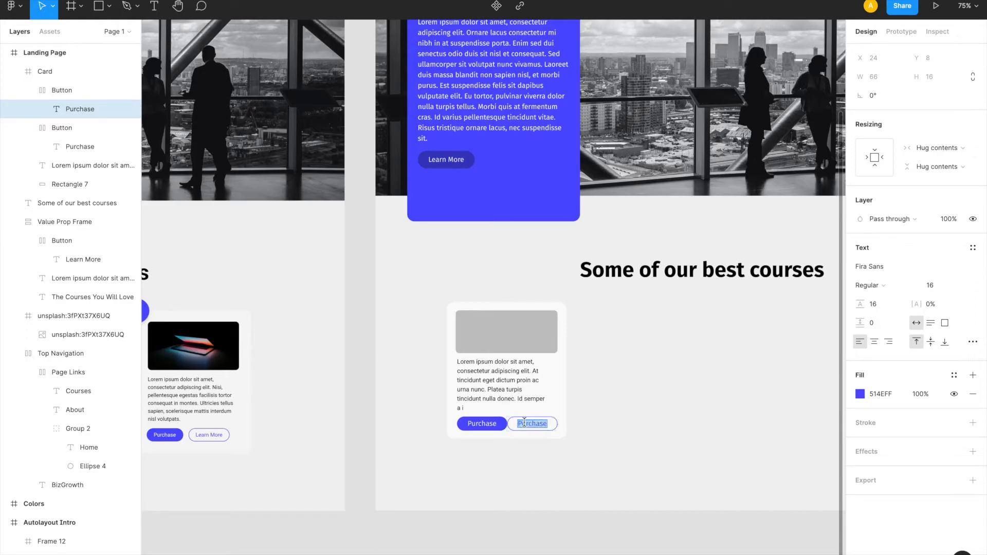
type("Learn More")
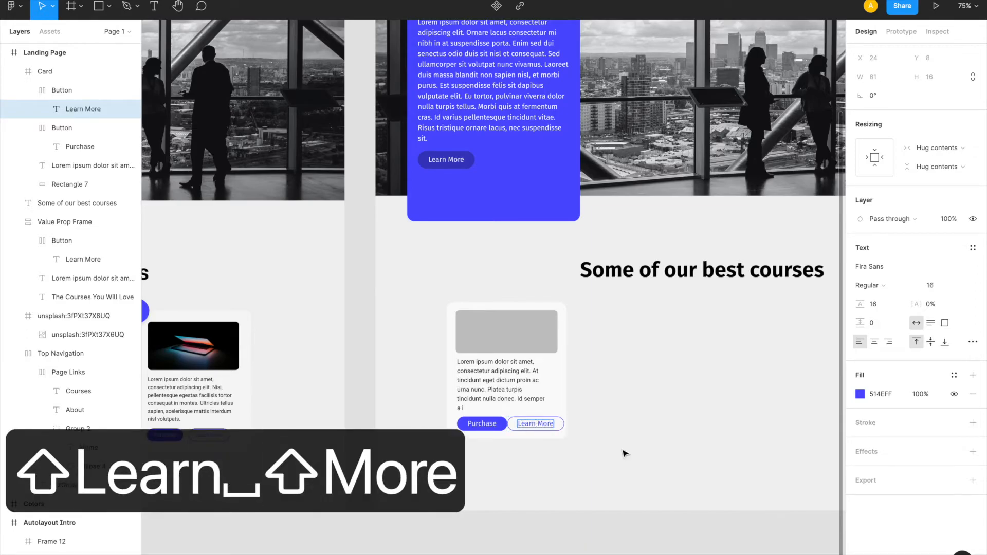
left_click(624, 453)
Resize the Card frame to a width of 324 and a height of 348
left_click(563, 404)
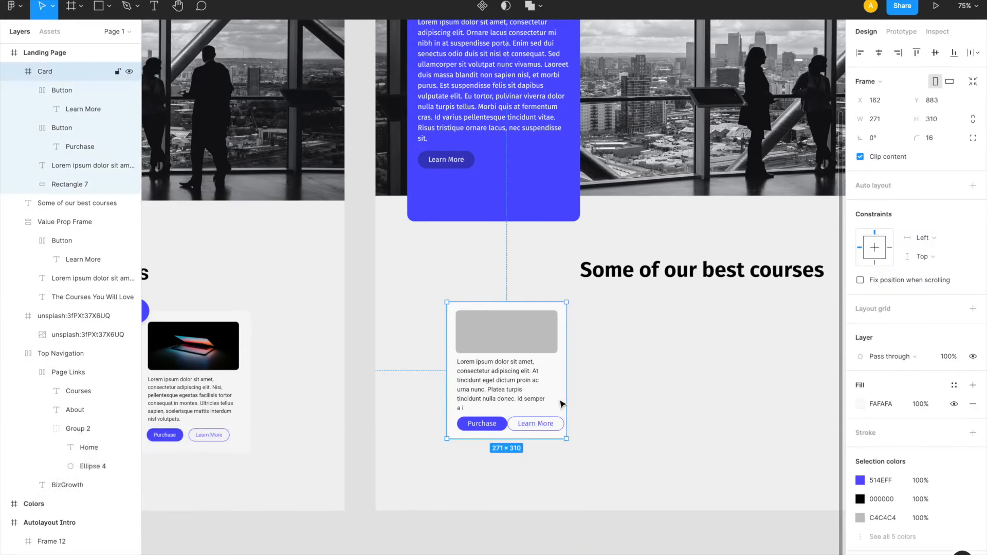
left_click_drag(566, 391, 580, 391)
left_click_drag(508, 439, 508, 444)
left_click(885, 119)
type("324")
key("Return")
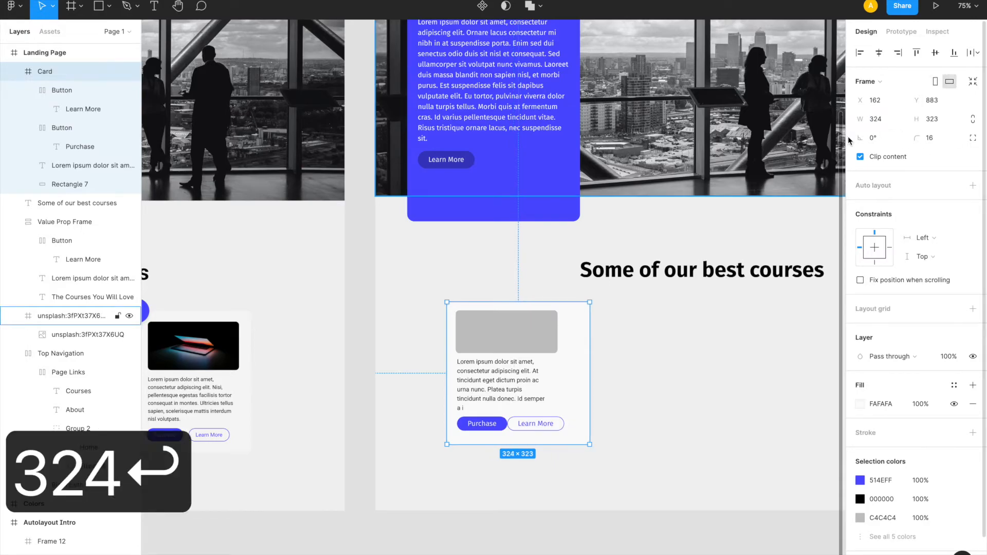
left_click(937, 119)
type("348")
key("Return")
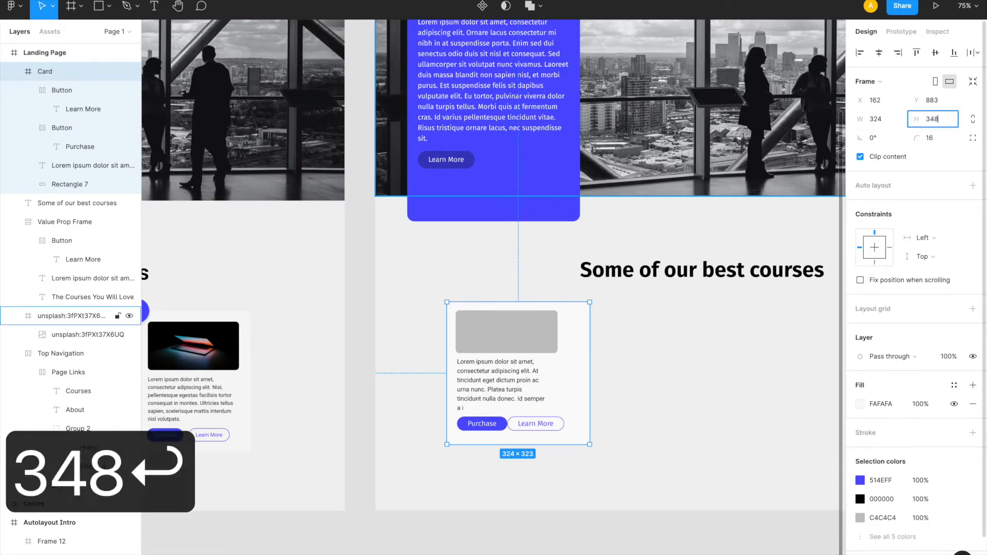
Widen the image placeholder to 286 and the paragraph below it to 273 to suit the larger Card
double_click(536, 337)
left_click_drag(559, 326, 582, 325)
left_click(504, 380)
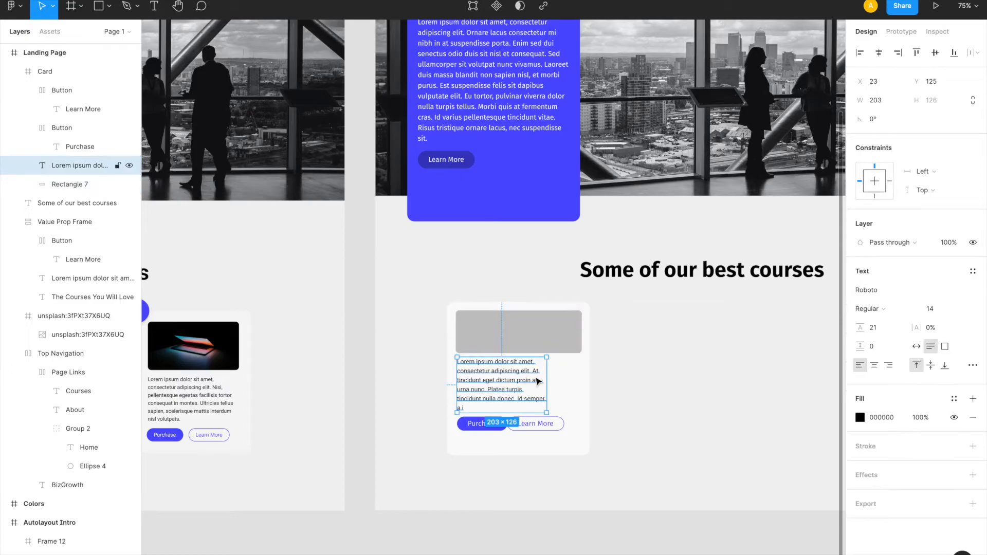
left_click_drag(548, 374, 578, 372)
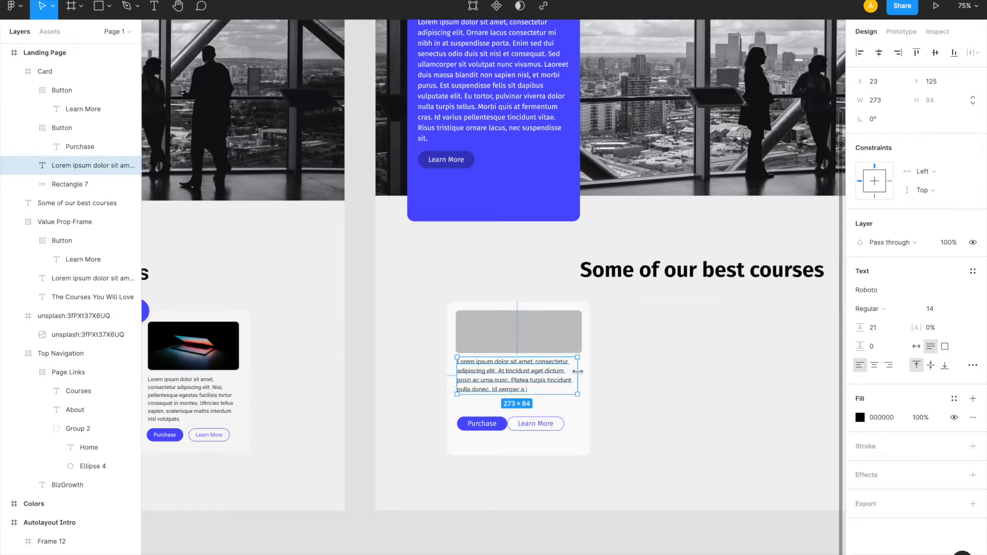
Move the Purchase and Learn More buttons together up to Y 229, closer to the paragraph
left_click(480, 423)
left_click(523, 425, "shift")
left_click_drag(526, 430, 526, 416)
left_click(525, 415)
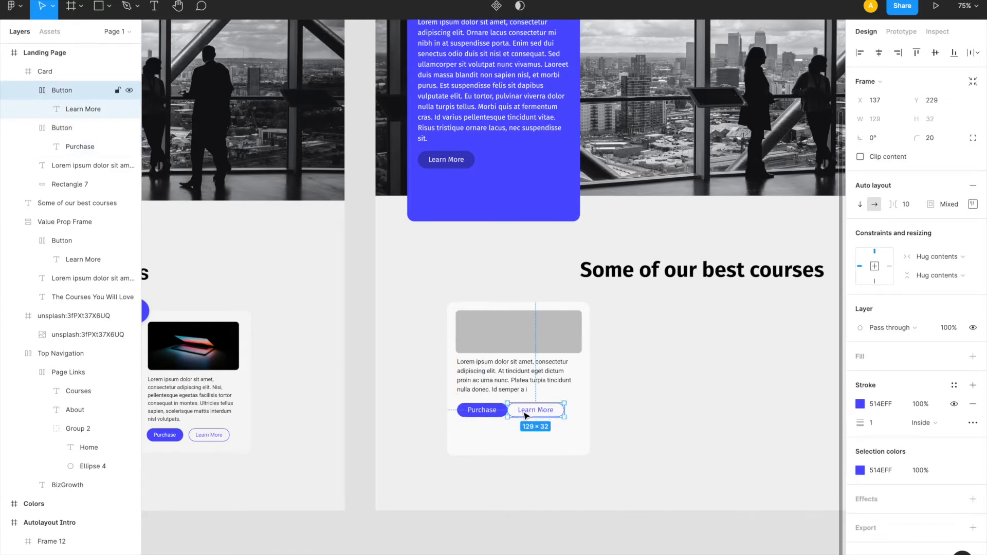
Fill the Card's grey image placeholder with the glowing half-open laptop photo from the Unsplash plugin's technology results
scroll(523, 411, "left", 5)
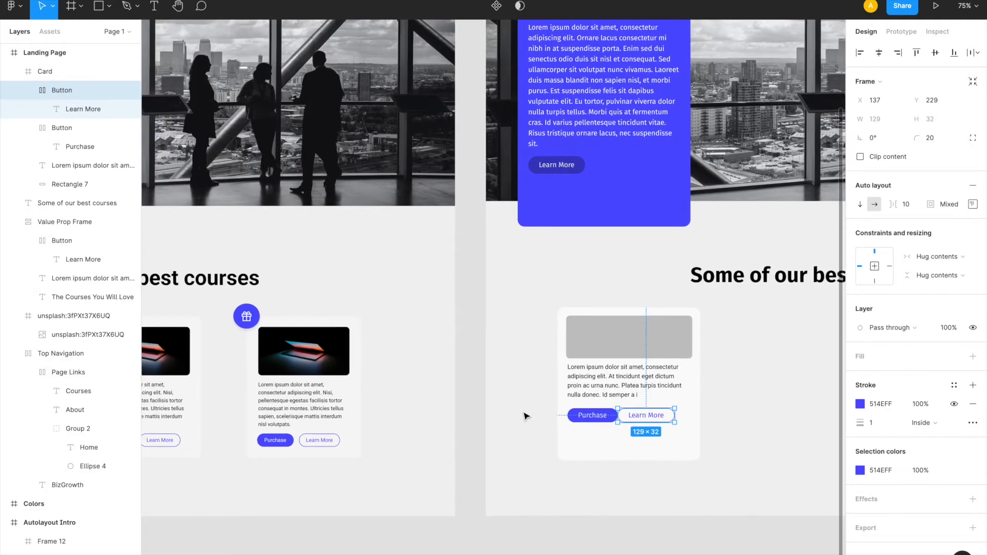
scroll(662, 430, "left", 3)
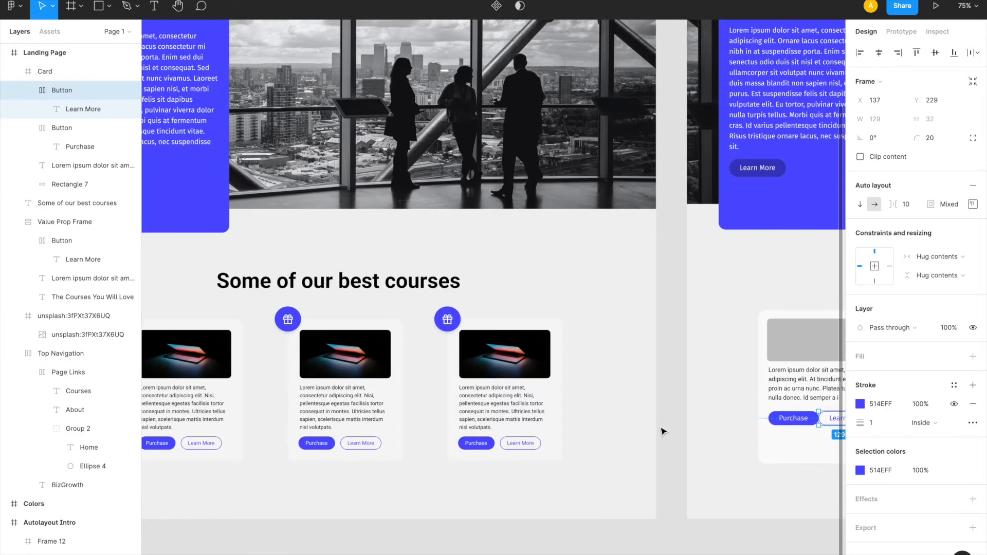
scroll(662, 431, "right", 3)
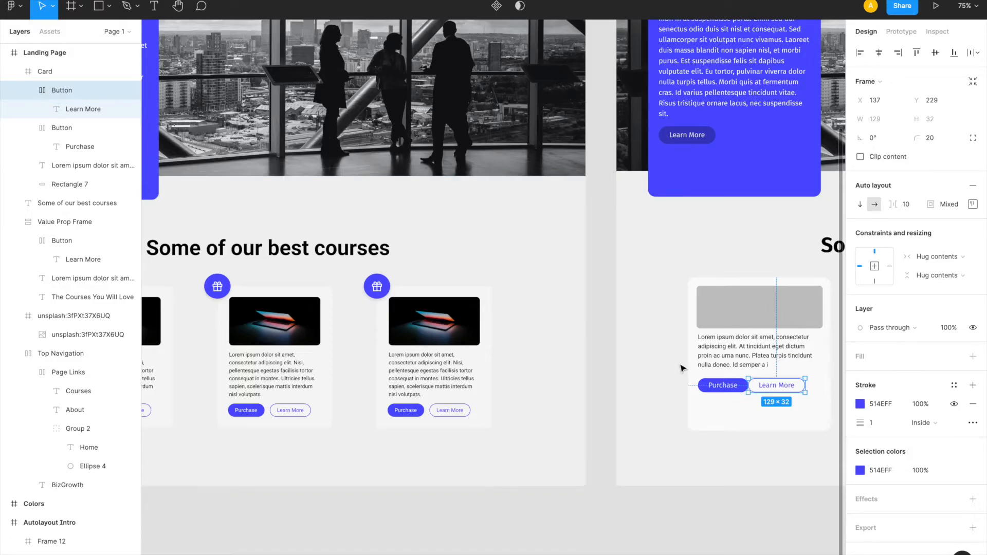
left_click(733, 315)
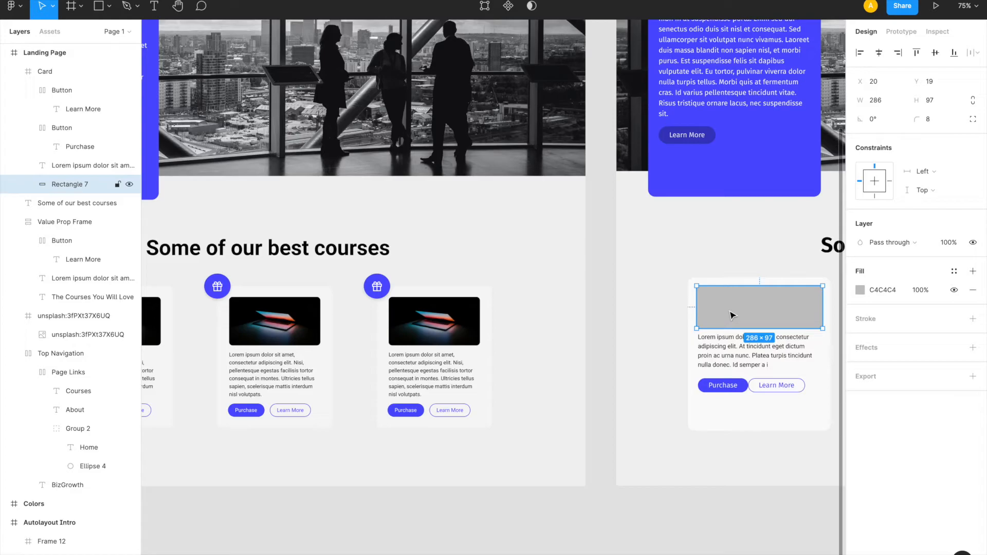
right_click(725, 308)
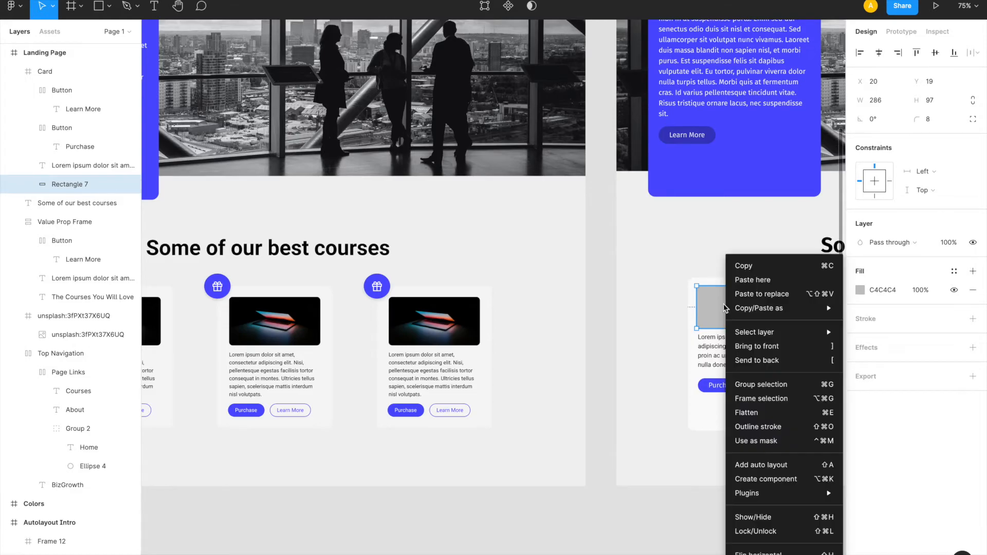
mouse_move(728, 492)
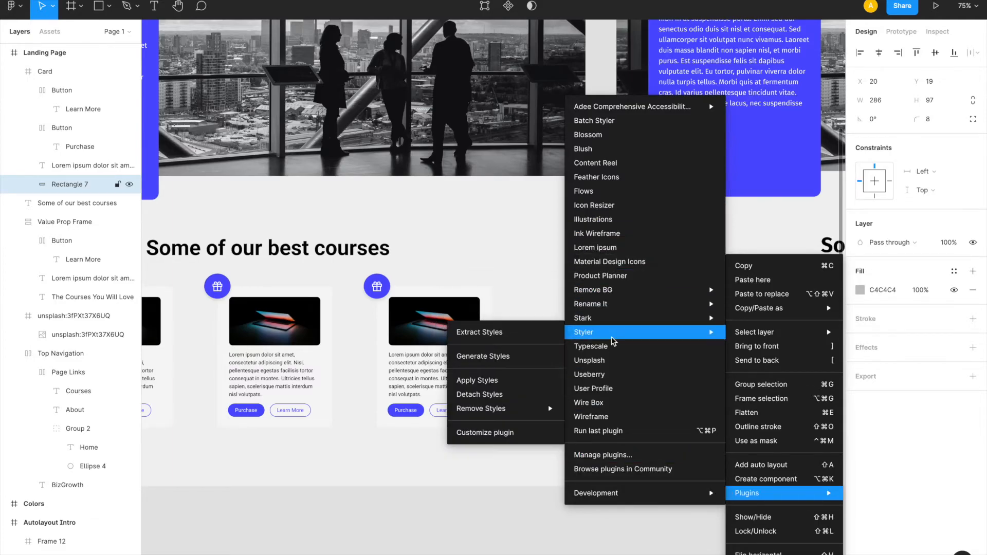
left_click(620, 362)
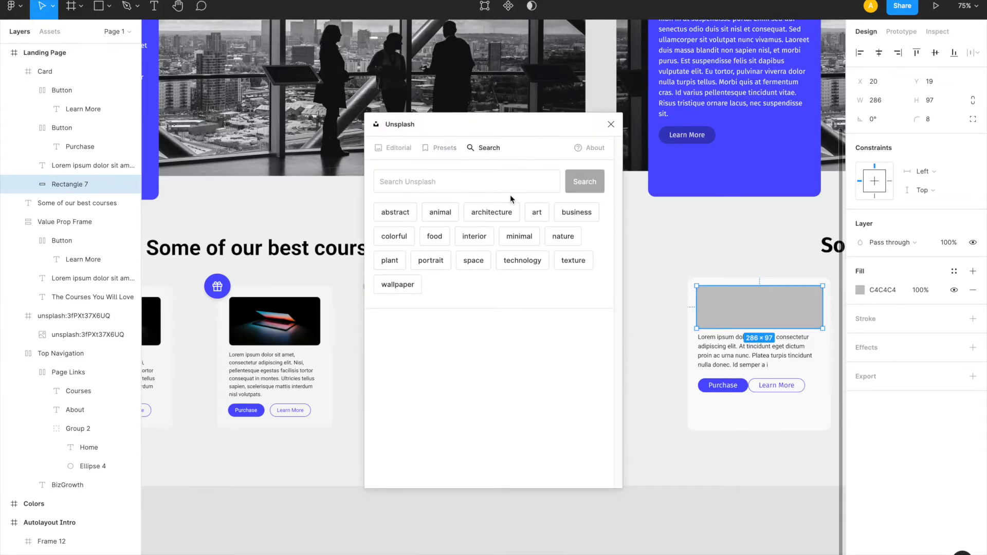
left_click(536, 268)
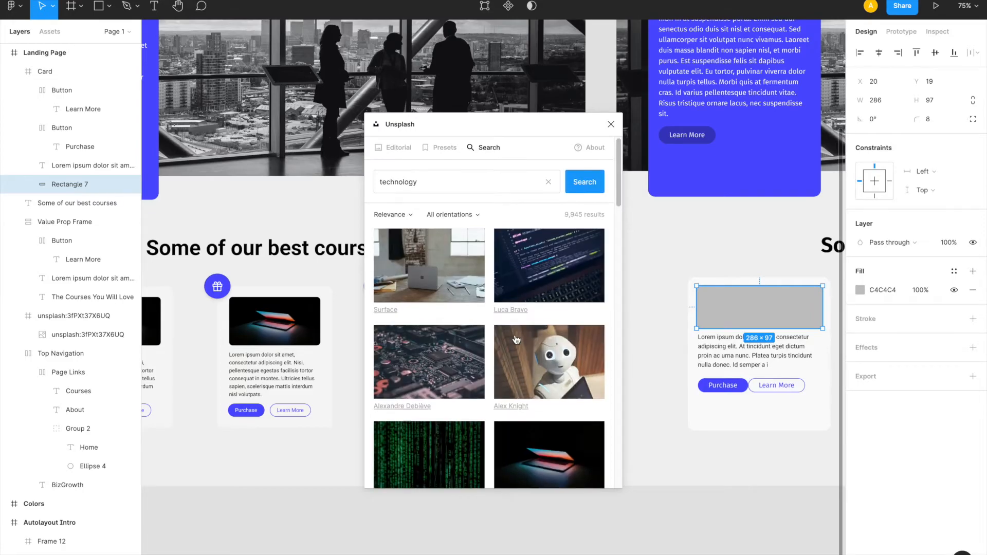
scroll(516, 340, "down", 3)
left_click(546, 328)
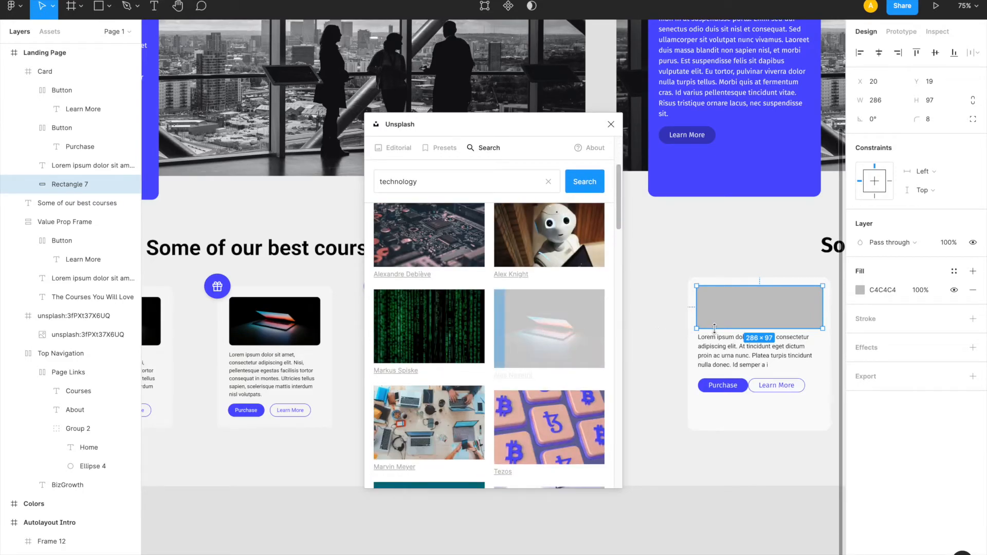
Shift the Card's paragraph and both buttons down together to make room for a taller image
left_click(747, 352)
left_click(735, 386, "shift")
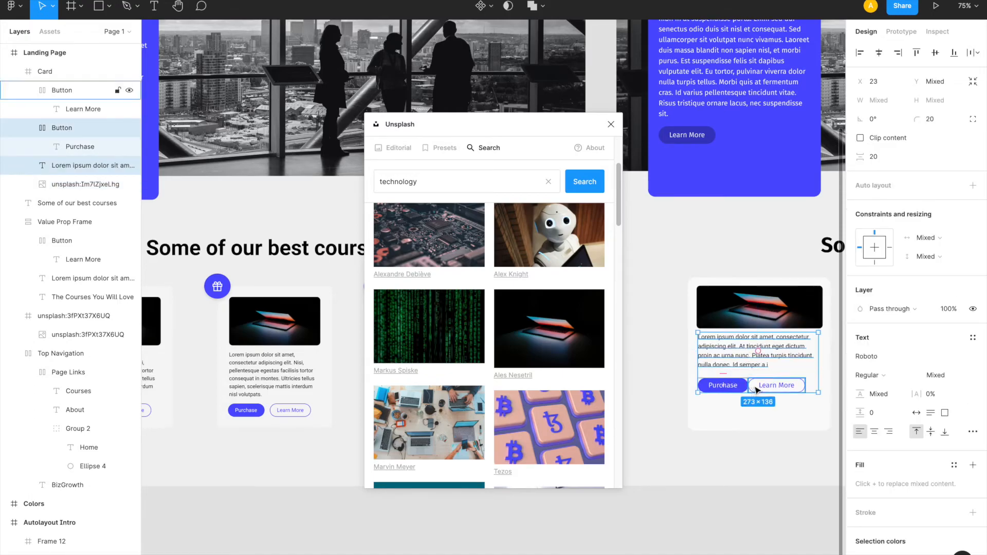
left_click(760, 389, "shift")
left_click_drag(760, 389, 764, 405)
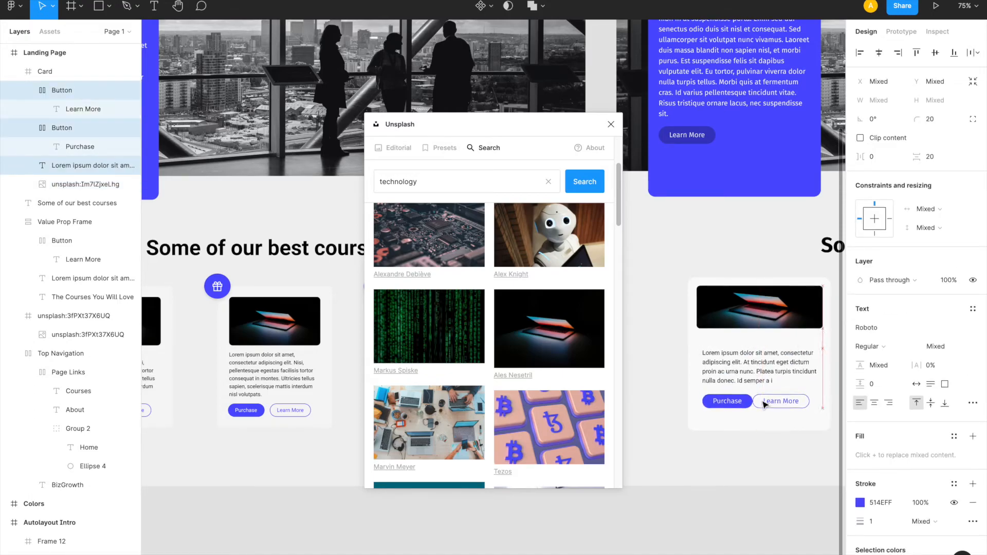
left_click(746, 325)
left_click_drag(744, 328, 744, 341)
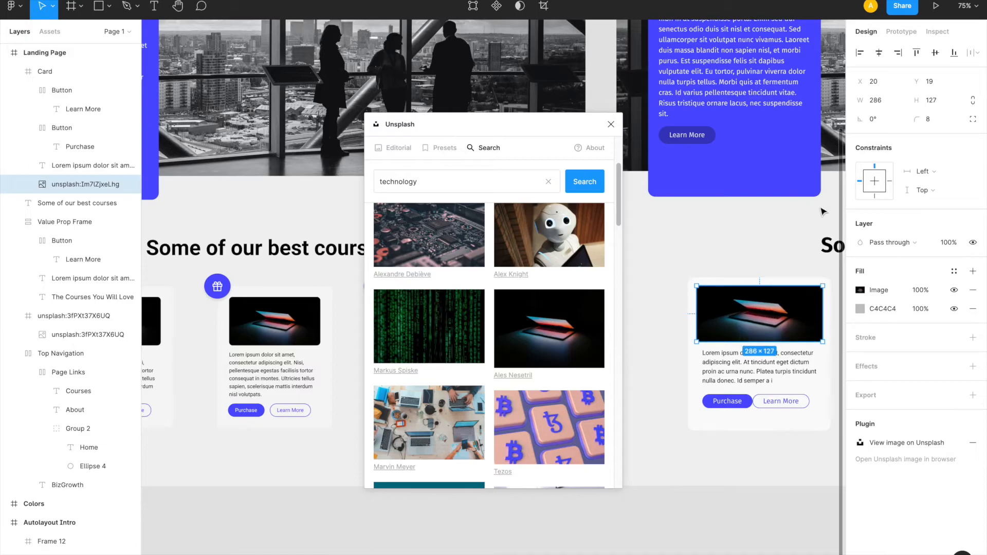
left_click(931, 100)
type("120")
key("Return")
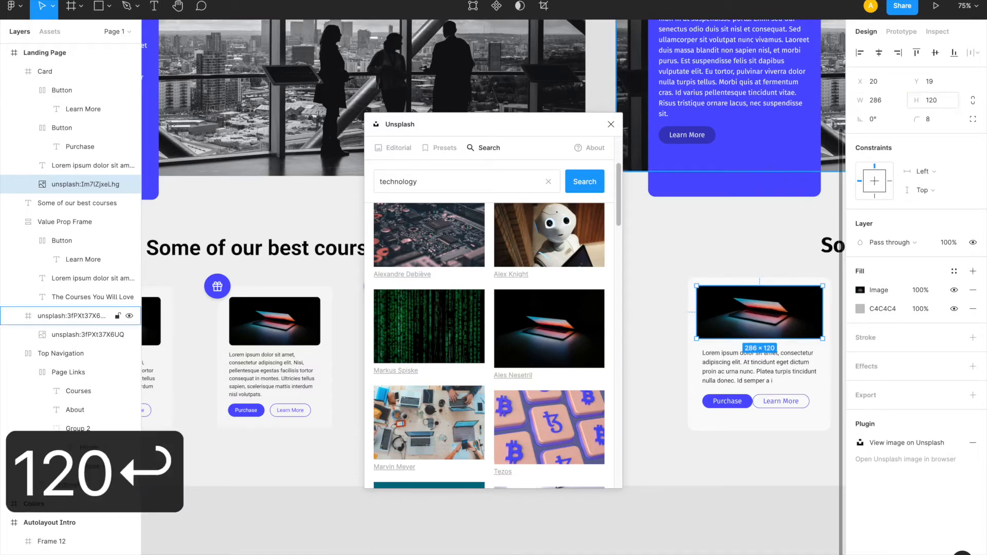
left_click(885, 106)
type("288")
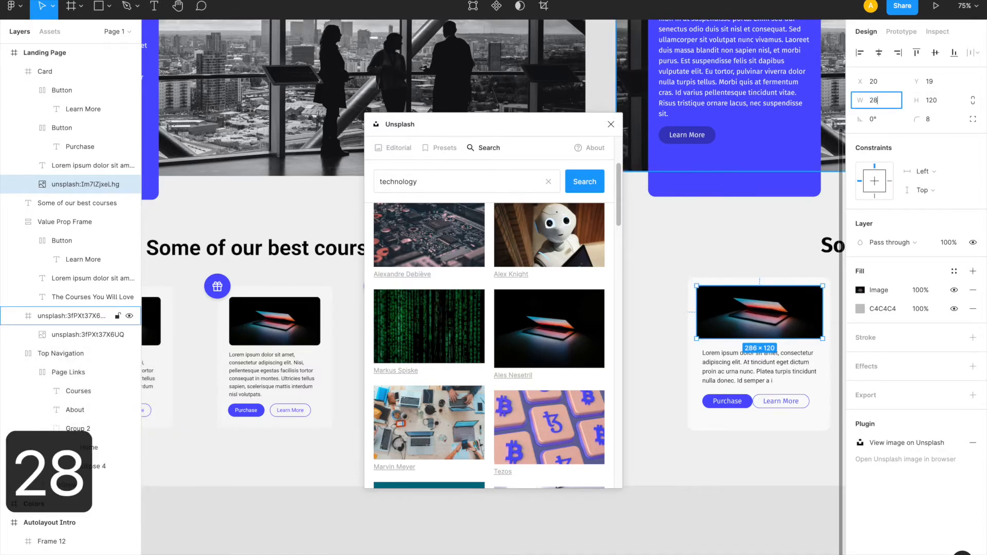
key("Return")
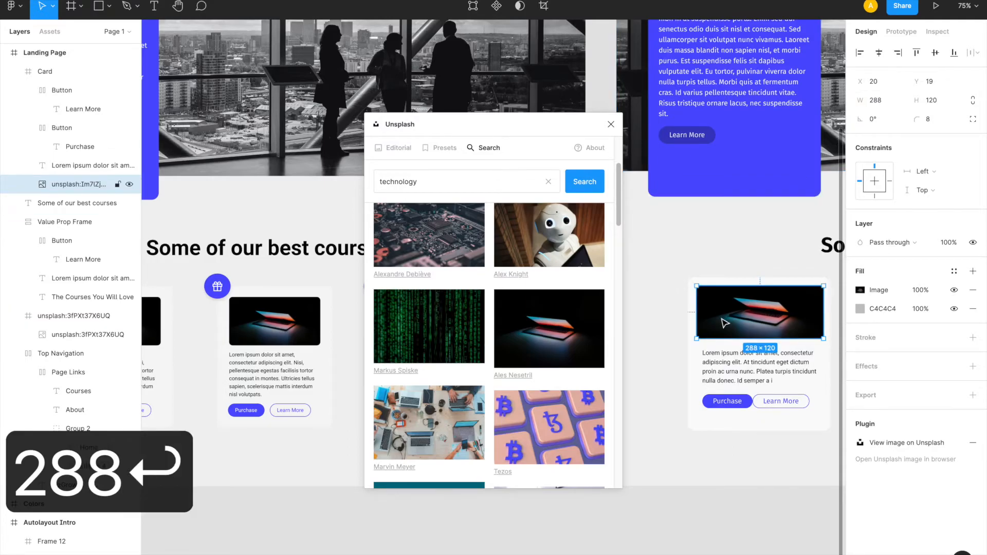
Add auto layout to the Card frame and set its left and right padding to 24
left_click(689, 309)
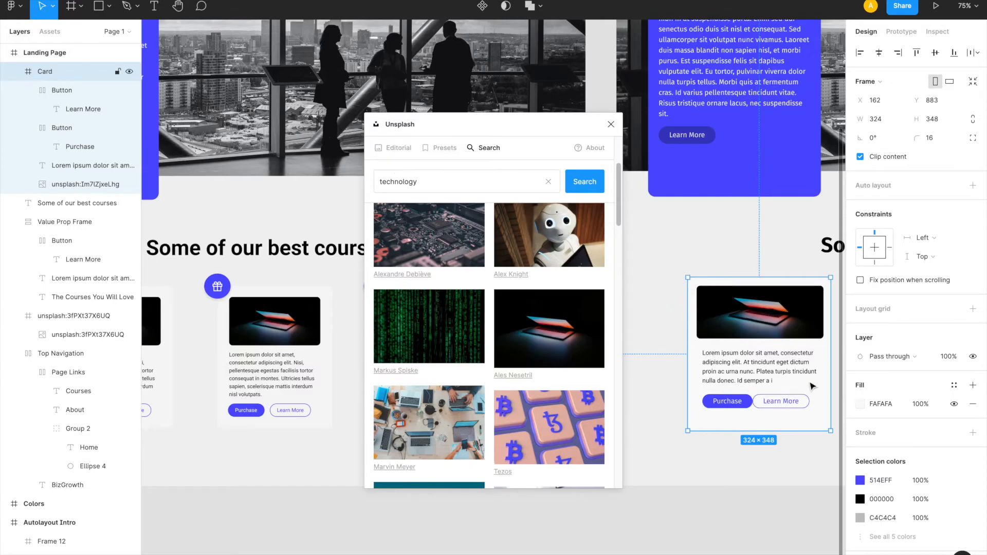
left_click(972, 186)
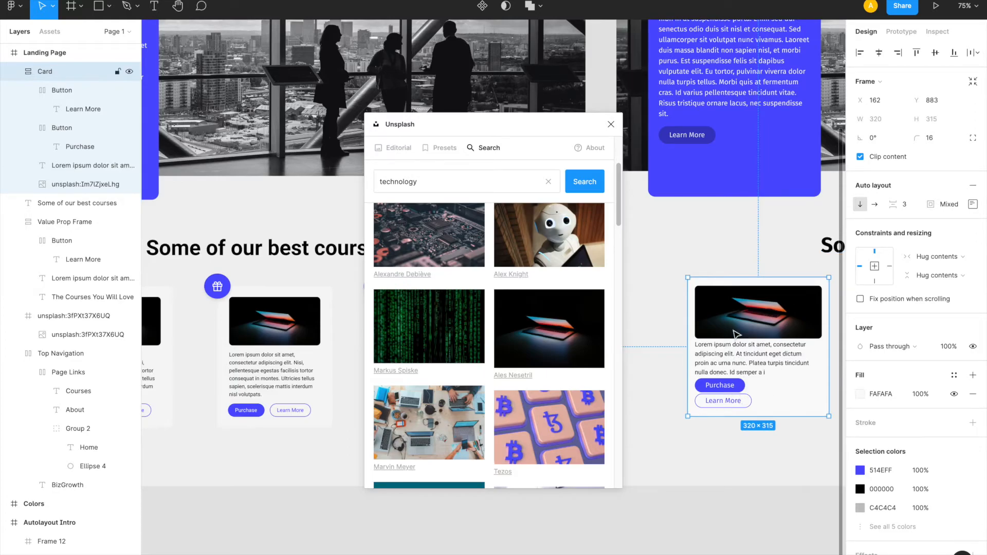
left_click(973, 204)
left_click(899, 255)
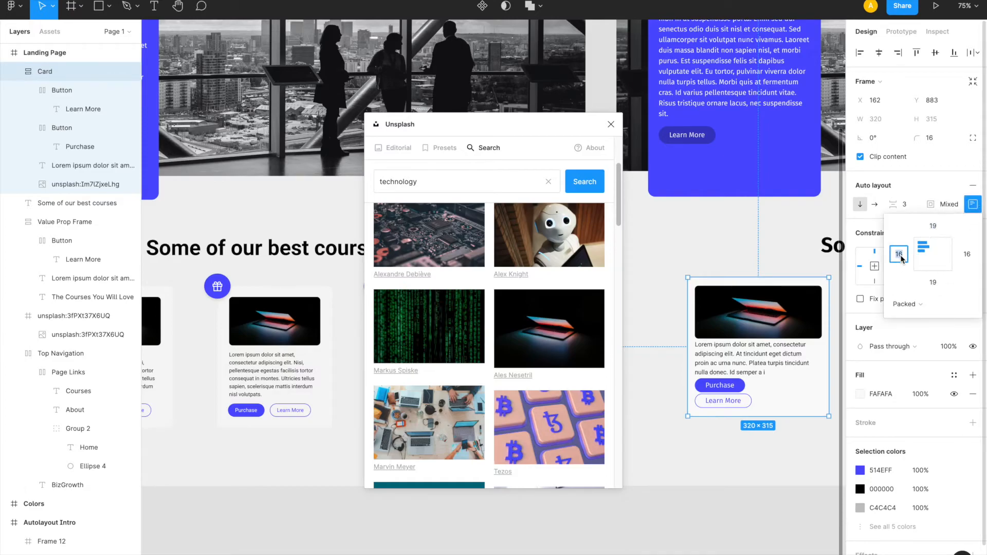
type("24")
key("Return")
left_click(967, 254)
type("24")
key("Return")
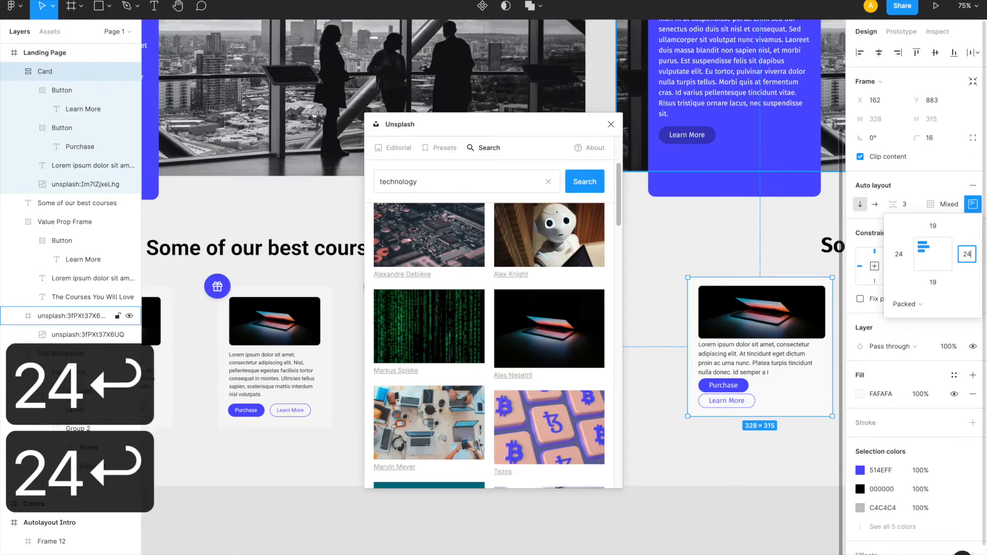
Set the Card's top and bottom padding to 24, undoing the accidental opacity change on the Card
key("2")
key("4")
left_click(934, 226)
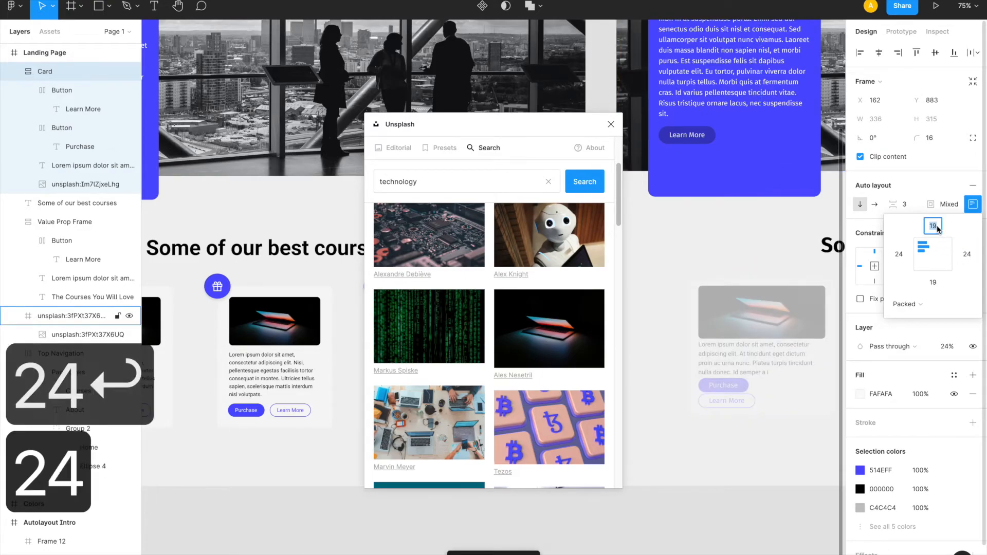
key("super+z")
key("super+z")
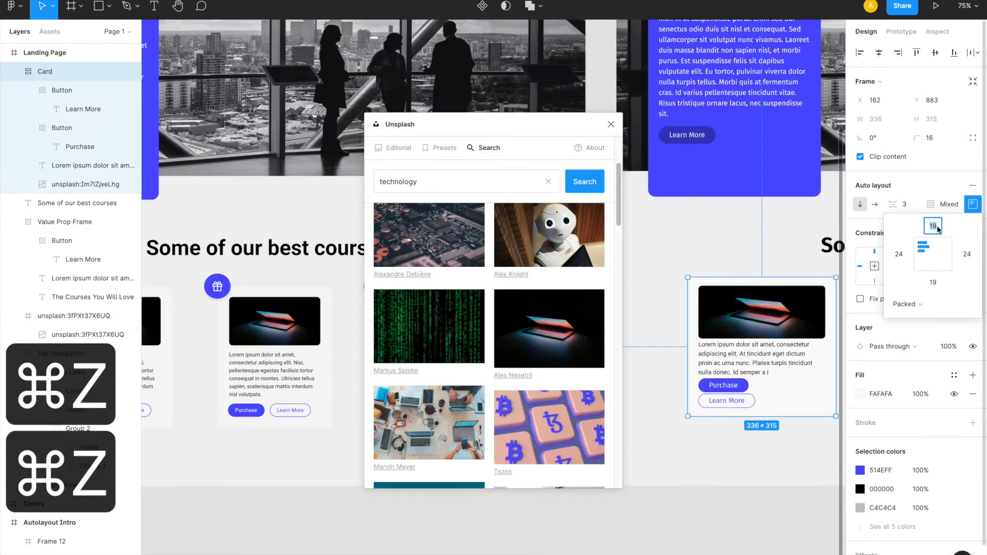
type("24")
key("Return")
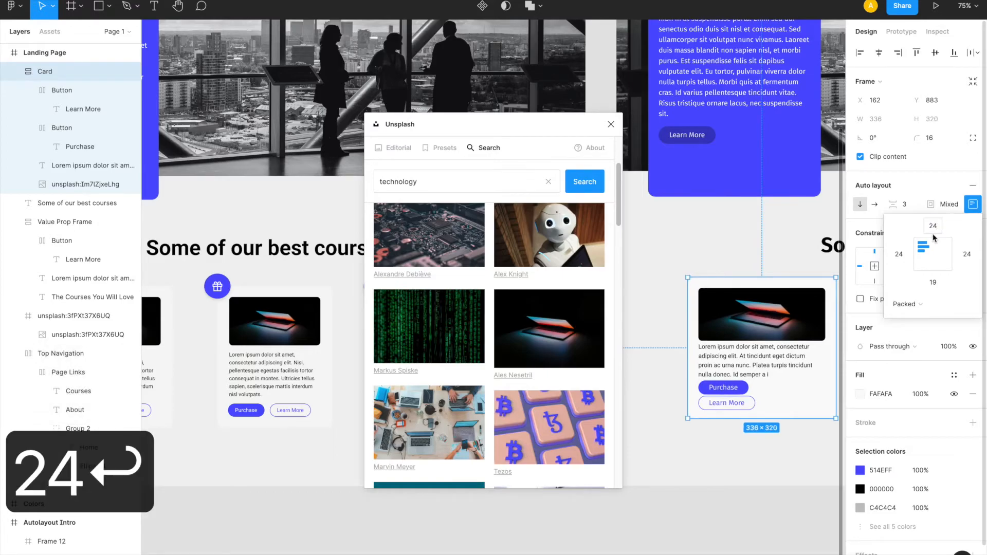
left_click(933, 282)
type("24")
key("Return")
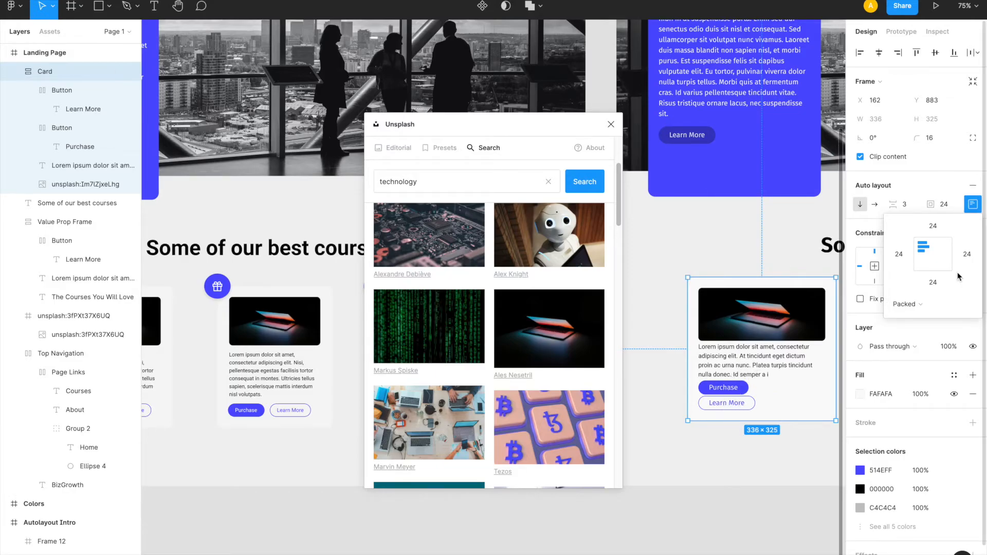
left_click(772, 510)
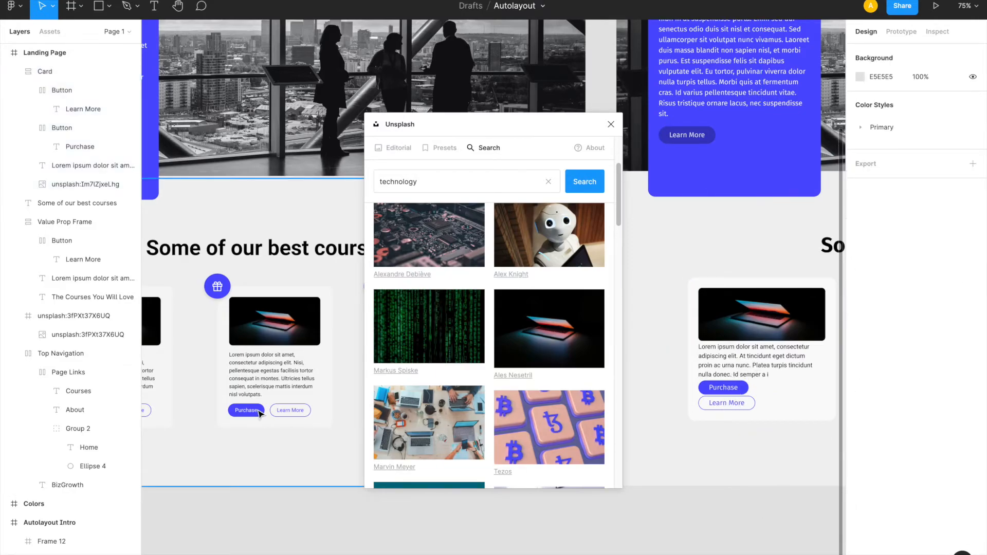
Wrap the Card's Purchase and Learn More buttons in their own frame with horizontal auto layout
left_click(736, 389)
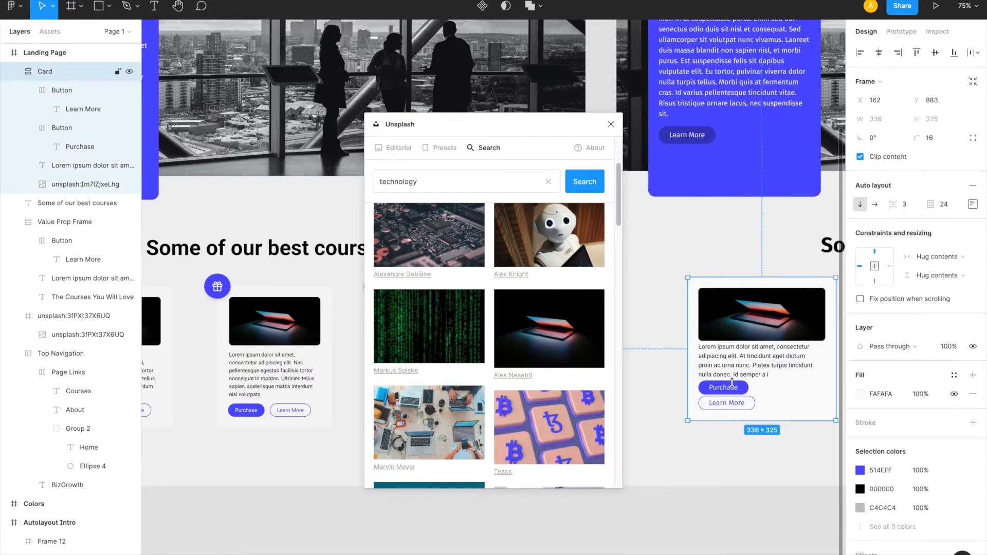
left_click(736, 389)
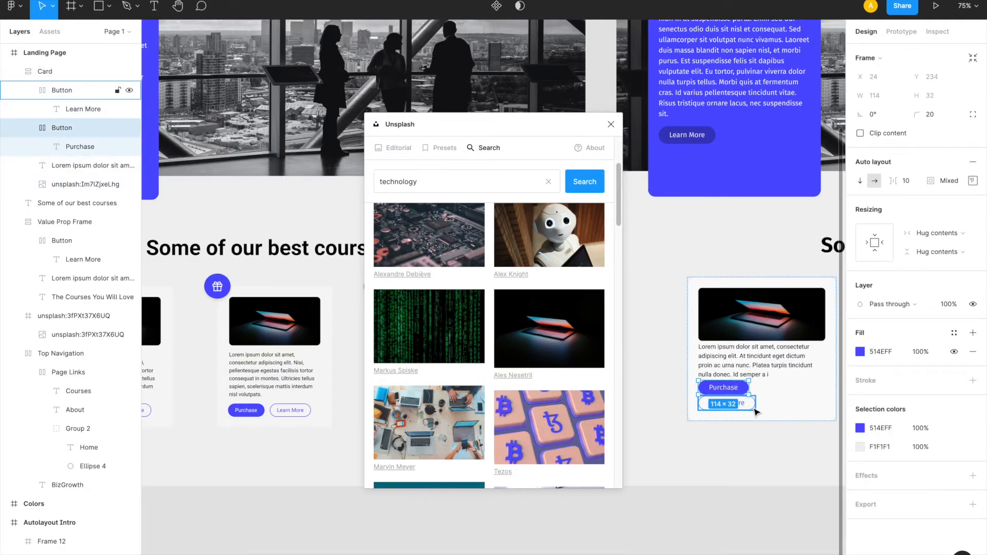
left_click(754, 409, "shift")
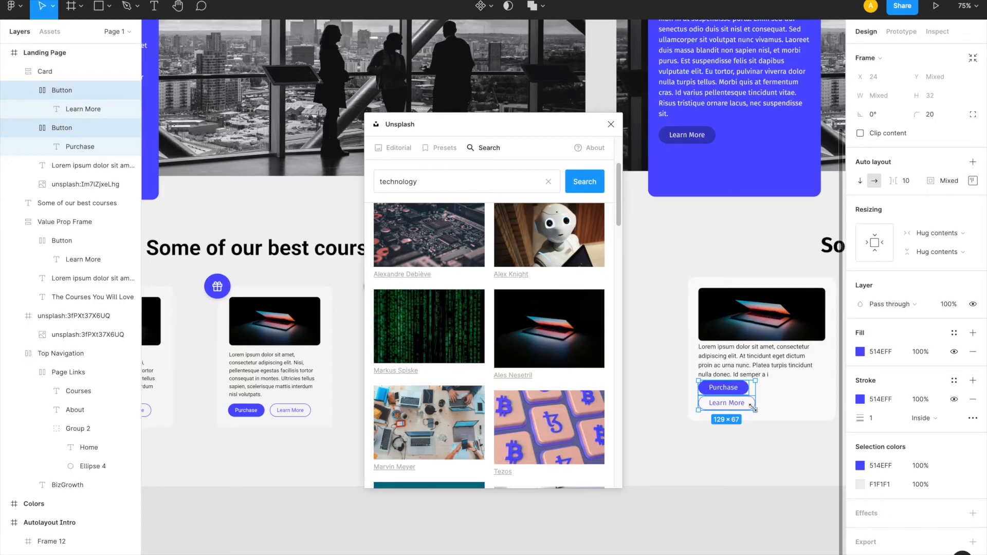
key("alt+super+g")
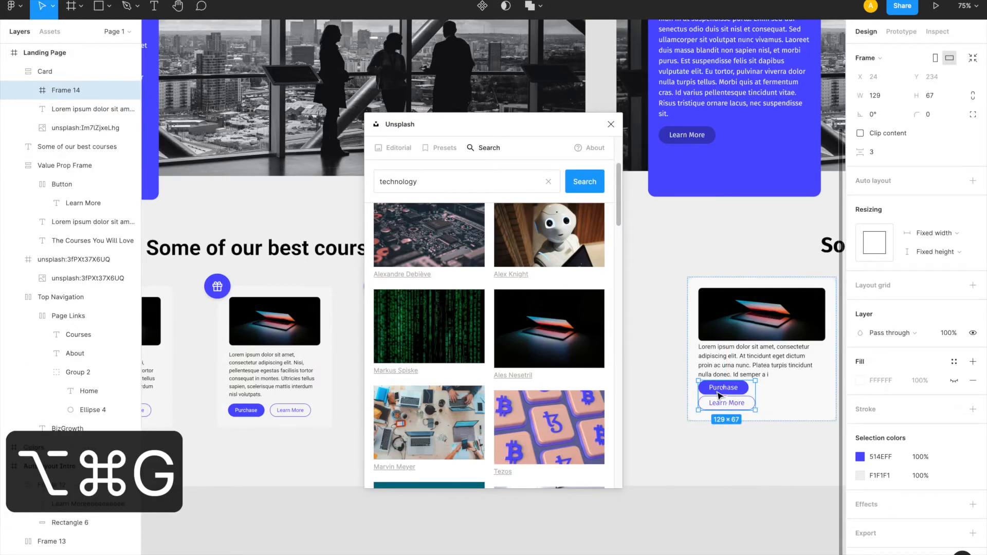
left_click(973, 181)
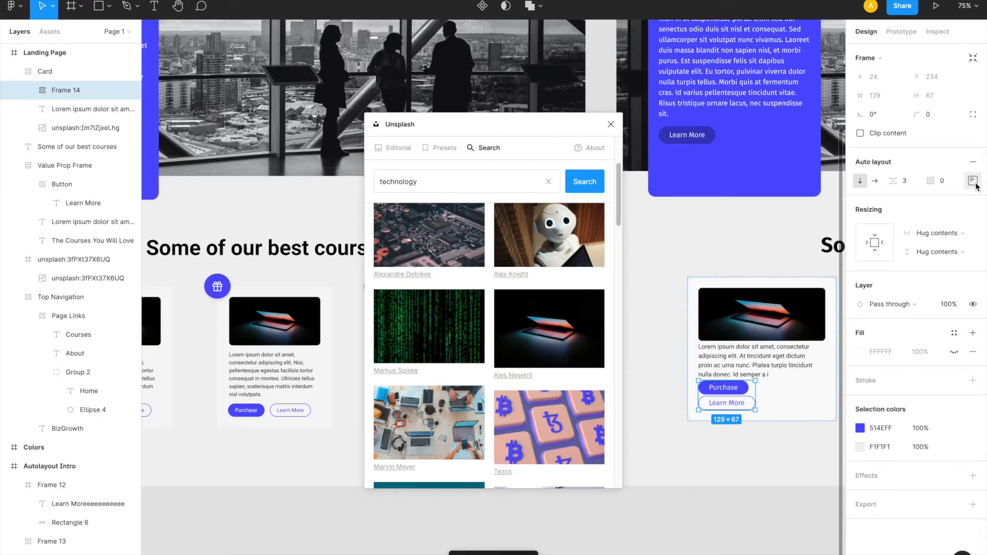
left_click(875, 182)
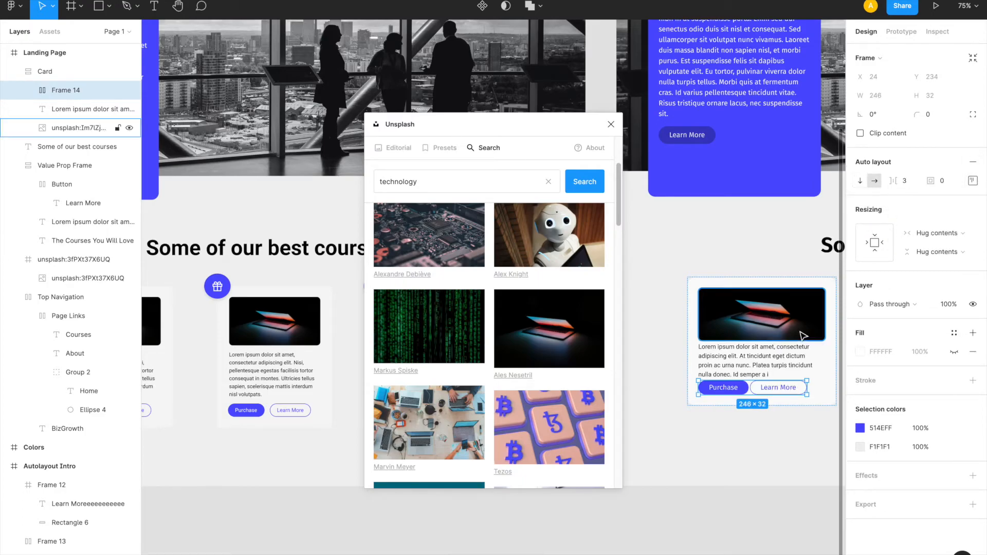
Set the spacing between the Purchase and Learn More buttons to 12
left_click(909, 187)
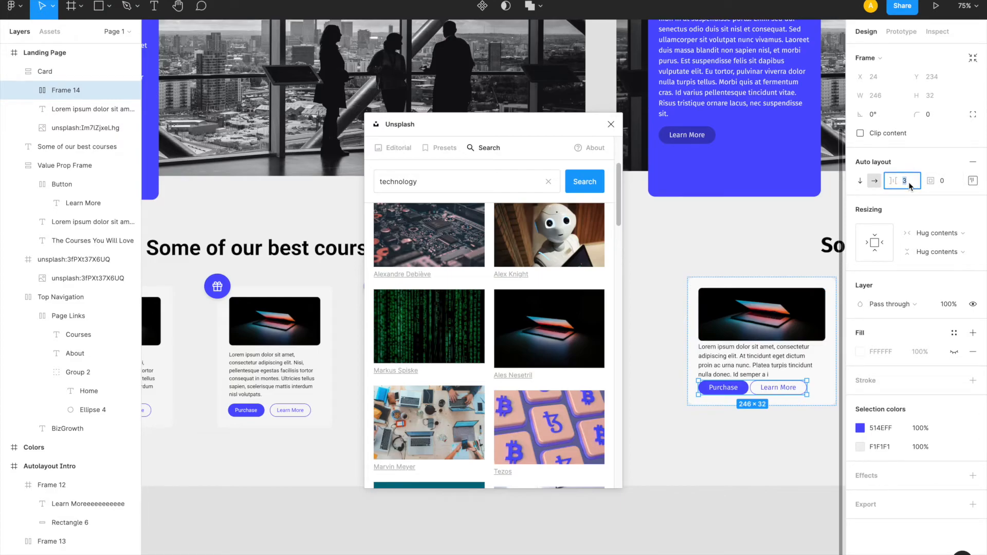
key("Up")
key("Up")
key("Up")
key("Up")
key("Up")
key("Up")
key("Up")
key("Up")
key("Up")
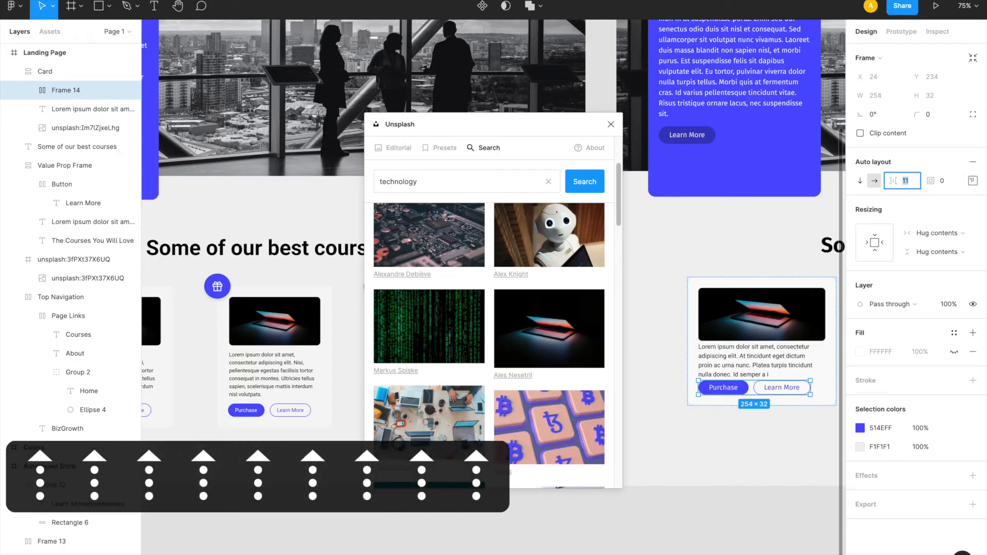
key("Up")
key("Up")
key("Up")
key("Down")
key("Down")
key("Down")
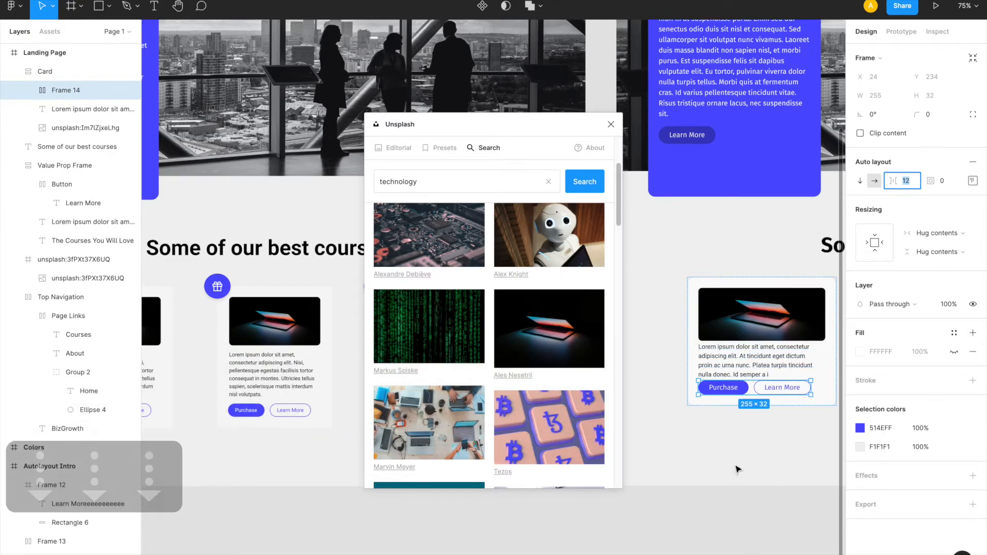
Try a top padding of 12 on the frame around the two buttons, and reset it to 0
left_click(973, 181)
type("12")
key("Return")
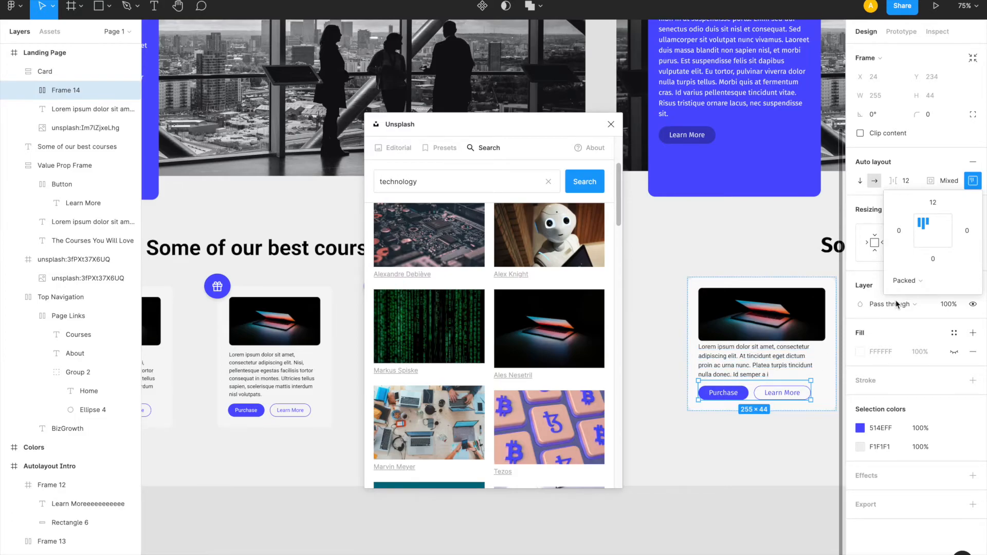
left_click(942, 203)
type("0")
key("Return")
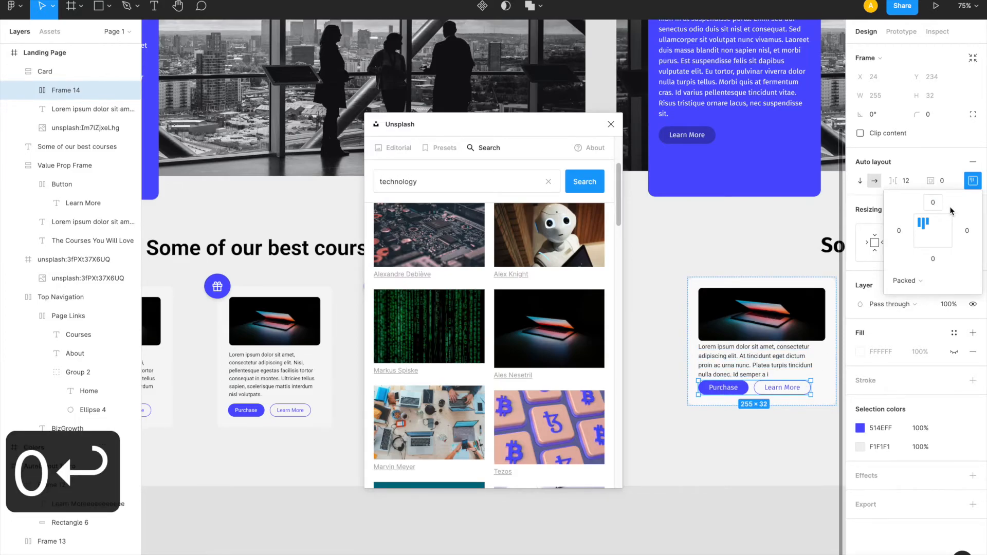
Try a top padding of 12 on the frame around the two buttons, and raise it to 16
left_click(934, 202)
type("12")
key("Return")
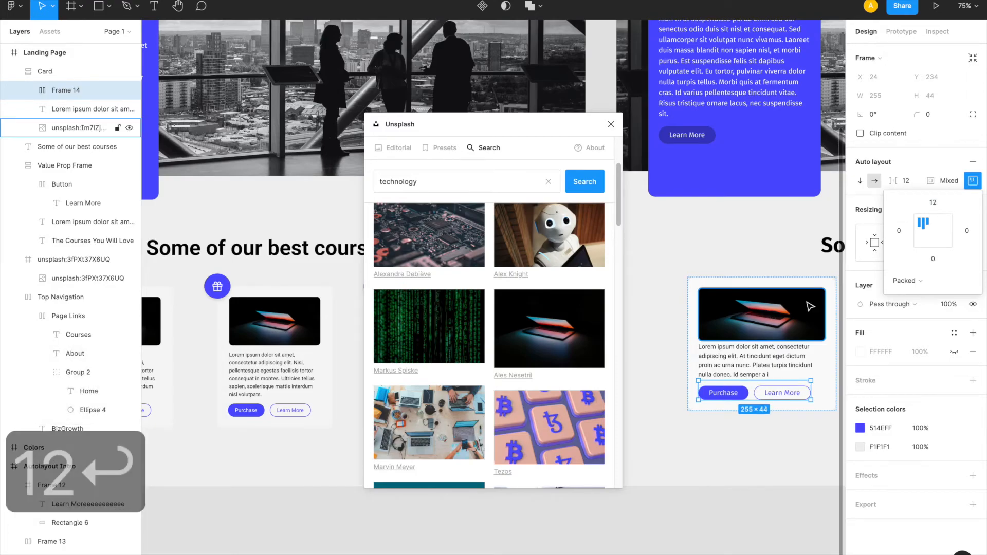
type("16")
key("Return")
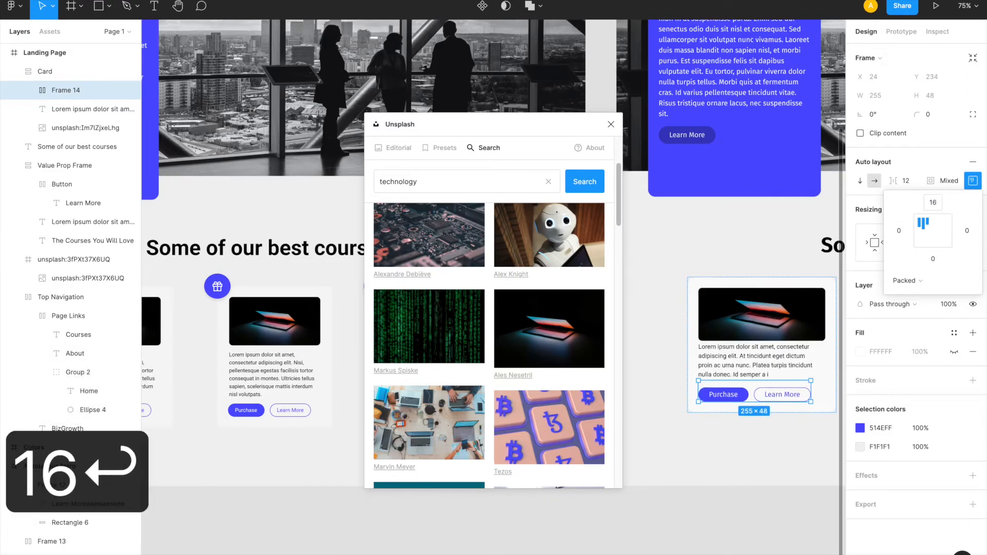
Wrap the Card's lorem ipsum paragraph in its own frame and add auto layout to it
double_click(720, 358)
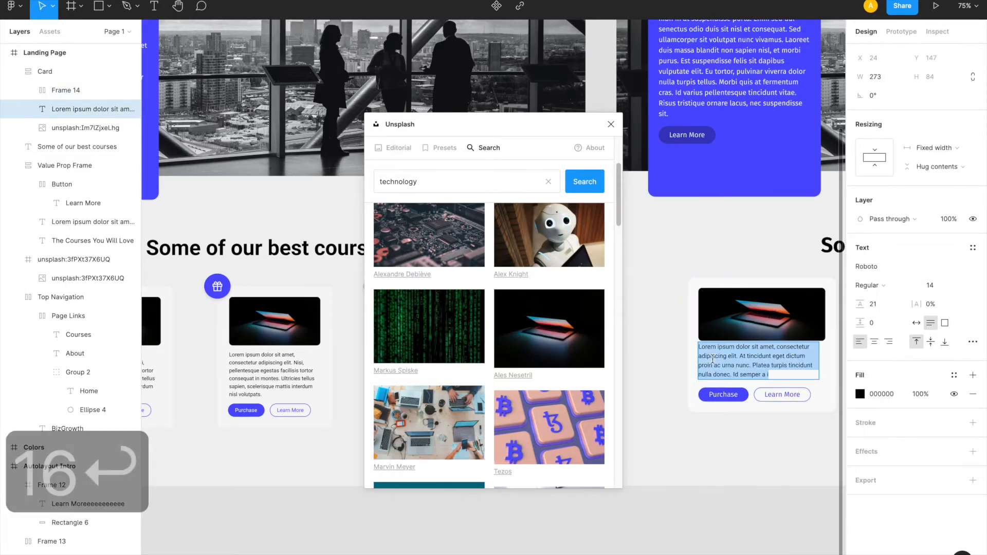
key("Escape")
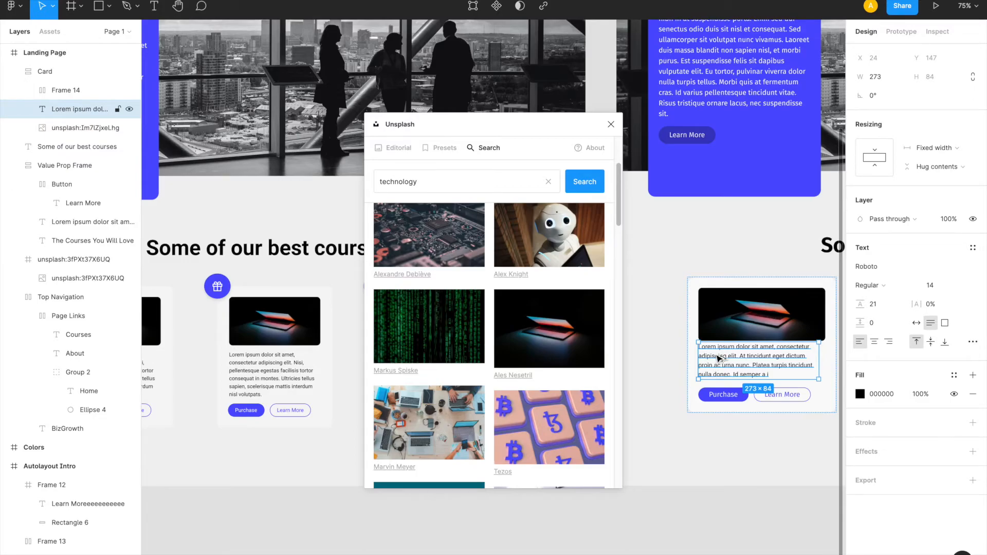
key("alt+super+g")
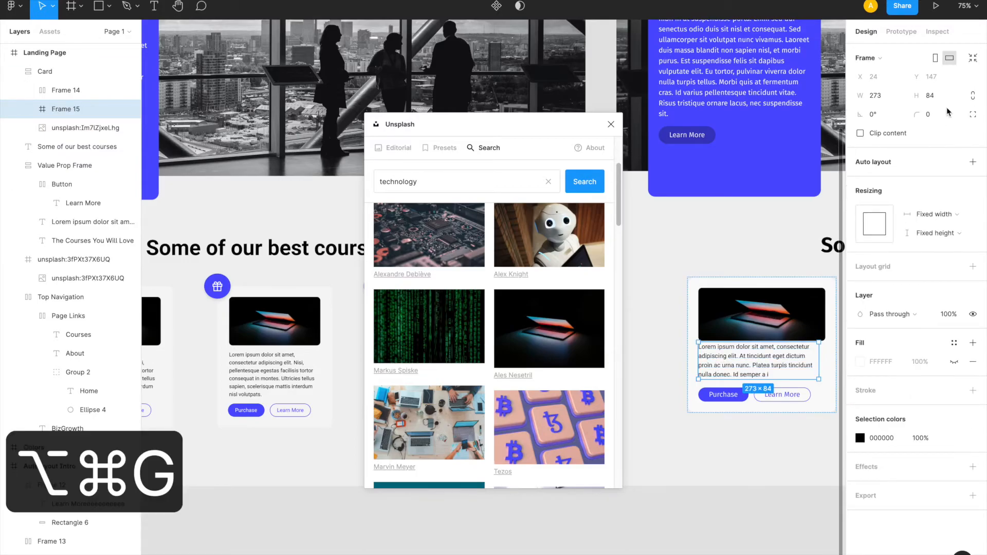
left_click(972, 163)
Set the top and bottom padding of the frame around the Card's paragraph to 12
left_click(972, 181)
left_click(935, 203)
type("12")
key("Return")
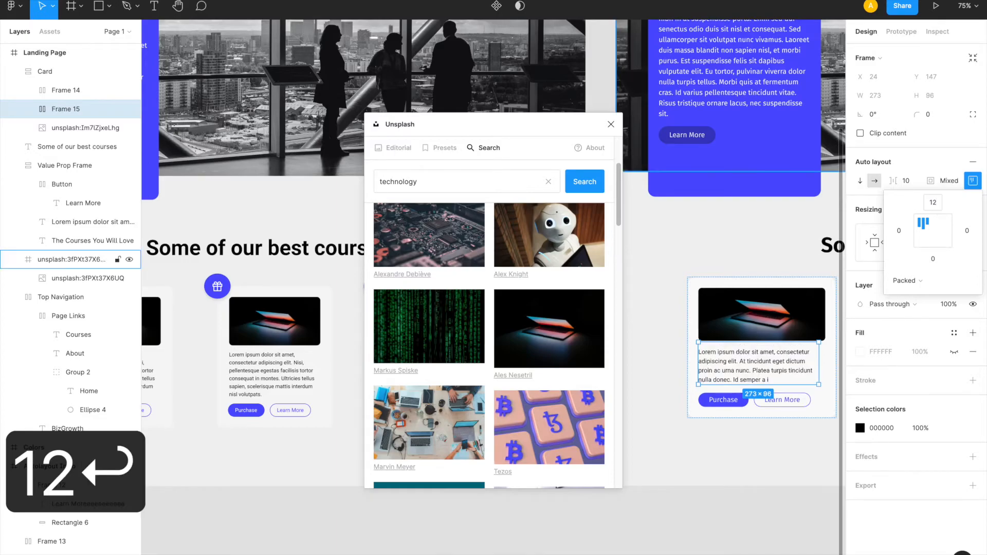
left_click(932, 258)
type("12")
key("Return")
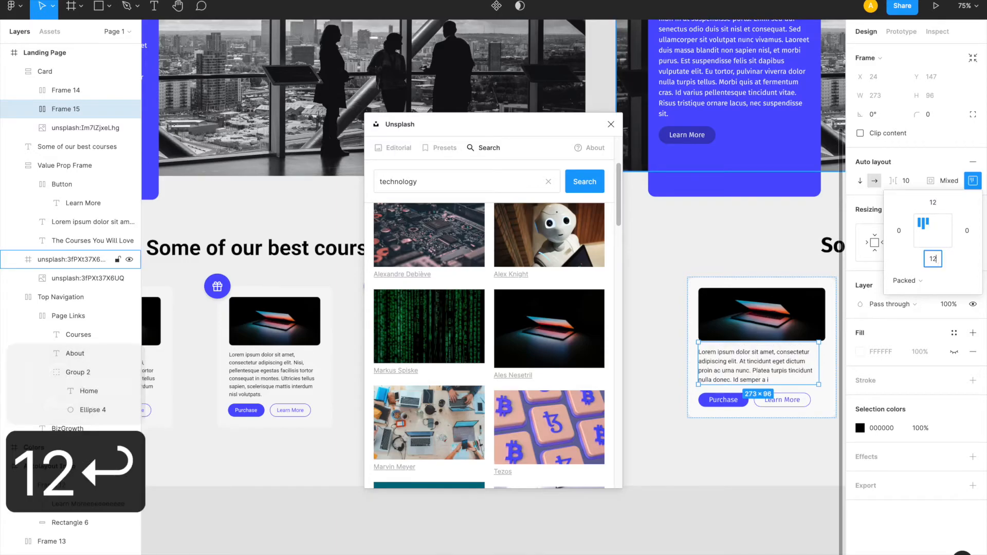
Reset the button row frame's top padding to 0 and close the Unsplash plugin
left_click(733, 406)
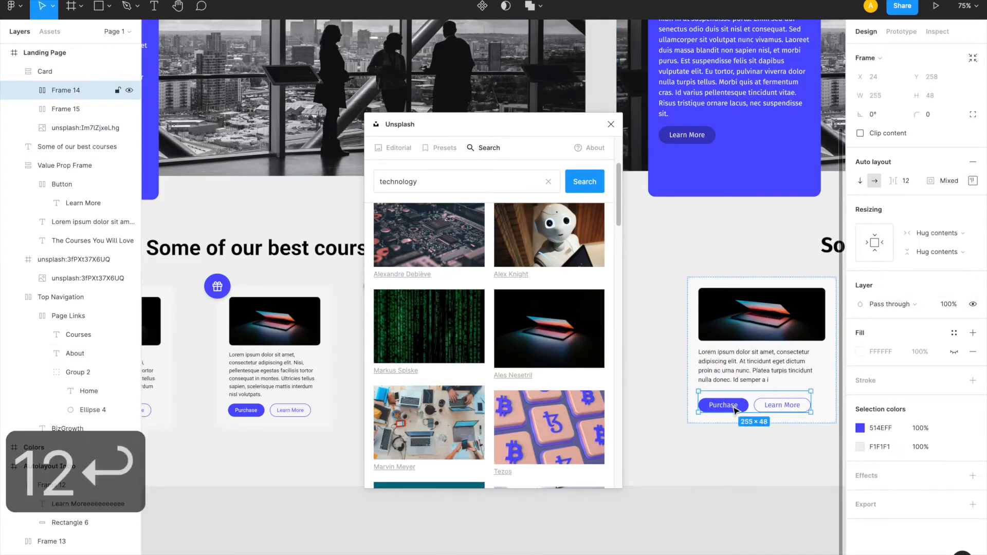
left_click(973, 180)
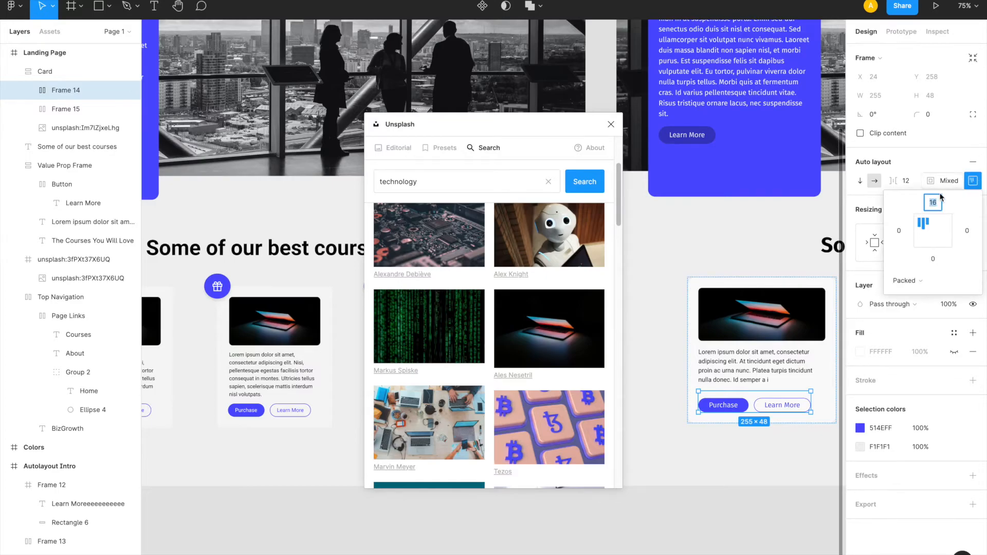
type("0")
key("Return")
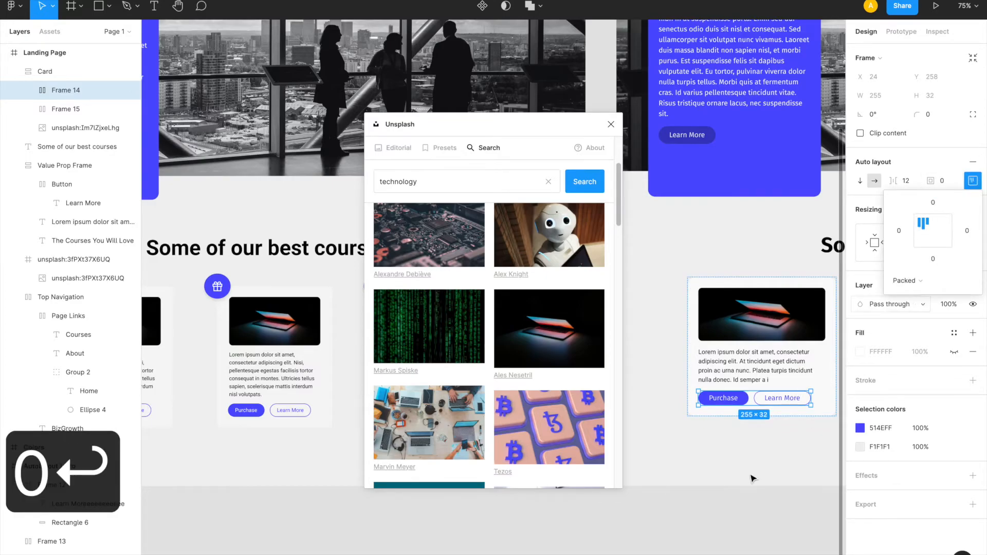
left_click(724, 499)
scroll(724, 499, "right", 3)
scroll(724, 498, "down", 1)
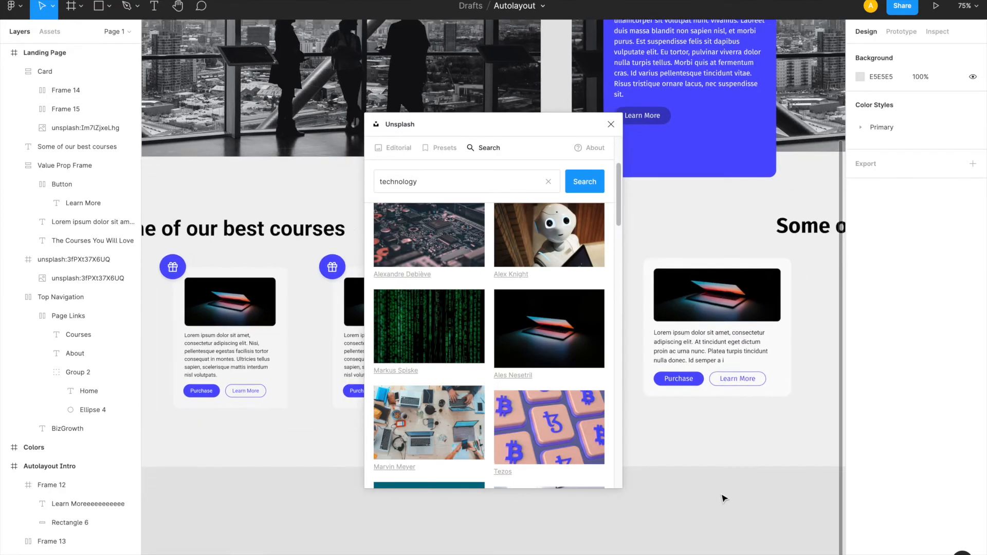
left_click(611, 123)
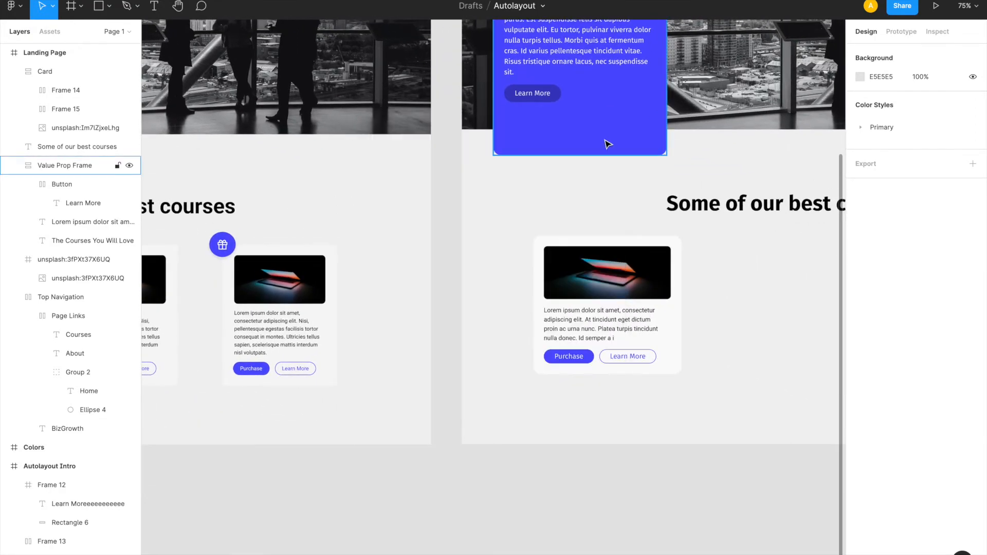
Draw an ellipse about 60 × 54 over the upper-left corner of the new Card
scroll(611, 267, "left", 3)
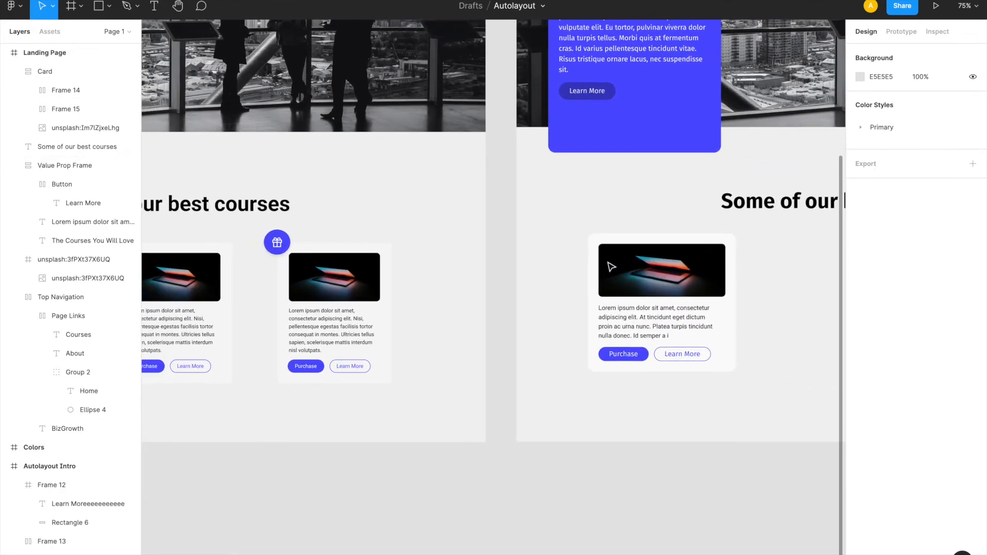
left_click(631, 243)
scroll(629, 241, "down", 8)
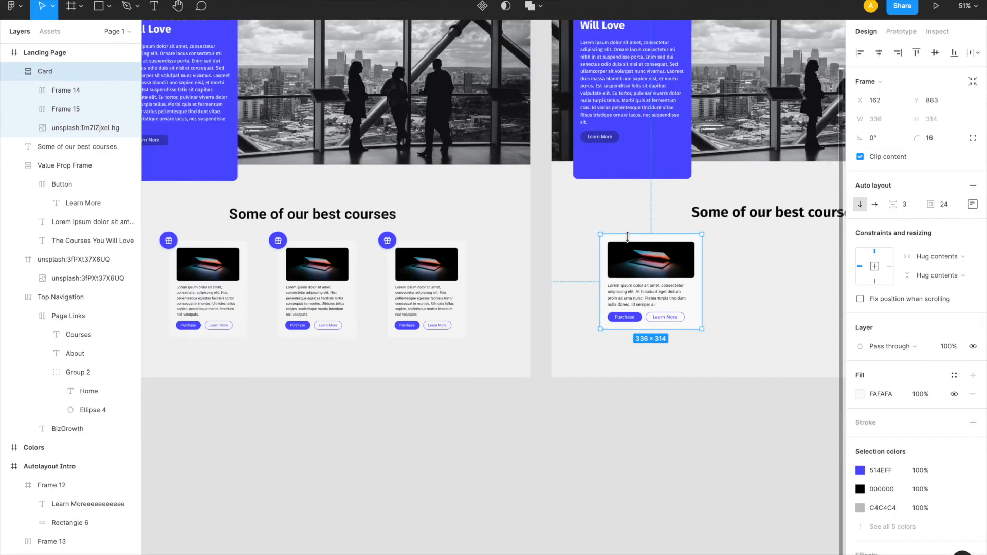
scroll(628, 236, "up", 2)
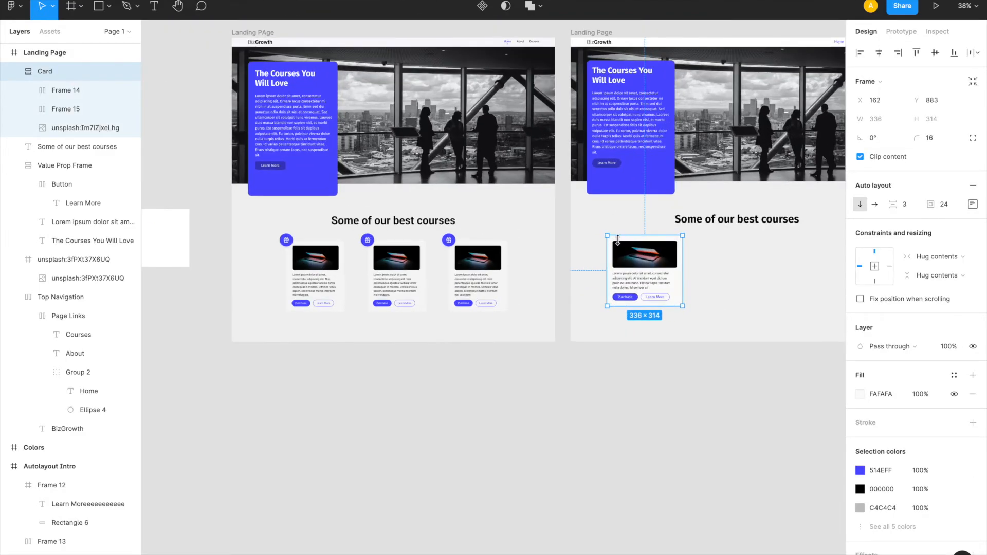
scroll(622, 245, "up", 5)
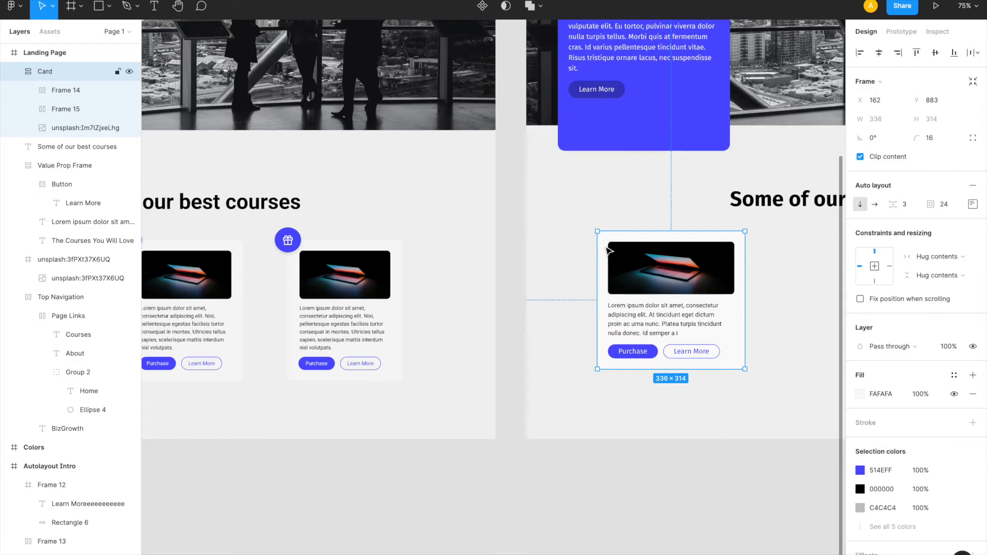
key("c")
key("o")
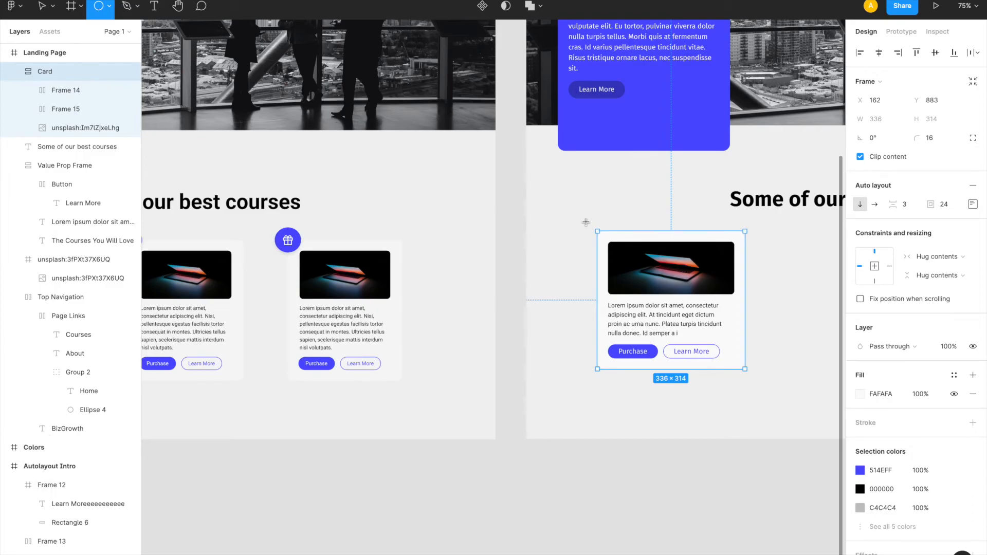
left_click_drag(586, 222, 611, 245)
Set the ellipse's width and height to 60 each
left_click(879, 104)
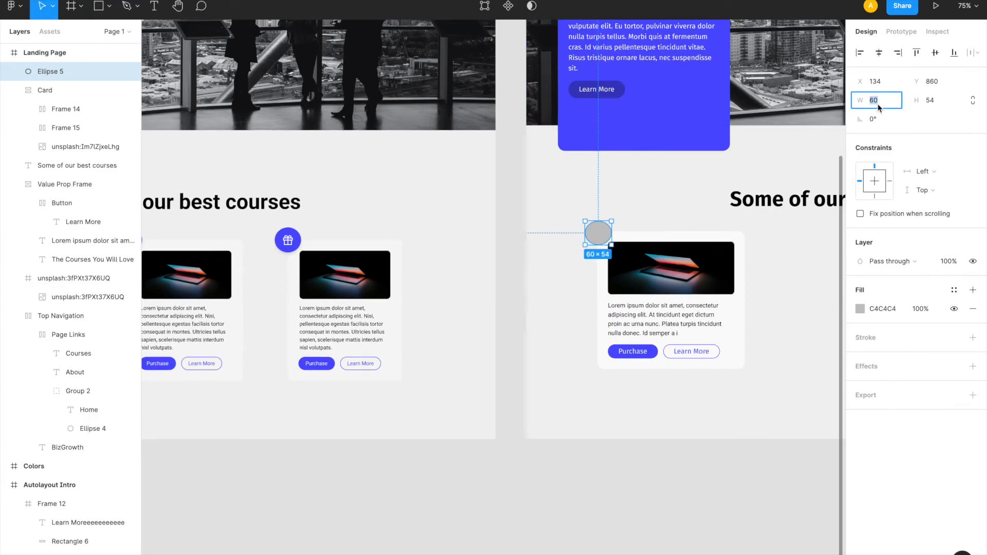
type("60")
key("Return")
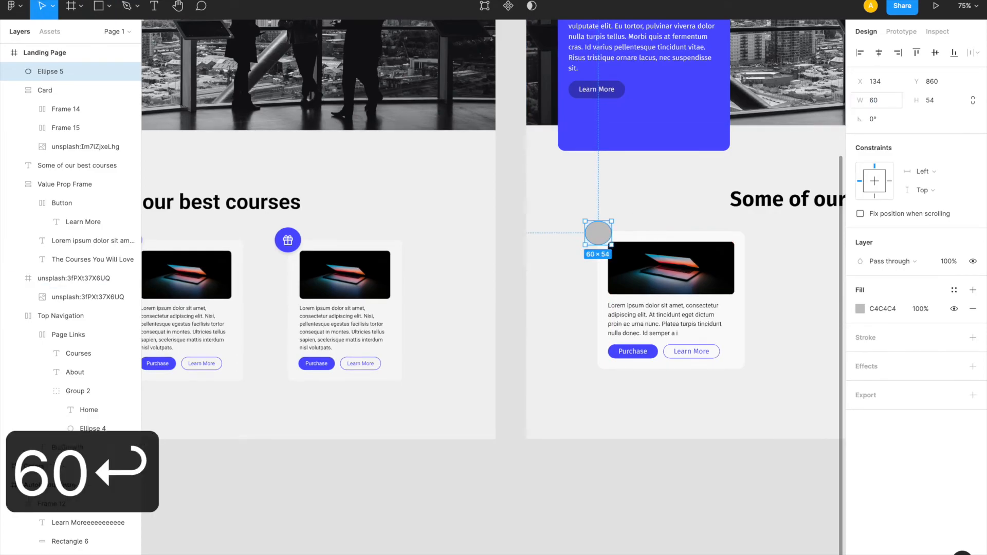
left_click(951, 102)
type("60")
key("Return")
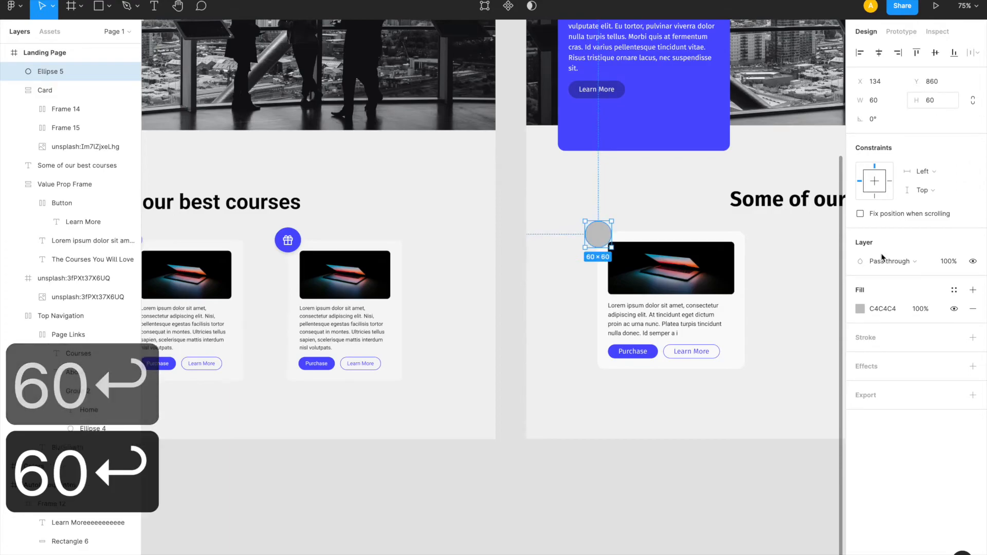
Fill the circle with blue 514EFF sampled from the original design's gift badge, and move it up slightly to X 132, Y 853
left_click(859, 309)
left_click(721, 455)
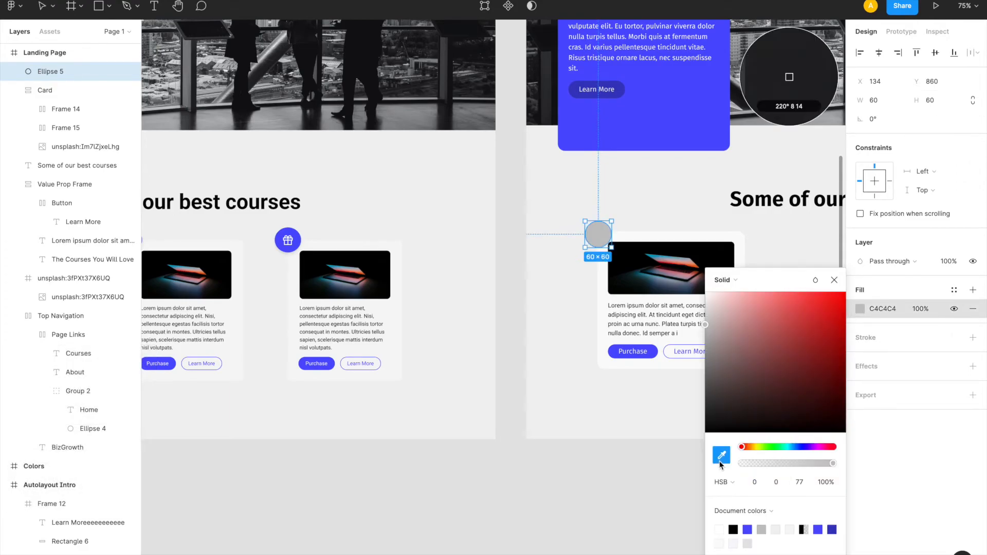
left_click(292, 230)
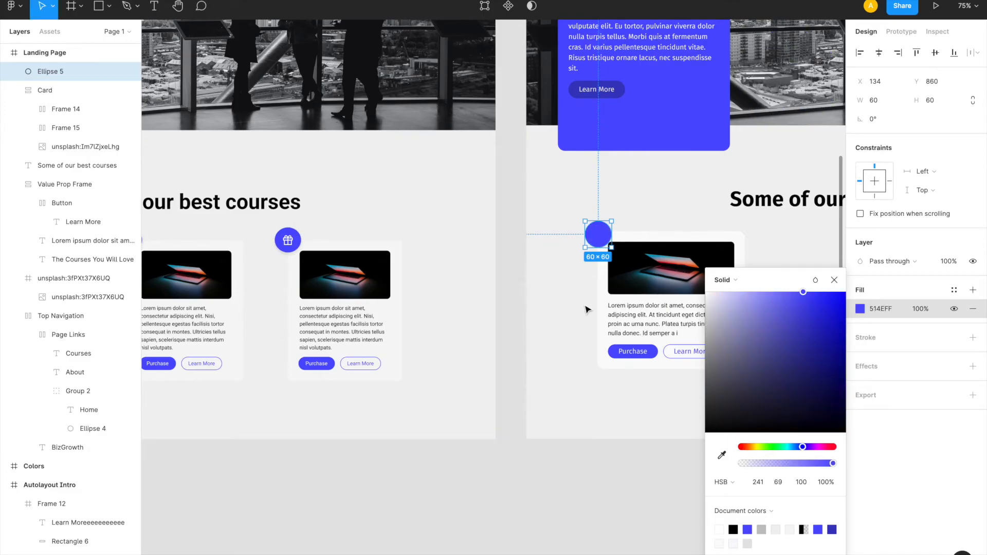
left_click(586, 309)
left_click(597, 234)
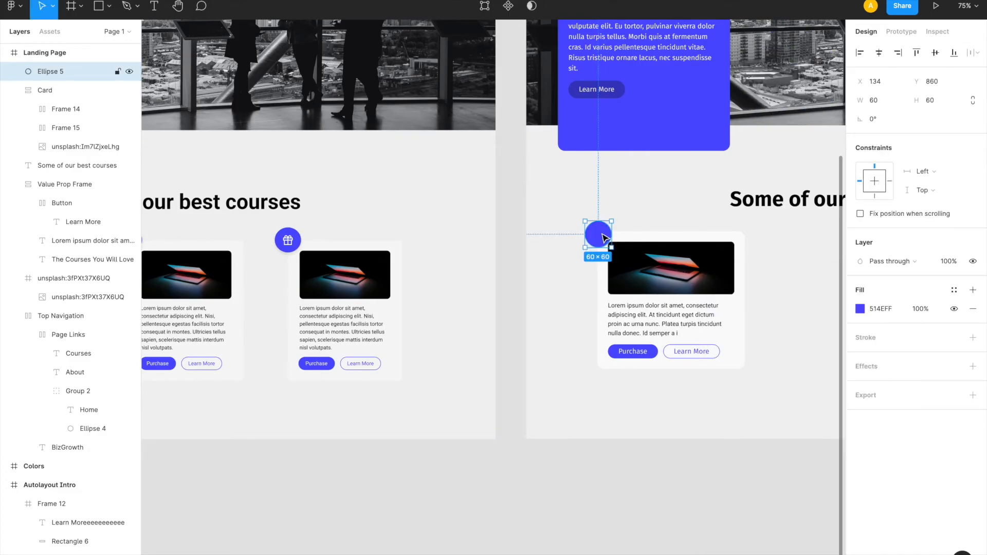
left_click_drag(601, 237, 599, 235)
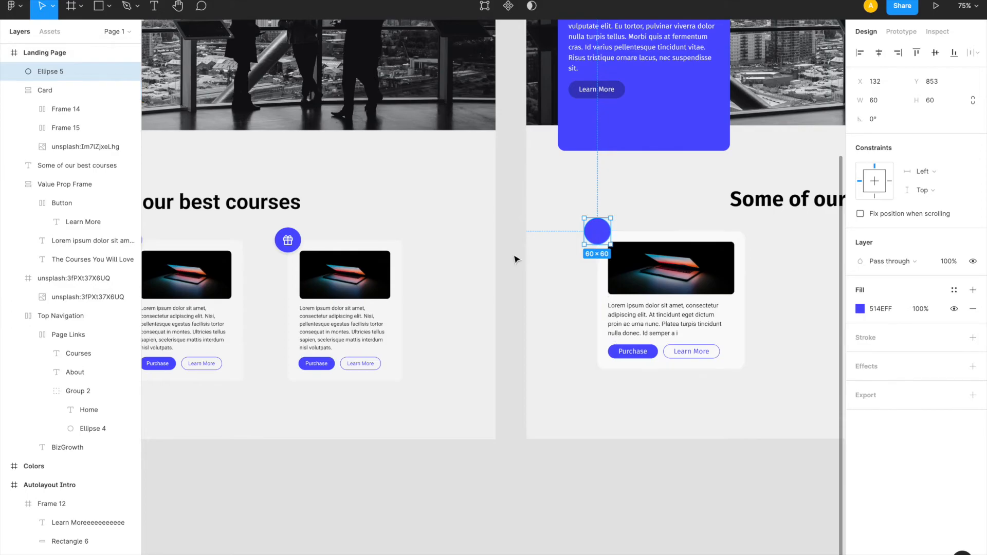
Insert the gift icon from the Feather Icons plugin and place it on the blue circle at the Card's corner
right_click(599, 233)
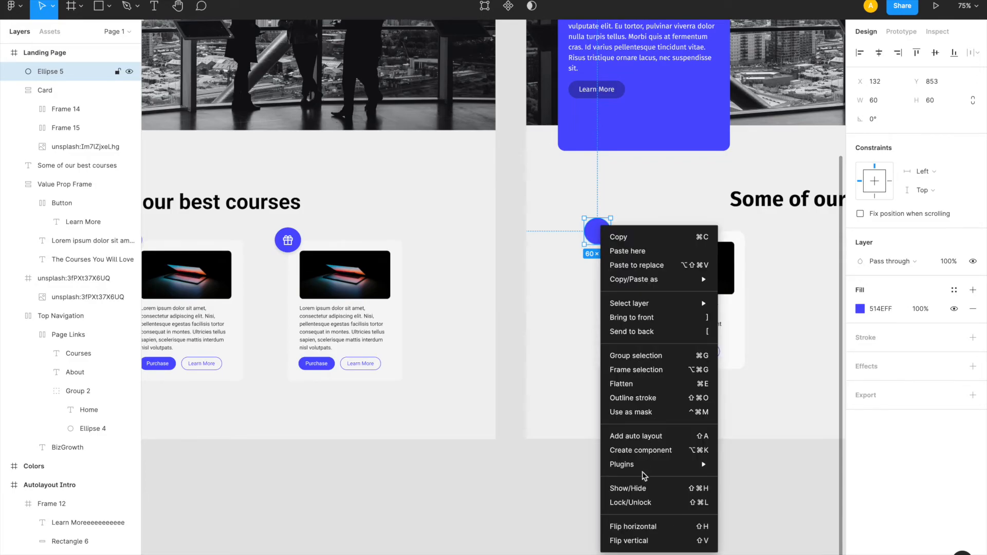
mouse_move(633, 472)
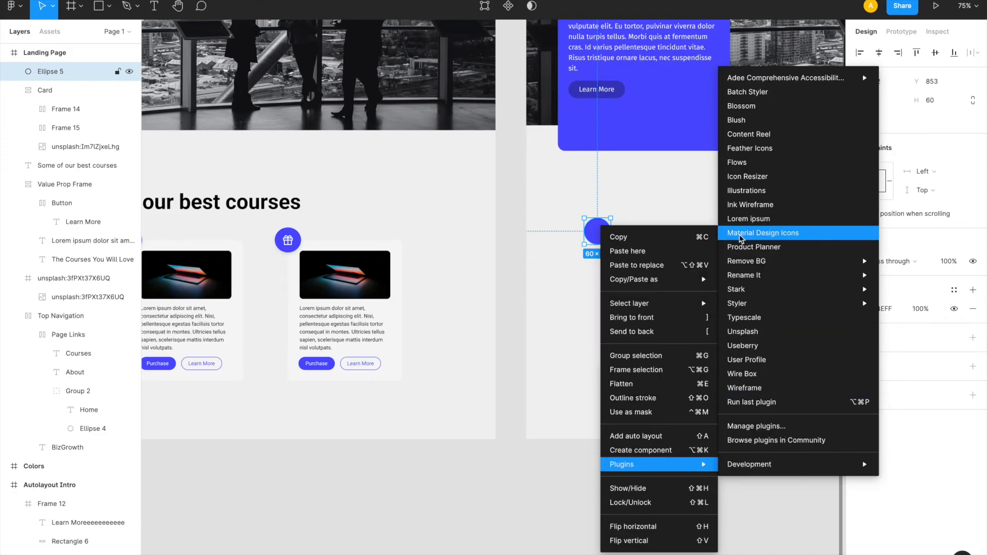
left_click(742, 149)
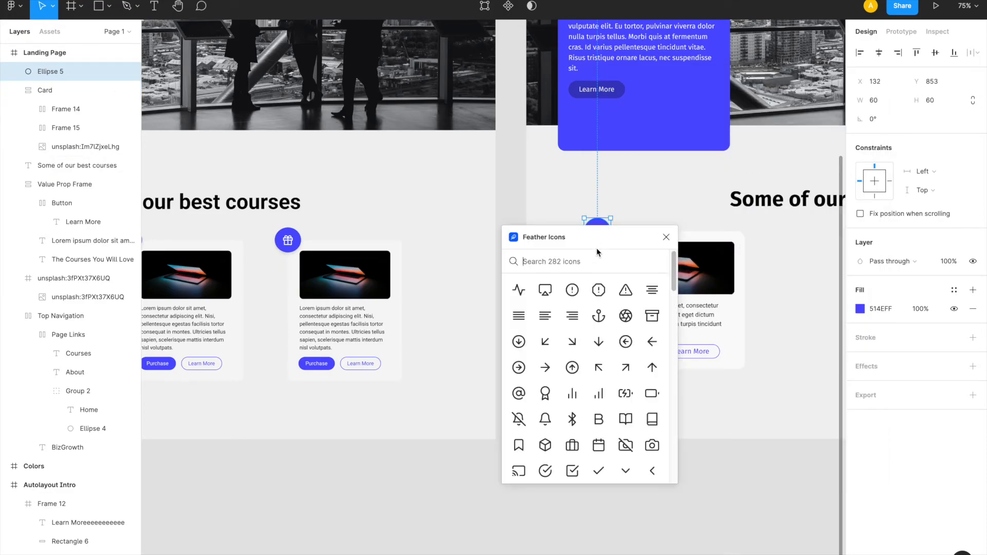
type("gift")
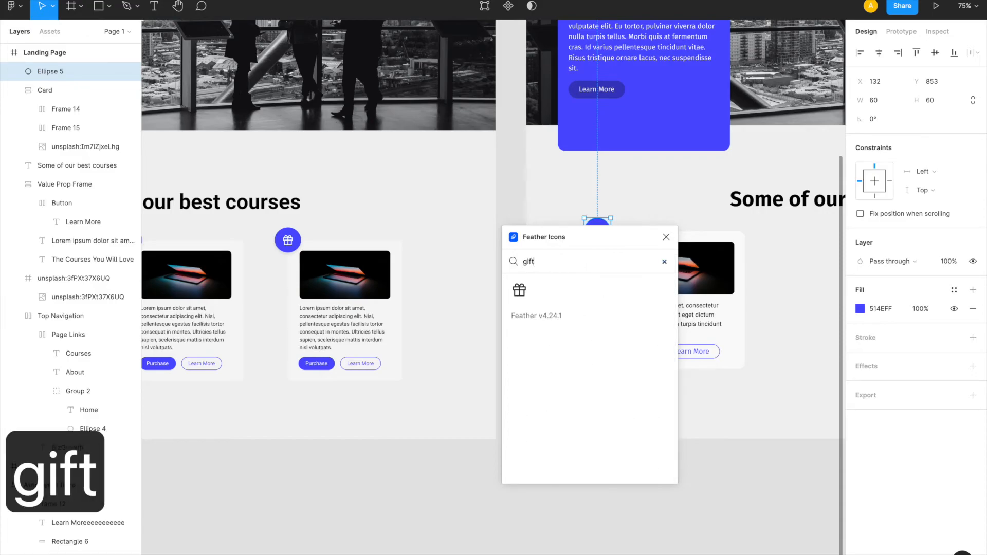
left_click(514, 297)
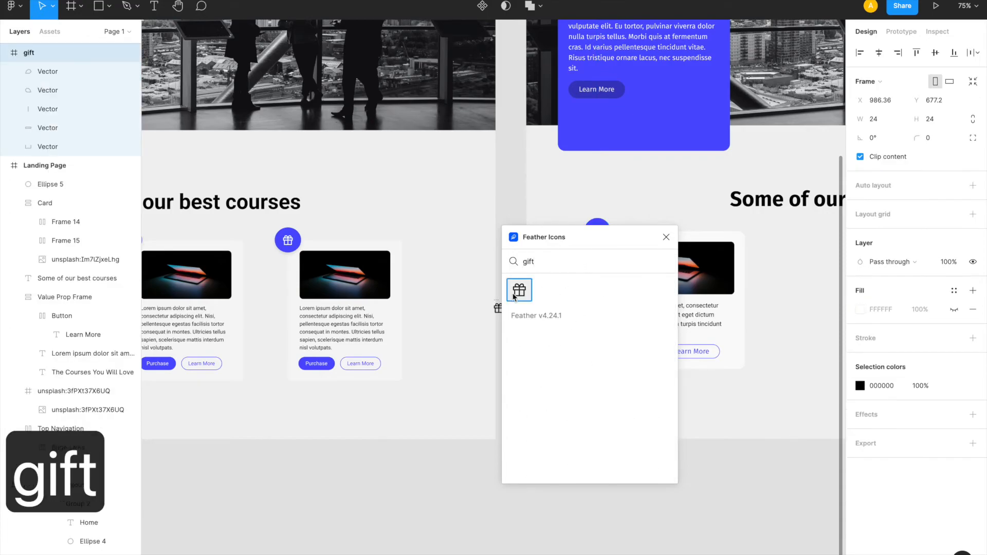
left_click(666, 238)
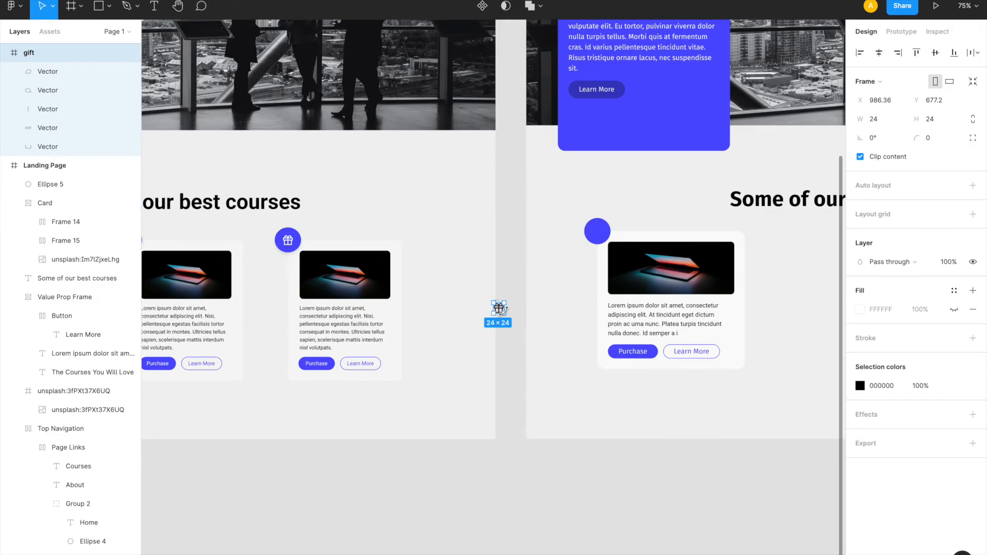
left_click_drag(501, 313, 600, 235)
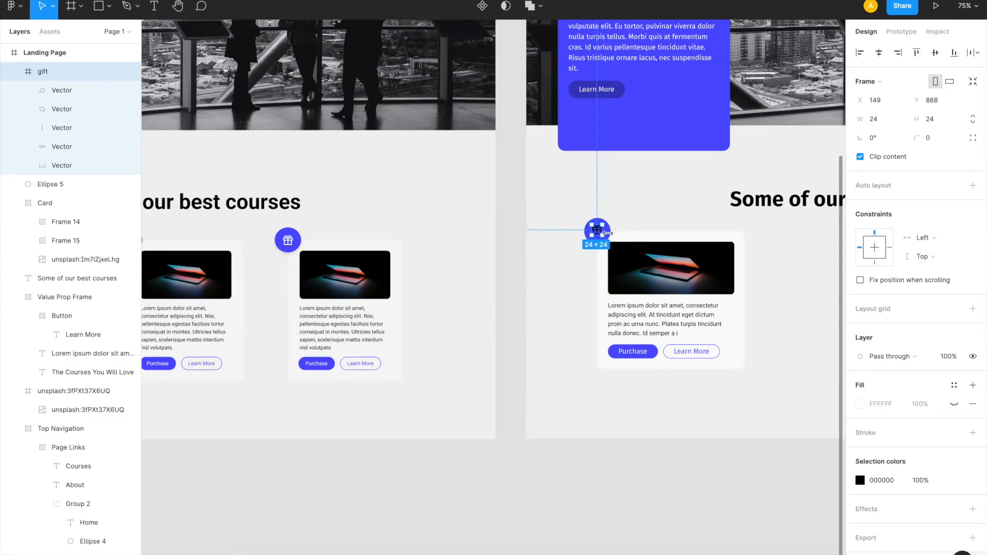
Wrap the gift icon and the blue circle together in a frame
left_click(608, 233)
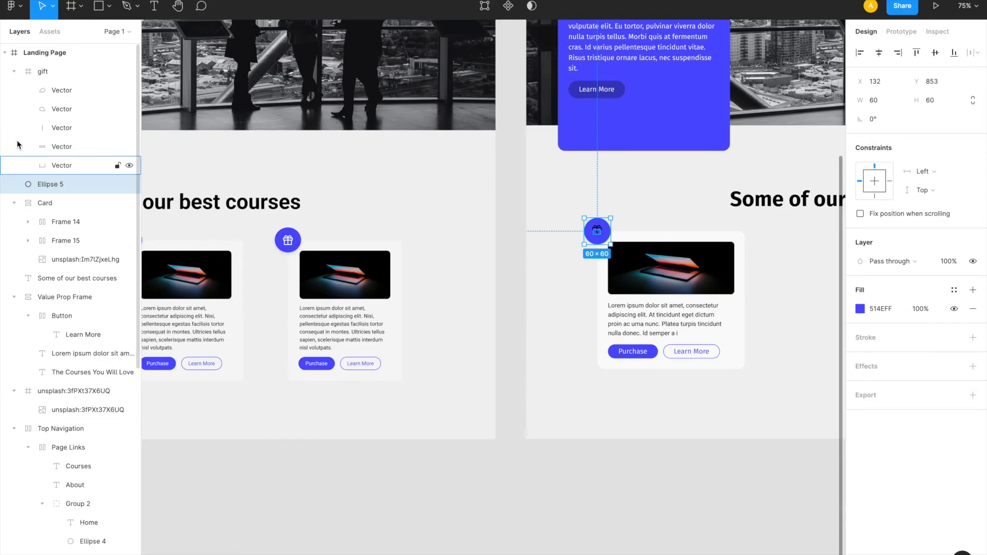
left_click(15, 71)
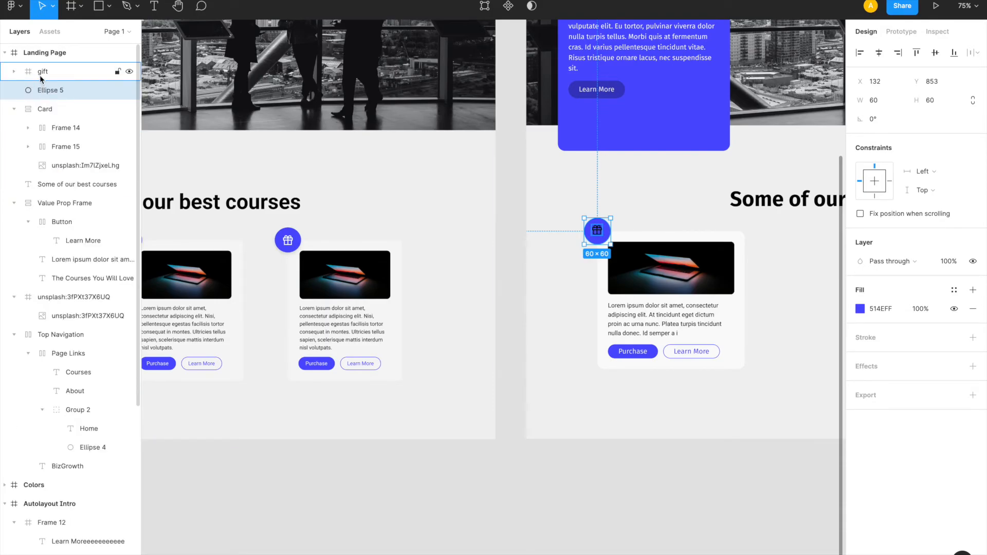
left_click(40, 76, "shift")
key("alt+super+g")
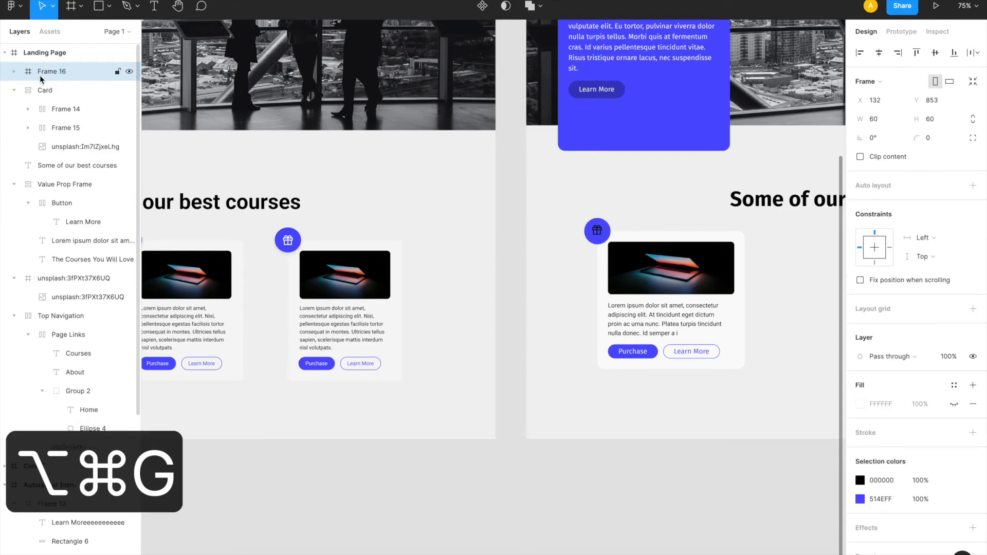
Center the gift icon horizontally and vertically within its badge frame and recolor it white FFFFFF
double_click(597, 231)
left_click(879, 52)
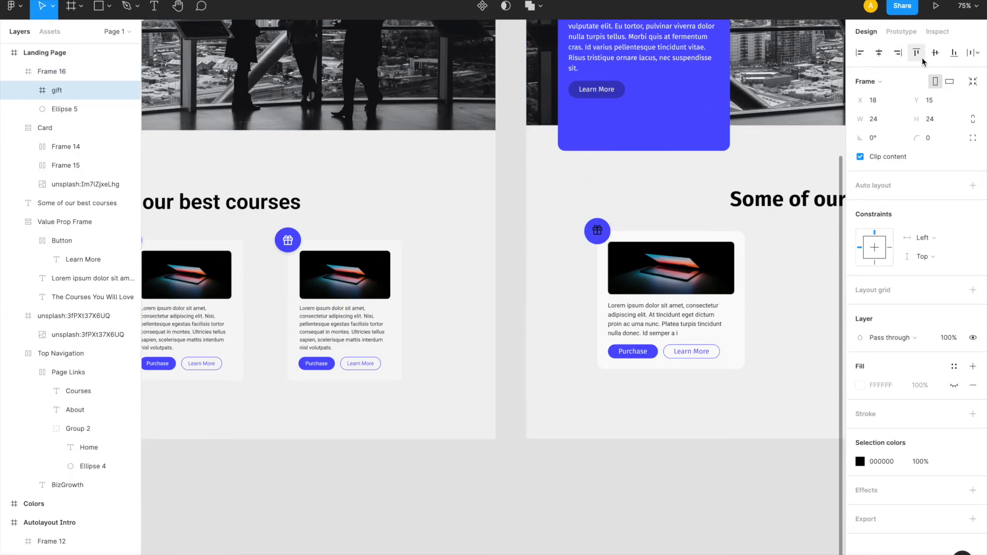
left_click(935, 52)
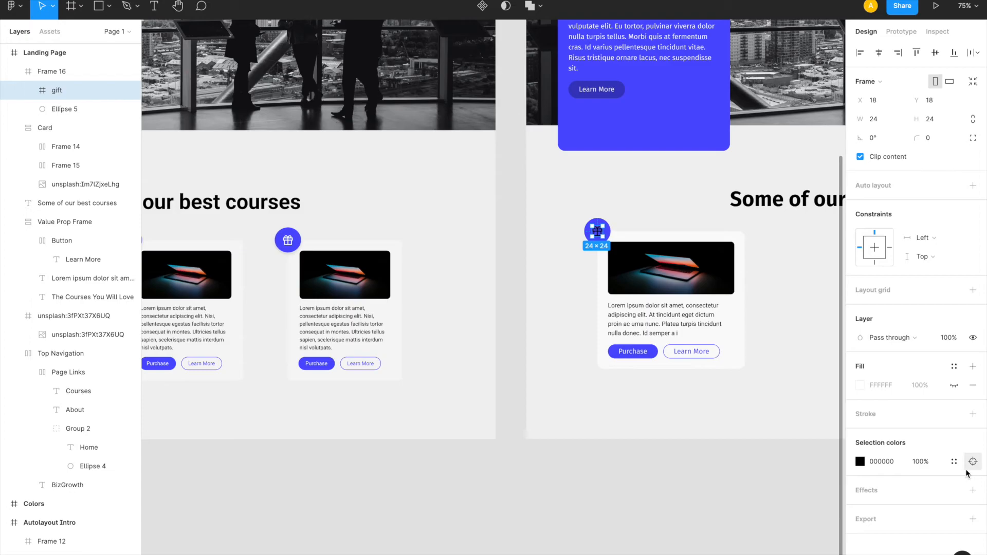
left_click(889, 461)
type("fff")
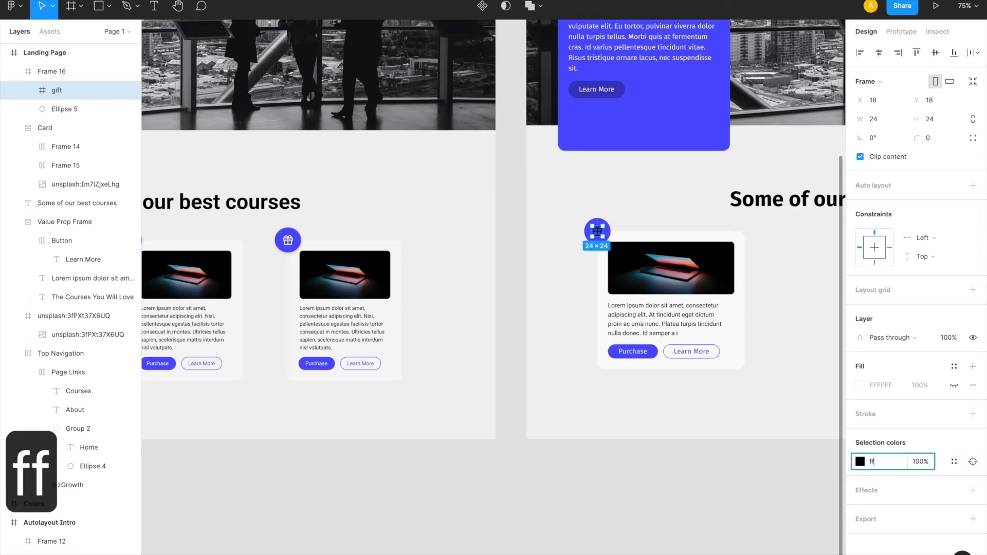
key("Return")
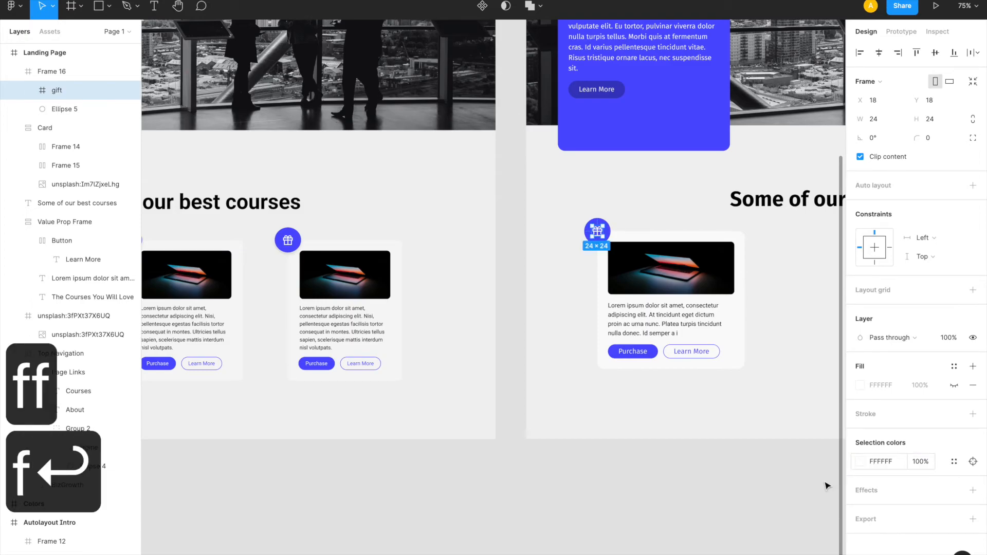
left_click(642, 536)
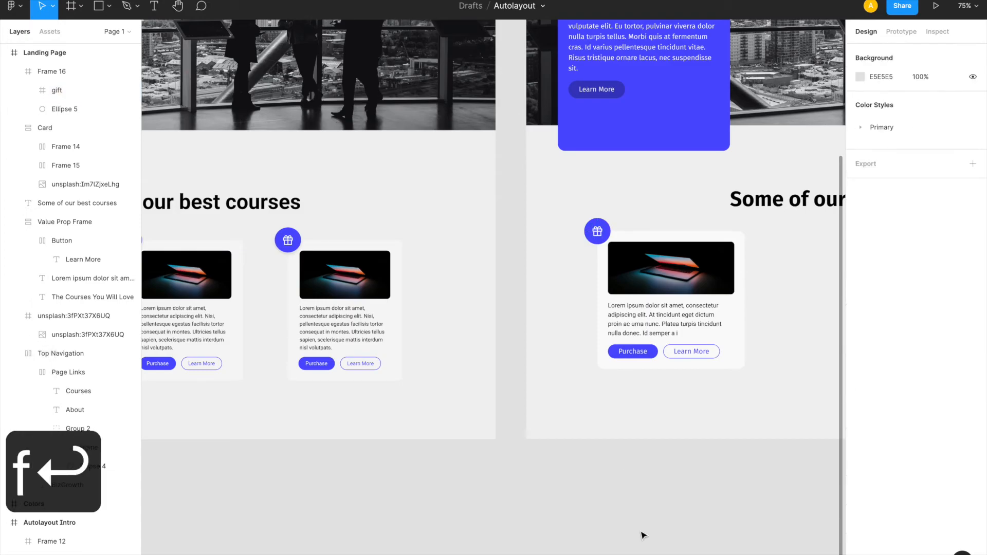
Rename the Card auto layout frame as Card Content
left_click(594, 239)
left_click(649, 244)
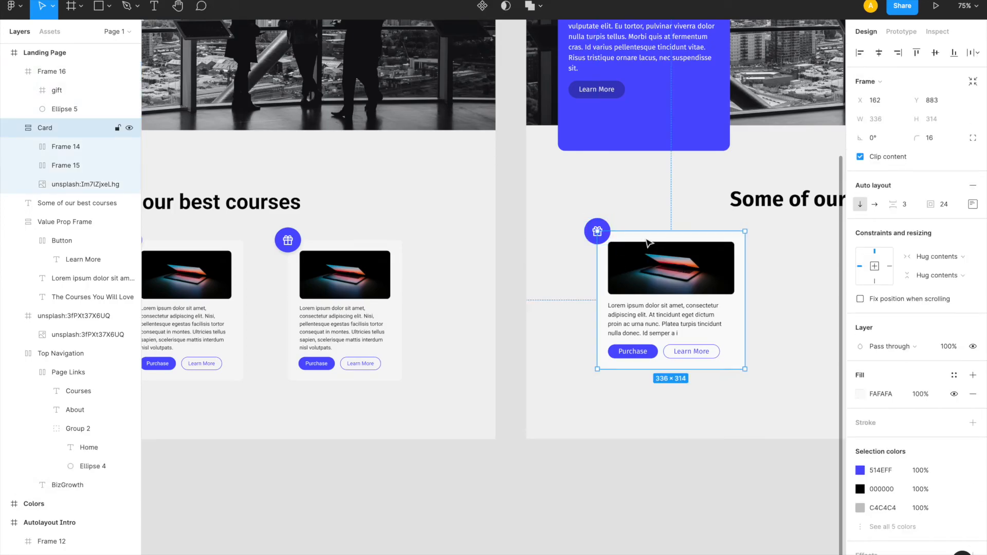
double_click(50, 130)
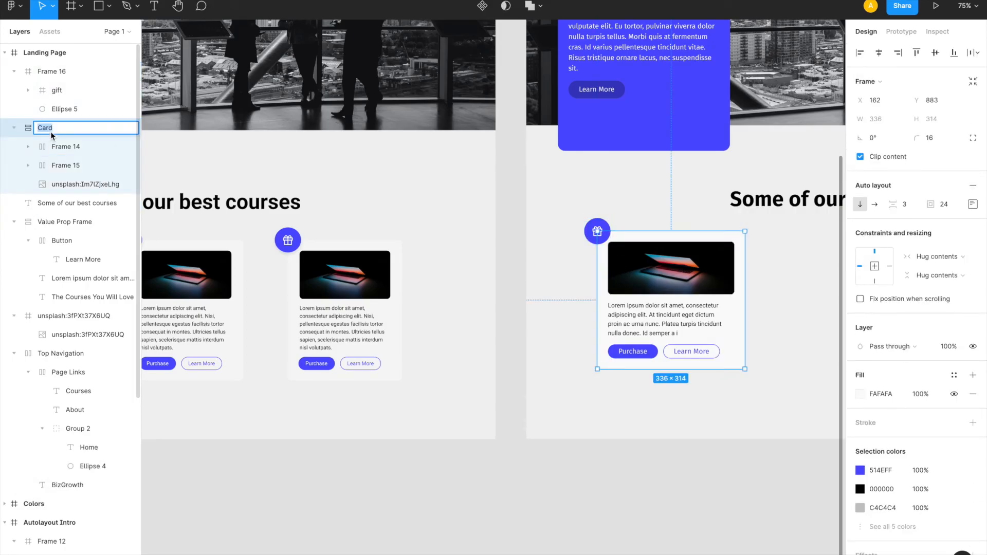
type("COntent")
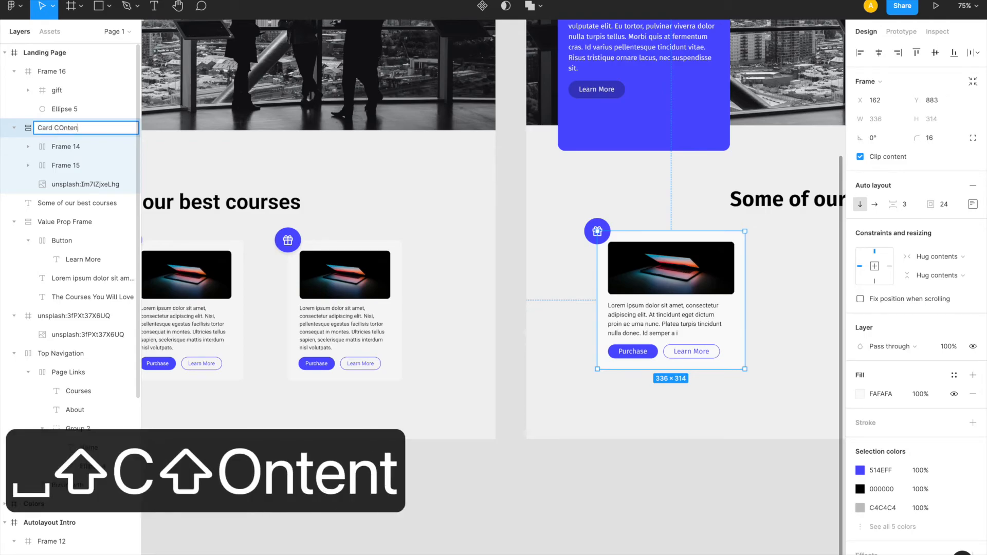
key("Return")
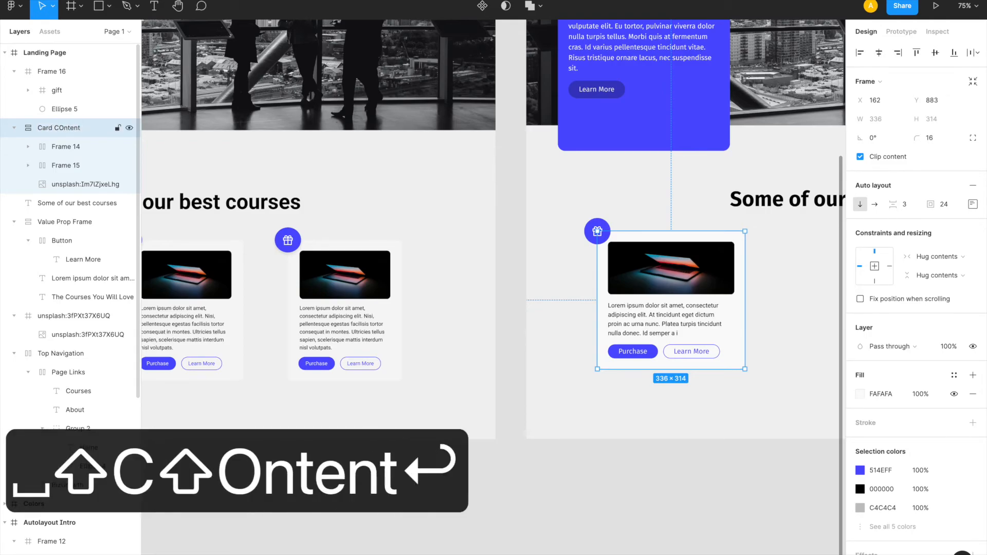
double_click(60, 129)
left_click(66, 128)
key("BackSpace")
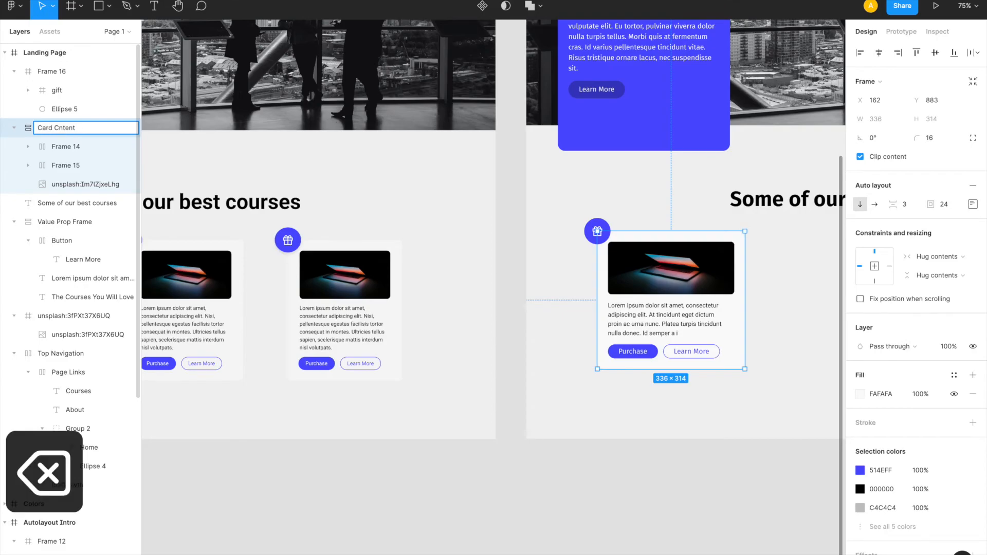
type("o")
key("Return")
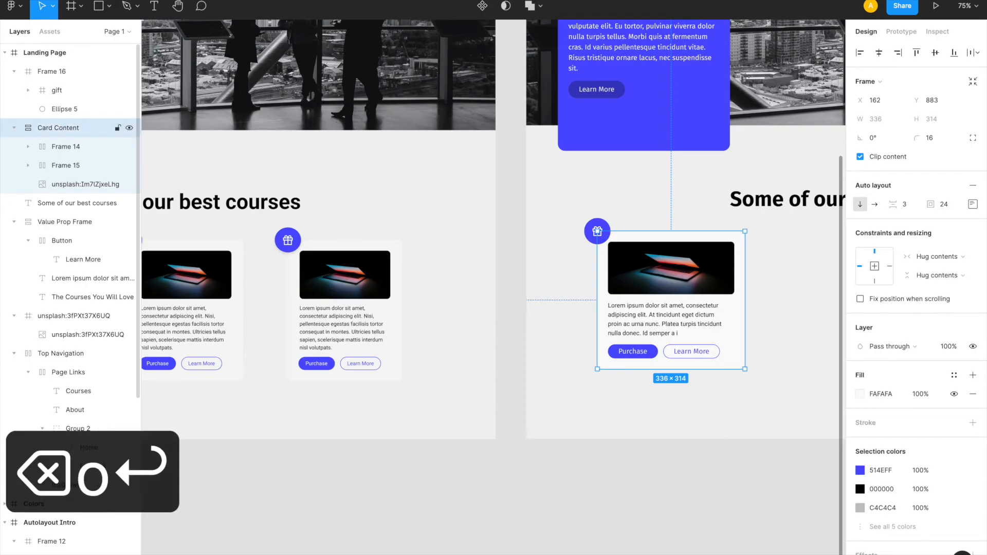
Rename the gift badge's frame as Circle
double_click(49, 72)
type("Circle")
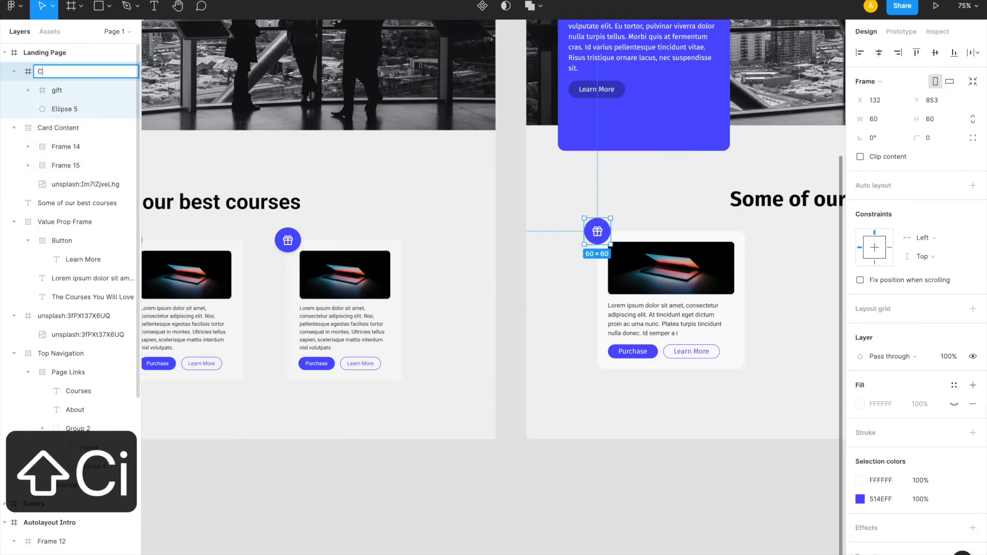
key("Return")
Wrap the Circle and Card Content frames together in a new frame and name it Card
left_click(16, 127)
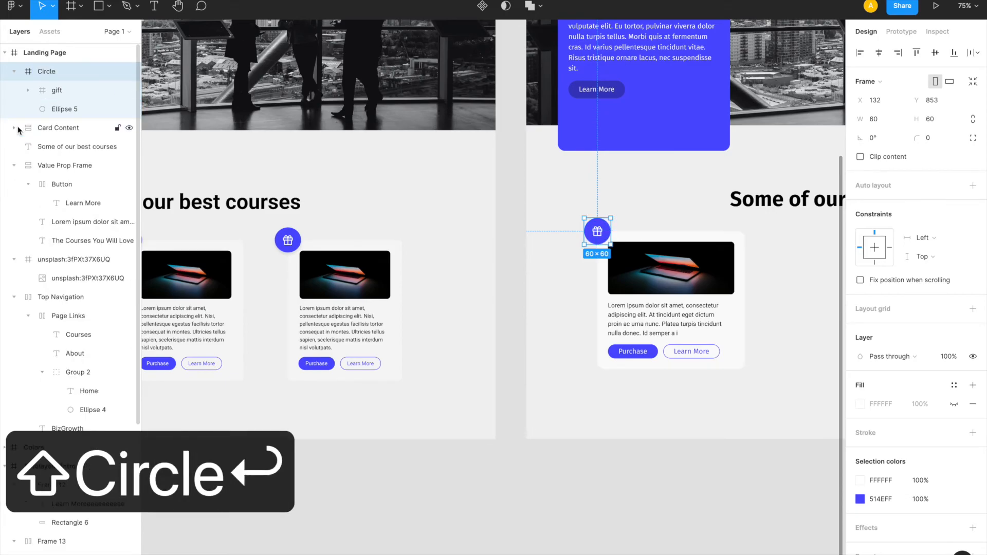
left_click(32, 127, "shift")
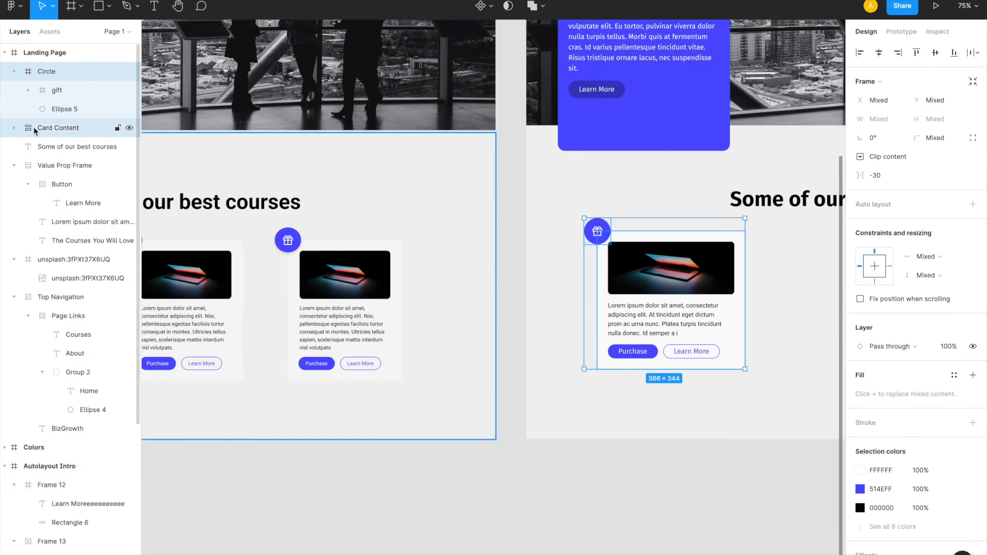
key("alt+super+g")
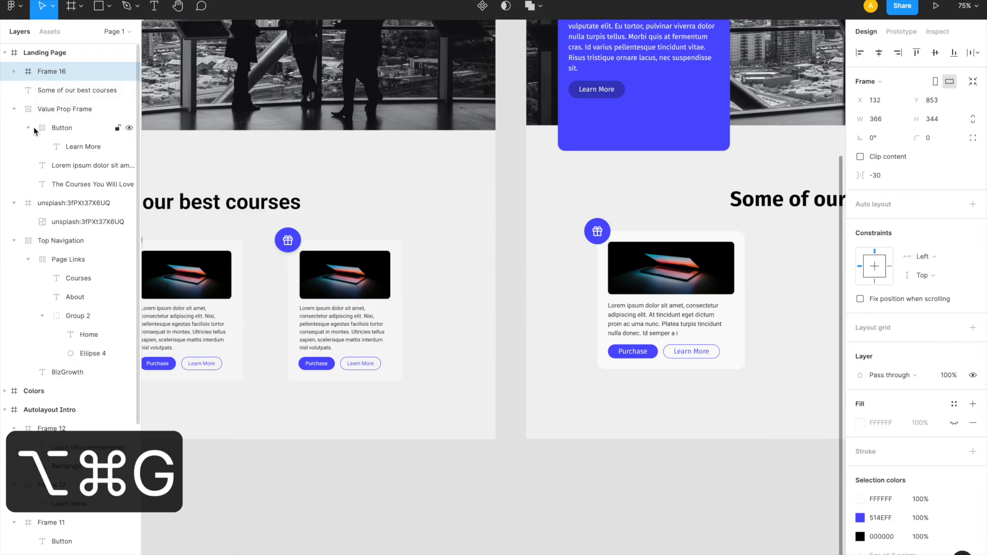
double_click(51, 71)
type("Card")
key("Return")
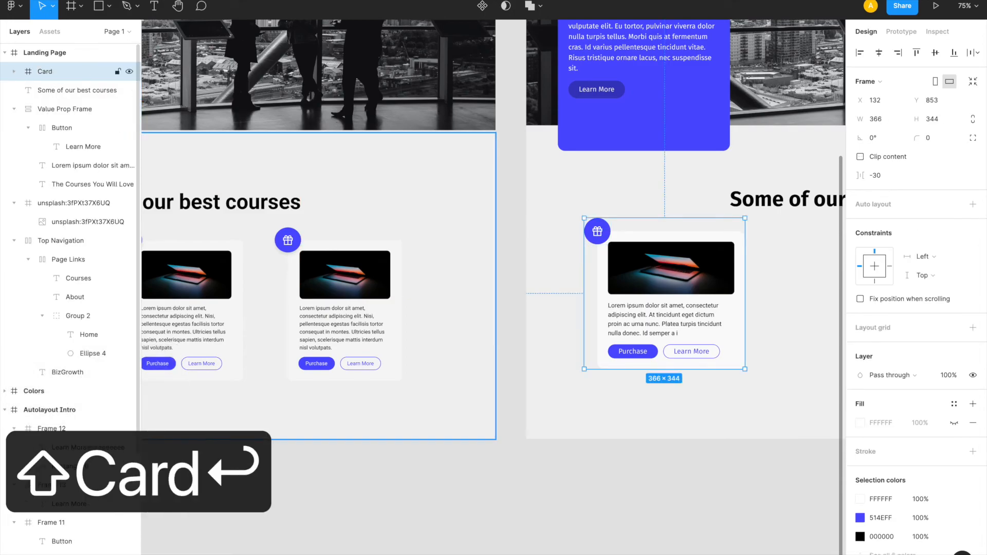
Duplicate the Card twice to make a row of three evenly spaced cards, with the last one at X 962
scroll(601, 333, "down", 5)
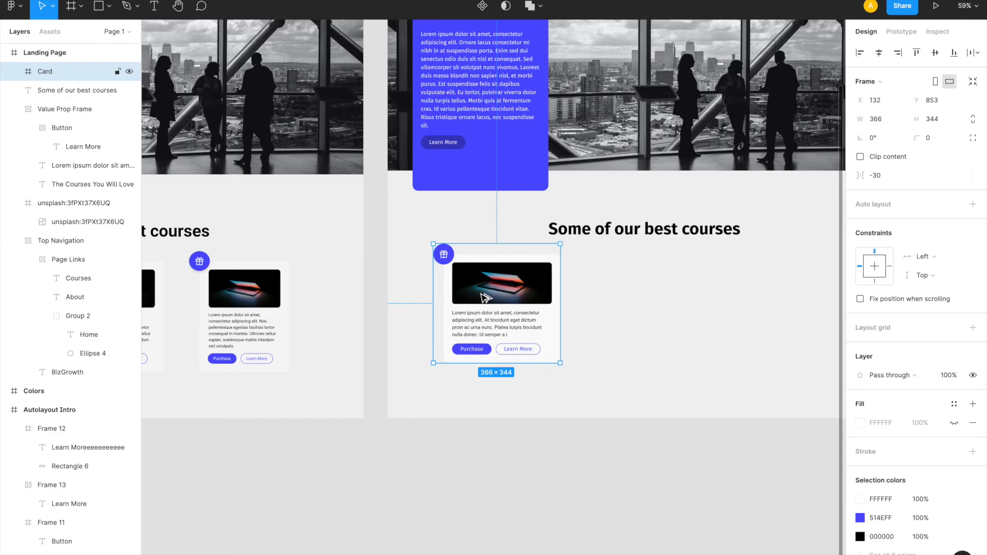
left_click_drag(485, 297, 629, 297)
key("super+d")
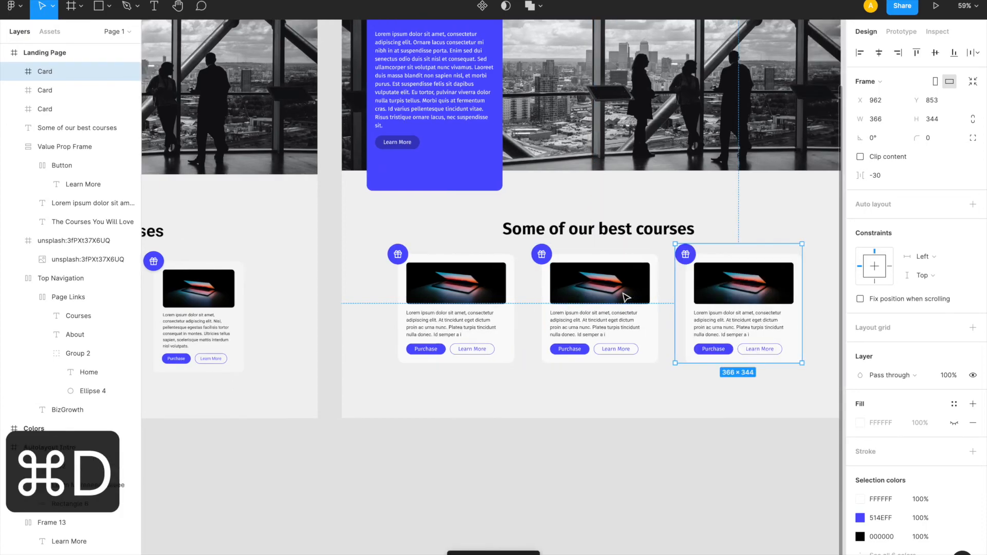
Wrap the three Card frames and the "Some of our best courses" heading in a frame named Cards
scroll(627, 297, "right", 3)
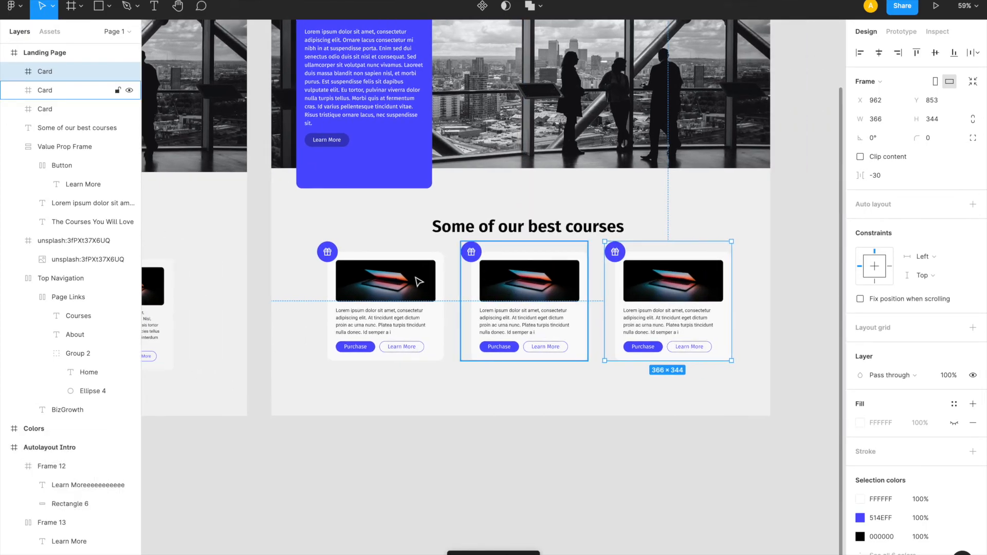
left_click(460, 230)
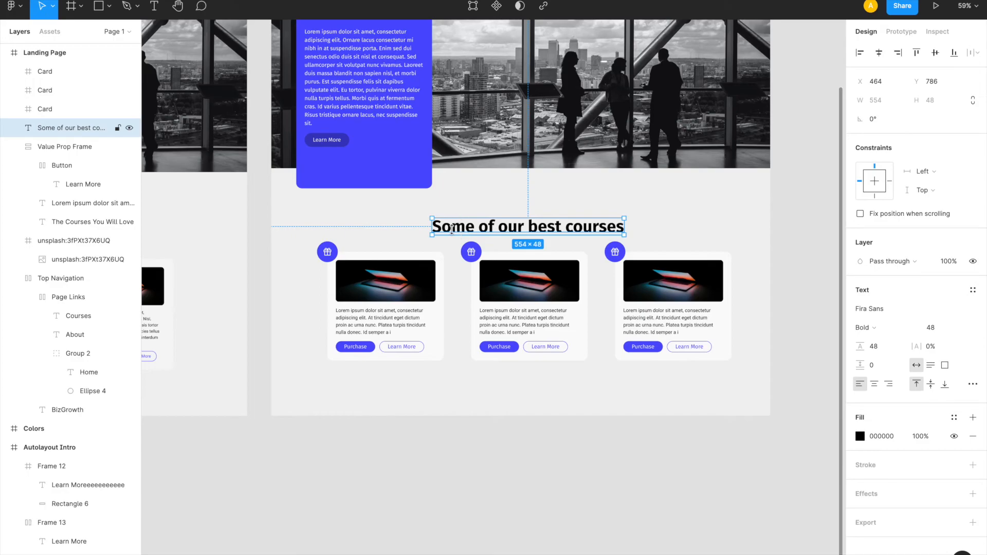
left_click(414, 289)
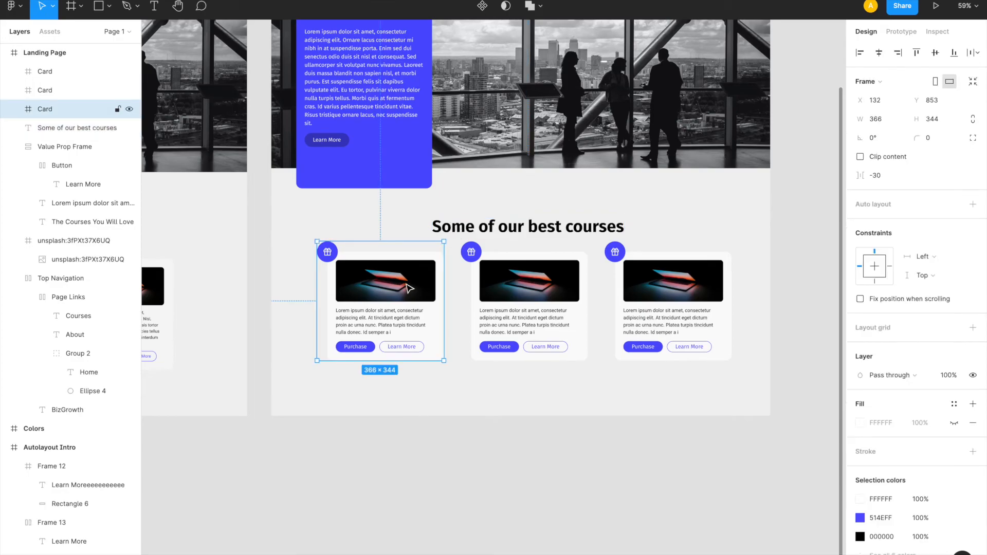
left_click(56, 131)
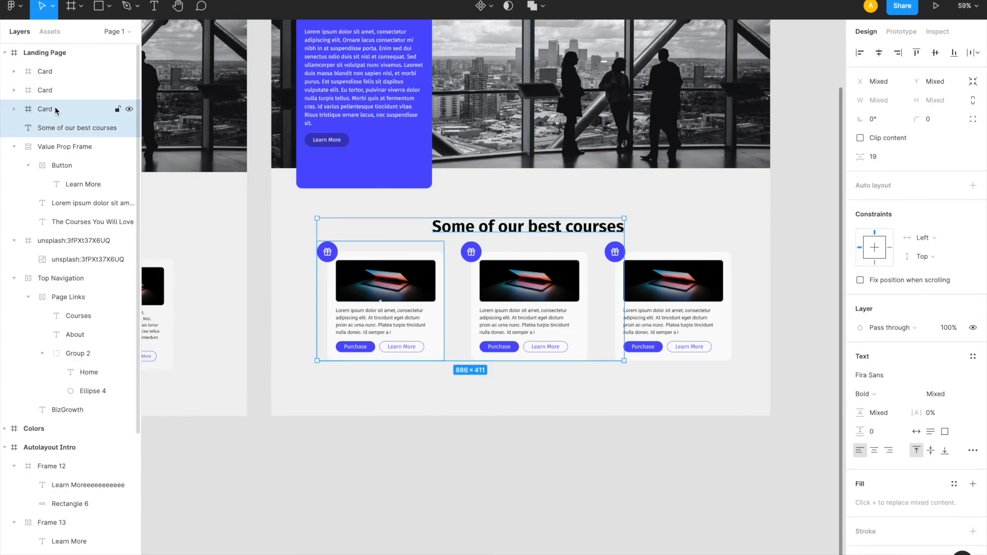
left_click(56, 72)
left_click(54, 107, "shift")
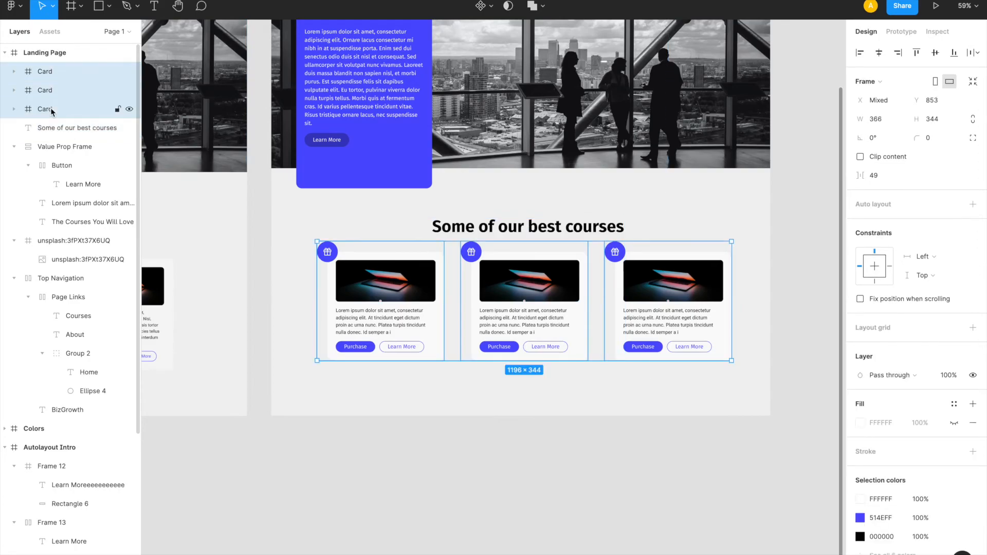
left_click(50, 128, "shift")
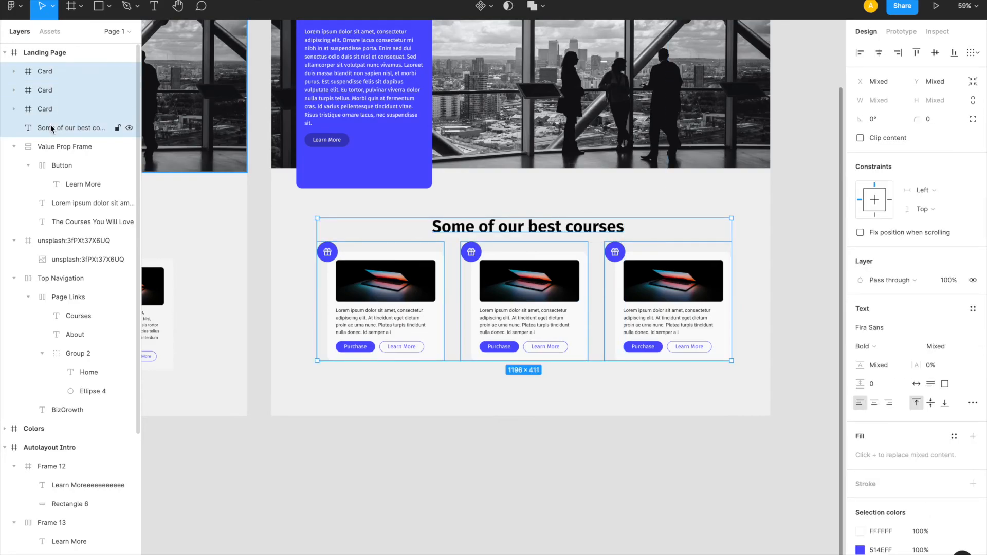
key("alt+super+g")
double_click(54, 72)
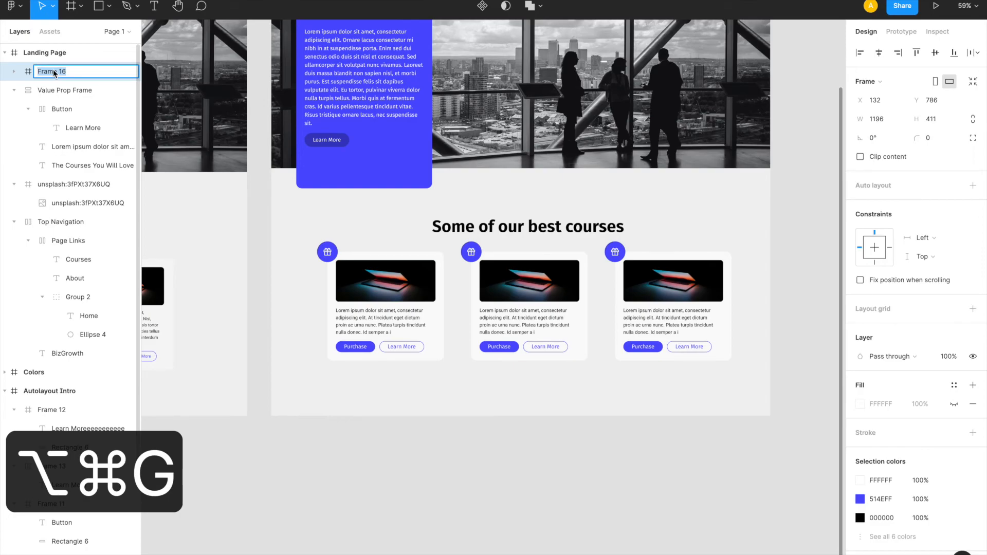
type("Cards")
key("Return")
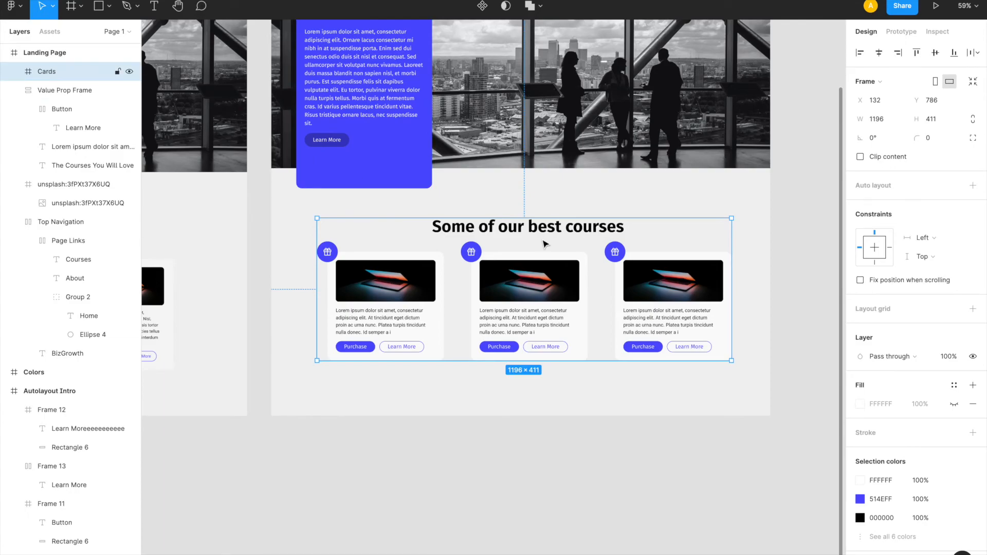
Try applying auto layout to the Cards frame with the heading inside, and undo it
left_click(973, 186)
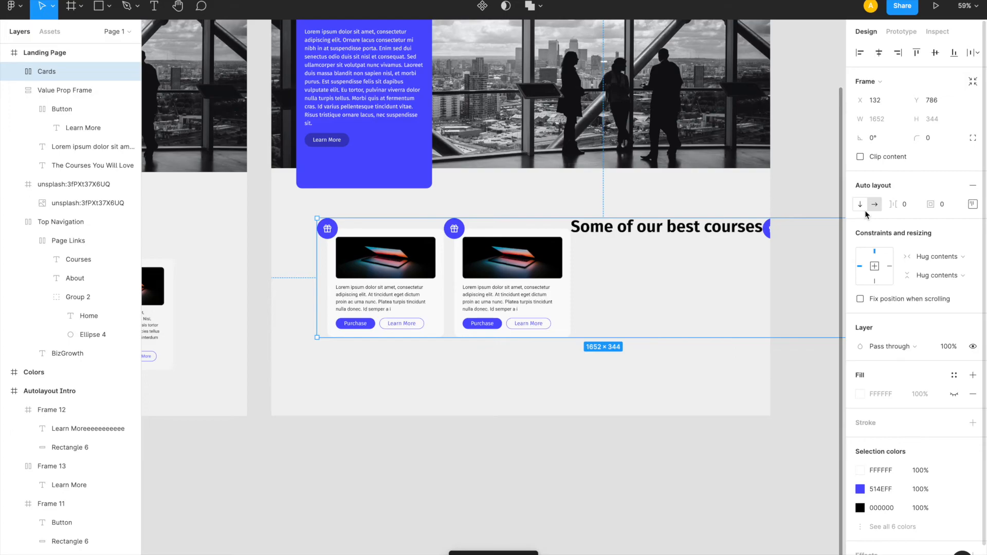
left_click(972, 204)
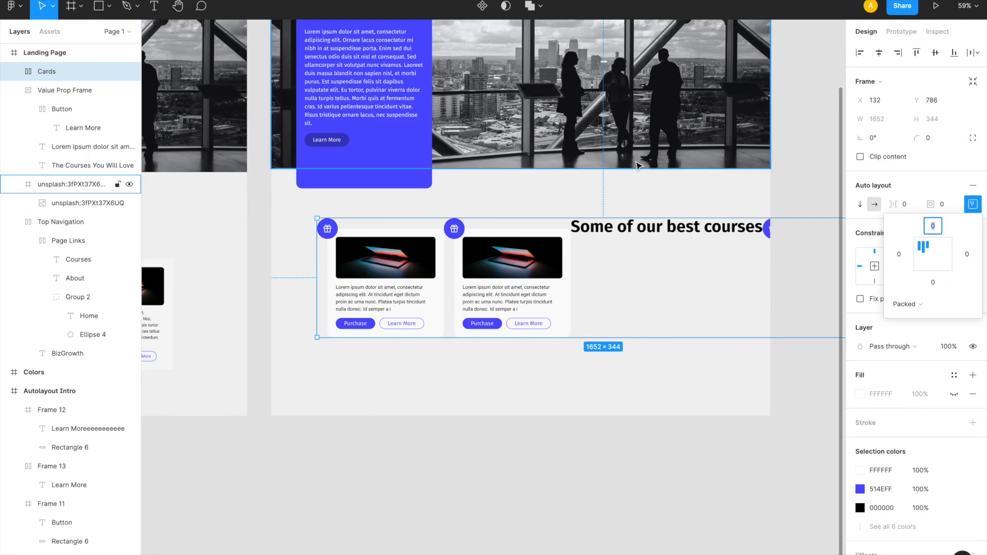
key("super+z")
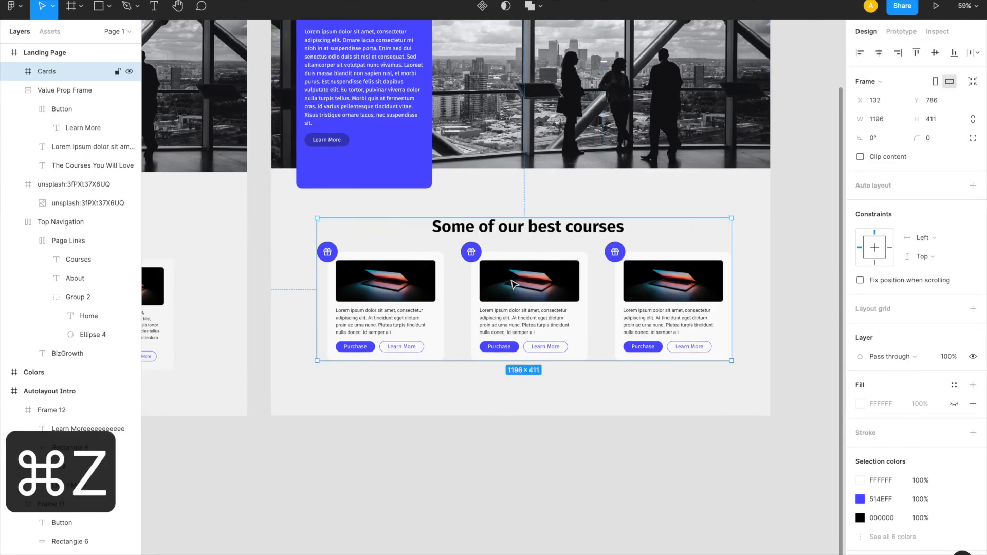
Move the "Some of our best courses" heading out of the Cards frame so it holds only the three cards
left_click(13, 72)
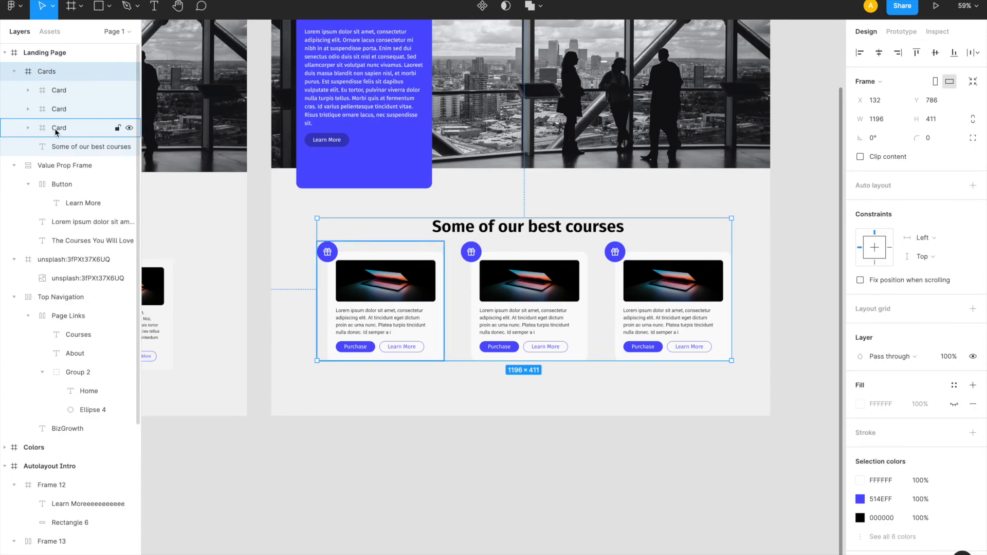
left_click_drag(72, 147, 10, 151)
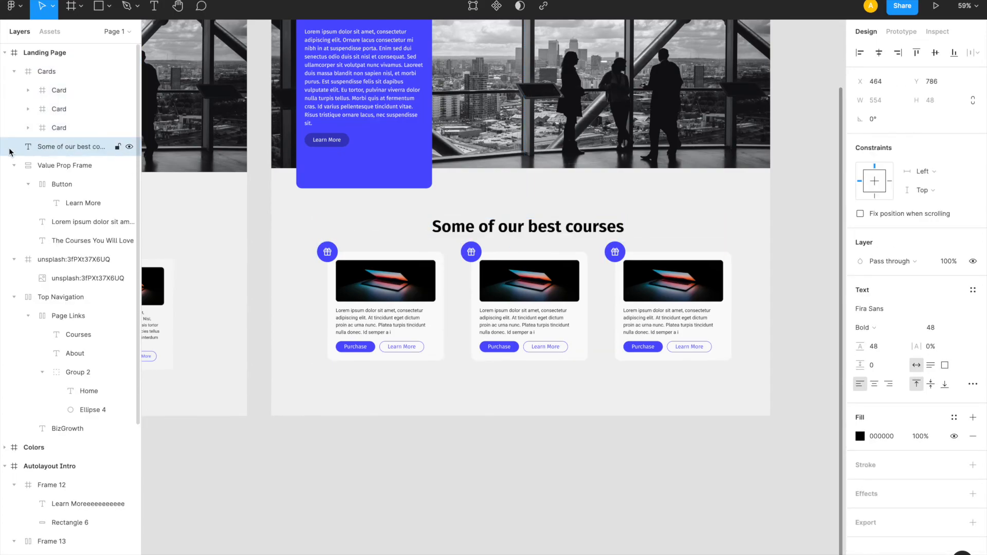
left_click(14, 73)
Apply horizontal auto layout to the Cards frame and set the spacing between items to 64
left_click(37, 78)
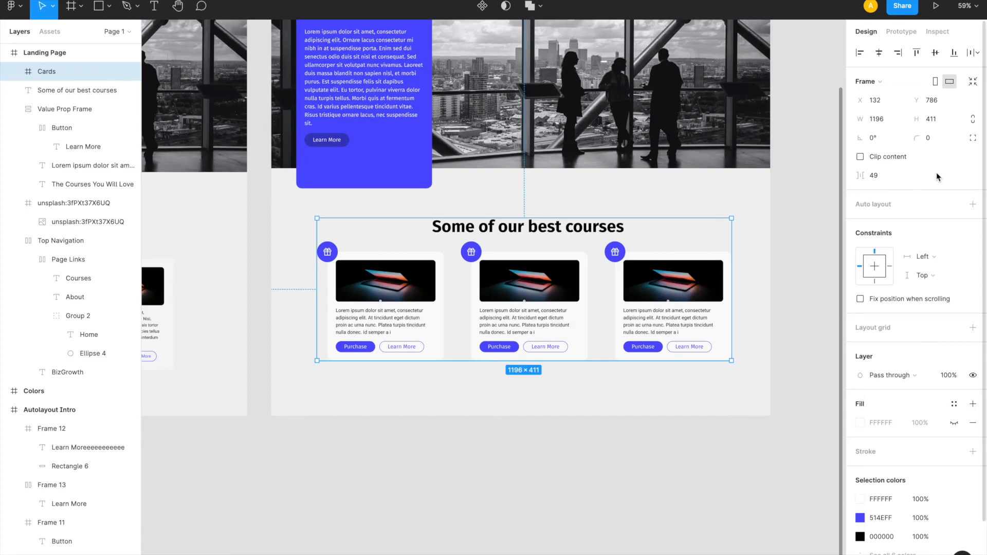
left_click(973, 205)
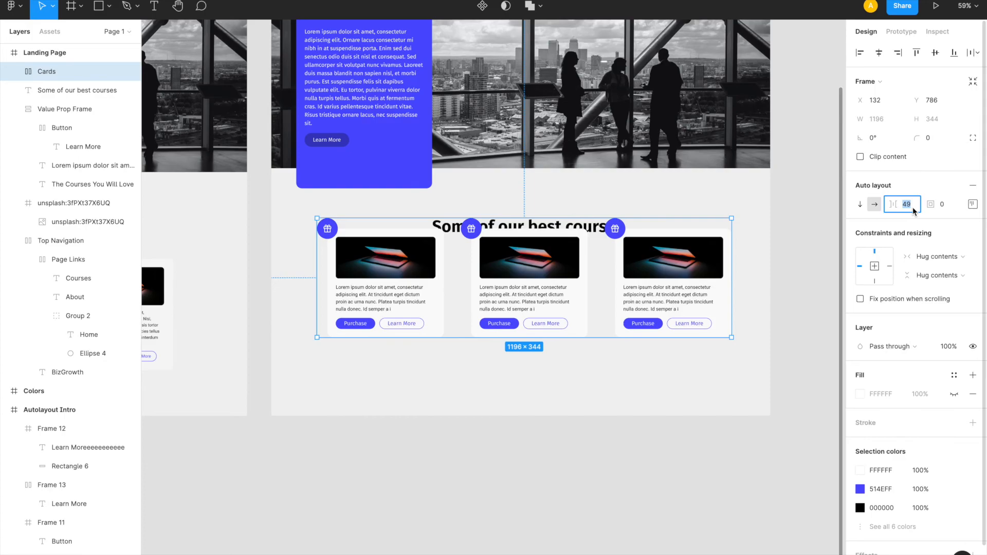
type("64")
key("Return")
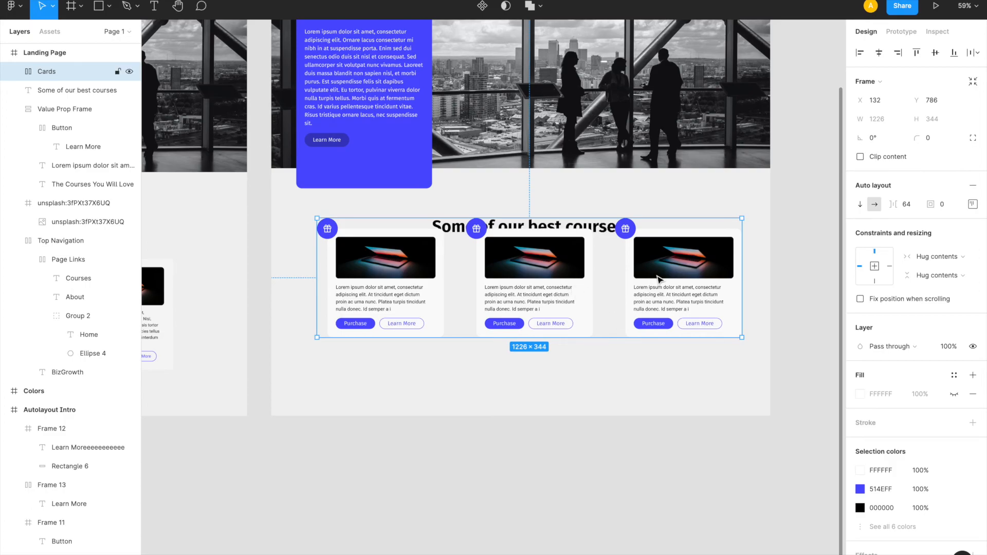
Move the Cards frame below the "Some of our best courses" heading, to about X 96, Y 857
left_click_drag(664, 275, 643, 306)
key("alt")
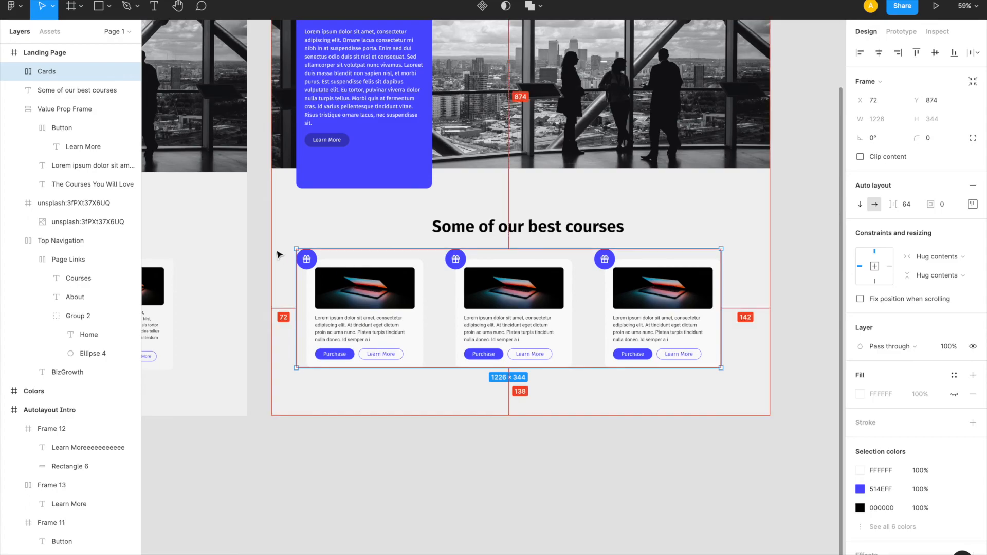
left_click_drag(524, 297, 532, 291)
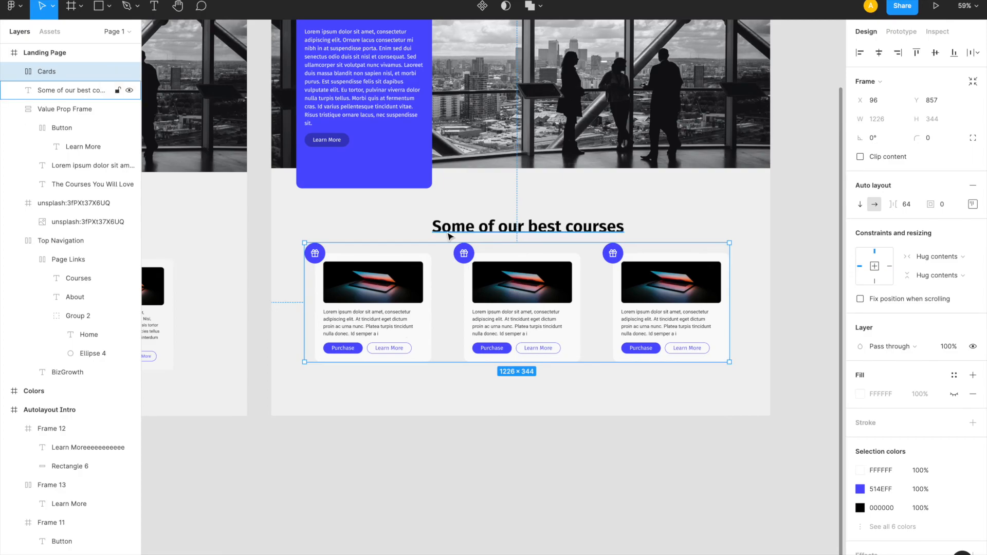
Wrap the Cards frame and the "Some of our best courses" heading in a frame named Course Section
left_click(81, 94, "shift")
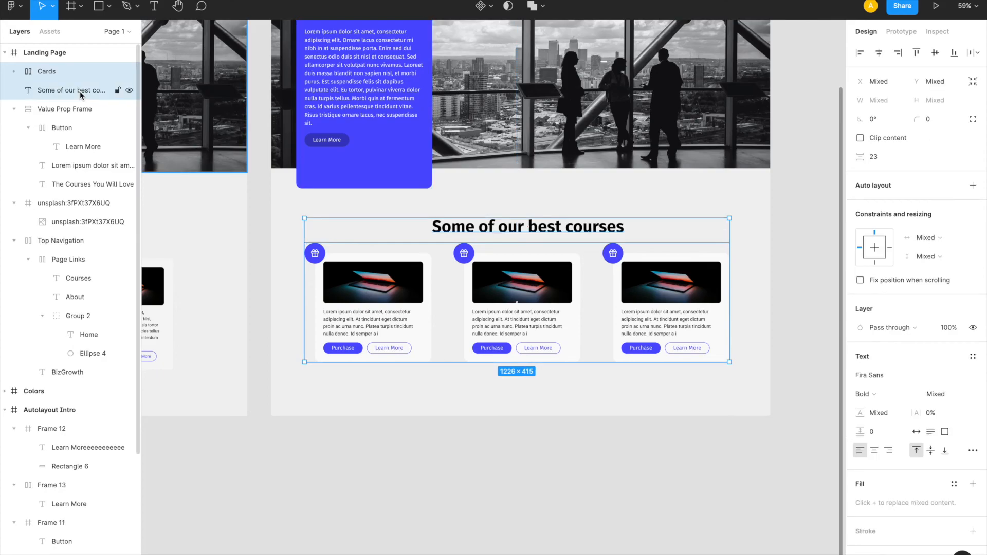
key("alt+super+f")
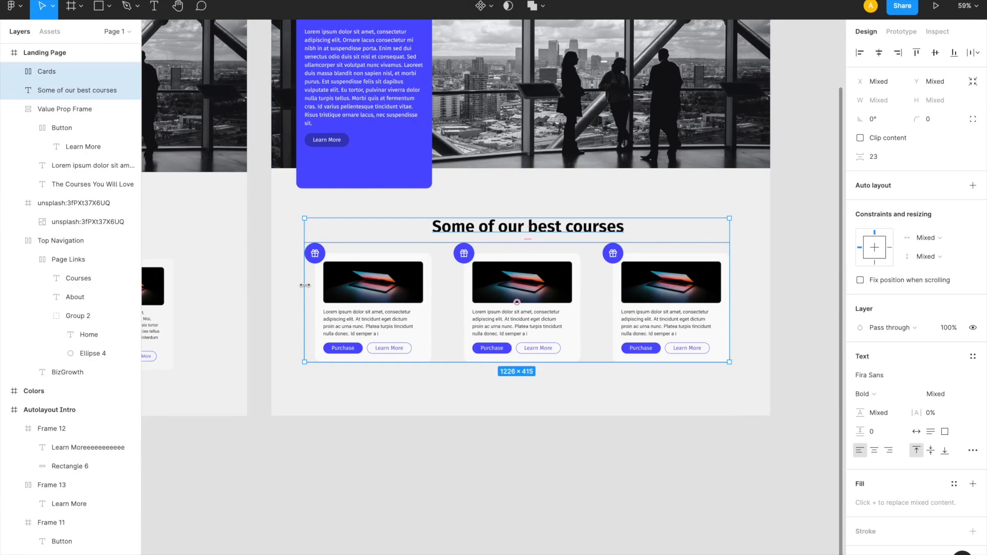
key("alt")
key("alt+super+g")
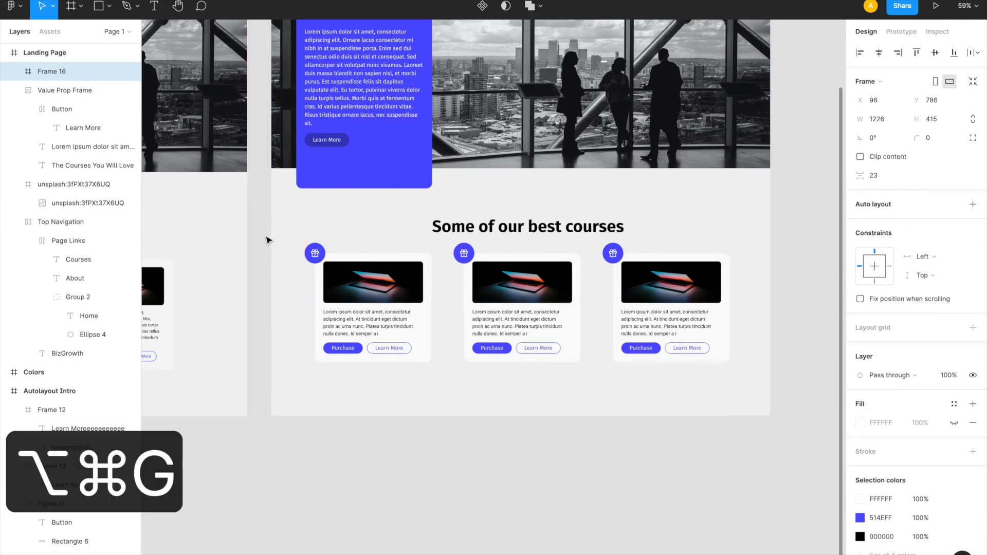
double_click(55, 72)
type("Course Section")
key("Return")
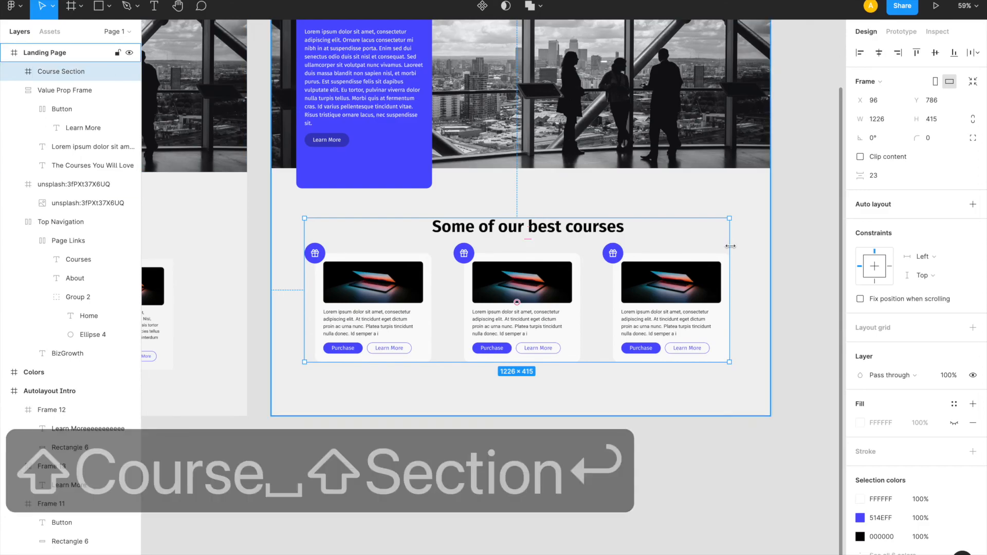
Resize the Course Section frame to 1440 × 714 so it fills the page area below the hero image
left_click_drag(730, 248, 773, 247)
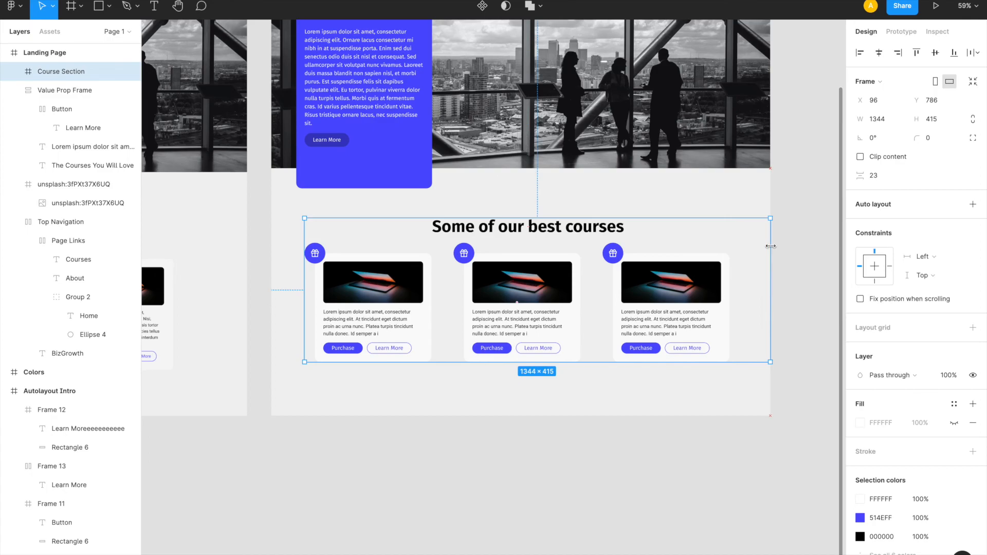
left_click_drag(304, 284, 270, 281)
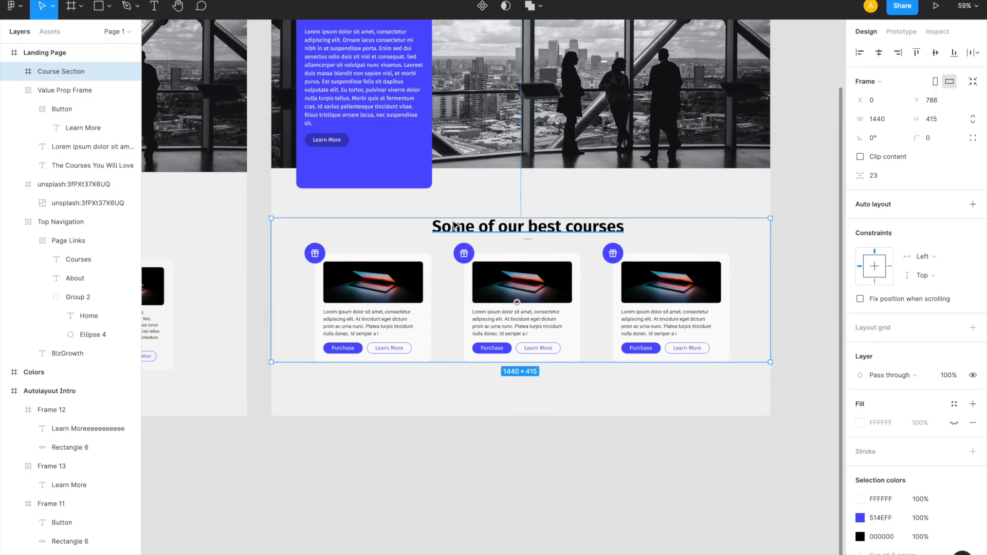
left_click_drag(442, 215, 448, 168)
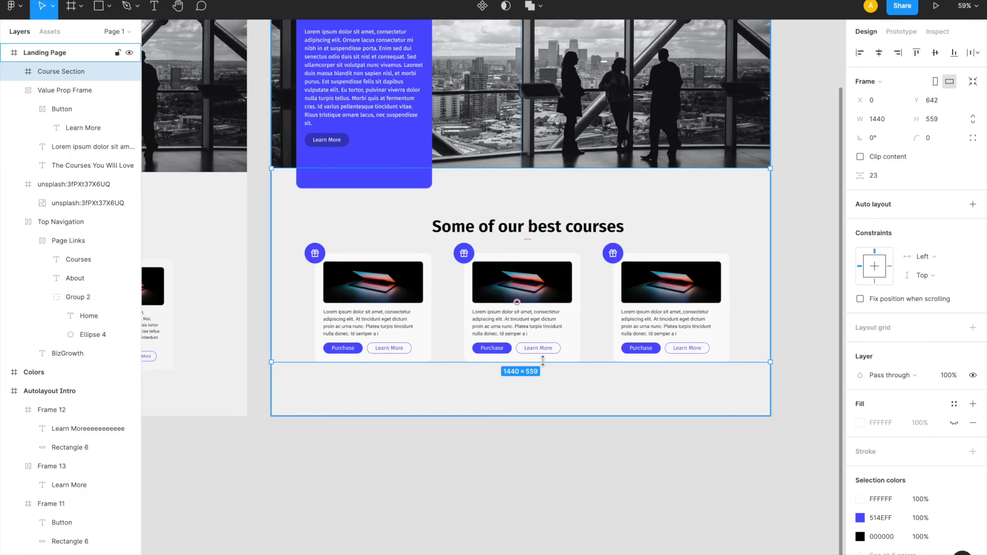
left_click_drag(460, 360, 460, 415)
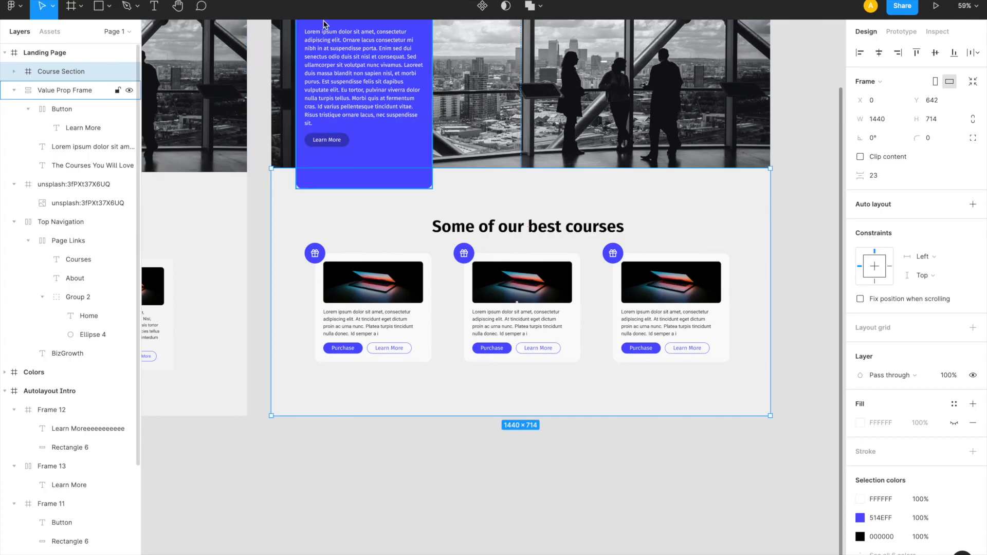
Apply vertical auto layout to the Course Section frame and align its contents to the center
left_click(973, 204)
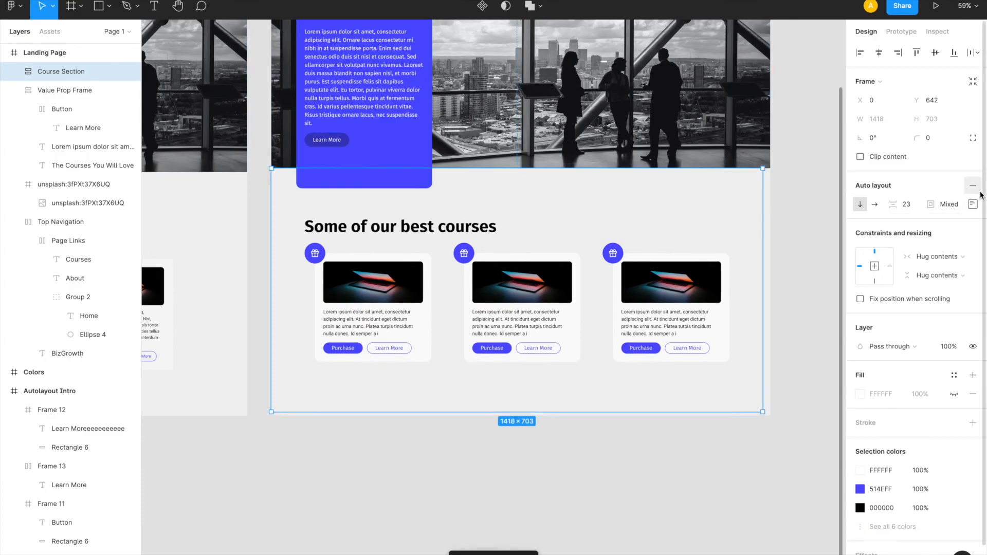
left_click(973, 205)
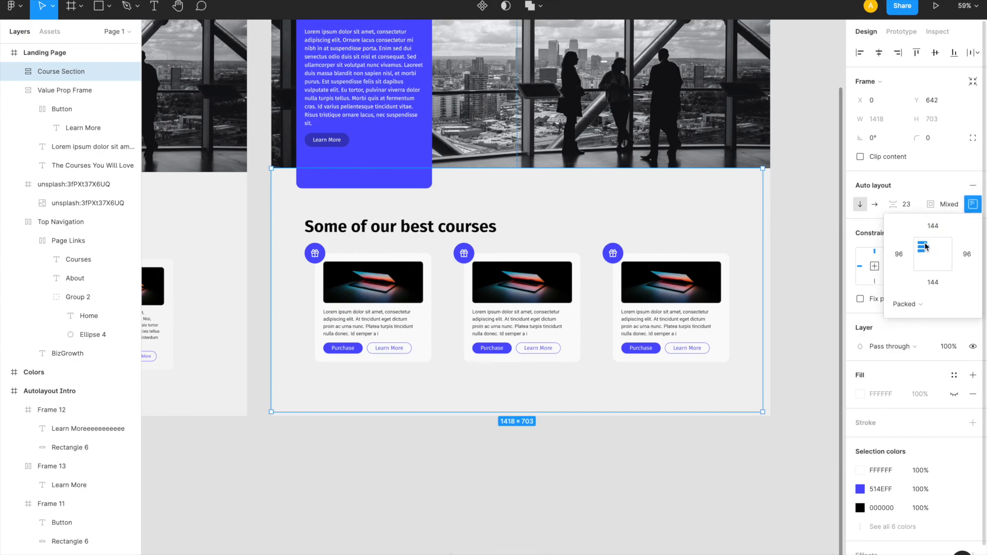
left_click(936, 257)
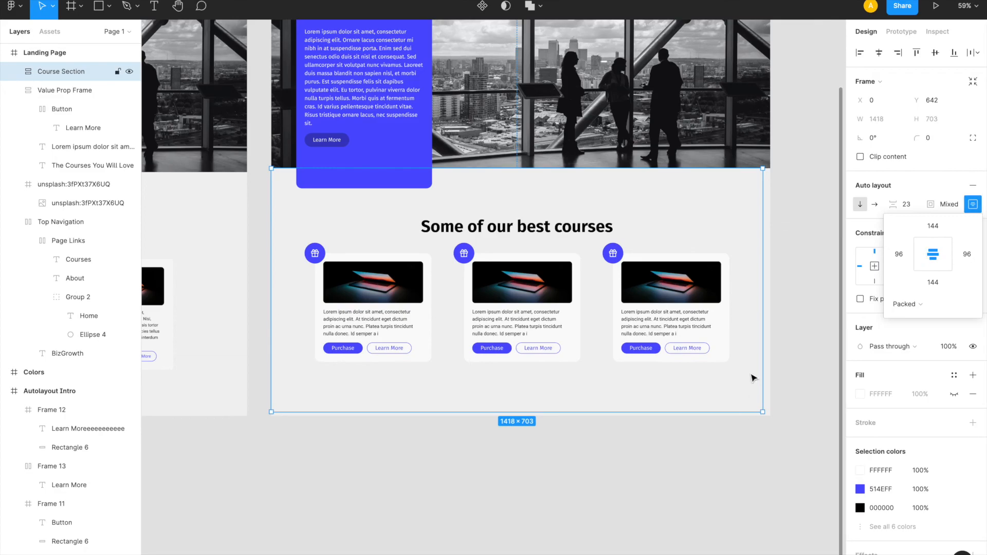
Widen the Course Section frame to 1440 and extend its height to the page's lower edge
left_click_drag(764, 314, 771, 314)
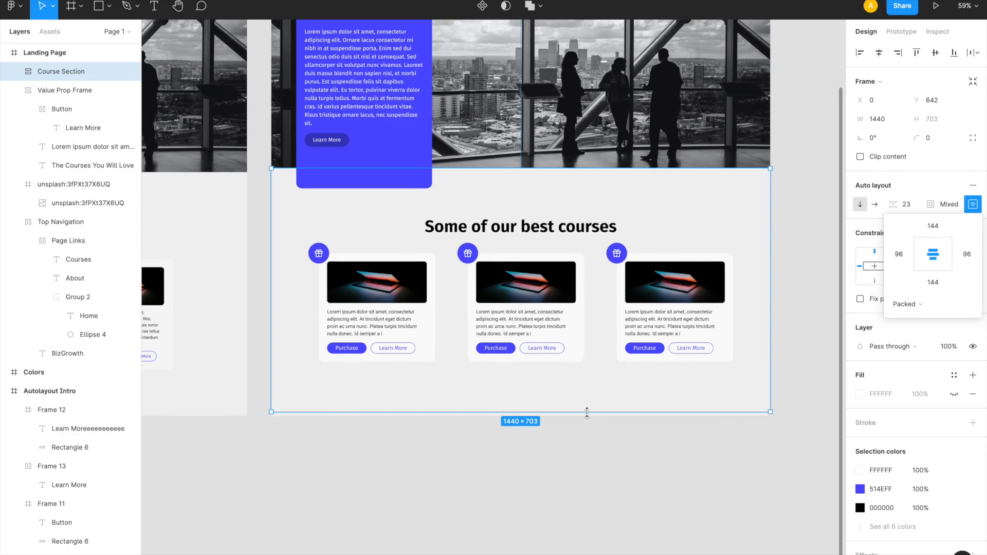
left_click_drag(587, 413, 586, 416)
left_click(595, 474)
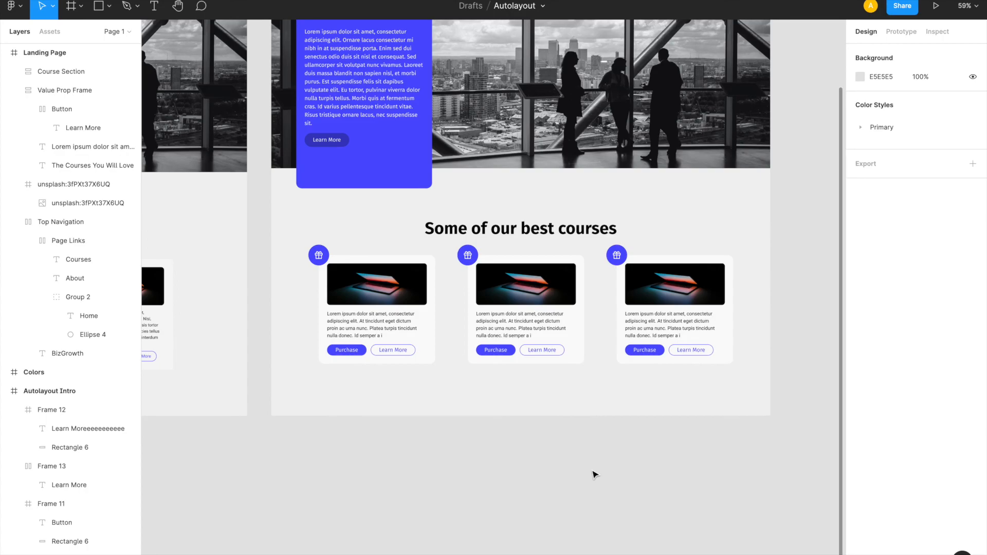
scroll(603, 348, "up", 4)
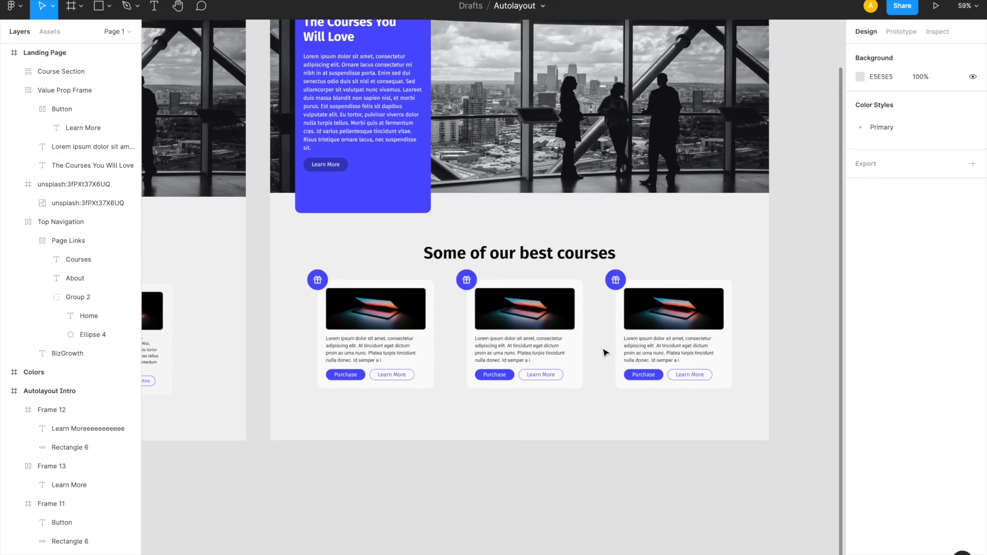
scroll(520, 334, "down", 3)
left_click(520, 334)
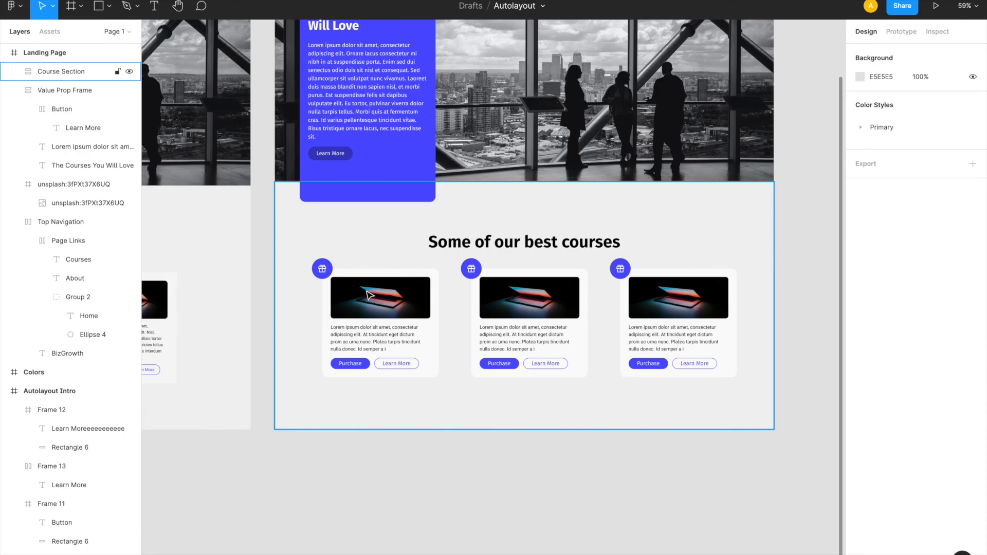
scroll(368, 290, "up", 3)
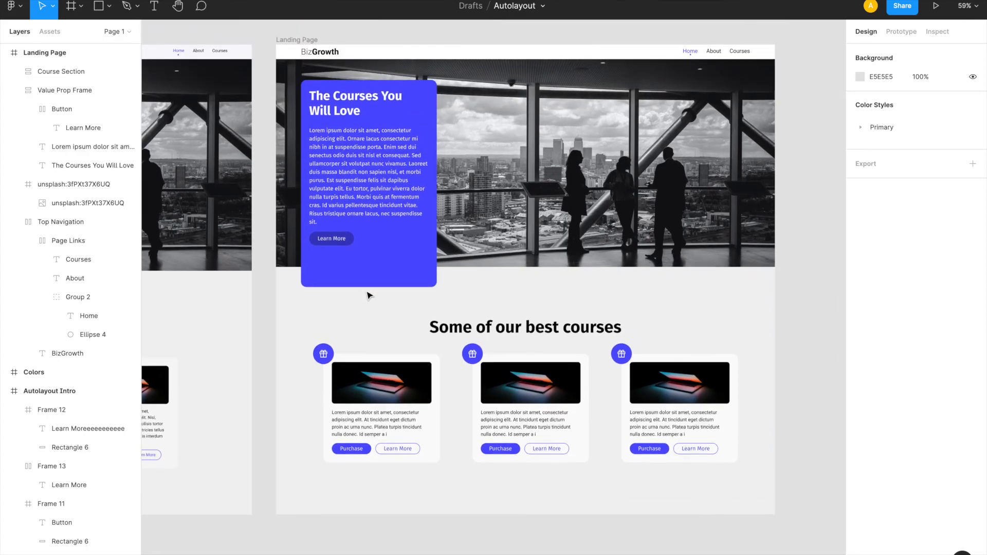
left_click(576, 160)
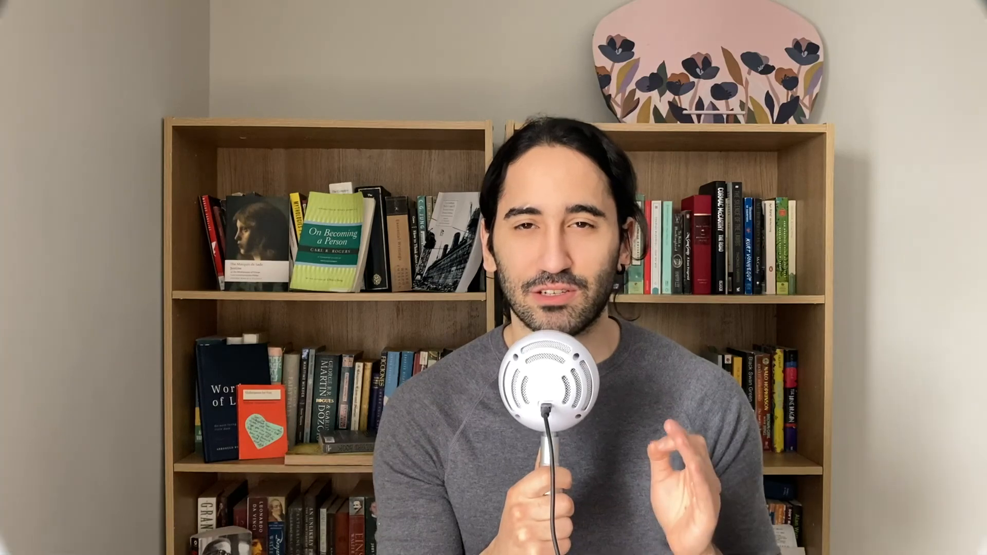